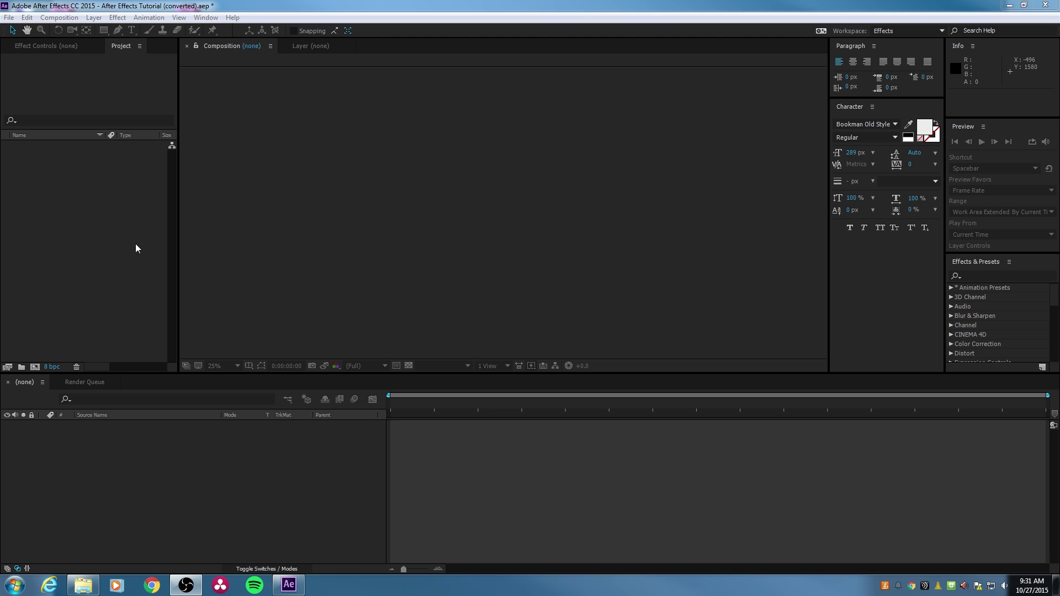
Import Cinema.psd as footage with its layers merged
double_click(79, 168)
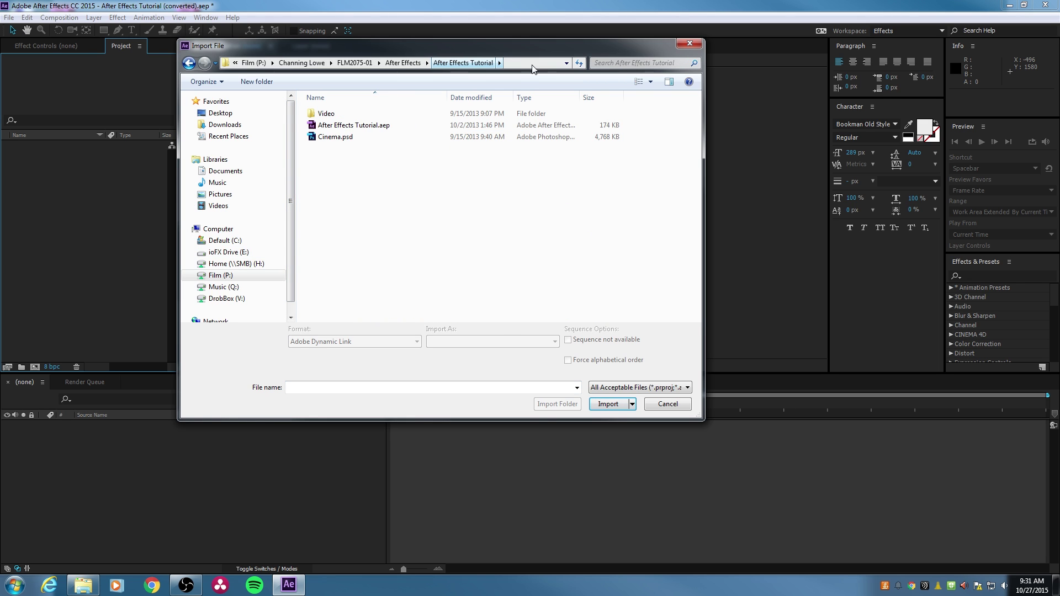
left_click(348, 139)
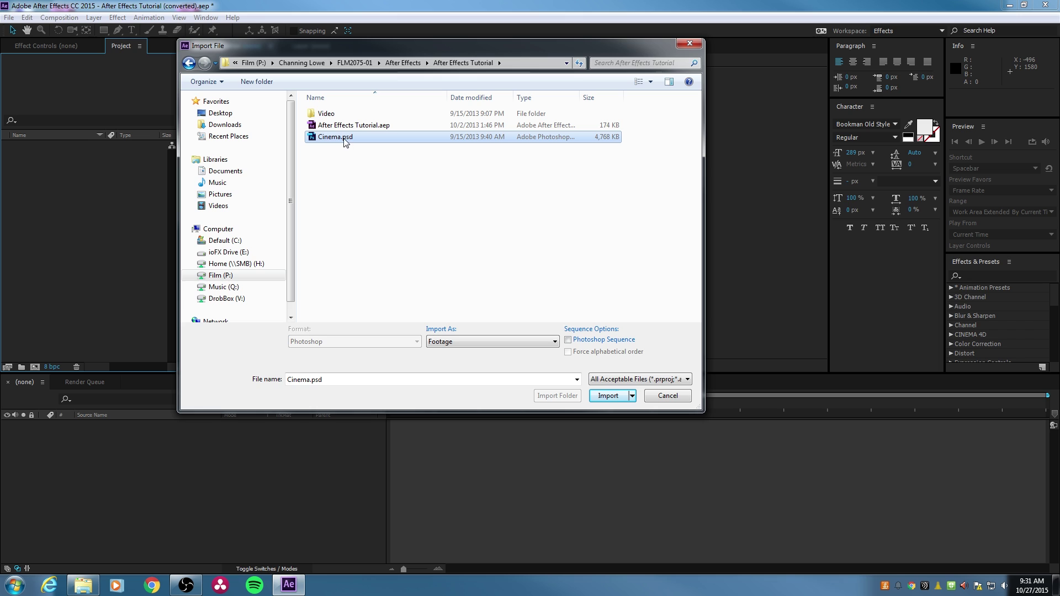
left_click(452, 342)
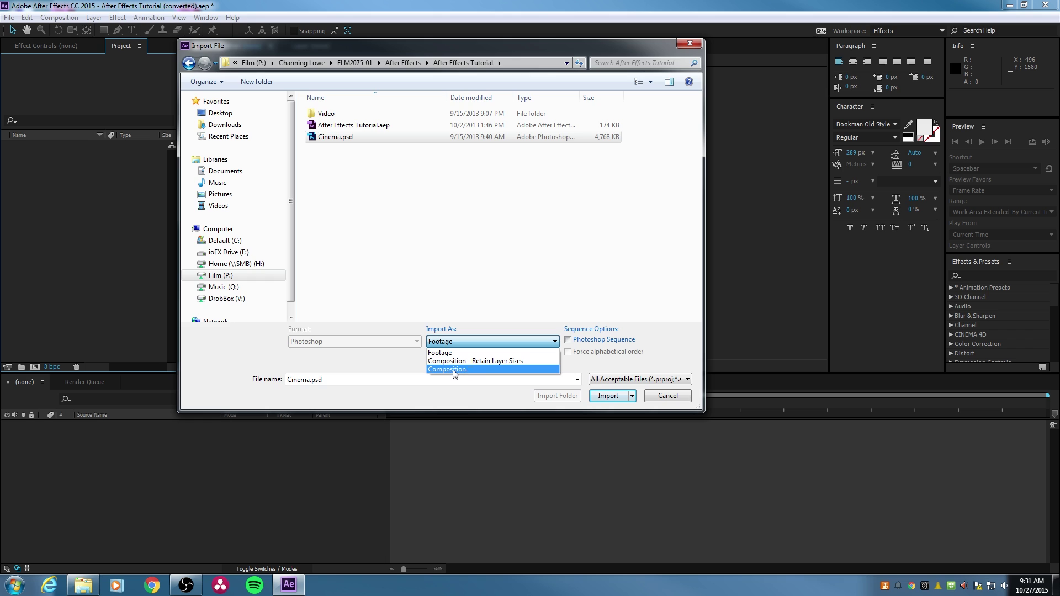
left_click(402, 365)
left_click(602, 395)
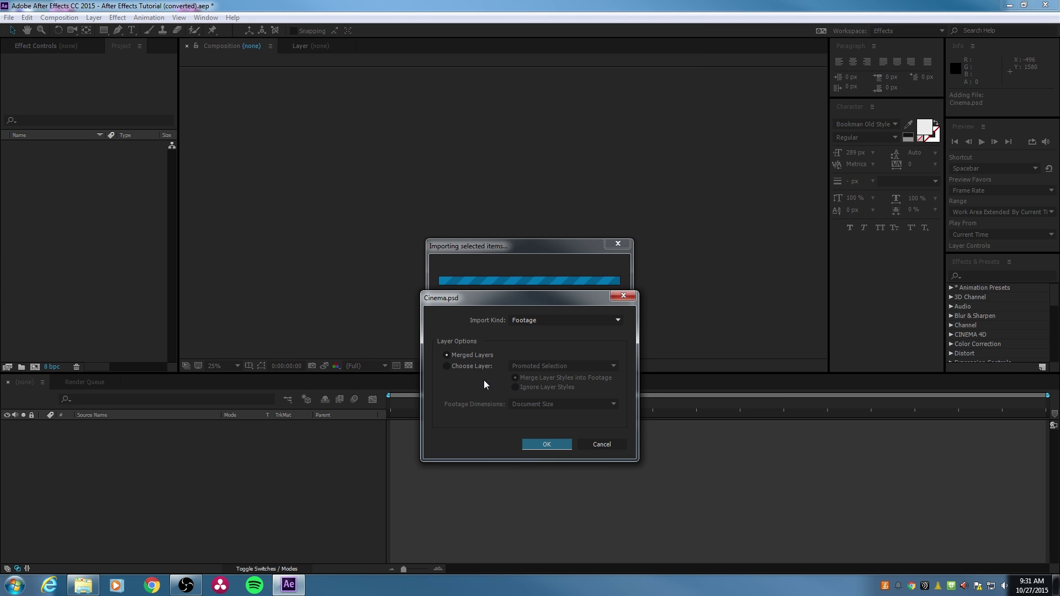
left_click(450, 366)
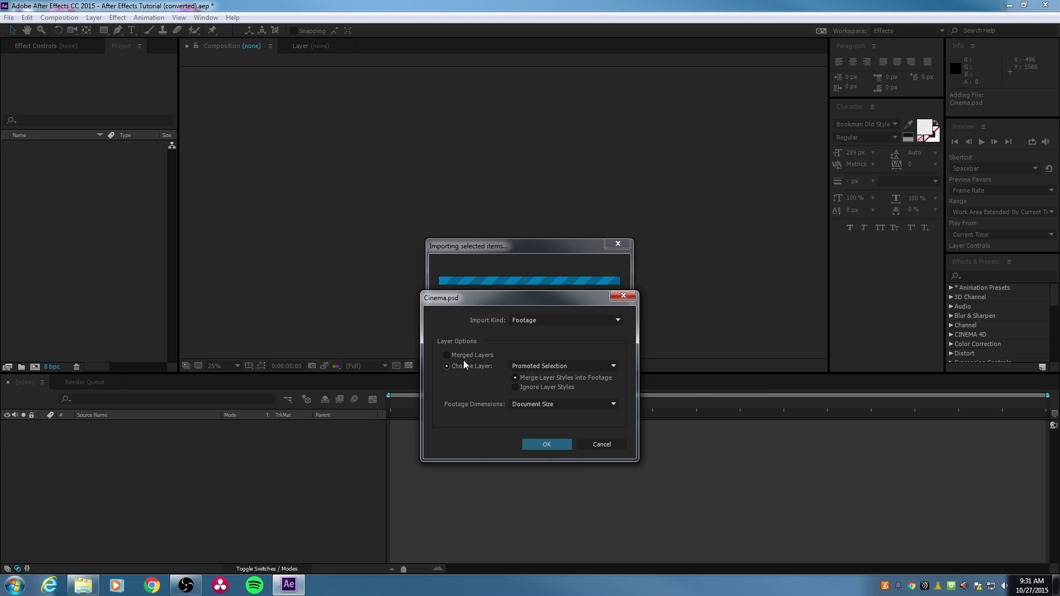
left_click(448, 356)
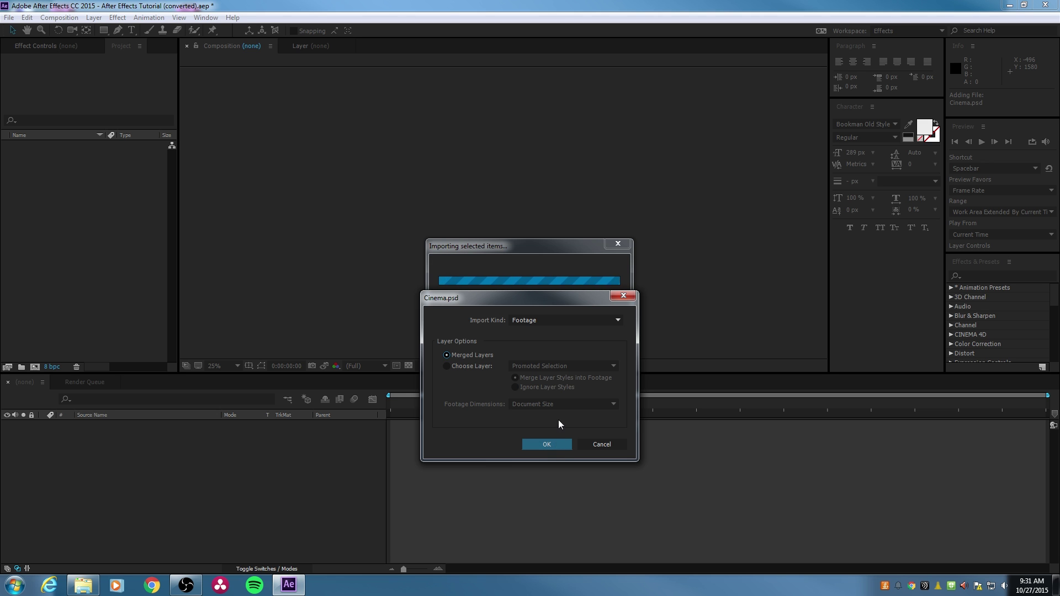
left_click(559, 448)
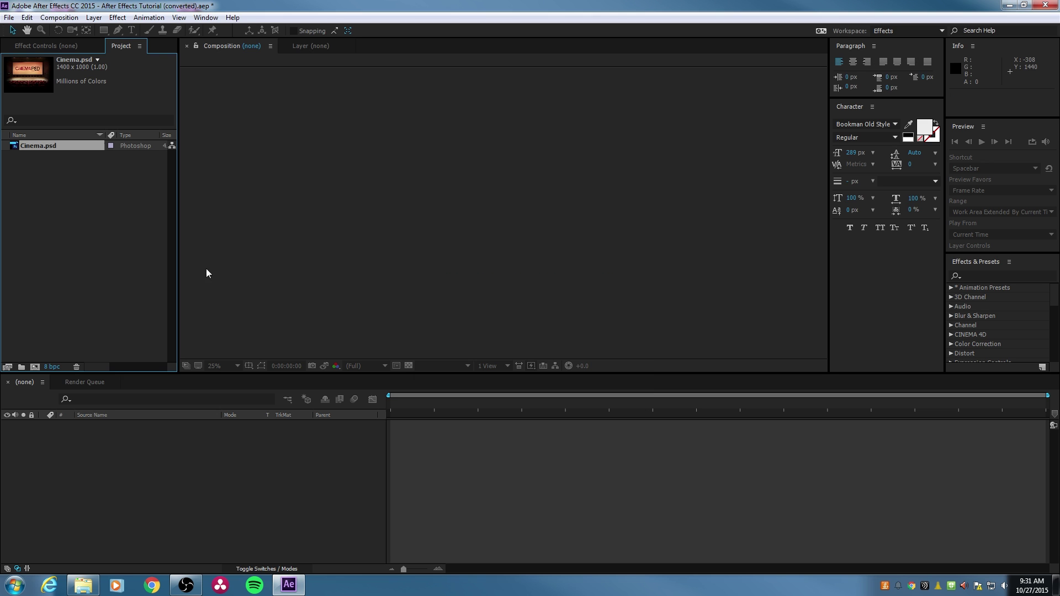
Create a composition from the Cinema.psd footage and view its frame at 0:00:07:03 at 50% magnification
left_click(75, 174)
left_click_drag(20, 148, 138, 456)
left_click_drag(511, 399, 546, 402)
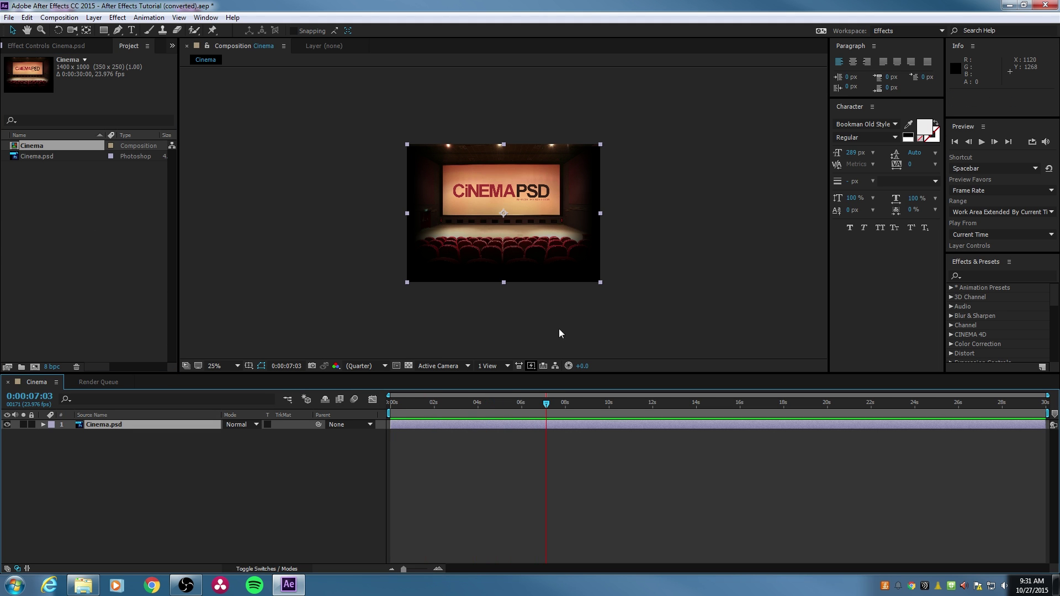
key("period")
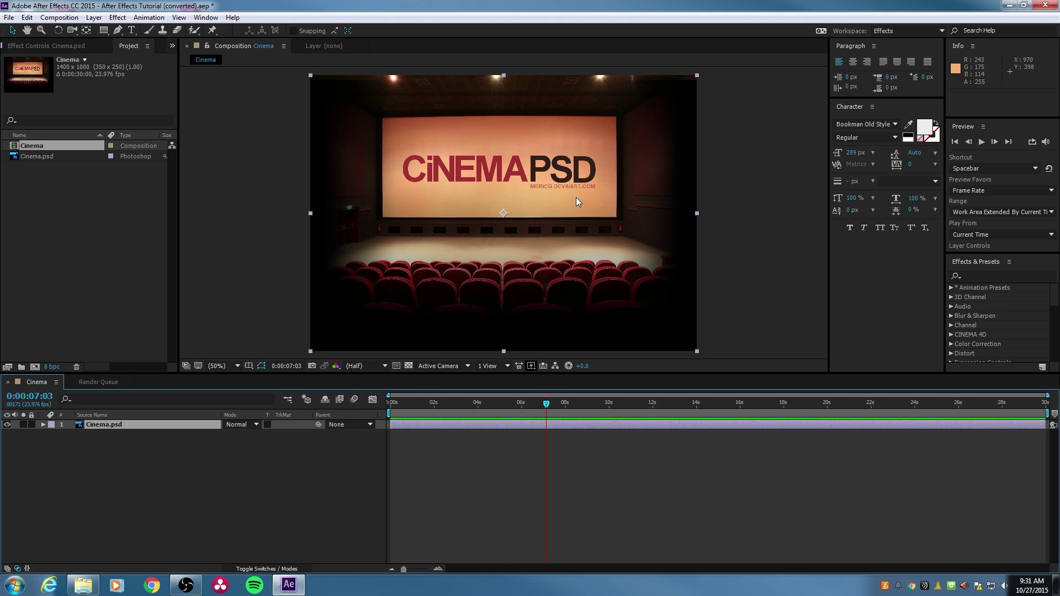
Check the single Cinema.psd layer, and undo both the composition creation and the footage import
left_click(100, 458)
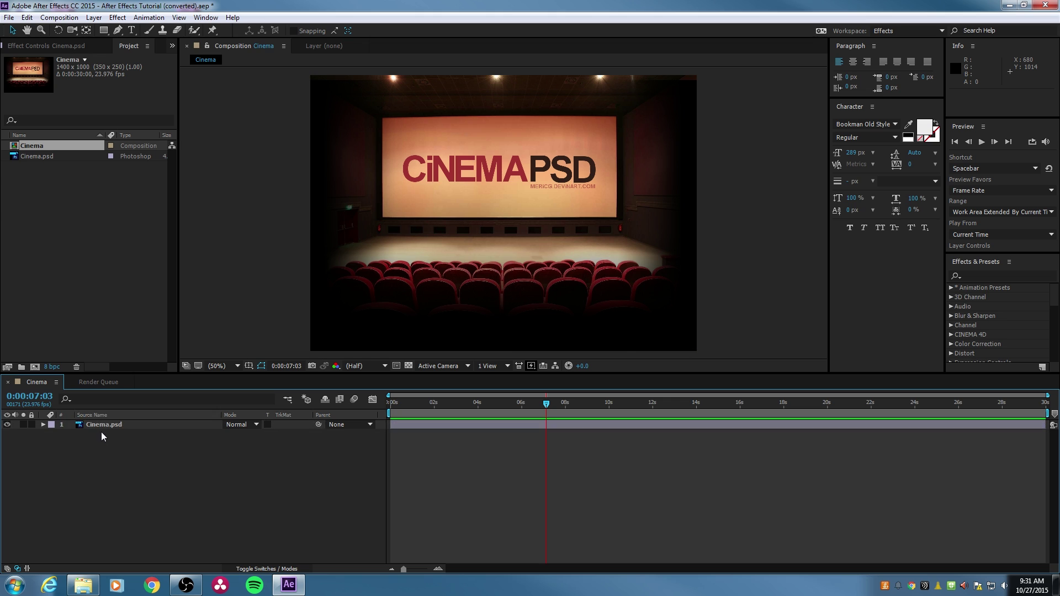
left_click(108, 424)
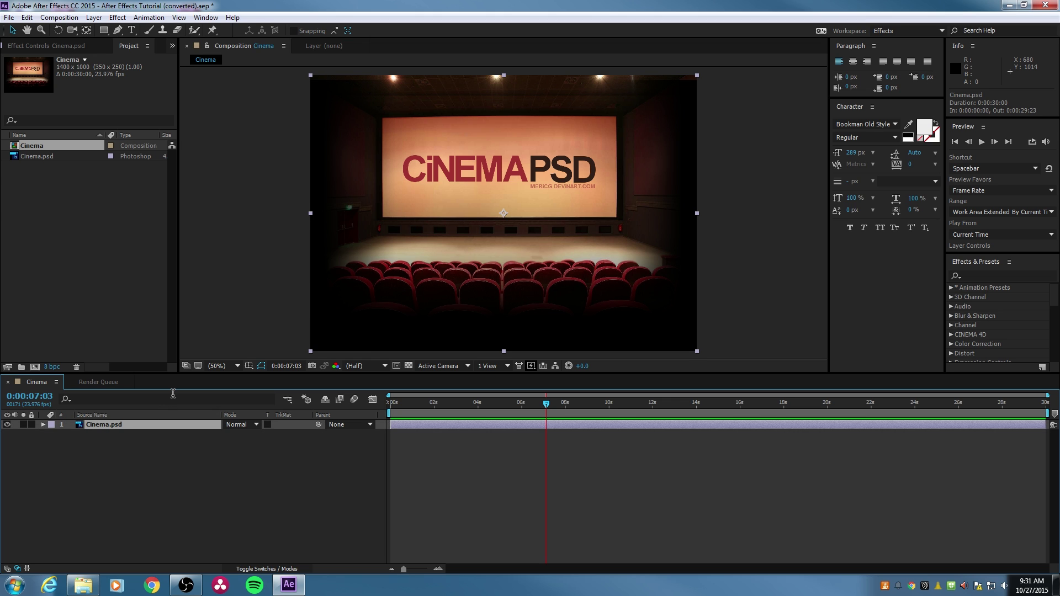
key("ctrl+z")
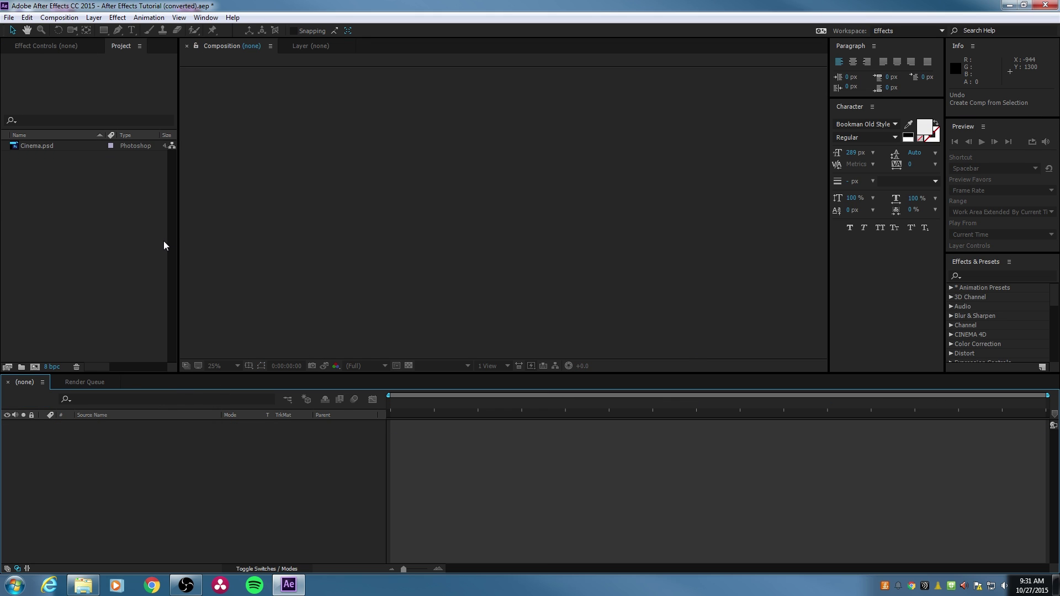
key("ctrl+z")
Import Cinema.psd as a composition with editable layer styles
double_click(115, 177)
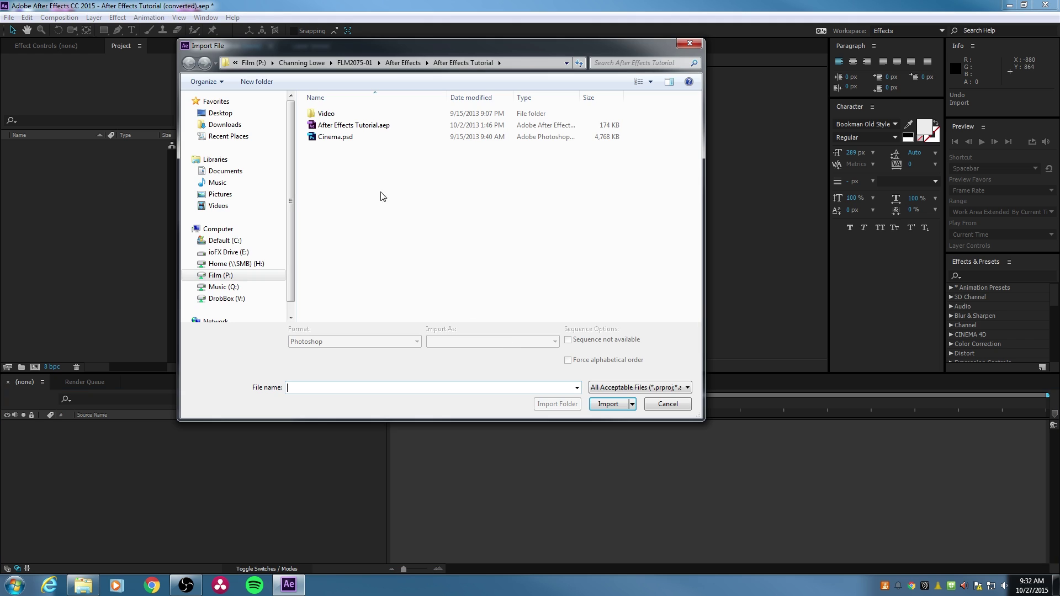
left_click(359, 137)
left_click(490, 342)
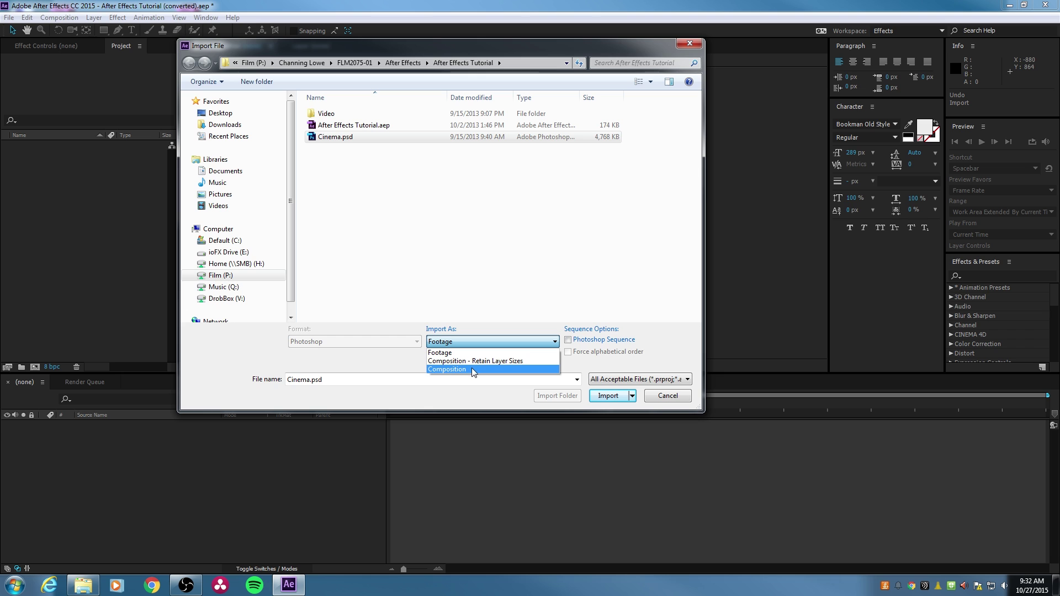
left_click(471, 367)
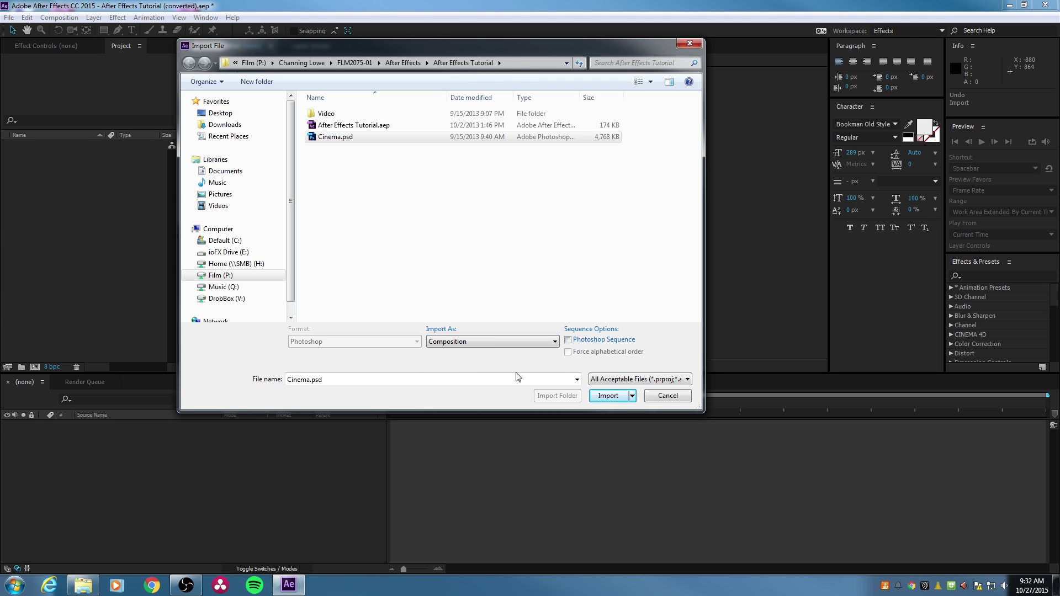
left_click(607, 397)
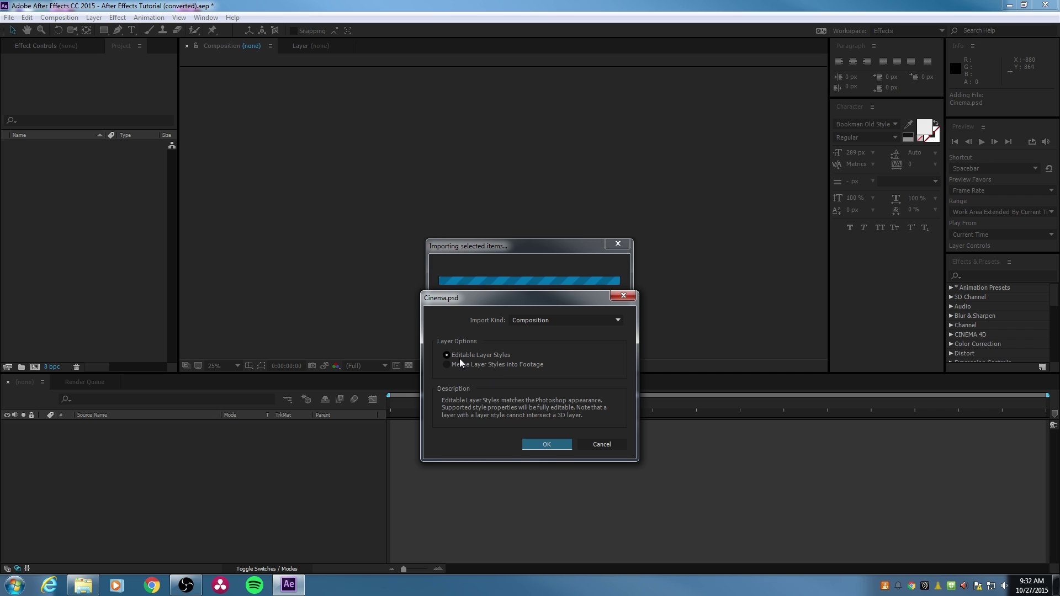
left_click(543, 445)
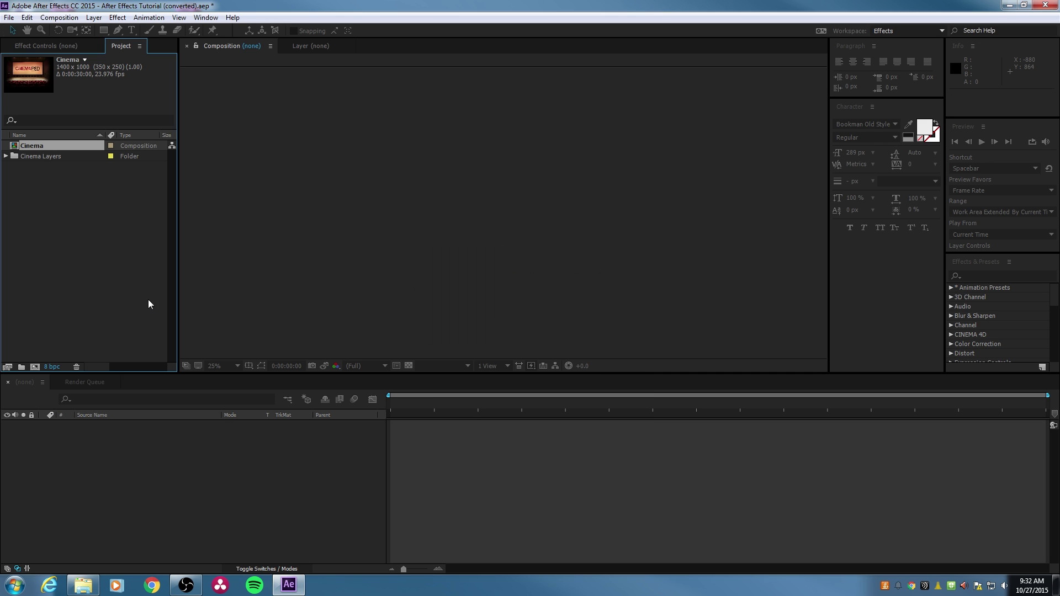
Look through the individual Photoshop layers inside the Cinema Layers folder, and collapse the folder
left_click(72, 182)
left_click(17, 148)
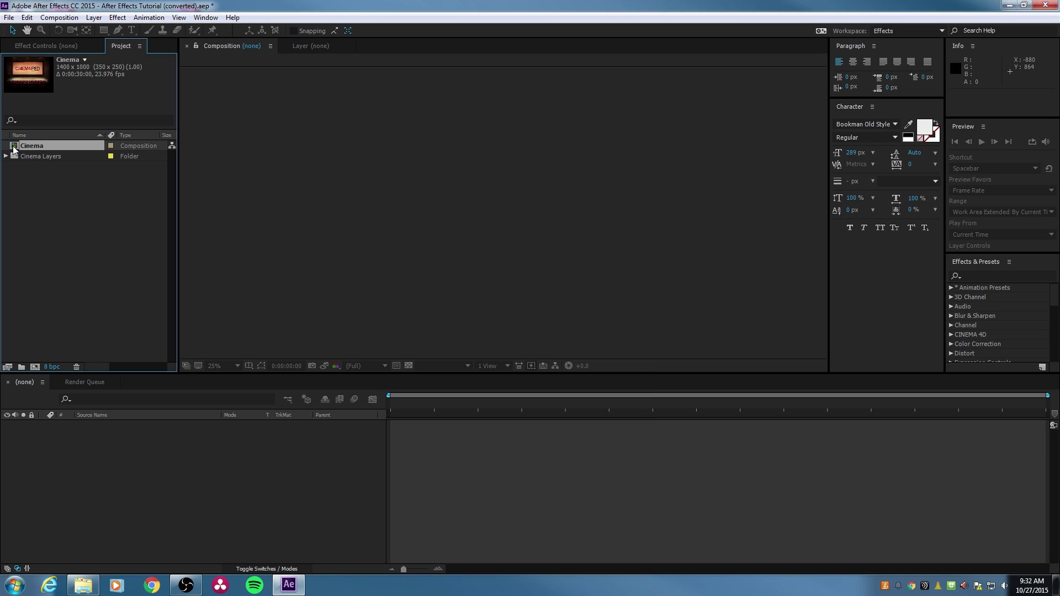
left_click(6, 156)
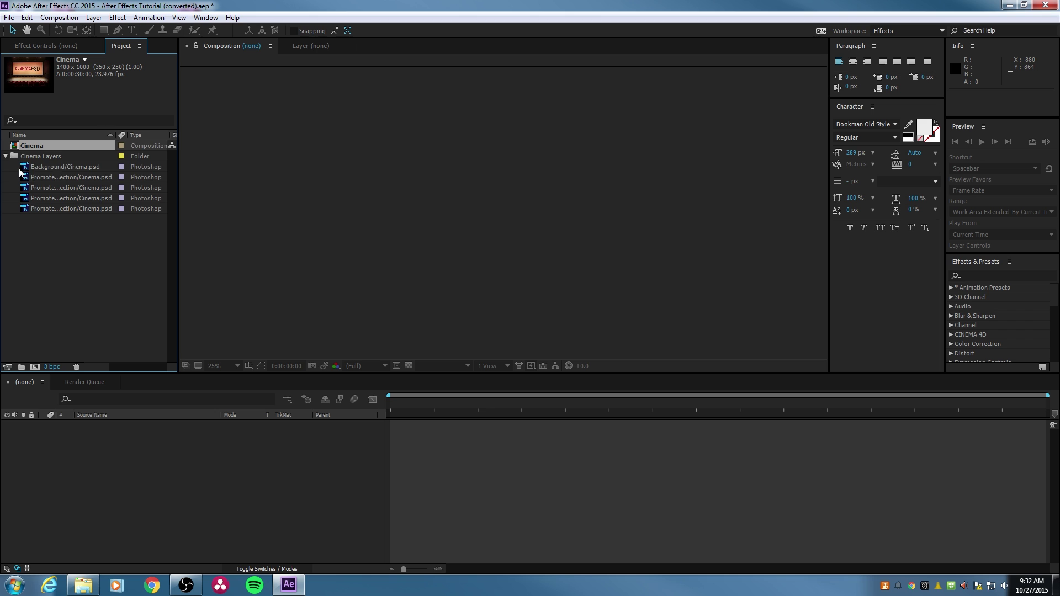
left_click(43, 168)
left_click(45, 177)
left_click(49, 188)
left_click(57, 199)
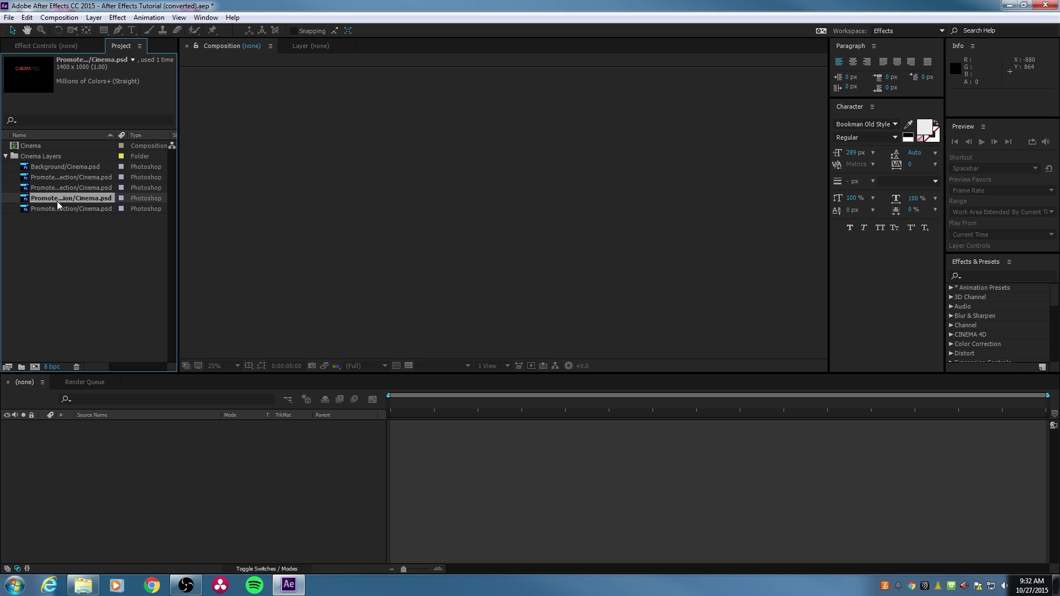
left_click(61, 209)
left_click(69, 198)
left_click(73, 188)
left_click(76, 177)
left_click(72, 167)
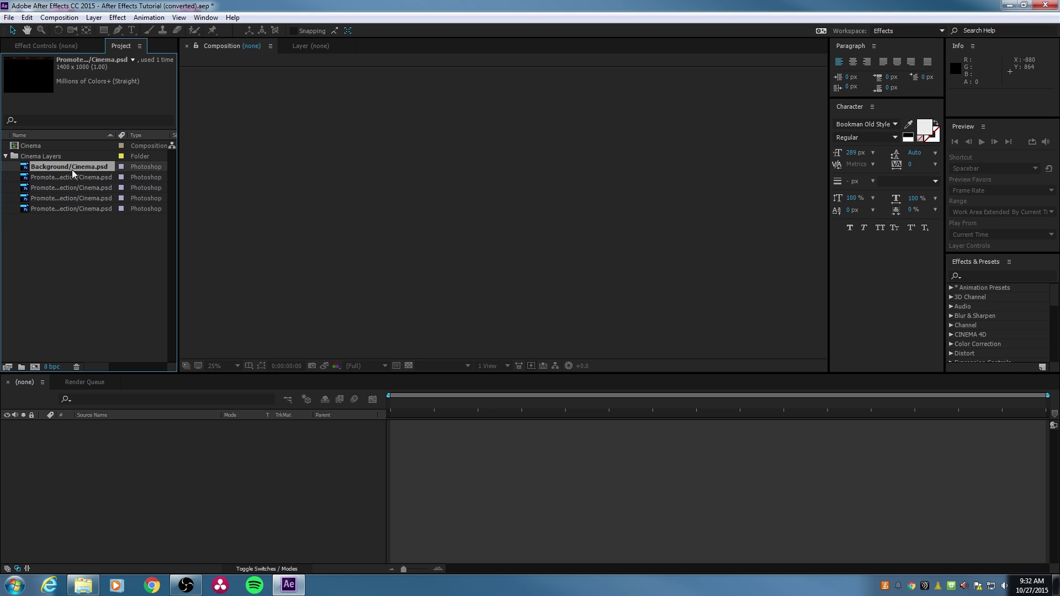
left_click(7, 156)
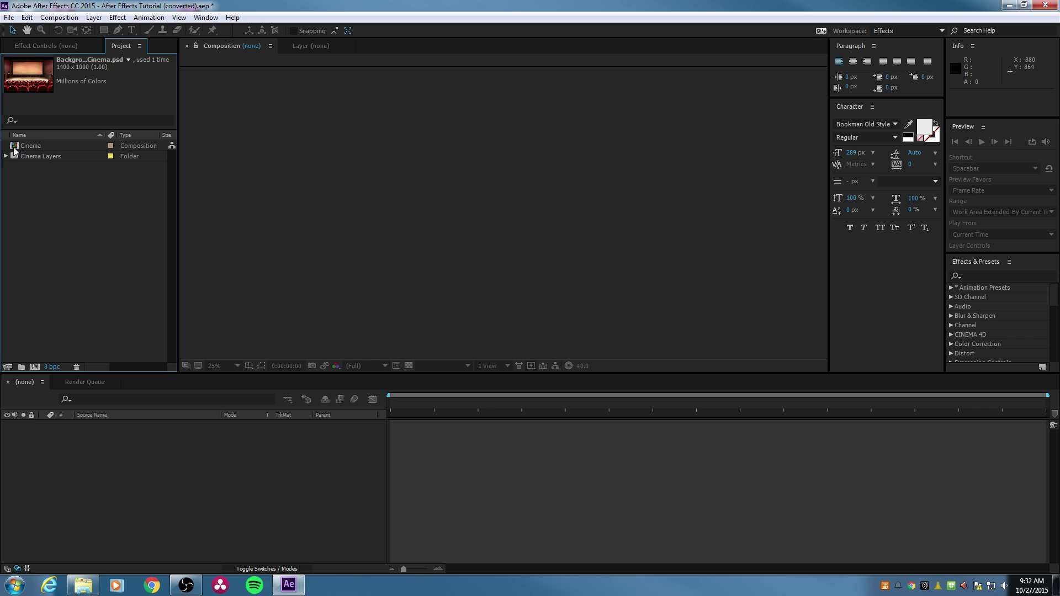
Open the Cinema composition and examine its five layers, comparing their source names with their layer names
double_click(28, 146)
left_click(124, 462)
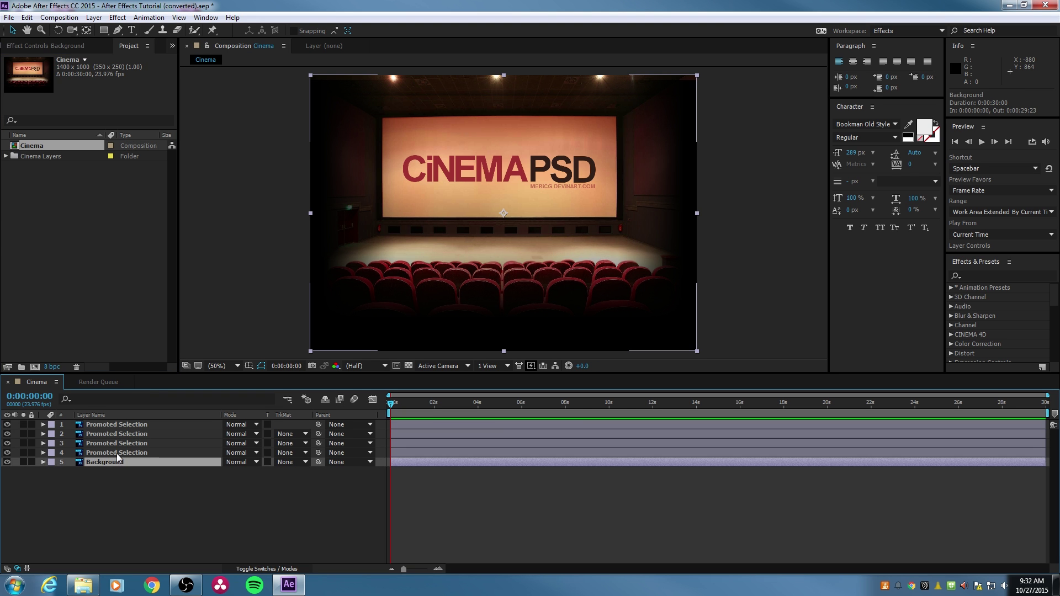
left_click(117, 445)
left_click(124, 434)
left_click(131, 415)
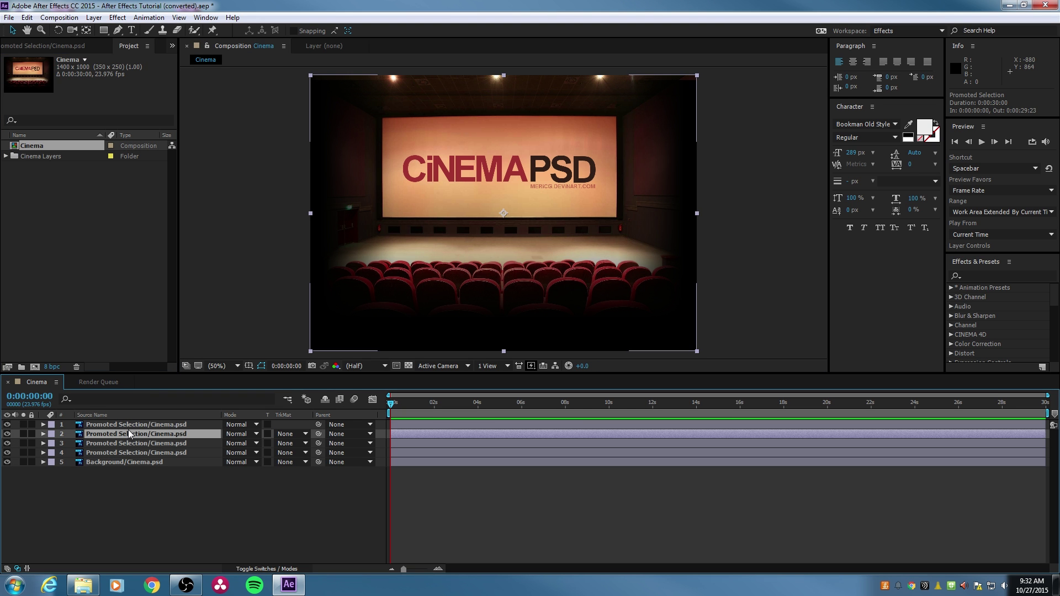
left_click(137, 415)
left_click(131, 424)
left_click(130, 435)
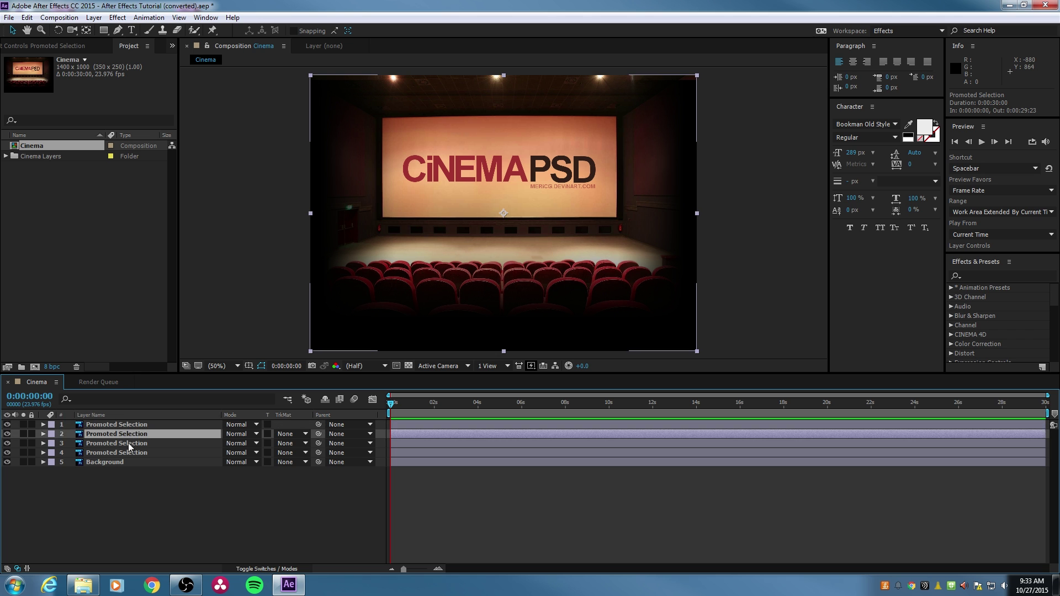
left_click(128, 444)
left_click(125, 453)
left_click(122, 463)
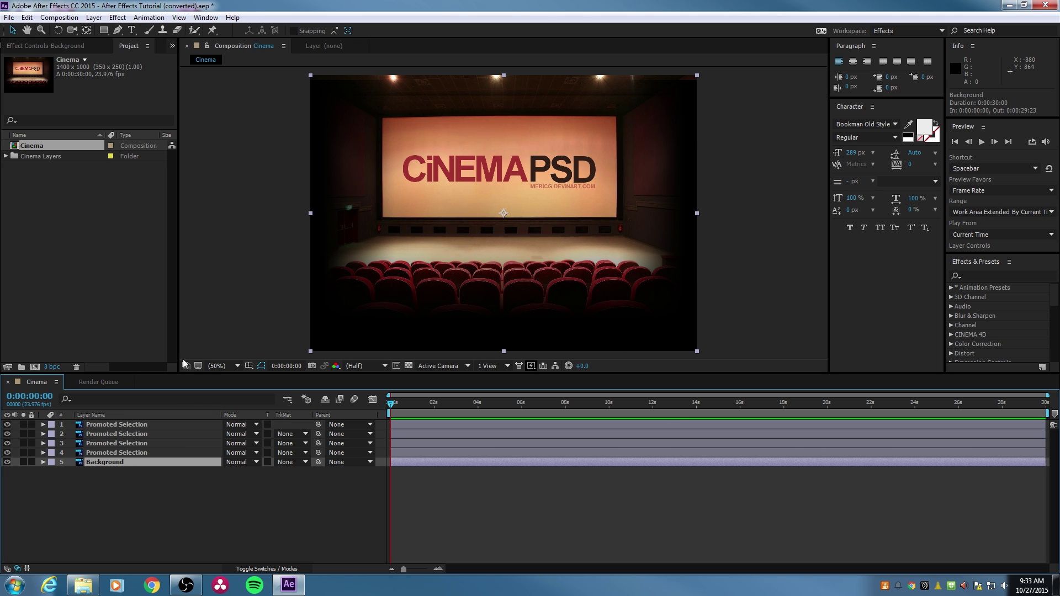
Shift the Background layer sideways, the first Promoted Selection layer to about 552, 478 and the second to about 584, 526
left_click(499, 187)
left_click_drag(420, 171, 493, 170)
left_click(96, 426)
left_click_drag(426, 183, 387, 174)
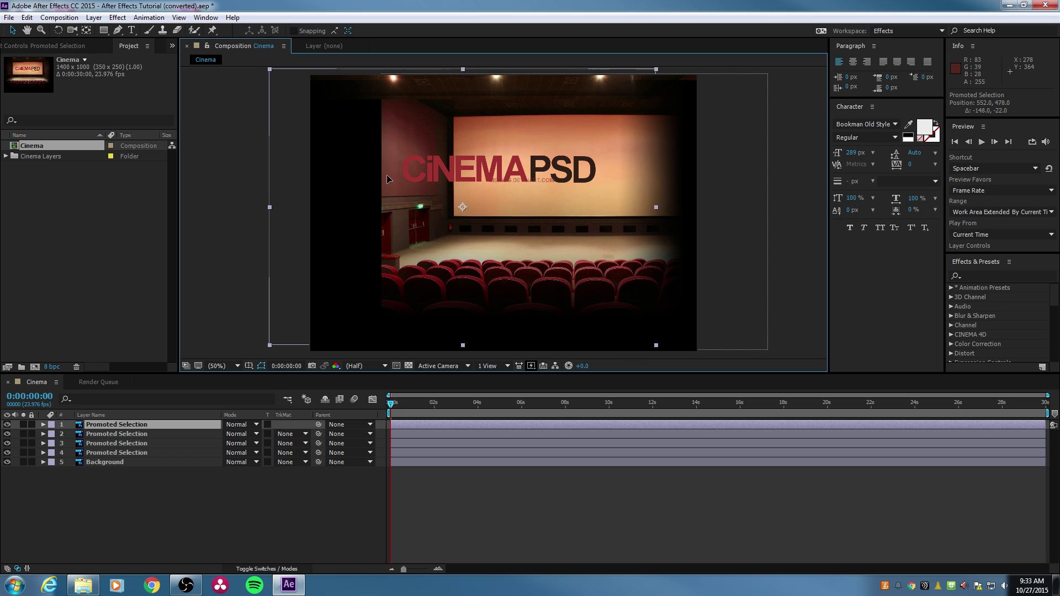
left_click(108, 435)
left_click_drag(422, 216, 406, 223)
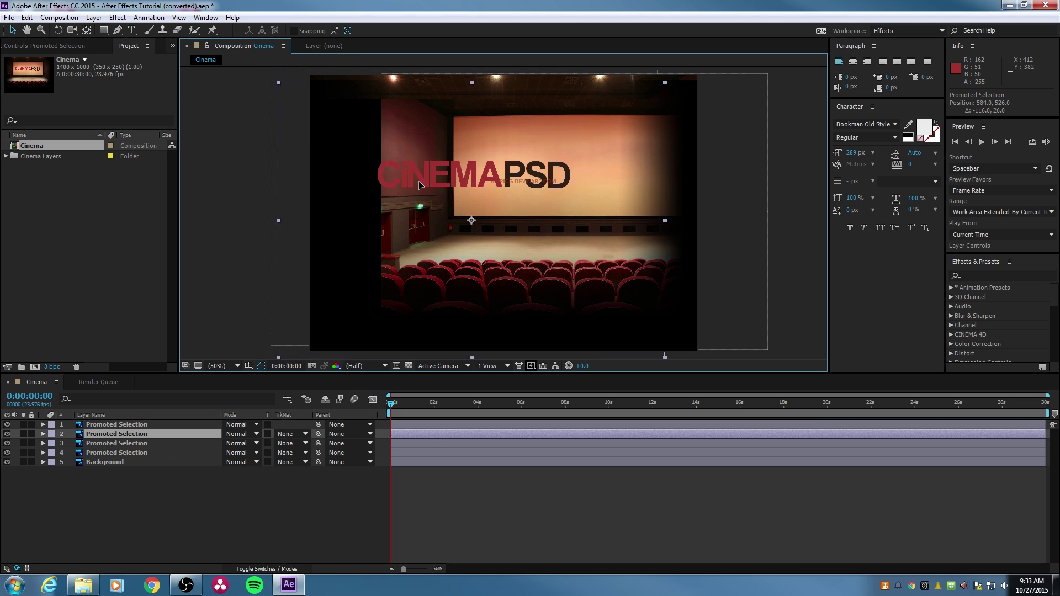
Undo the moves of the Background layer and the two Promoted Selection layers
key("ctrl+z")
key("ctrl+z")
key("ctrl+z")
key("ctrl+z")
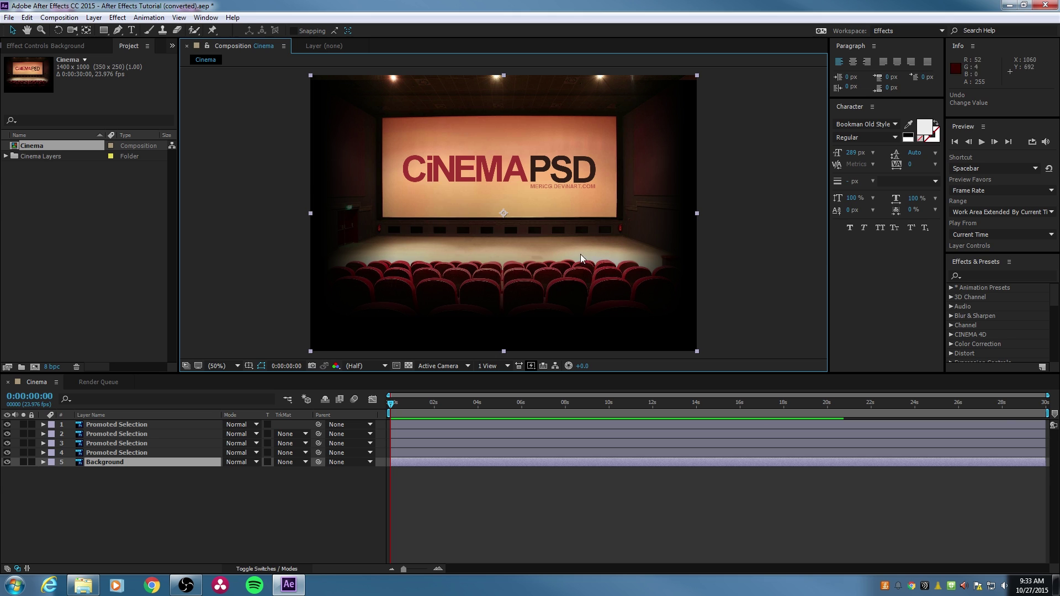
Try moving the first Promoted Selection layer to about 608, 524, and undo the move
left_click(152, 477)
left_click(131, 425)
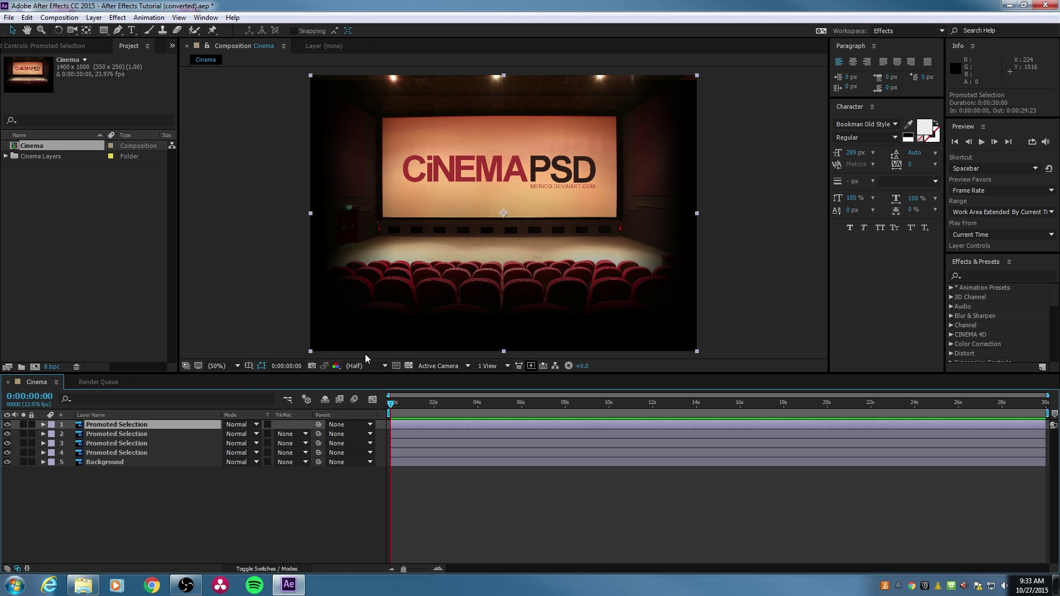
left_click_drag(465, 171, 439, 178)
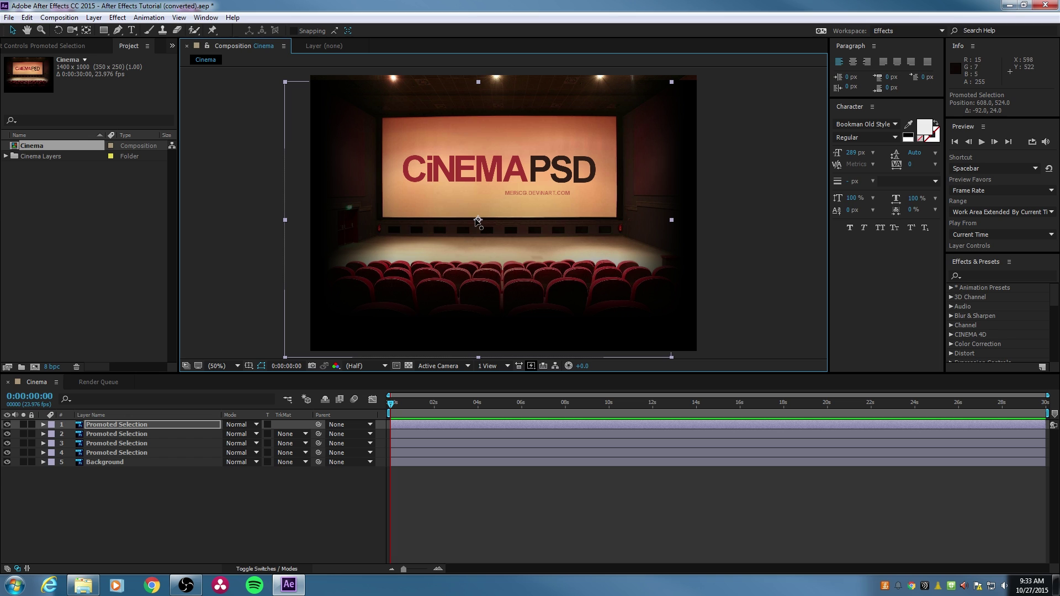
key("ctrl+z")
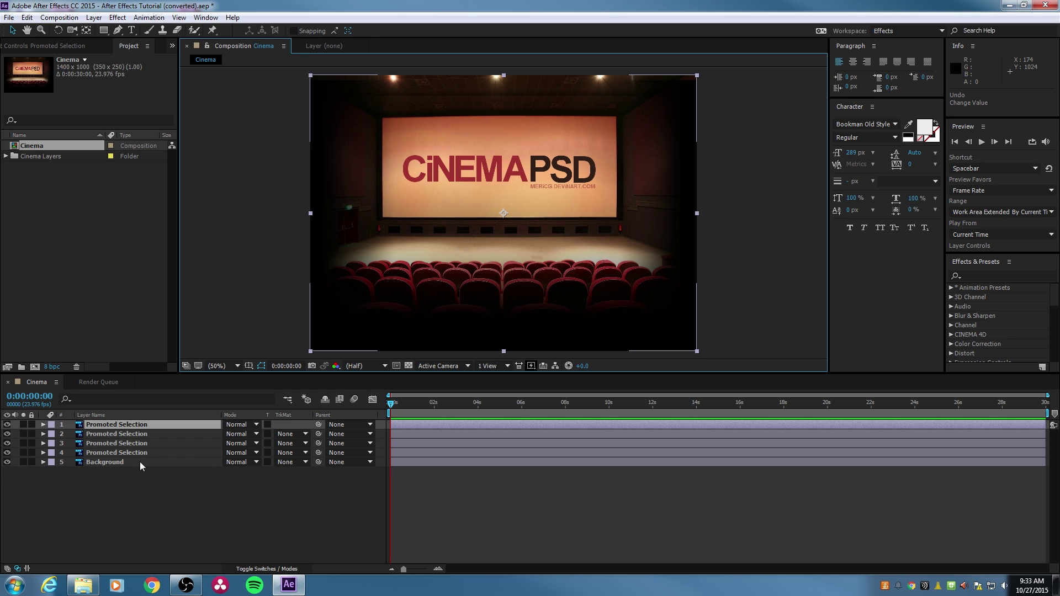
Select all five layers of the Cinema composition and enlarge them together from their lower-right corner
left_click(140, 461, "shift")
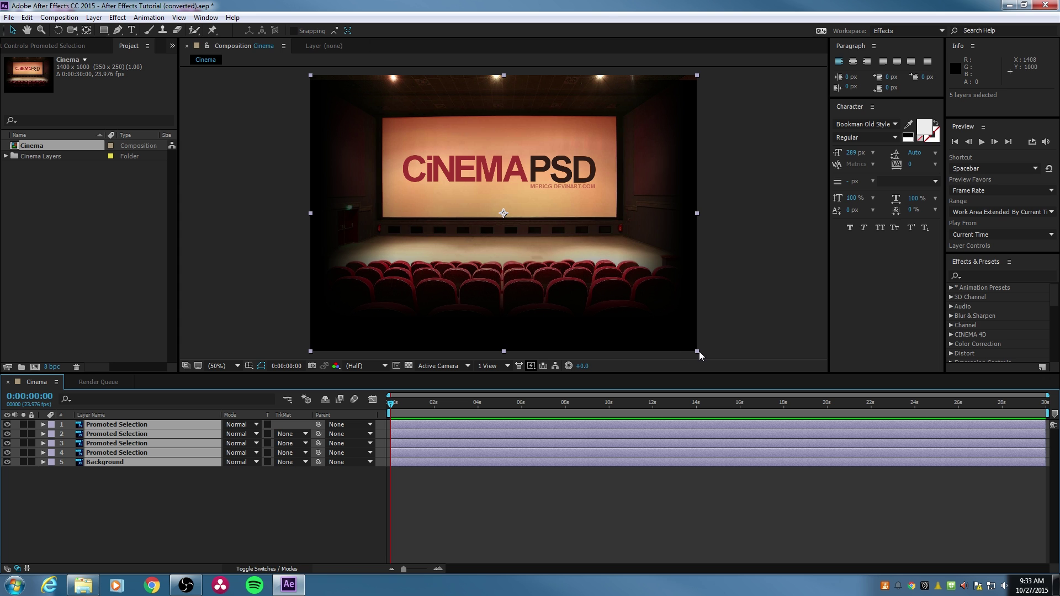
left_click_drag(697, 351, 786, 393)
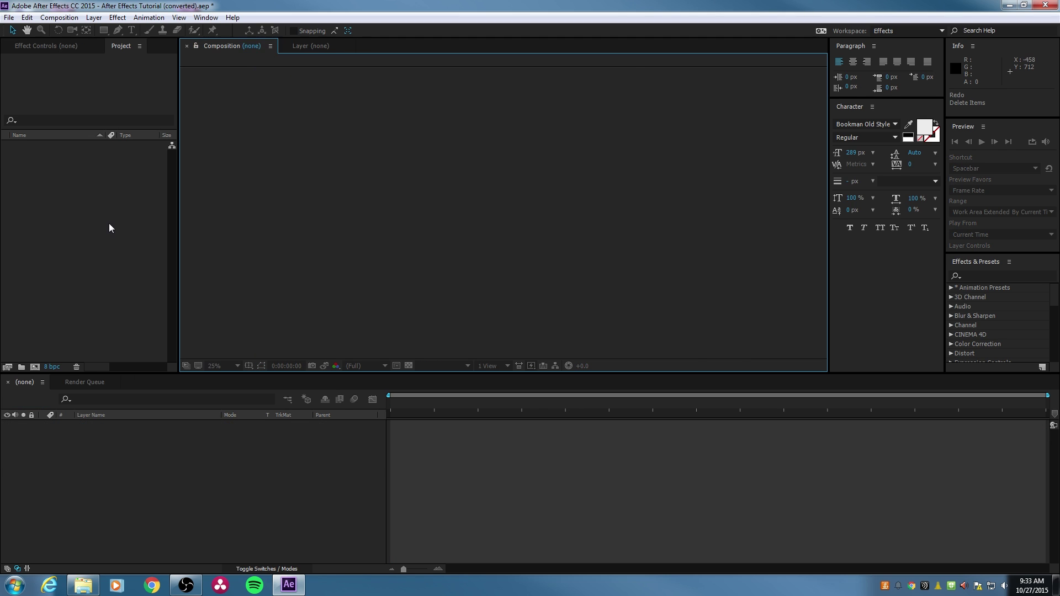
Import Cinema.psd as Composition - Retain Layer Sizes with editable layer styles, and open the resulting Cinema composition
double_click(109, 214)
left_click(335, 136)
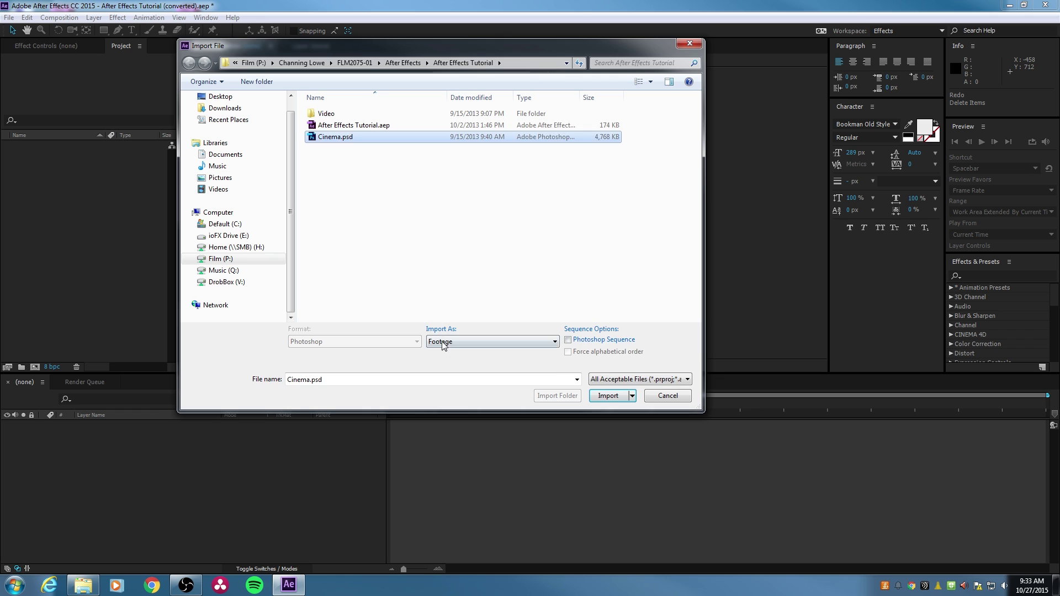
left_click(442, 344)
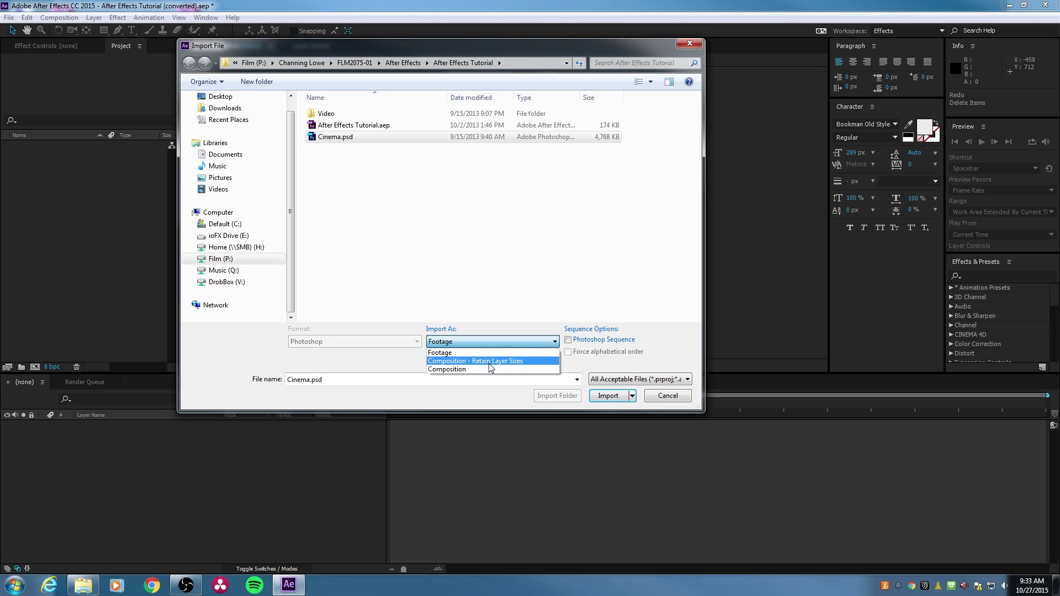
left_click(498, 364)
key("Return")
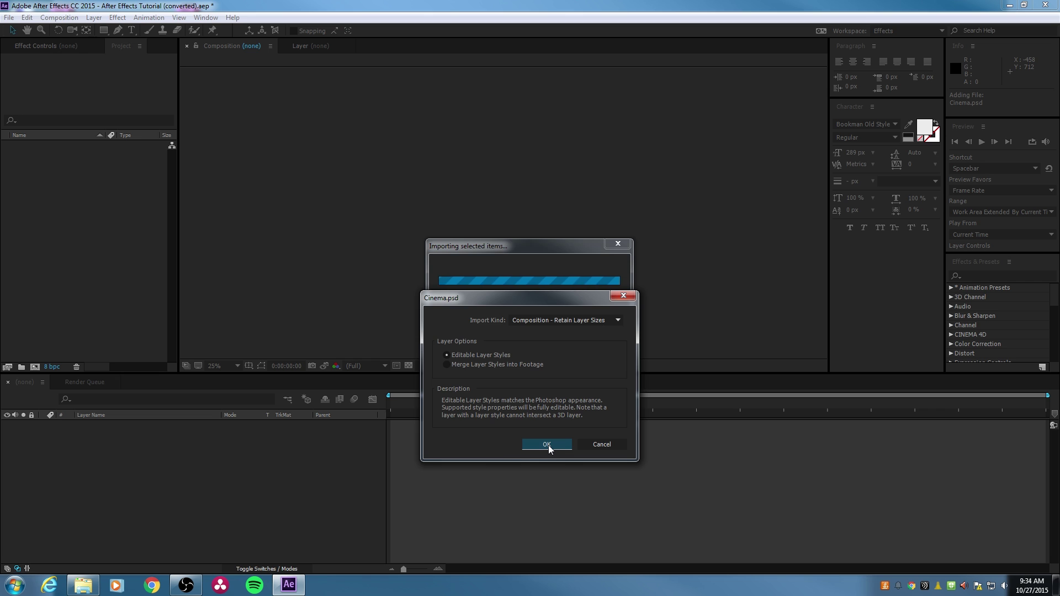
left_click(547, 445)
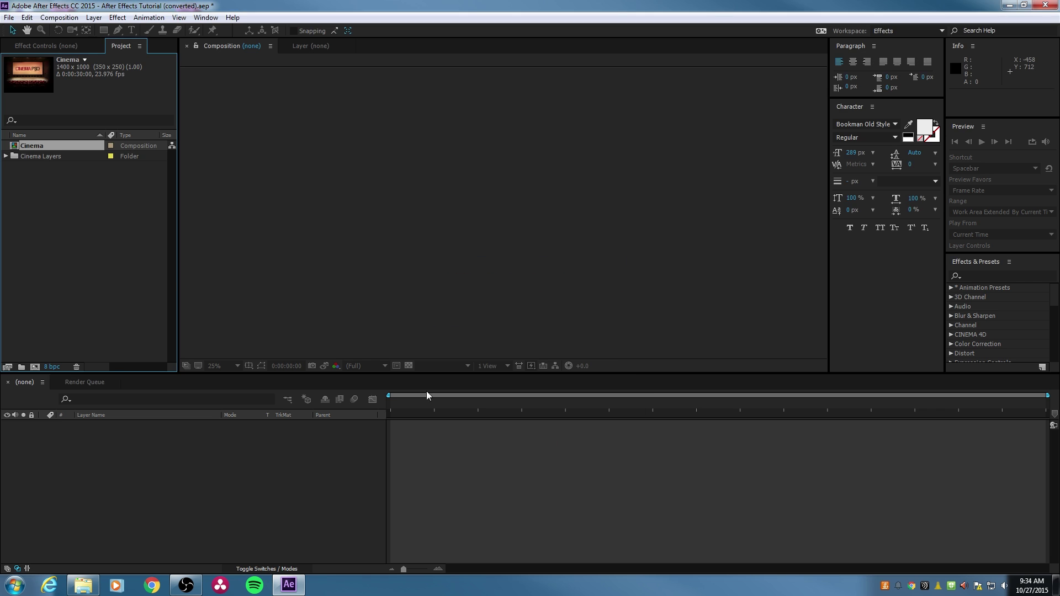
double_click(14, 147)
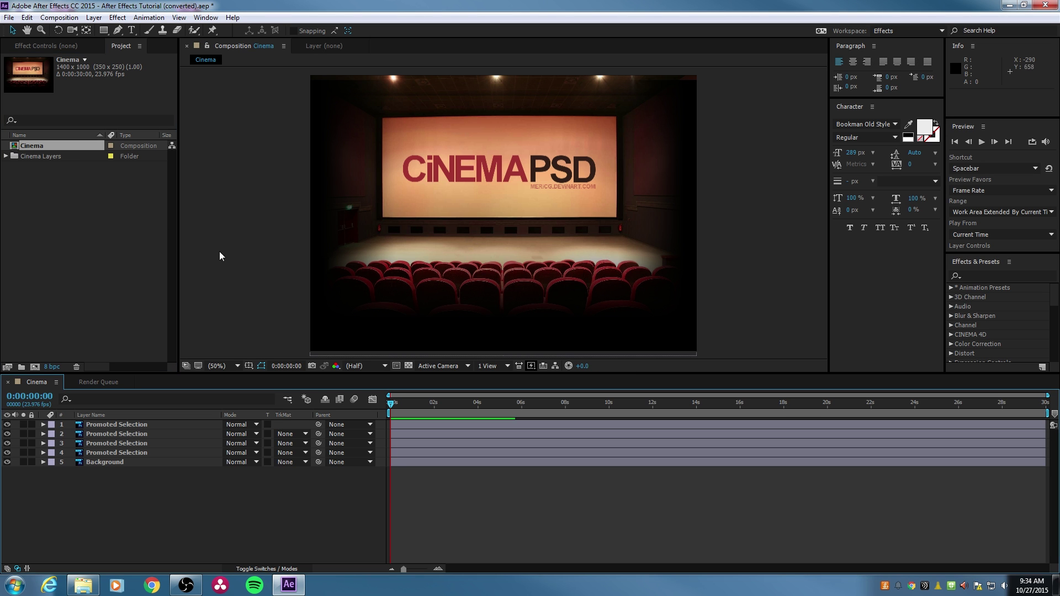
Examine the bounding boxes of the first and second Promoted Selection layers around the small web address and the large CiNEMAPSD title
left_click(116, 424)
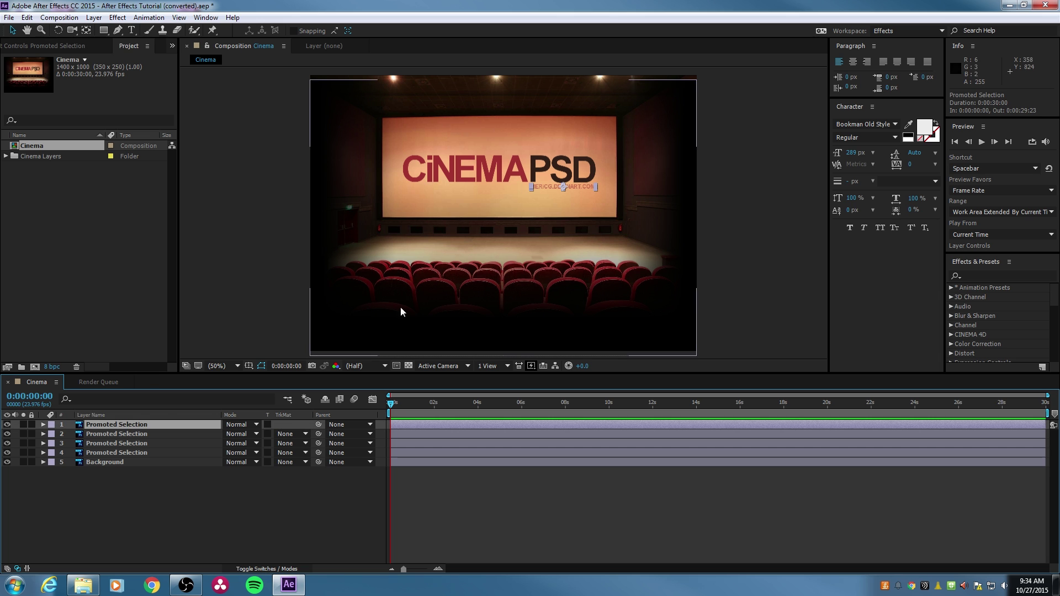
scroll(569, 189, "up", 2)
scroll(570, 190, "up", 2)
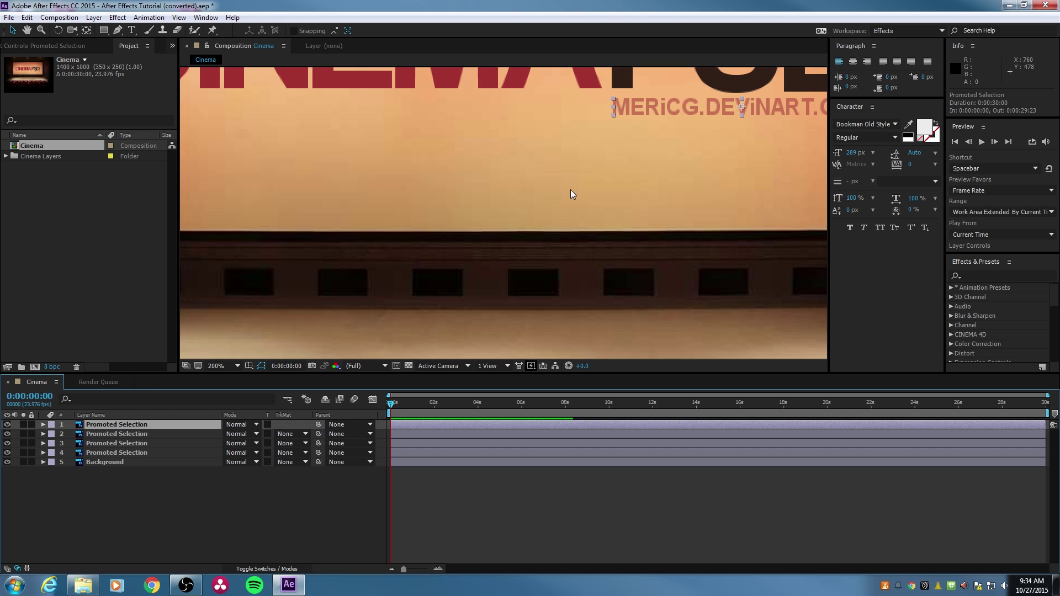
scroll(598, 179, "down", 2)
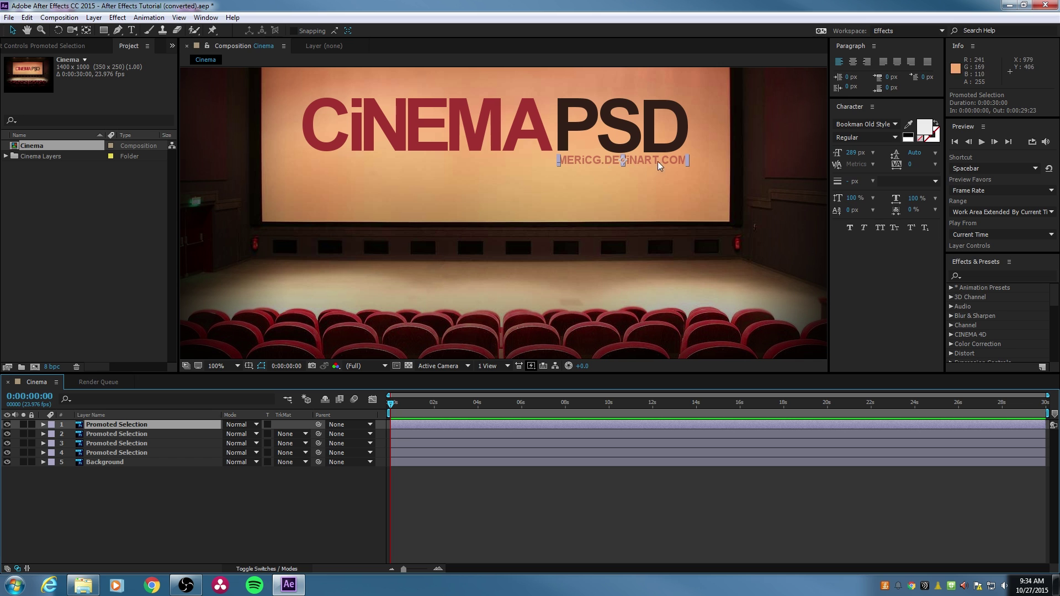
left_click(519, 134)
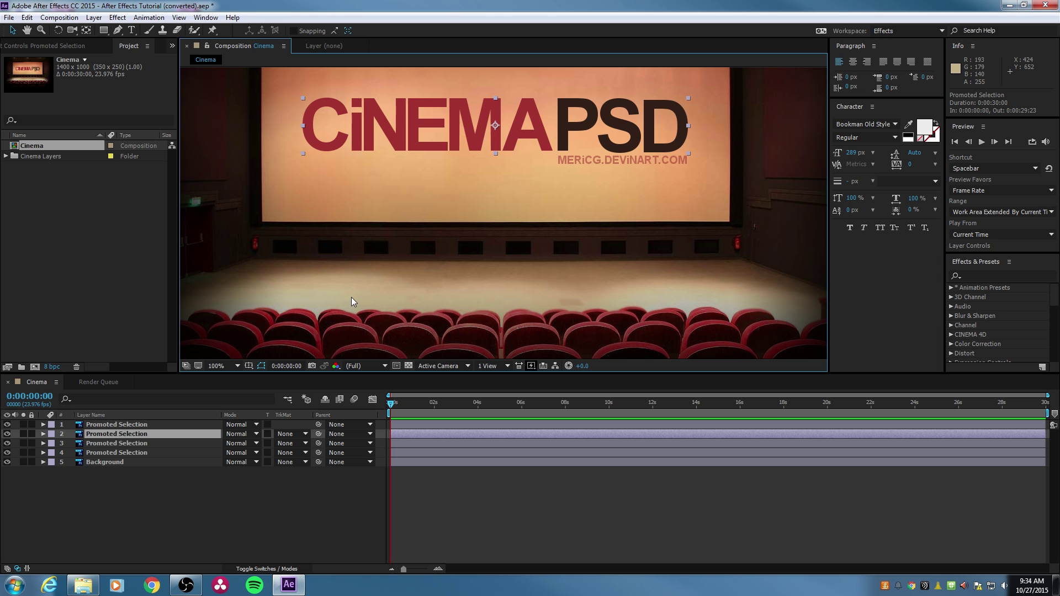
Try enlarging all five Cinema layers together to about 206%, and undo both the scaling and the import of Cinema.psd
scroll(351, 297, "down", 1)
left_click_drag(118, 471, 102, 415)
left_click_drag(696, 351, 1055, 513)
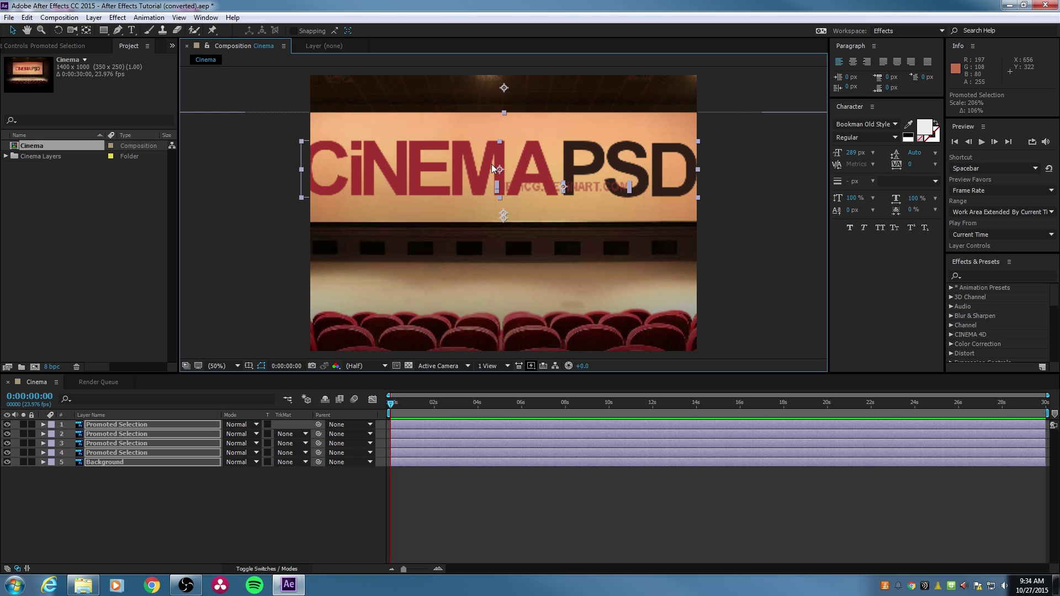
key("ctrl+z")
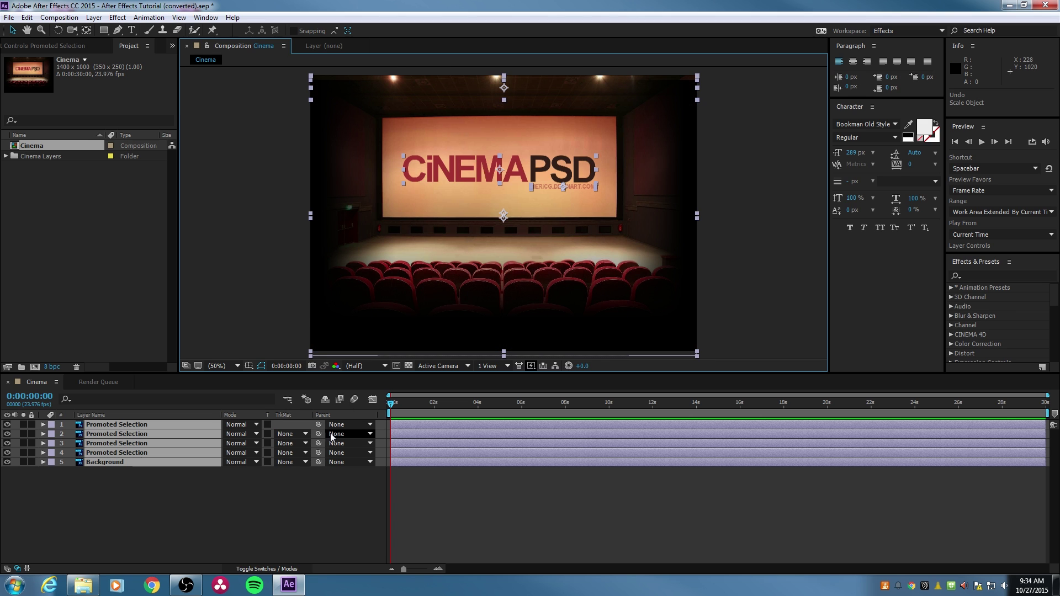
left_click(115, 260)
key("ctrl+z")
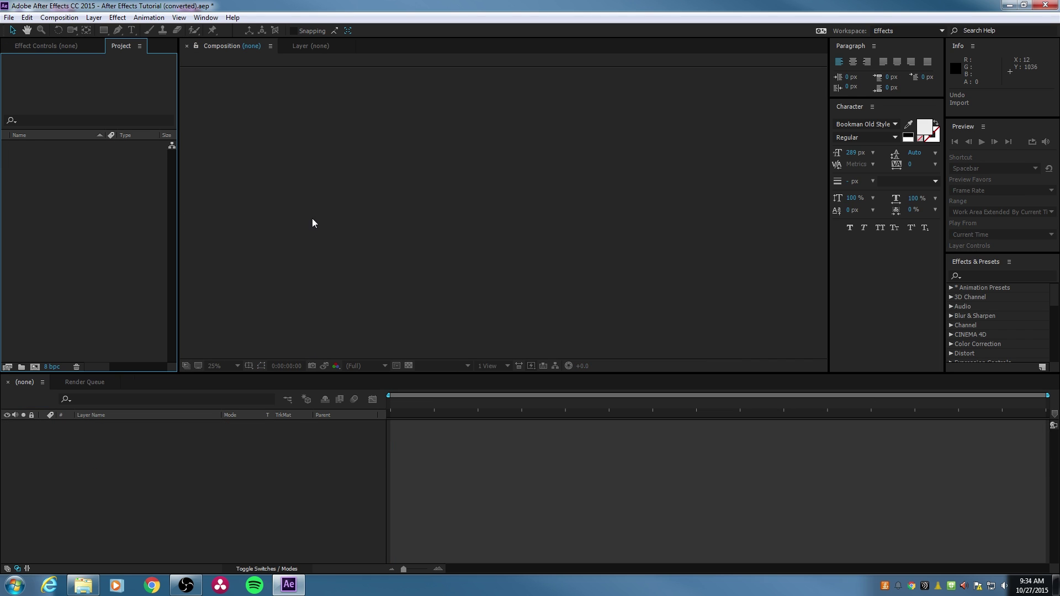
Import Cinema.psd as Composition, keeping the layer styles editable
double_click(134, 181)
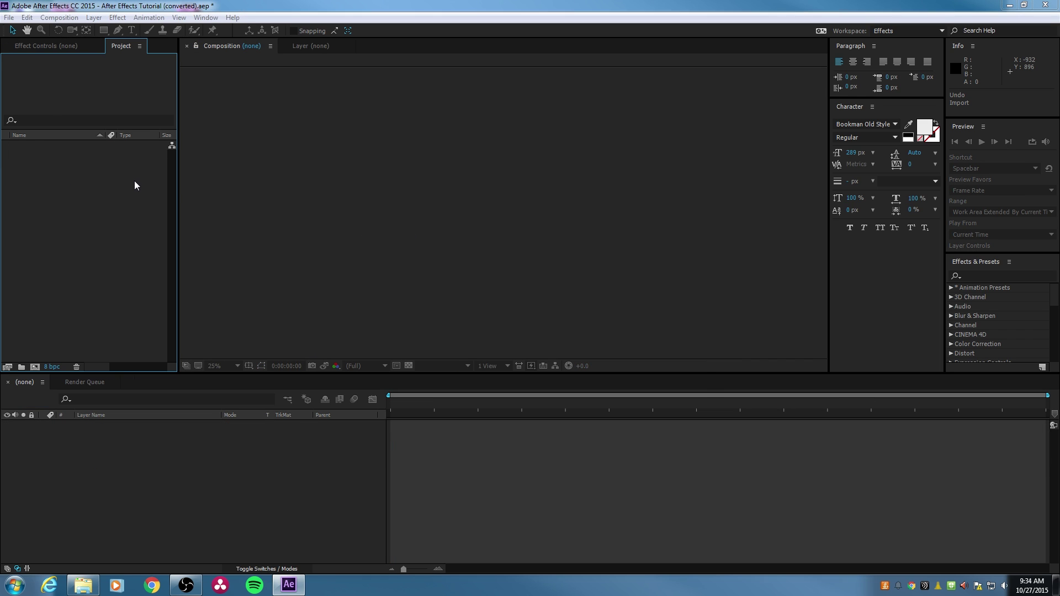
left_click(335, 138)
left_click(468, 341)
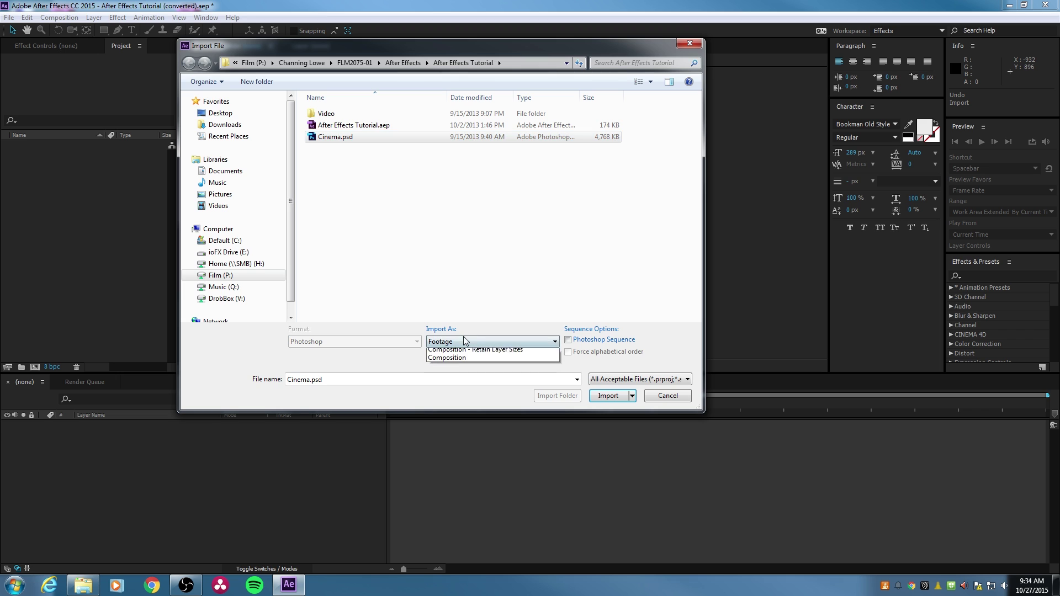
left_click(466, 368)
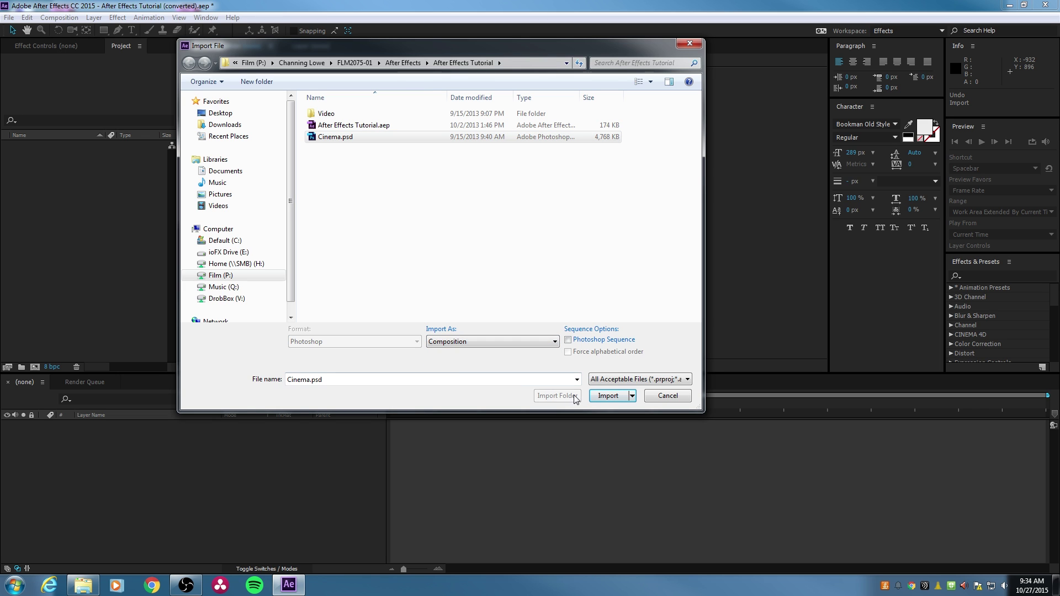
left_click(609, 396)
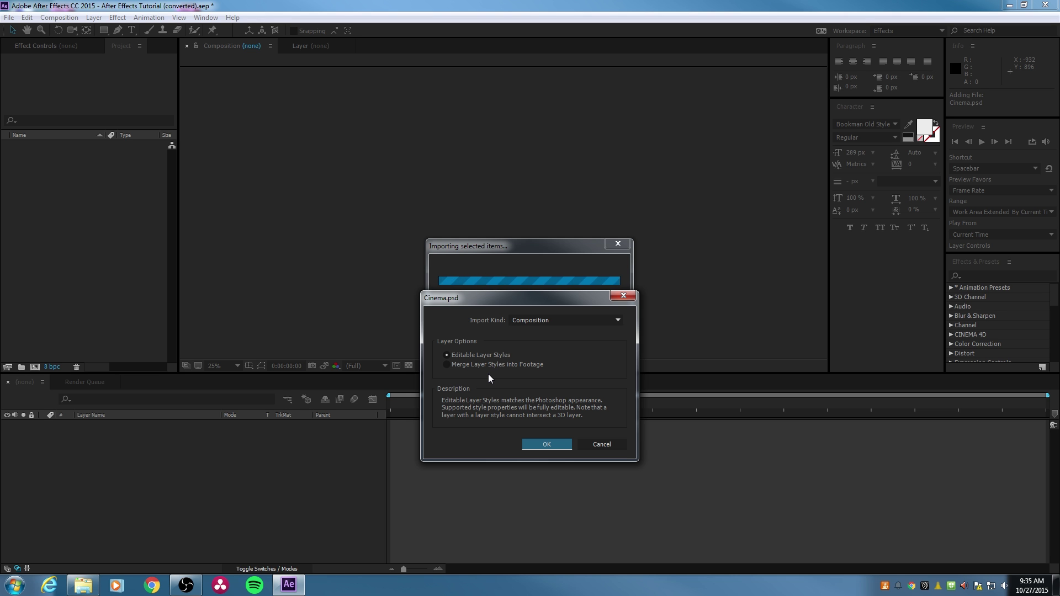
left_click(552, 445)
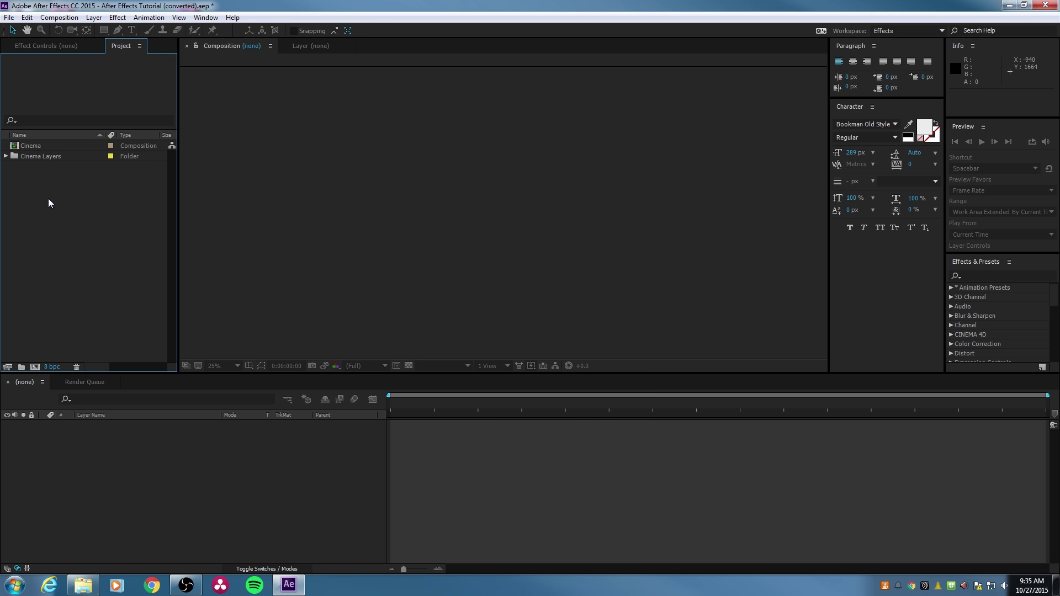
Open the imported Cinema composition to show its five layers in the timeline
double_click(49, 199)
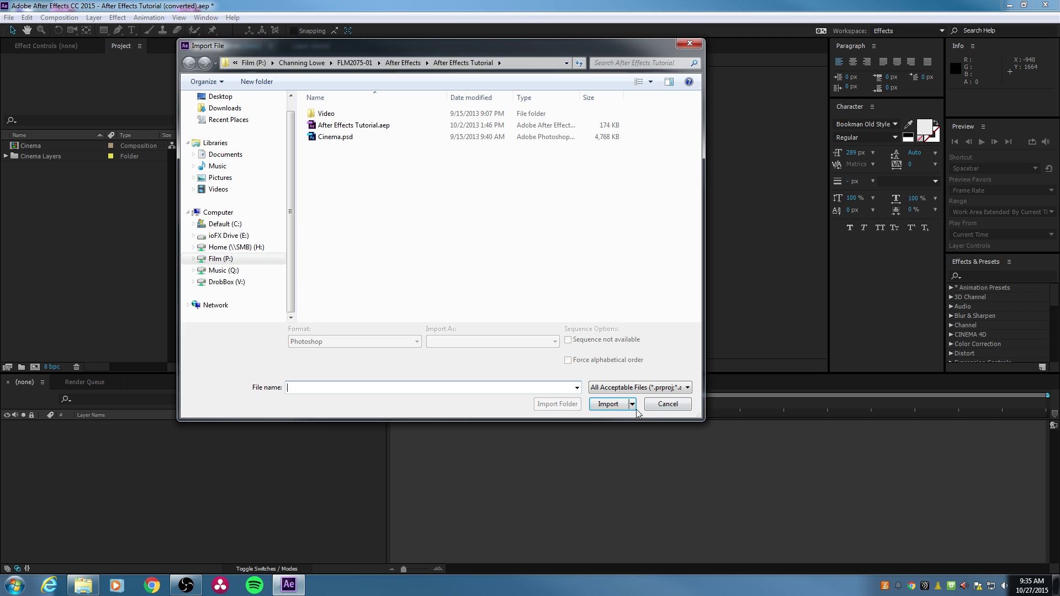
key("Escape")
left_click(14, 146)
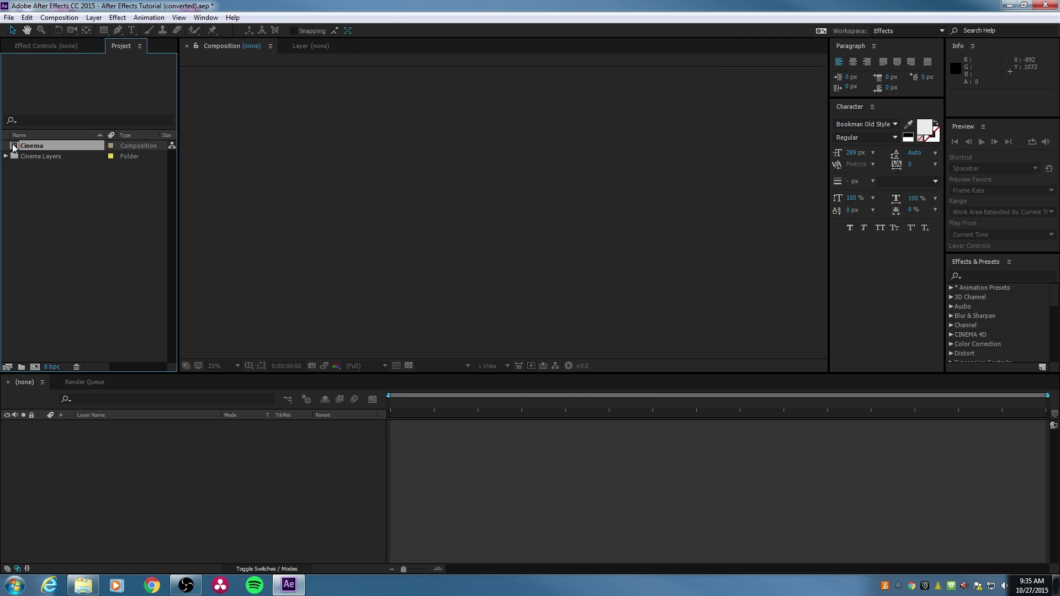
double_click(14, 147)
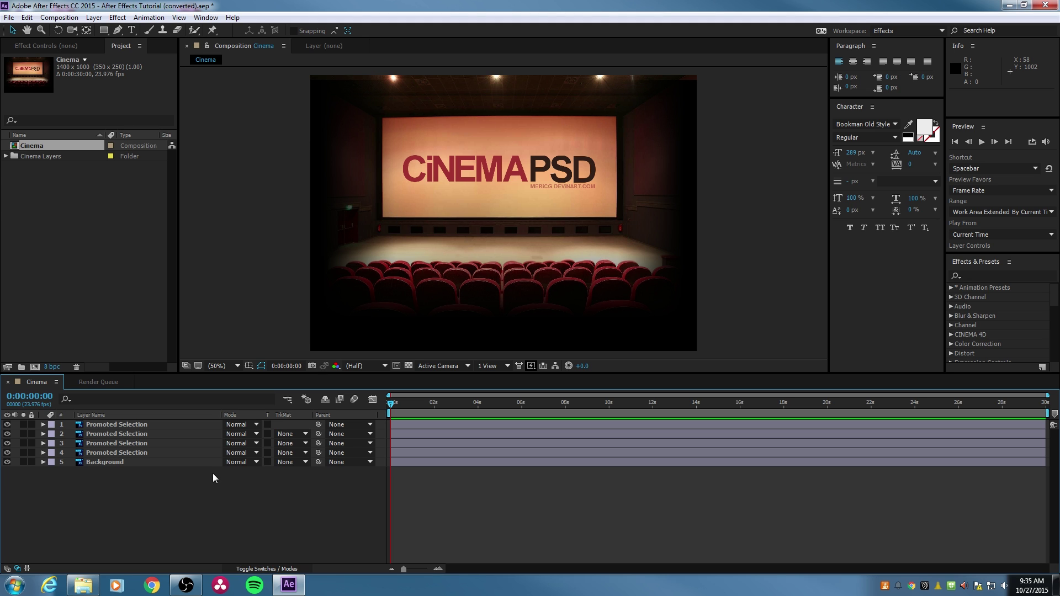
Switch to the Calculator, work out the aspect ratios of 1400 by 1000 and 1920 by 1080, and close it
left_click(26, 146)
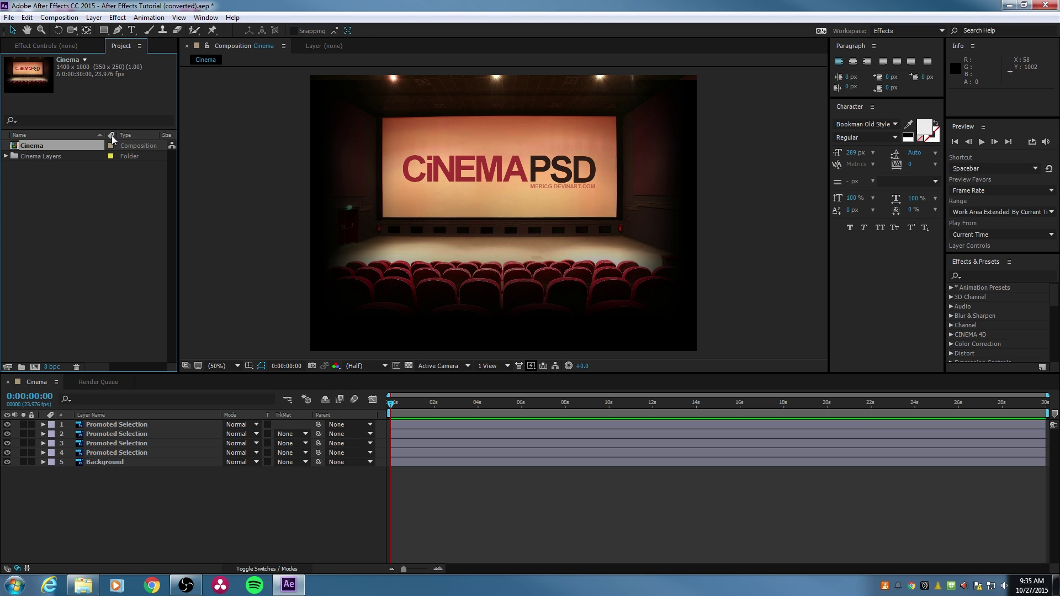
key("super")
type("calcul")
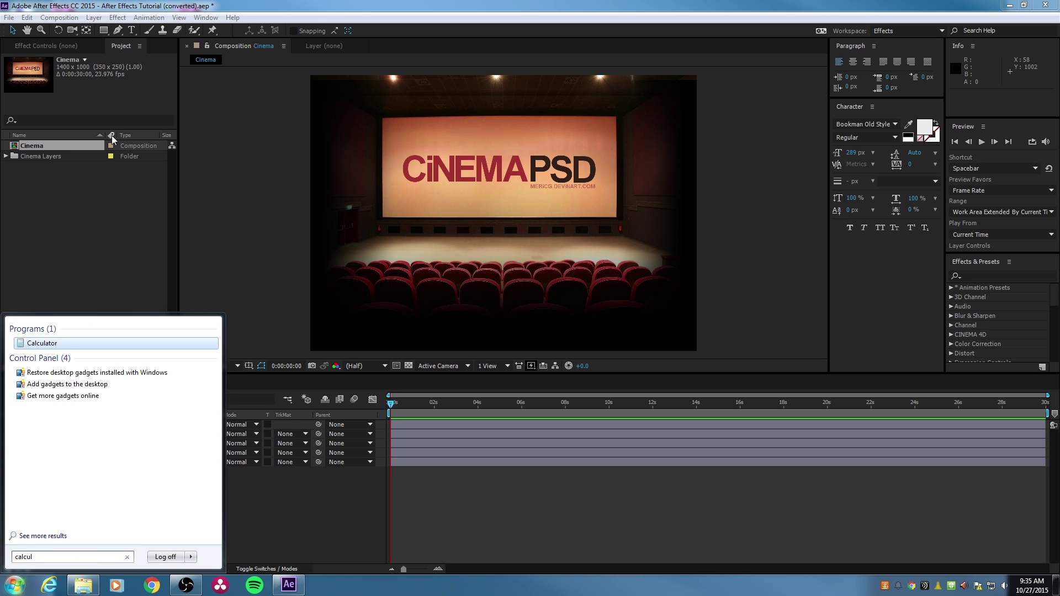
key("Return")
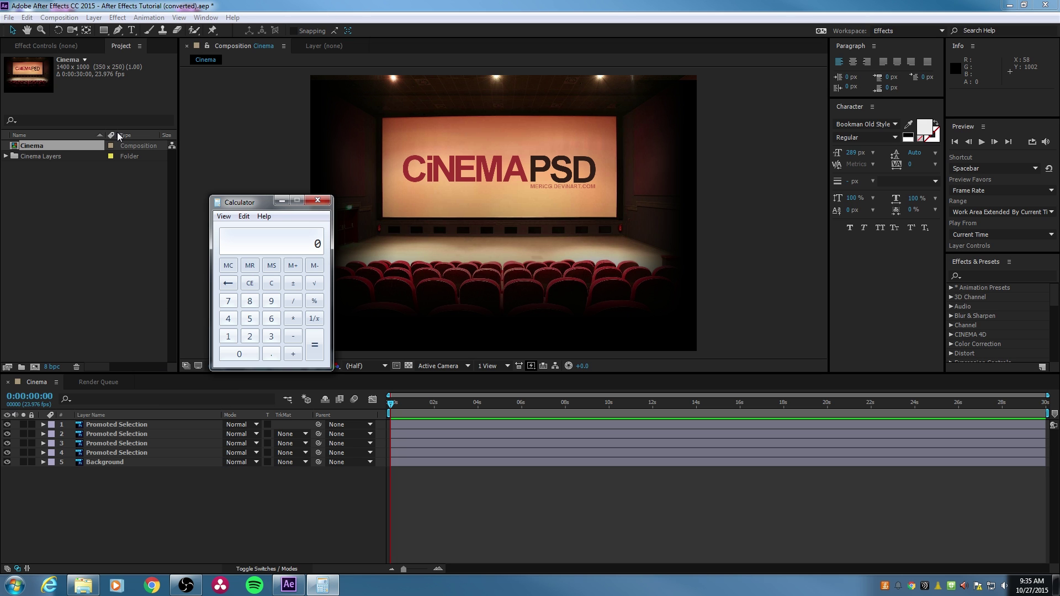
type("1400/10")
type("00 / 100")
key("Return")
type("1920")
type("1080")
key("Return")
left_click(318, 202)
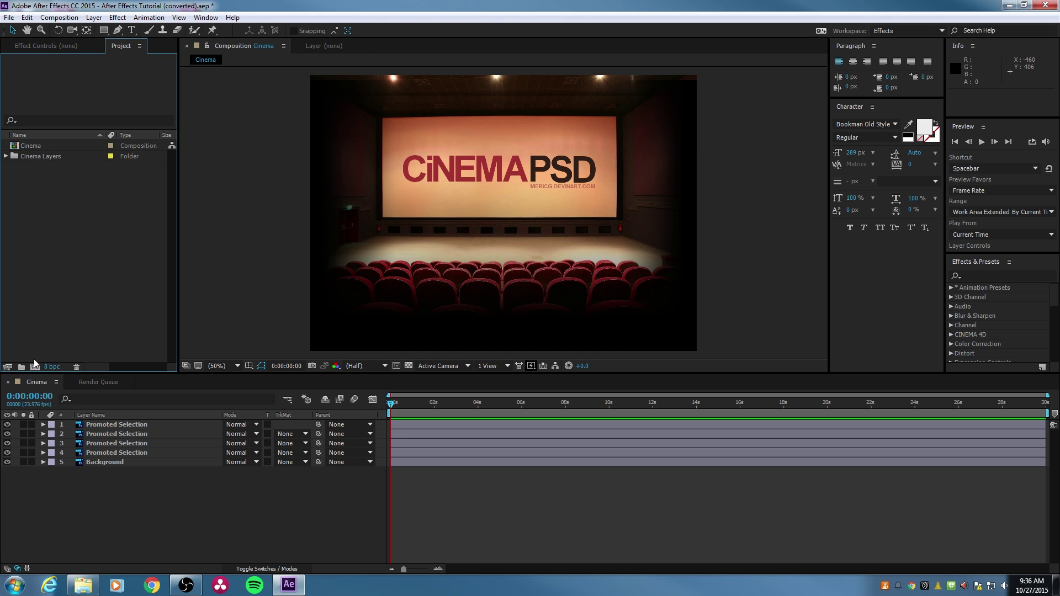
Create a new composition from the HDTV 1080 24 preset, with the frame rate set to 23.976 frames per second
left_click(34, 368)
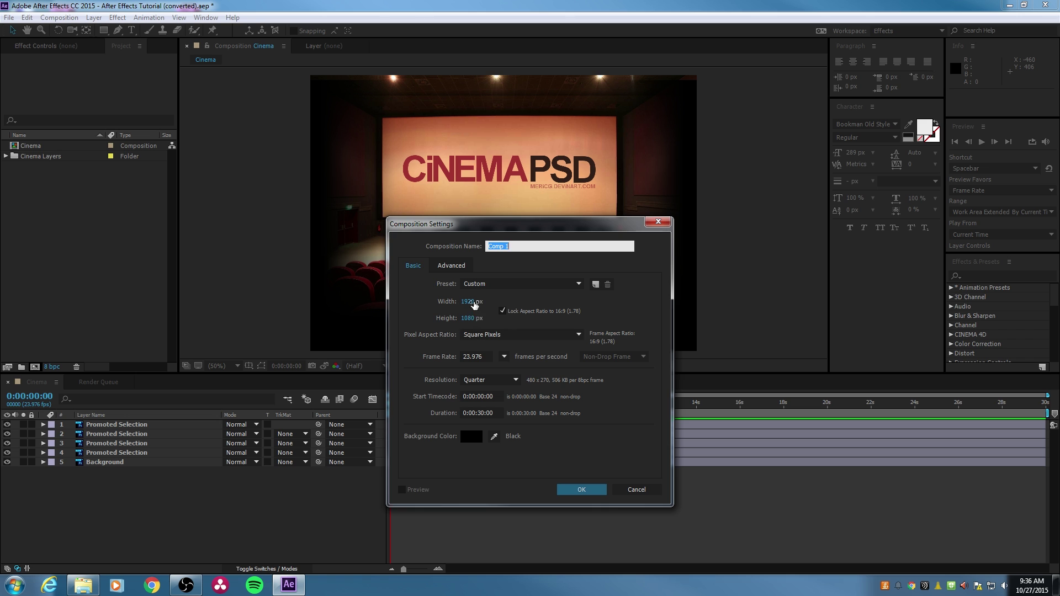
left_click(496, 285)
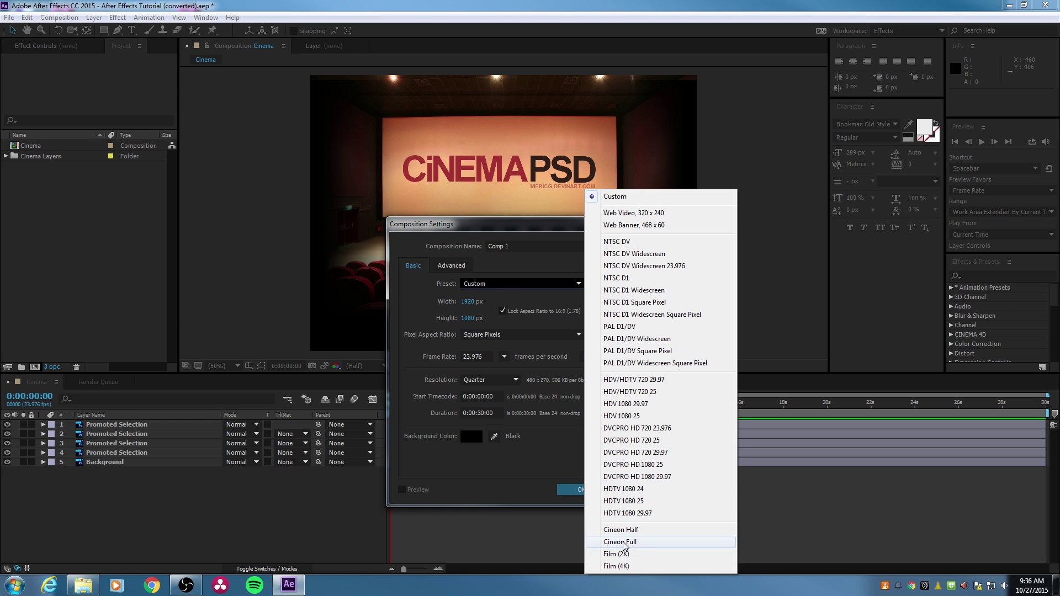
left_click(641, 489)
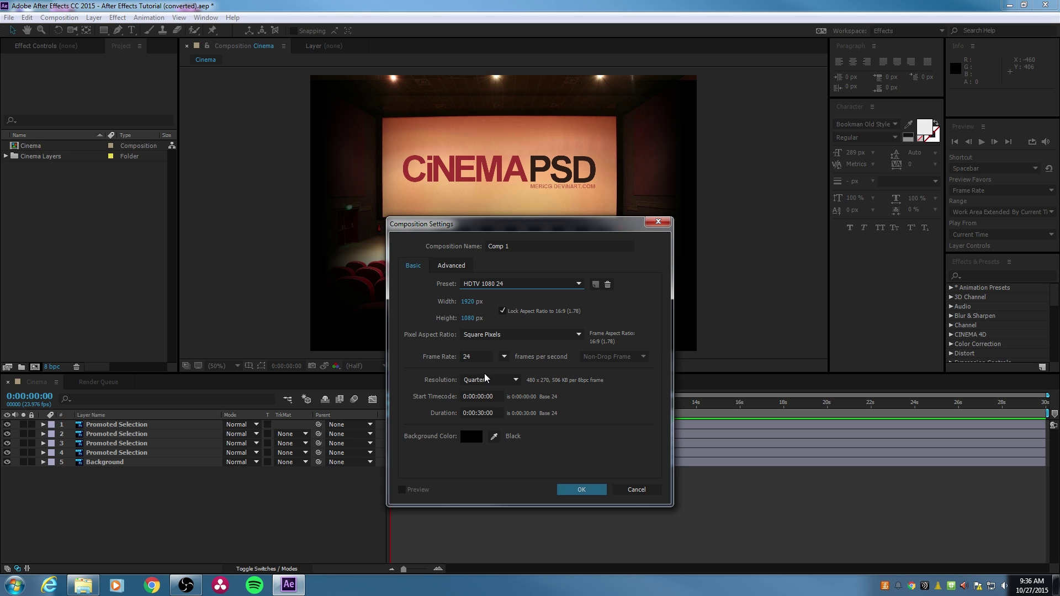
left_click(504, 357)
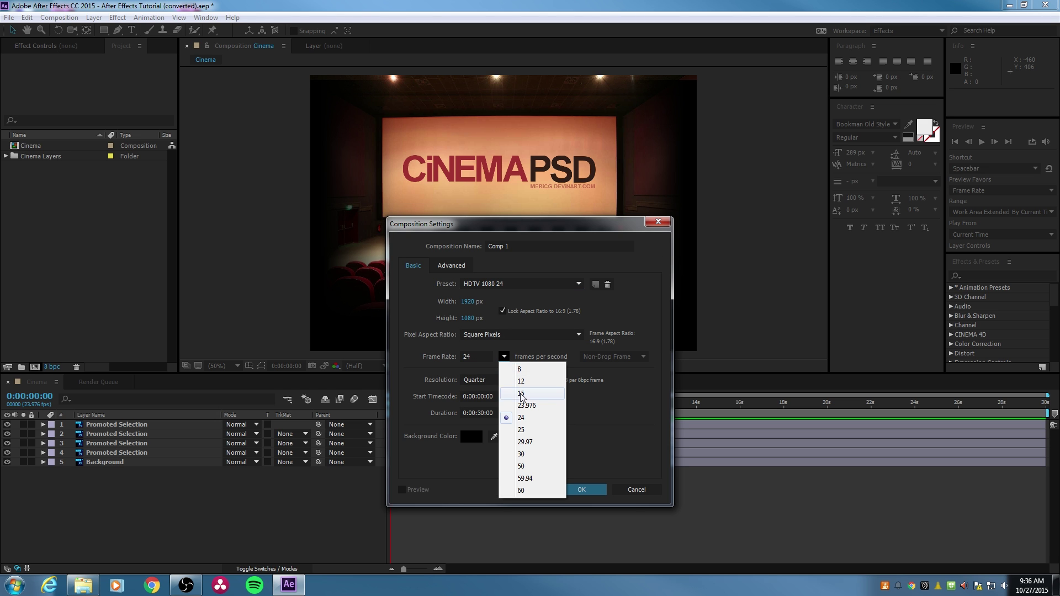
left_click(532, 406)
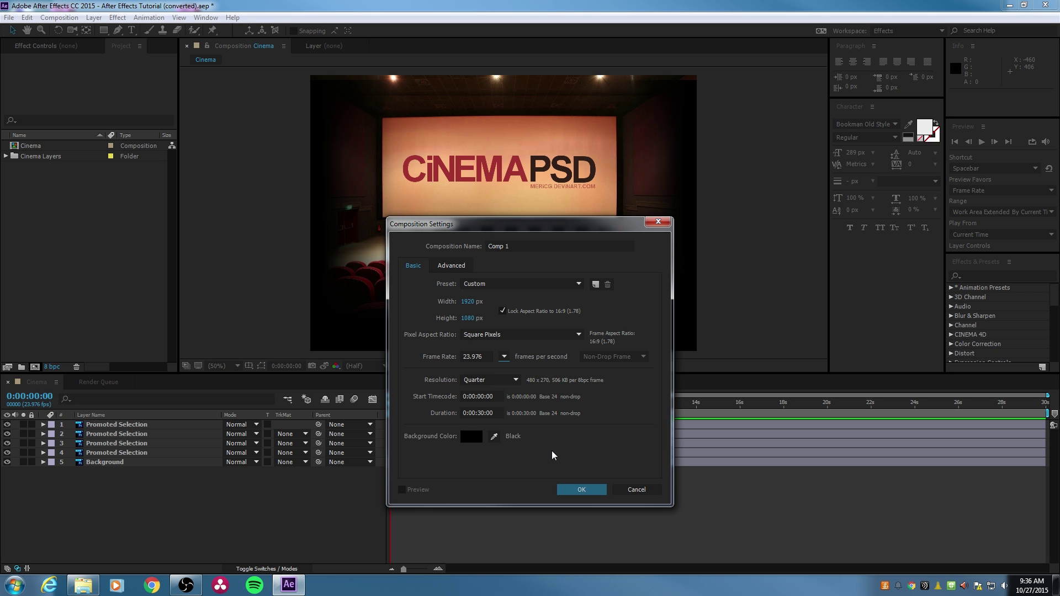
left_click(572, 493)
left_click(579, 490)
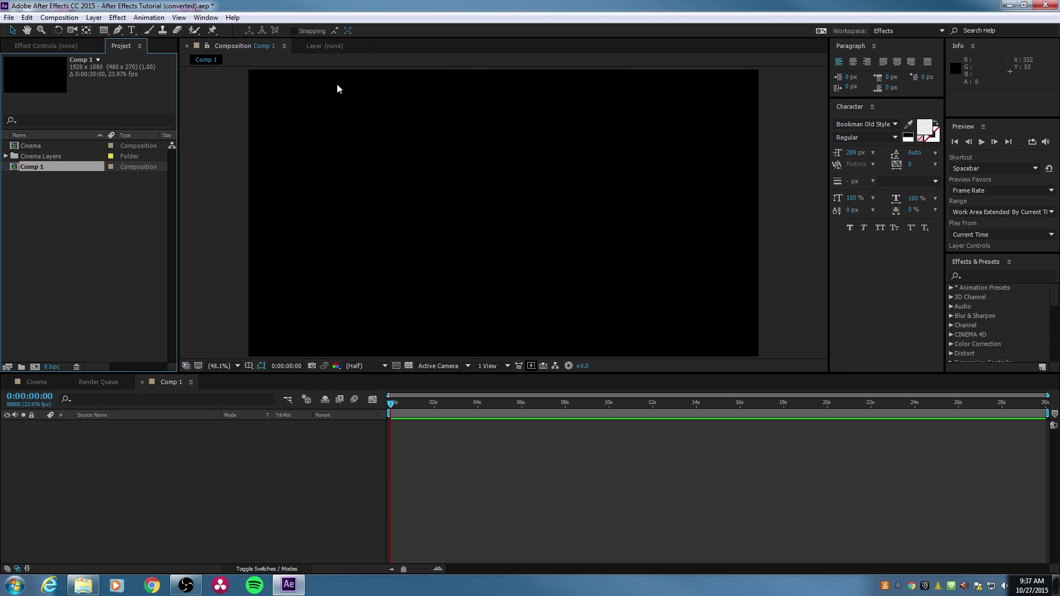
Nest the Cinema composition as a layer in Comp 1 and scale it up to 137% to span the frame width
left_click(29, 146)
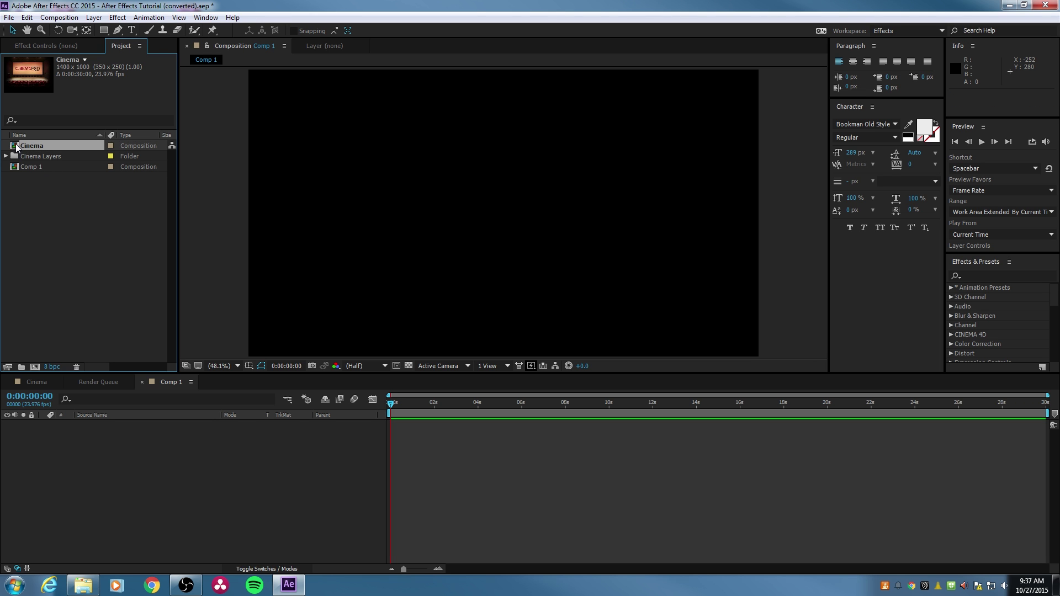
double_click(17, 146)
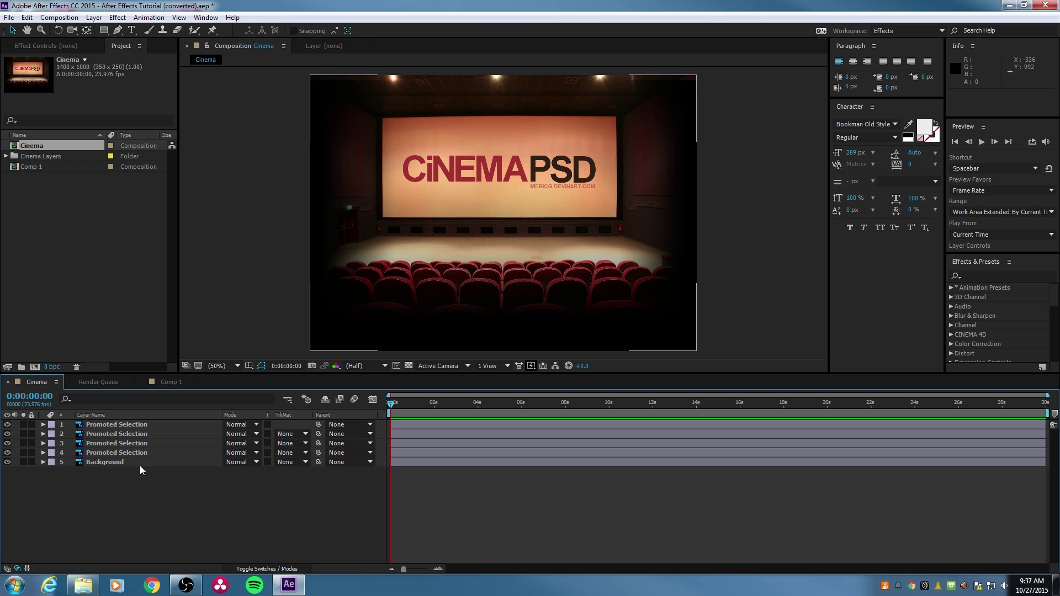
left_click(168, 382)
left_click_drag(16, 152, 140, 426)
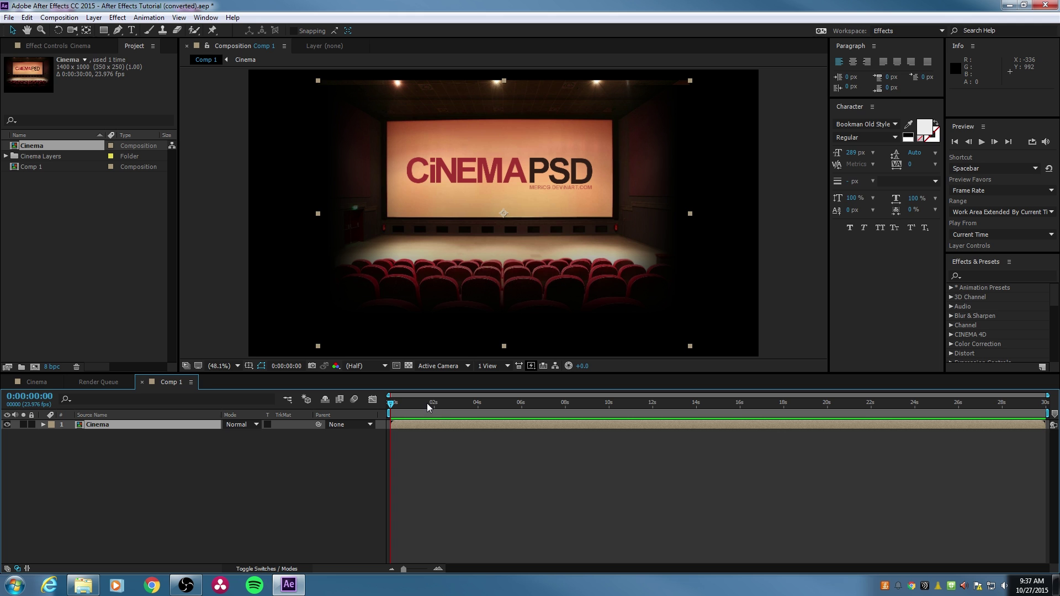
left_click(690, 82)
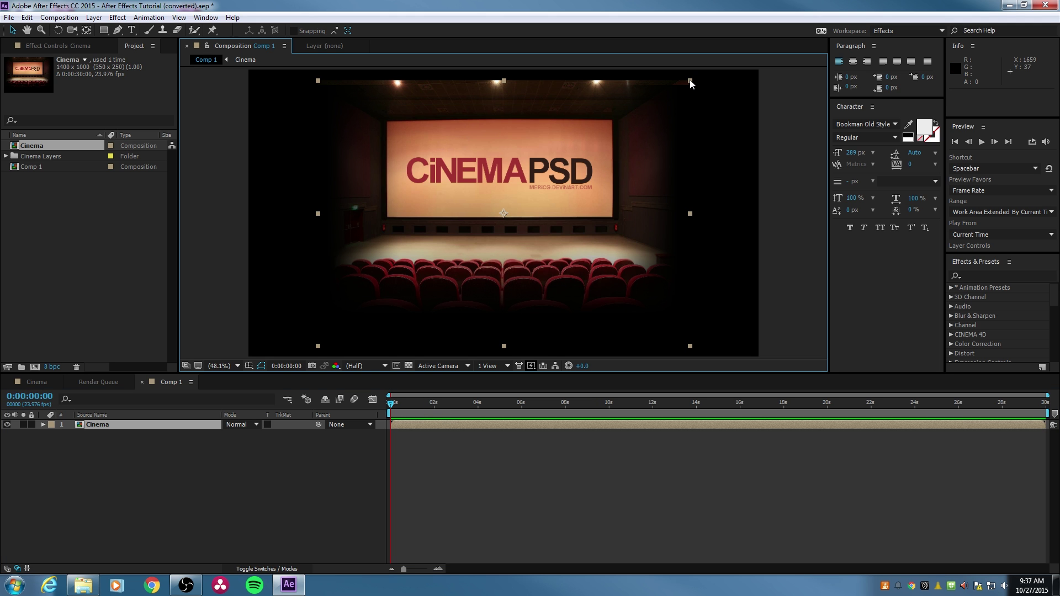
left_click_drag(690, 79, 873, 31)
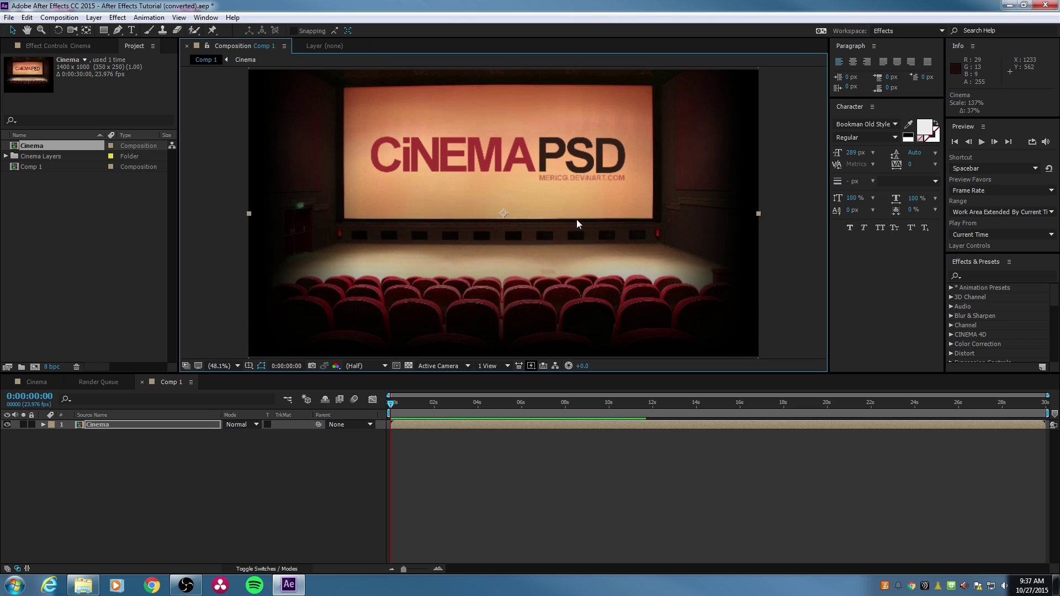
Move the nested Cinema layer down to position 960, 594 and open its source composition
mouse_move(572, 188)
left_mouse_down()
mouse_move(579, 211)
mouse_move(580, 200)
left_mouse_up()
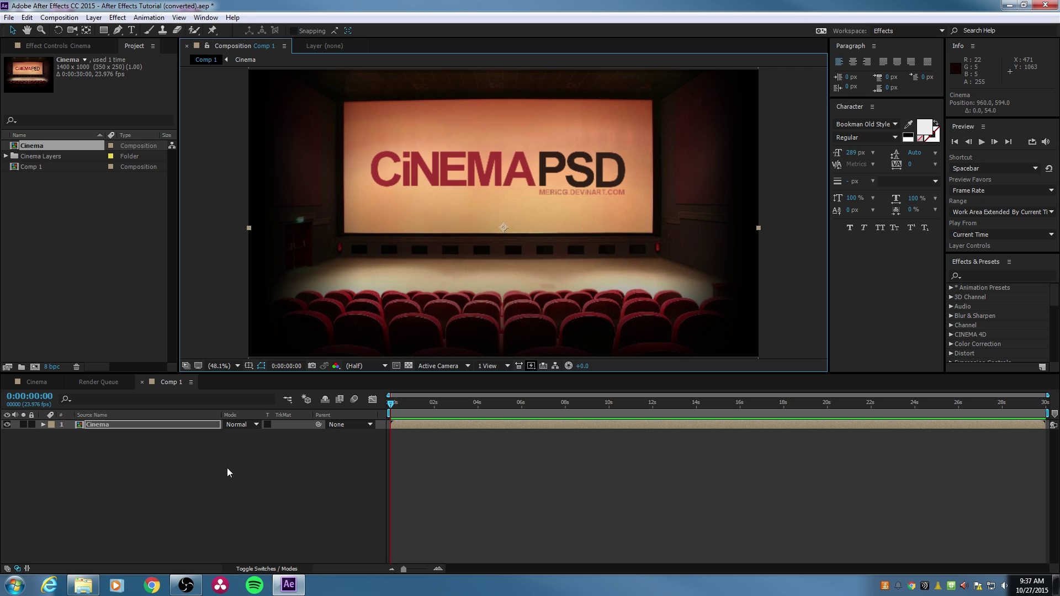
double_click(80, 425)
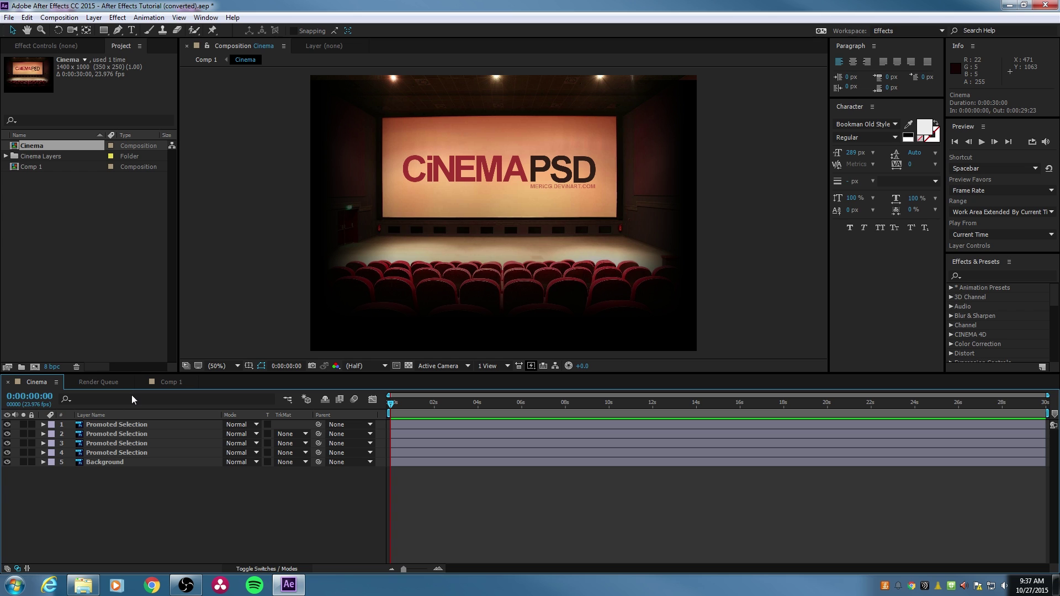
Return to Comp 1 and delete the nested Cinema layer from it
left_click(164, 382)
left_click(81, 423)
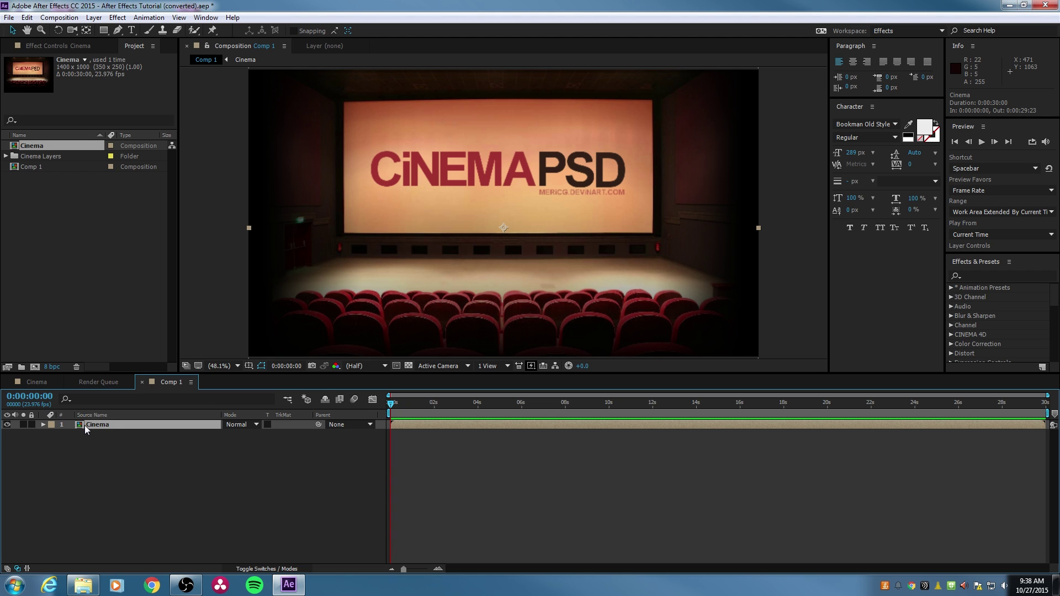
key("Delete")
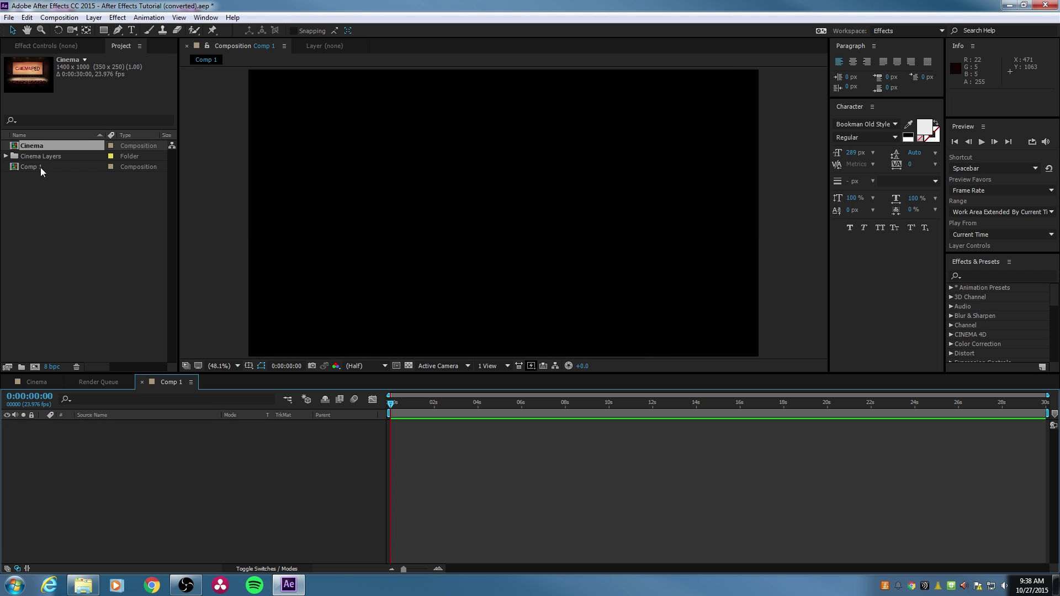
Open the Cinema composition and copy all five of its layers
double_click(16, 146)
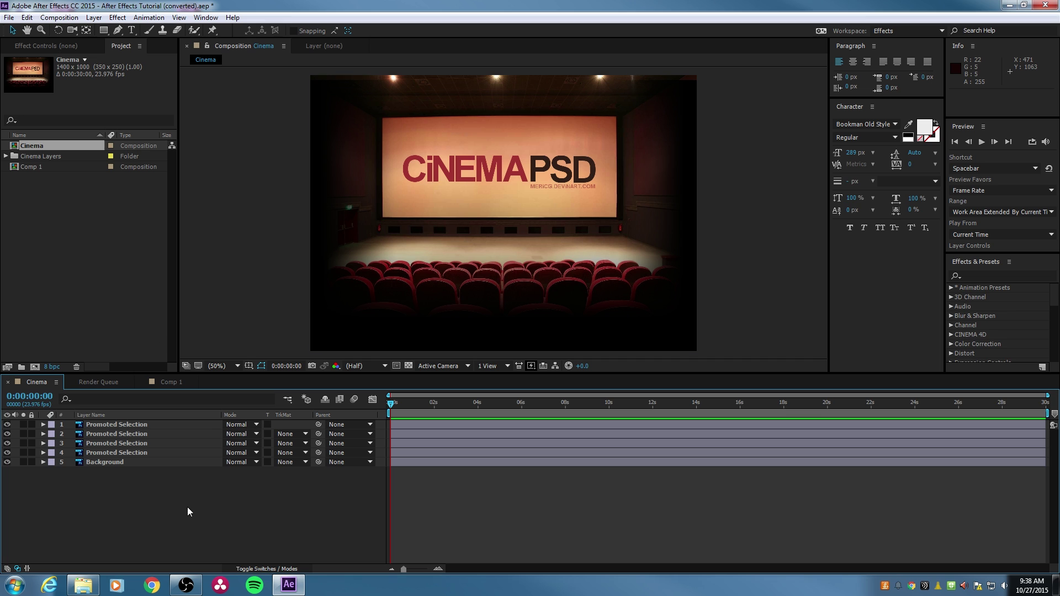
key("ctrl+a")
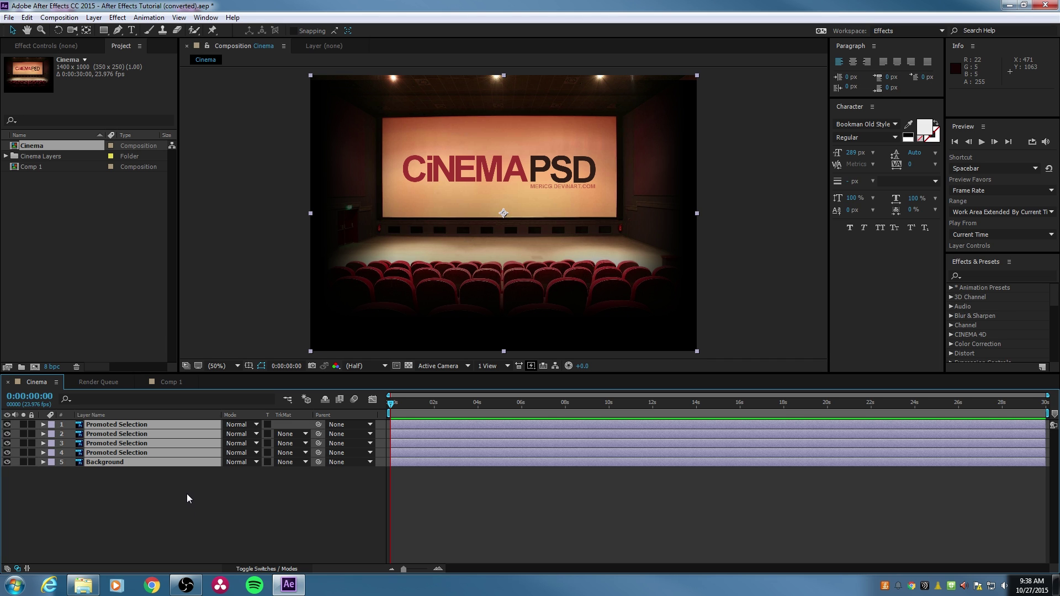
key("ctrl+c")
Switch back to Comp 1 and rename it COMMERCIAL COMP in the project
left_click(164, 383)
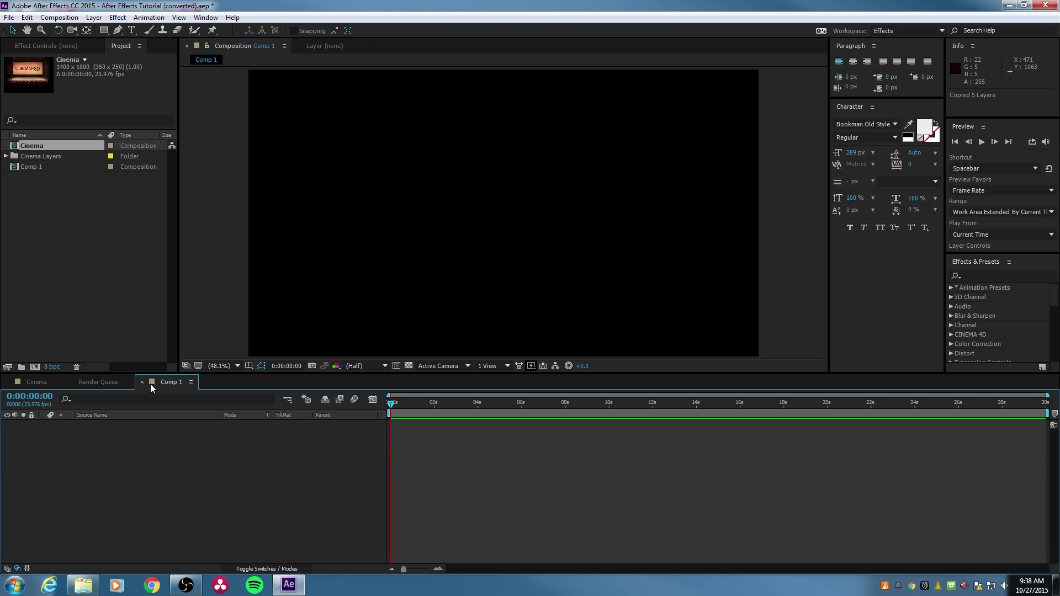
left_click(34, 166)
key("c")
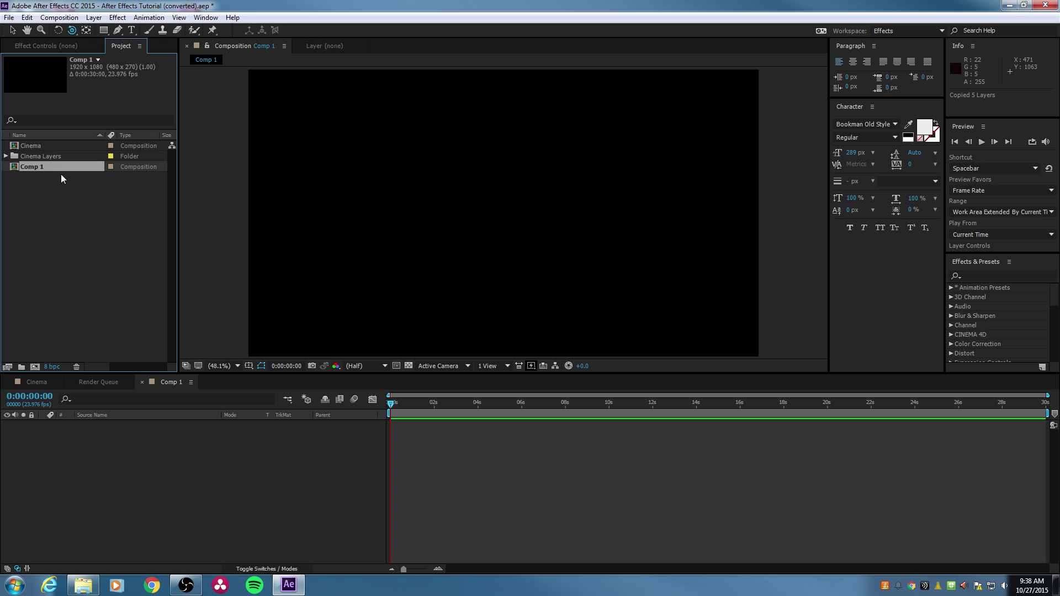
key("Return")
type("co")
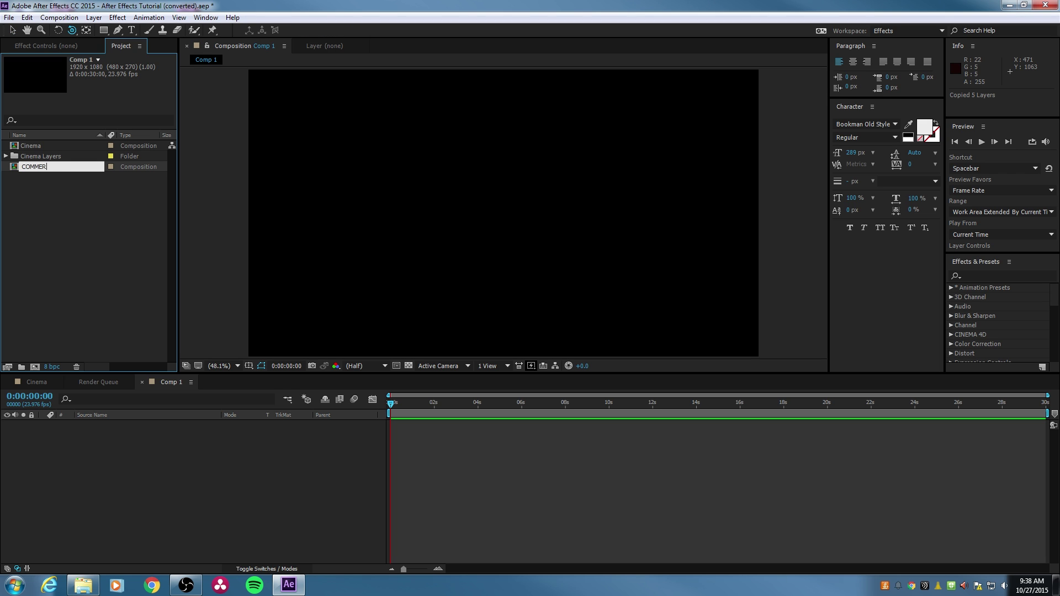
type("MMERCIAL COMP")
key("Return")
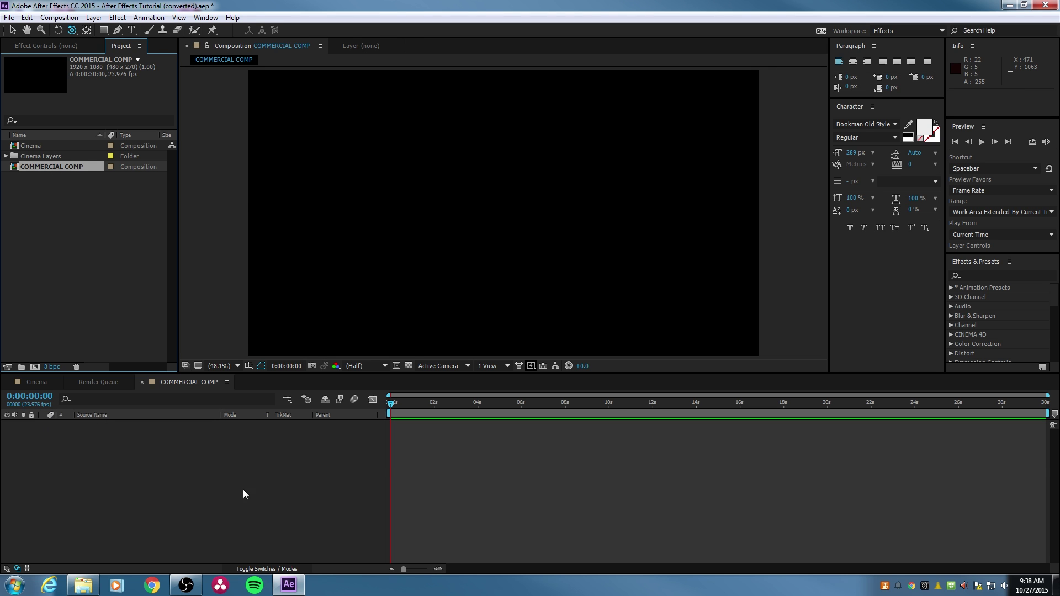
Paste the copied layers into COMMERCIAL COMP, then scale them together to 138% and reposition them to fill the frame
key("ctrl+v")
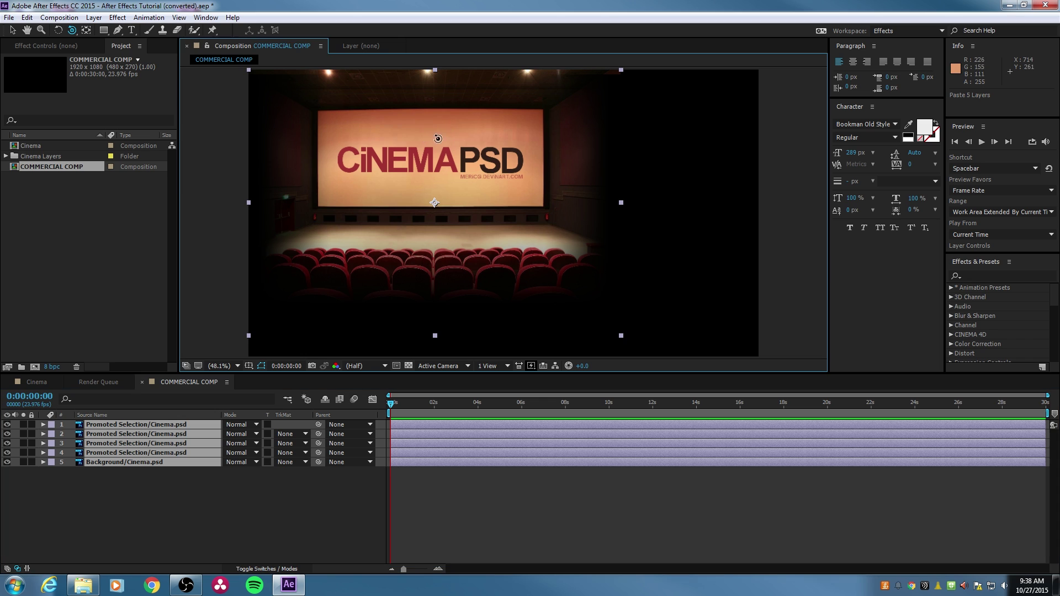
left_click(146, 510)
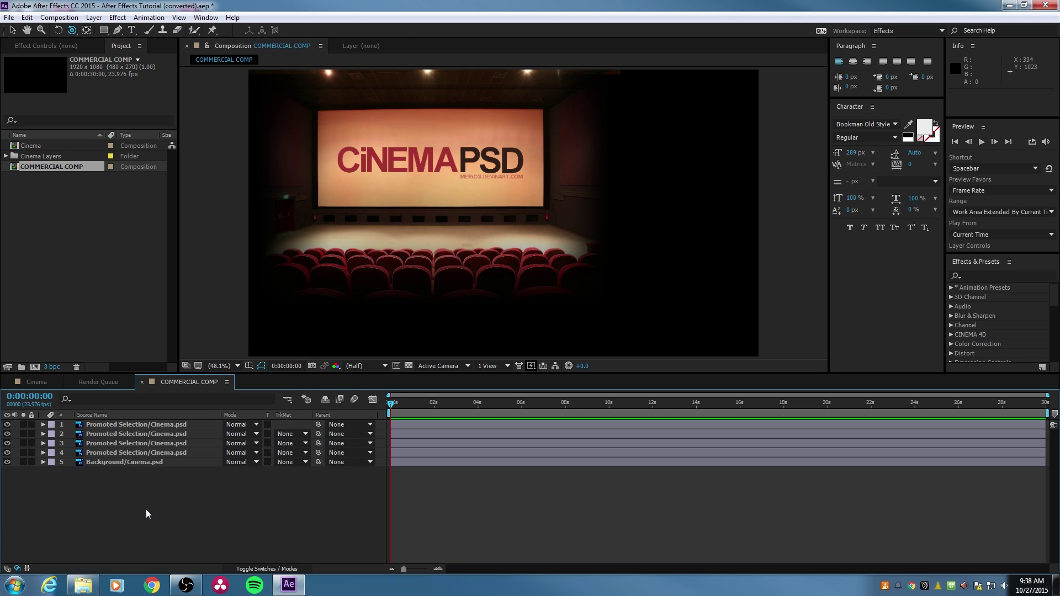
left_click(13, 31)
left_click_drag(162, 521, 94, 415)
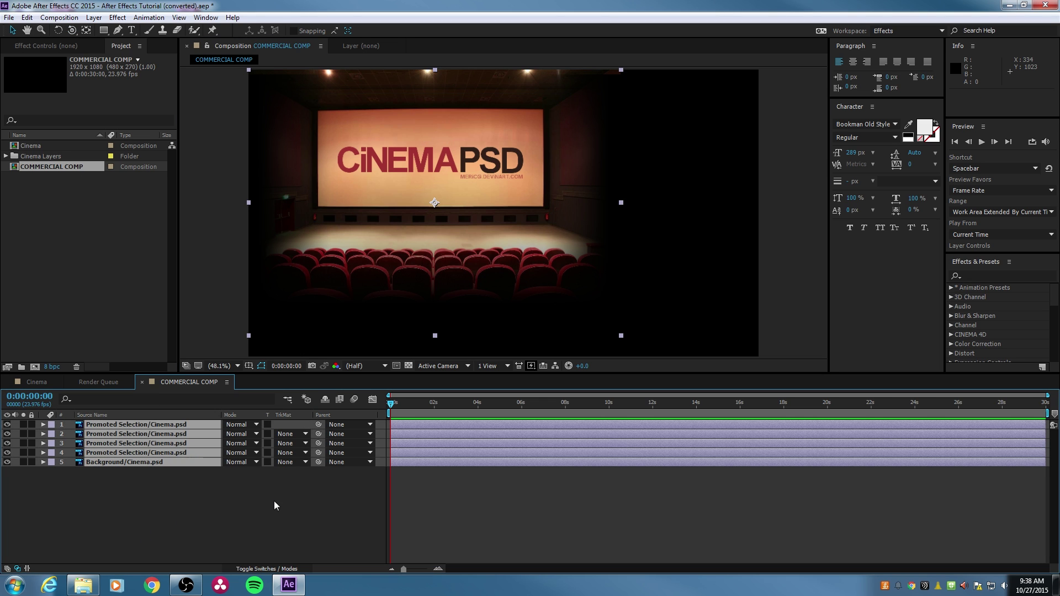
left_click_drag(525, 200, 607, 218)
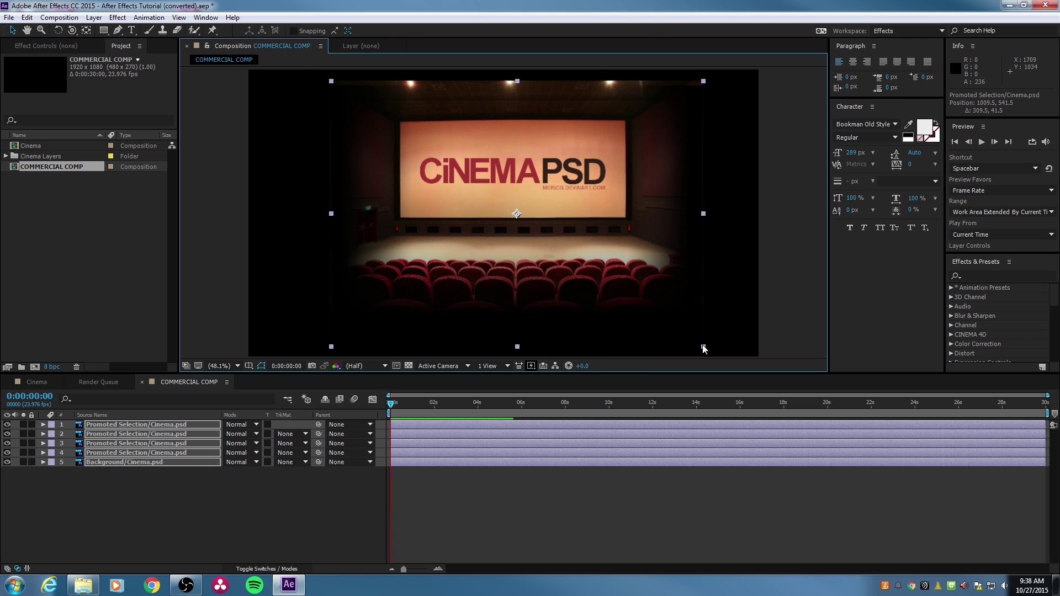
left_click_drag(721, 358, 788, 400)
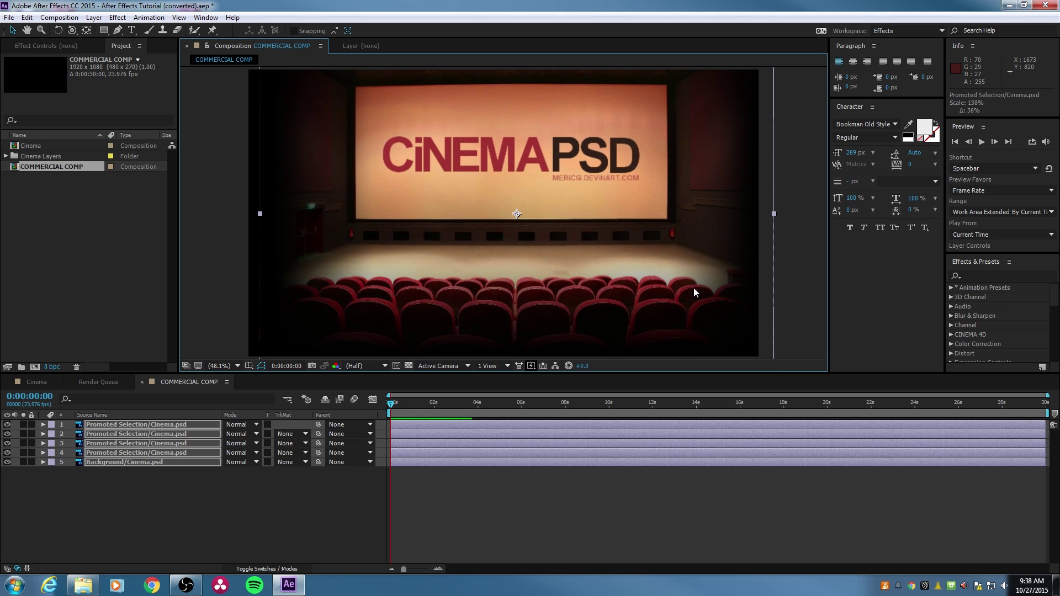
left_click_drag(693, 287, 682, 308)
left_click(159, 485)
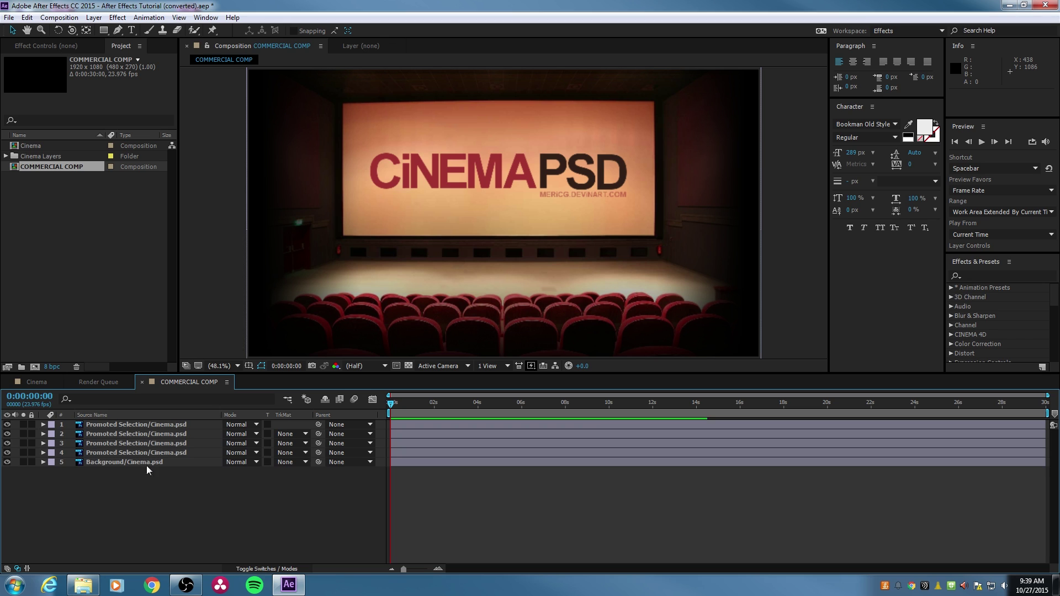
left_click_drag(146, 468, 124, 418)
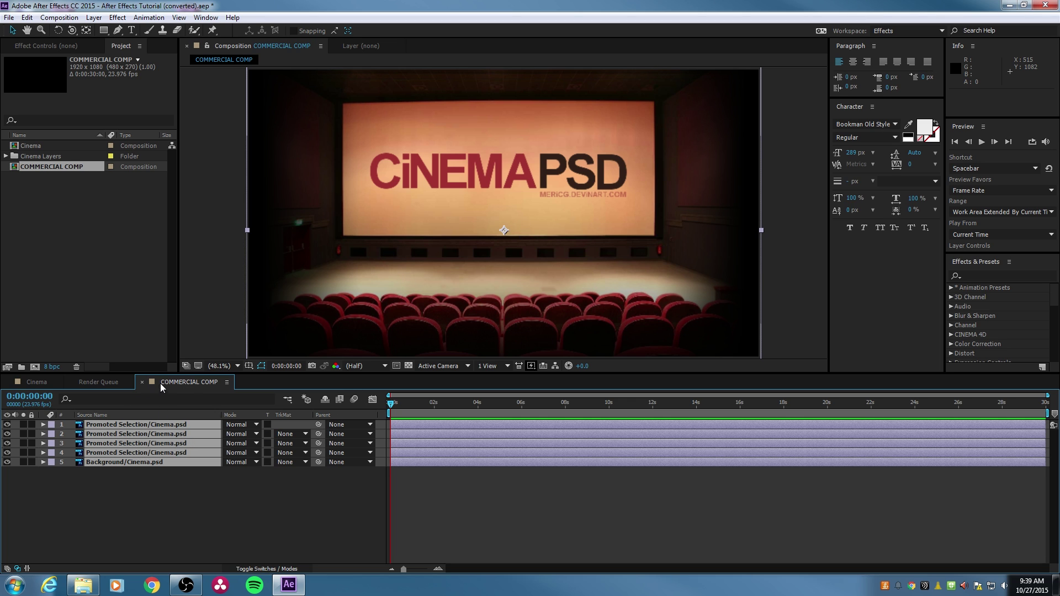
Import the whole Video folder from the After Effects Tutorial folder into the project
left_click(63, 206)
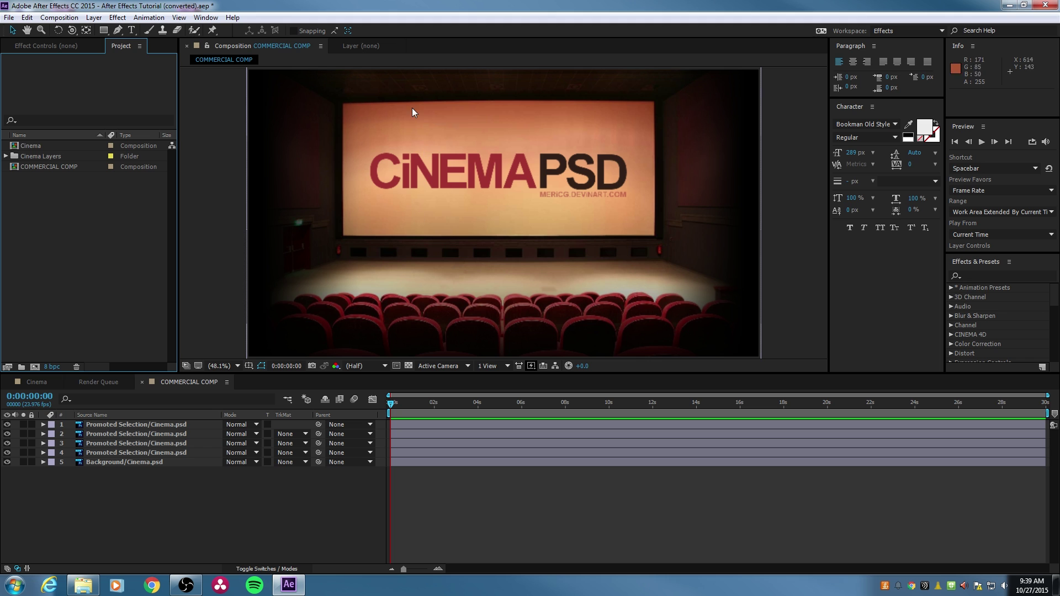
double_click(41, 196)
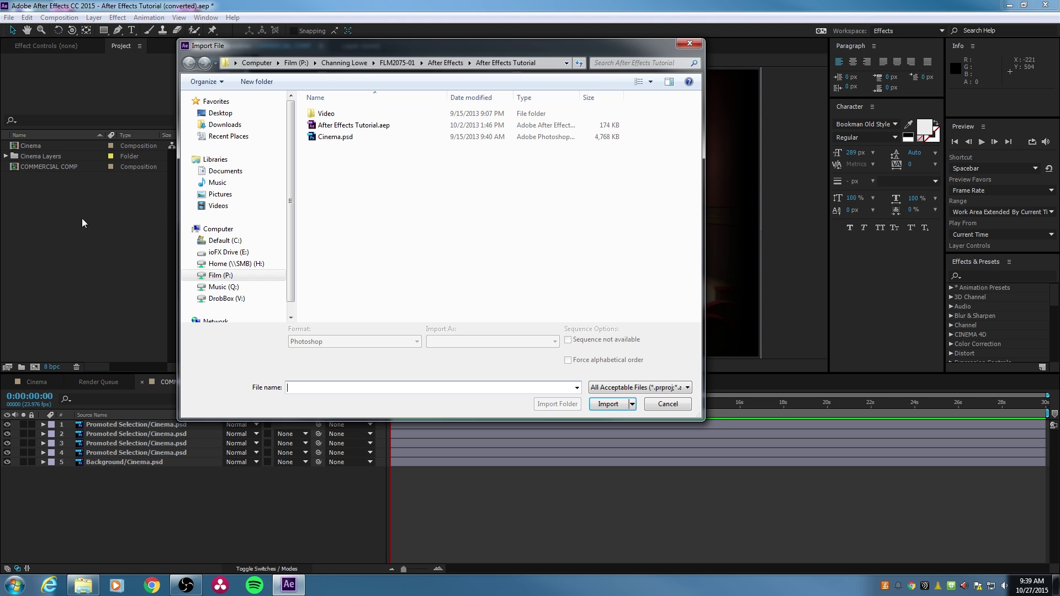
left_click(320, 115)
left_click(557, 404)
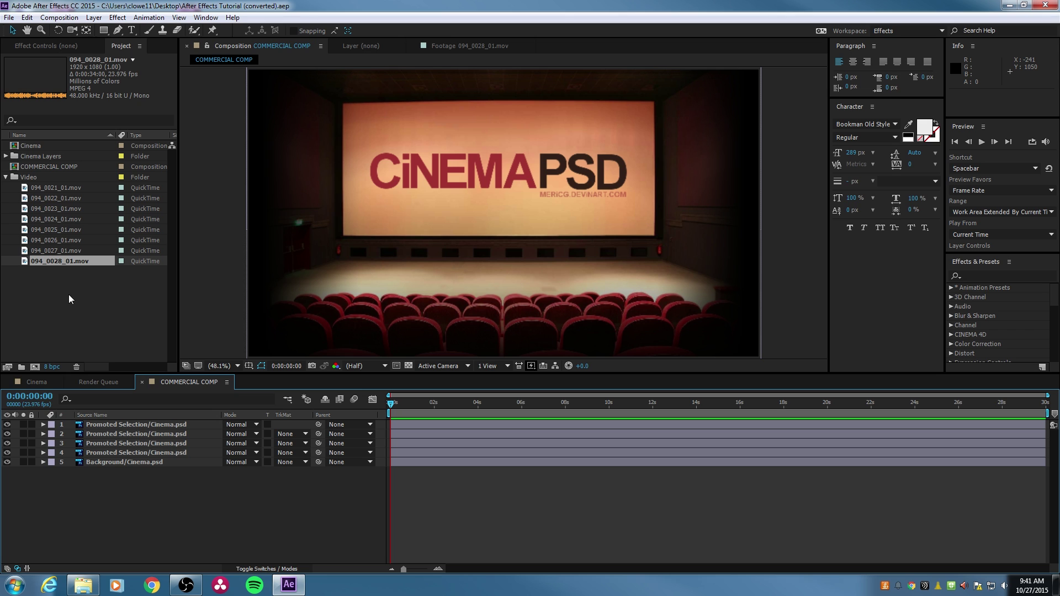
Open the 094_0027_01.mov footage for viewing and set its in point at 4:03:20:06
mouse_move(22, 260)
left_mouse_down()
mouse_move(50, 290)
mouse_move(141, 264)
mouse_move(256, 261)
mouse_move(23, 263)
left_mouse_up()
double_click(24, 262)
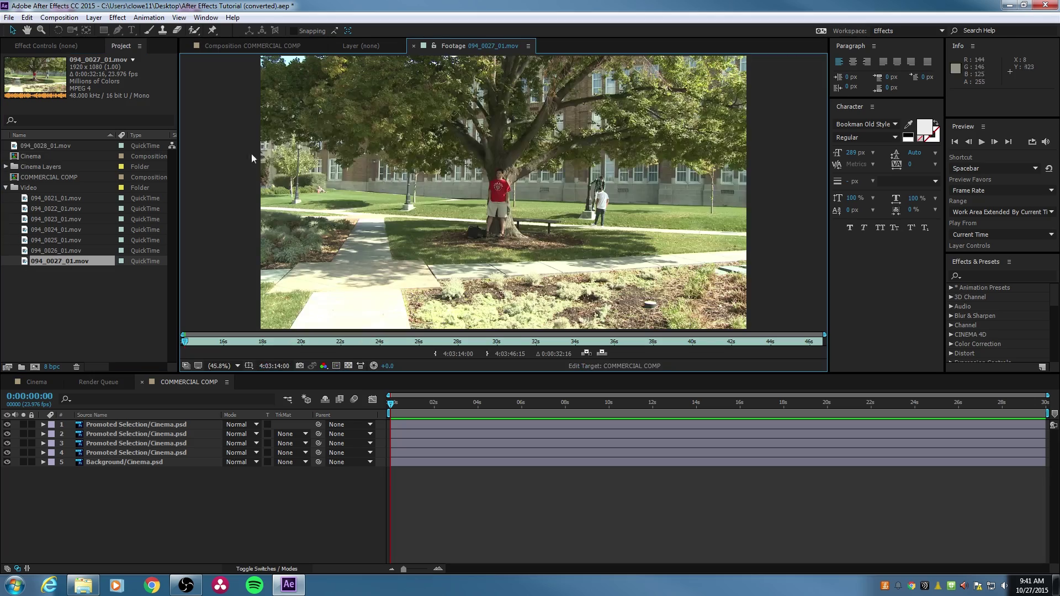
left_click(197, 343)
left_click_drag(196, 343, 308, 352)
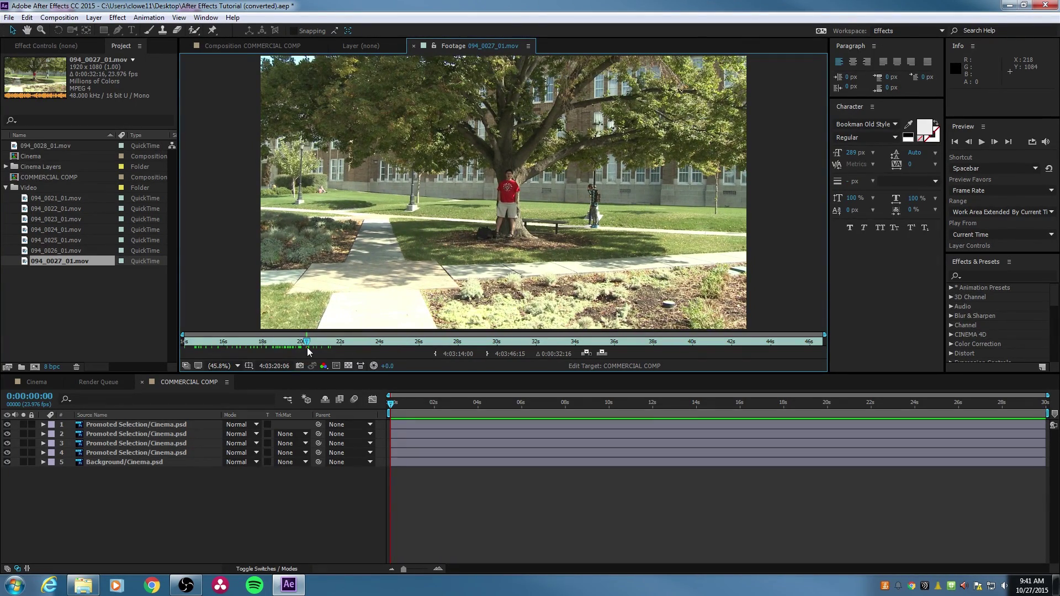
key("alt+bracketleft")
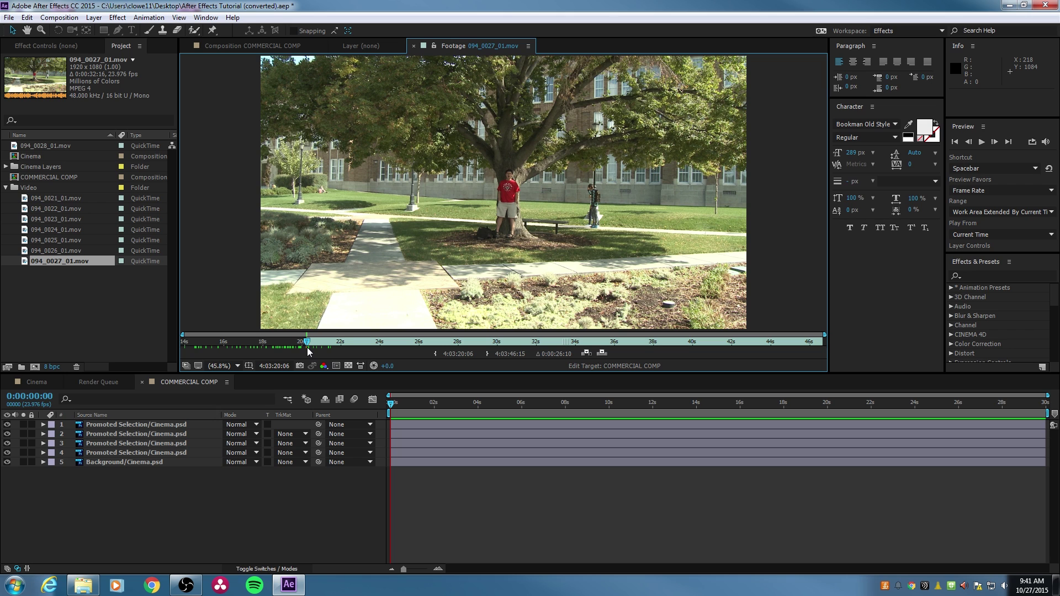
Add the trimmed 094_0027_01.mov clip to COMMERCIAL COMP and slide its layer to start at 0:00:03:14
left_click_drag(312, 346, 786, 363)
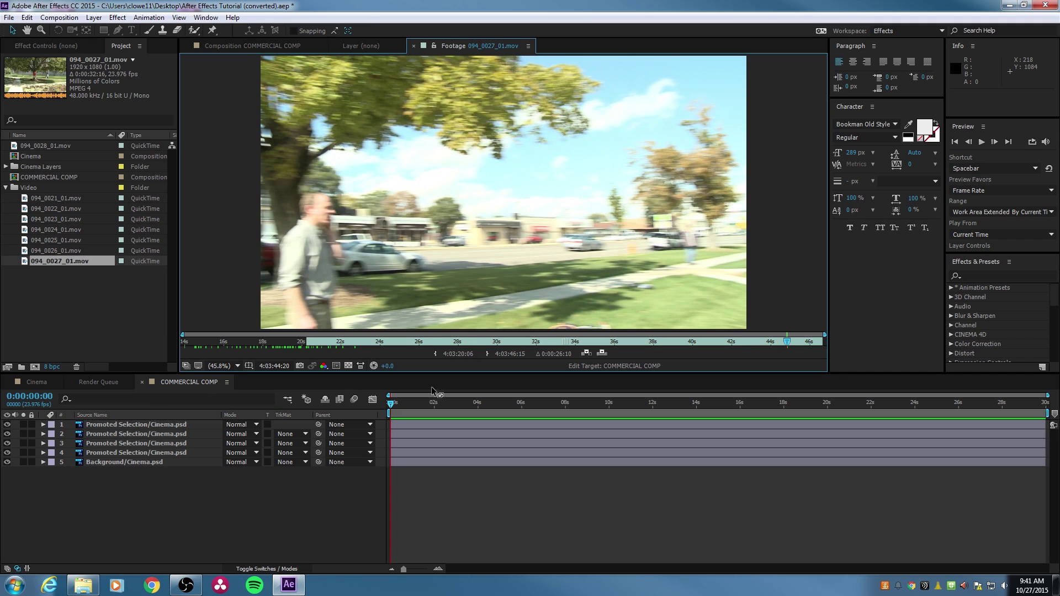
left_click(601, 352)
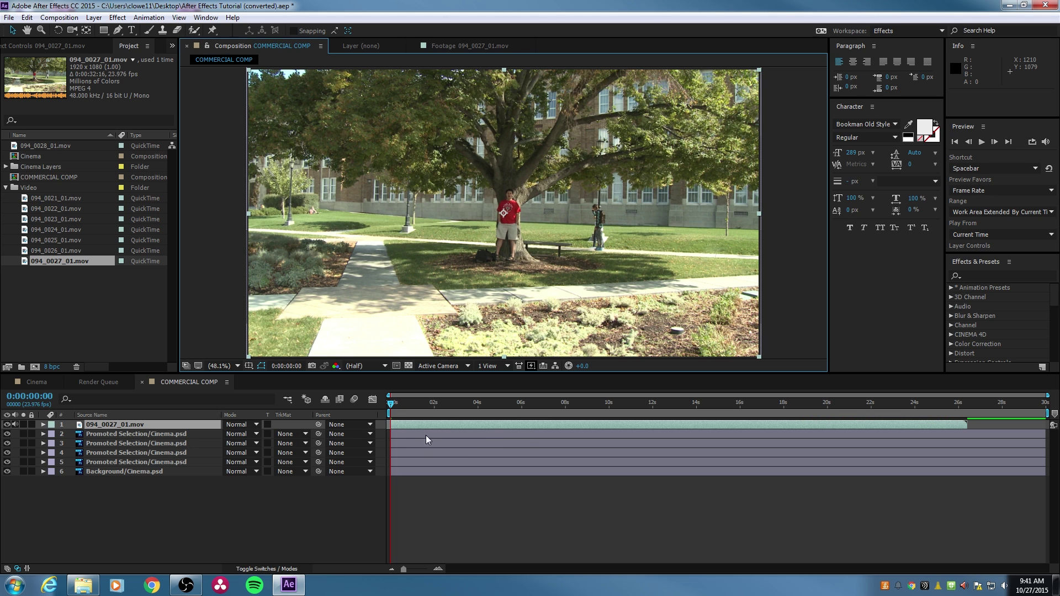
left_click_drag(436, 423, 519, 423)
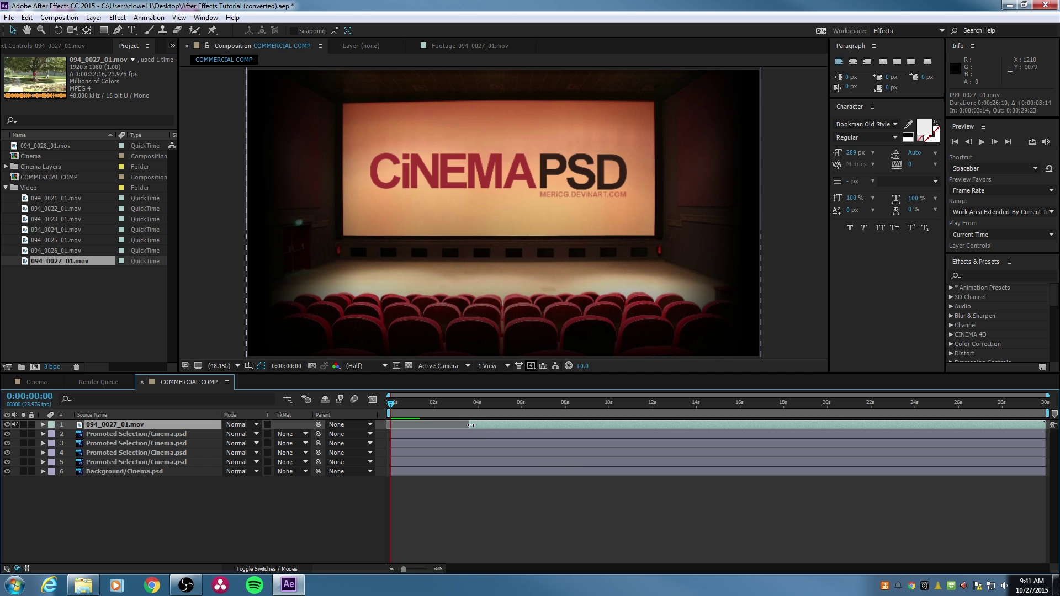
Search the effects for "warp" and apply Warp Stabilizer VFX to the 094_0027_01.mov layer
left_click_drag(428, 403, 494, 407)
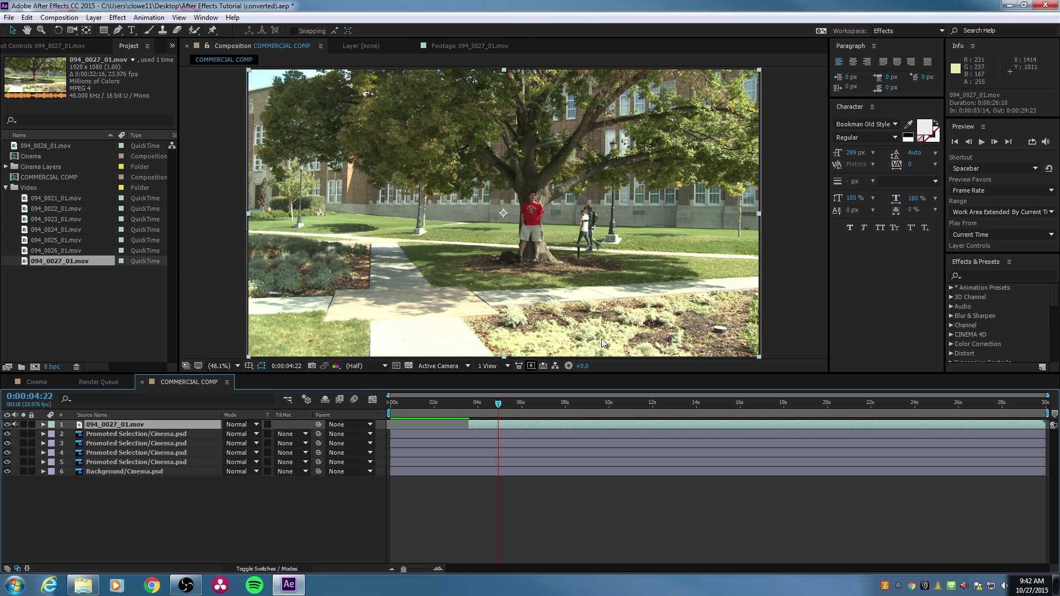
left_click(91, 46)
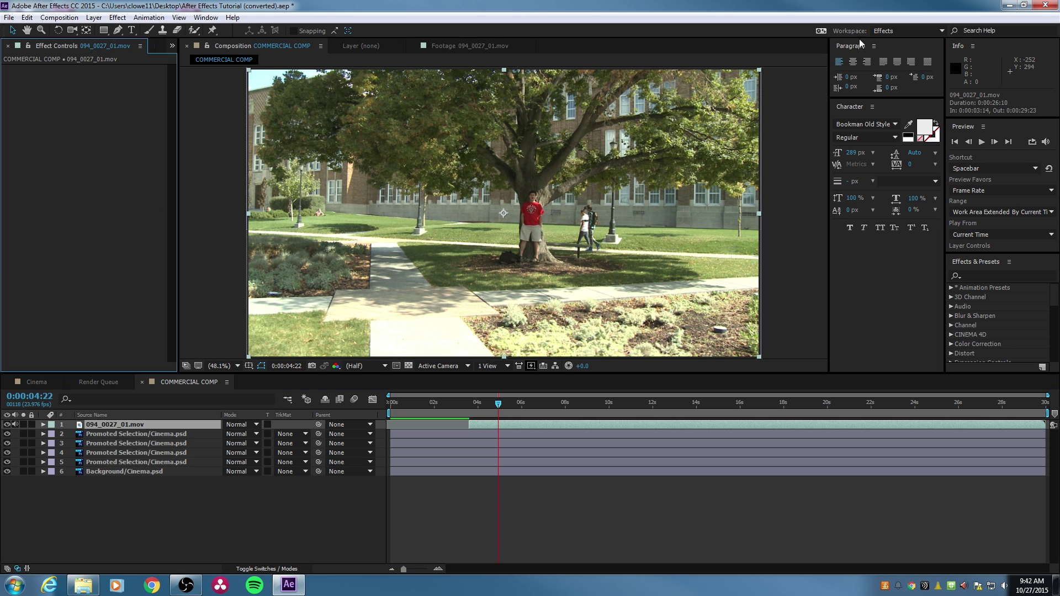
left_click(978, 272)
type("warp")
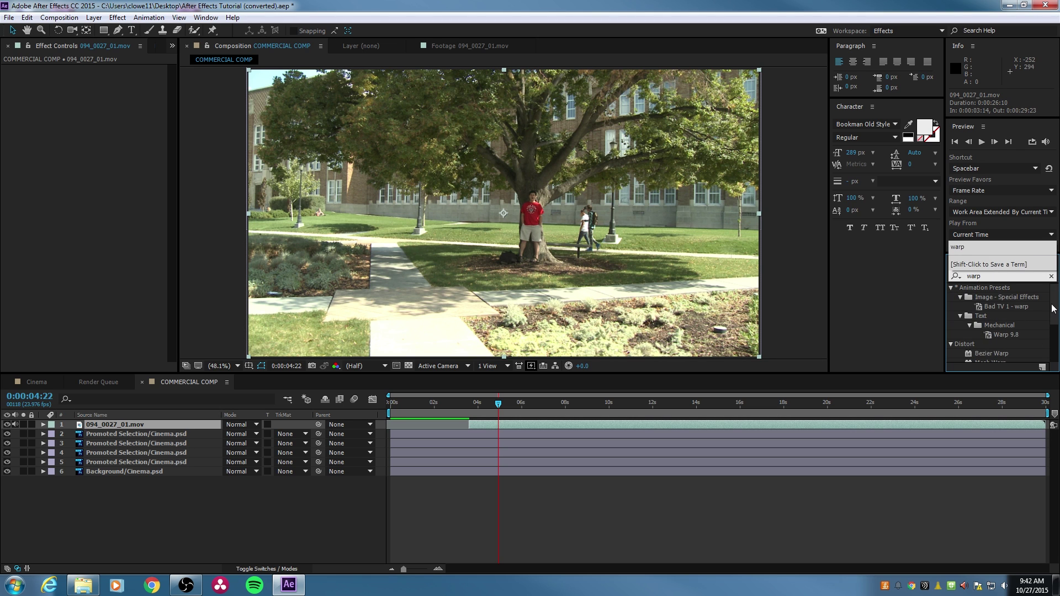
left_click_drag(1053, 306, 1051, 345)
left_click_drag(1002, 310, 462, 226)
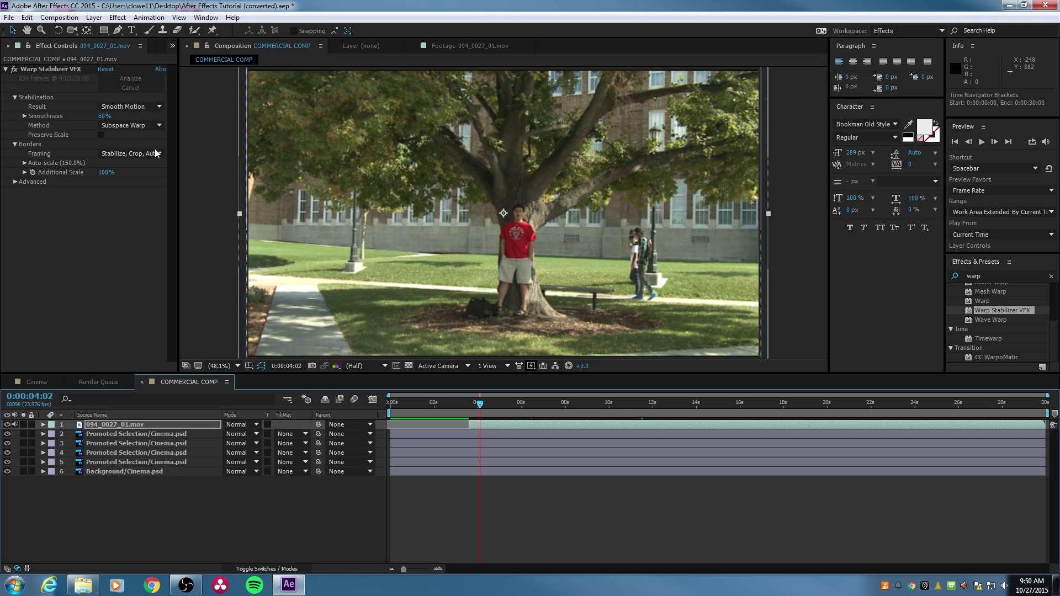
Set the Warp Stabilizer VFX method to Position, preview the clip, and reduce the smoothness to 20%
left_click(137, 125)
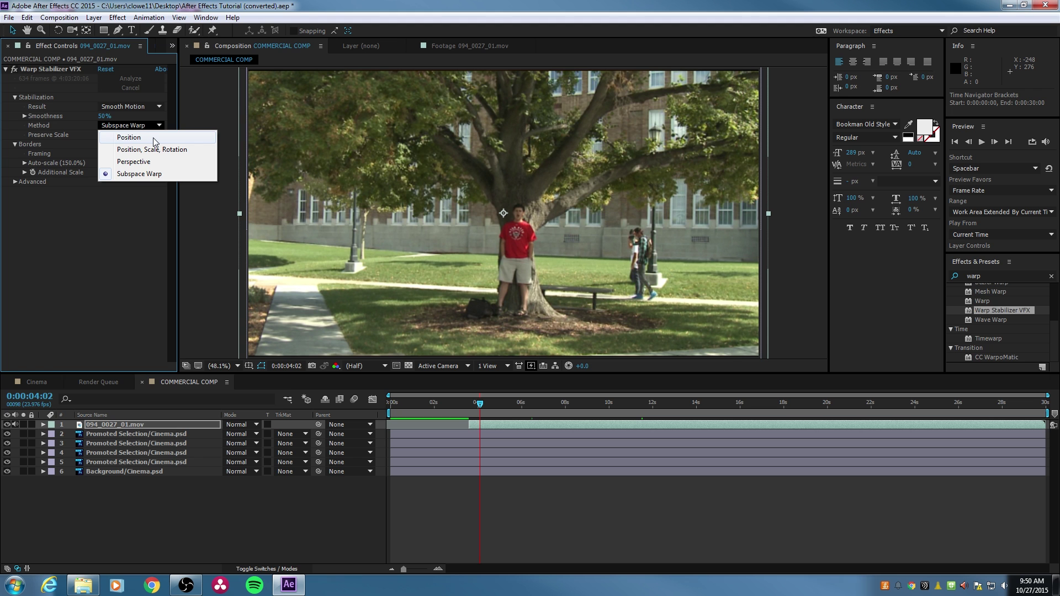
left_click(129, 137)
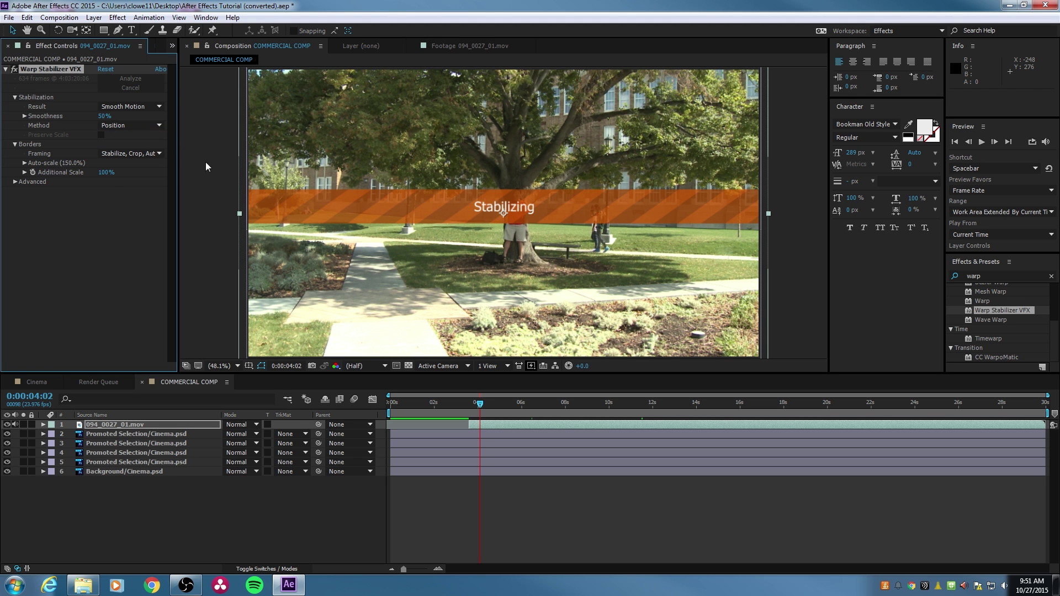
key("space")
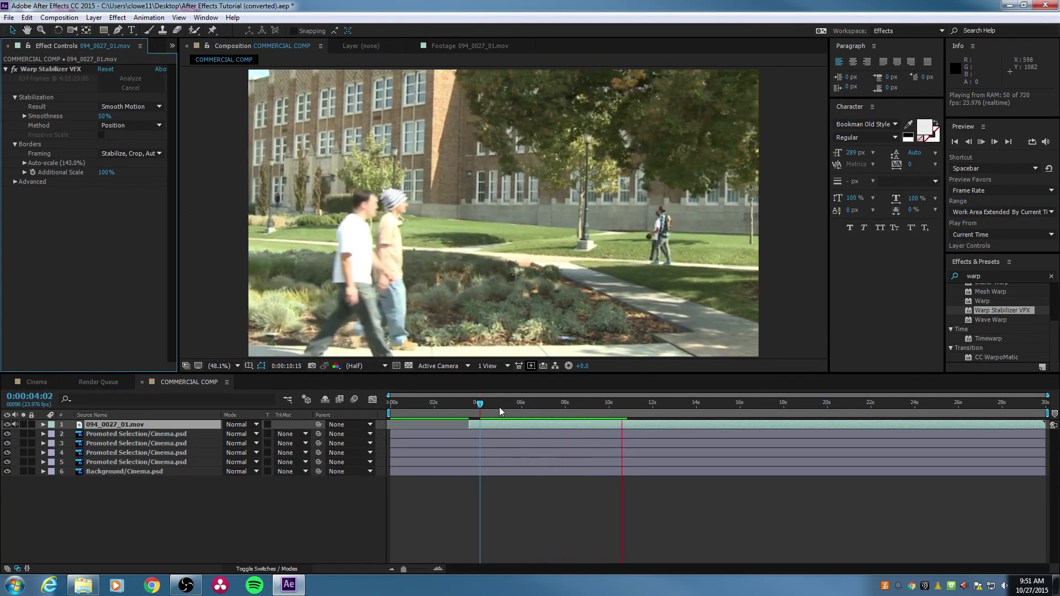
key("space")
key("space")
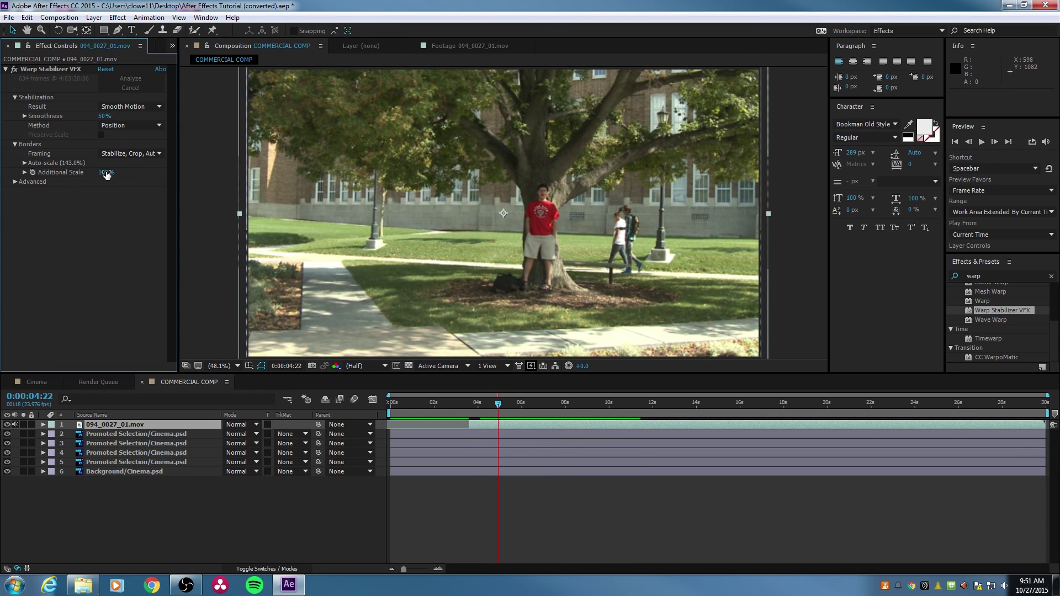
left_click_drag(103, 117, 91, 118)
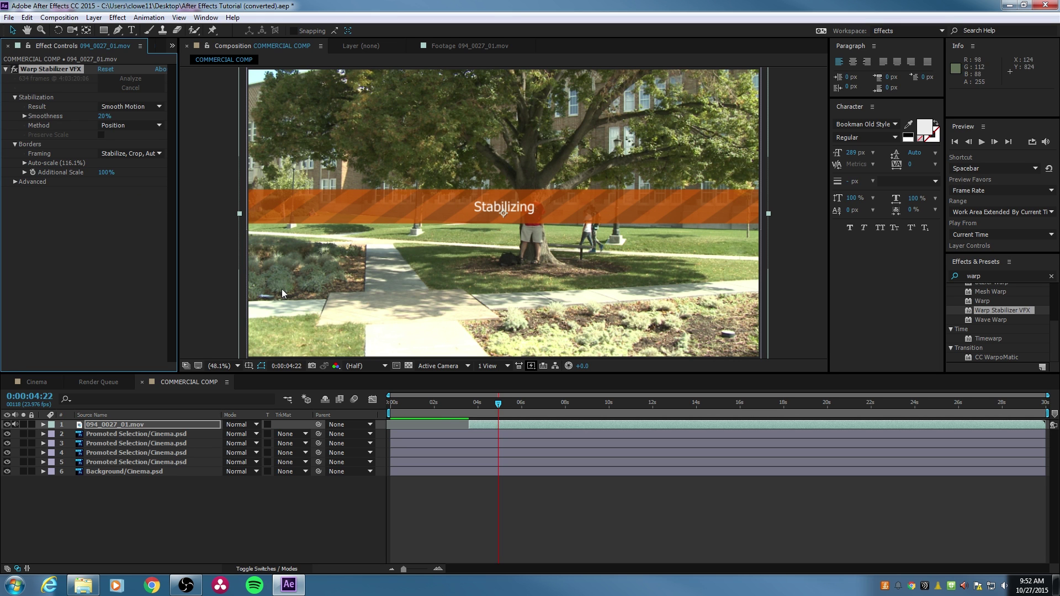
Preview the stabilized 094_0027_01.mov clip and park the playhead at 0:00:04:02
left_click(482, 403)
key("space")
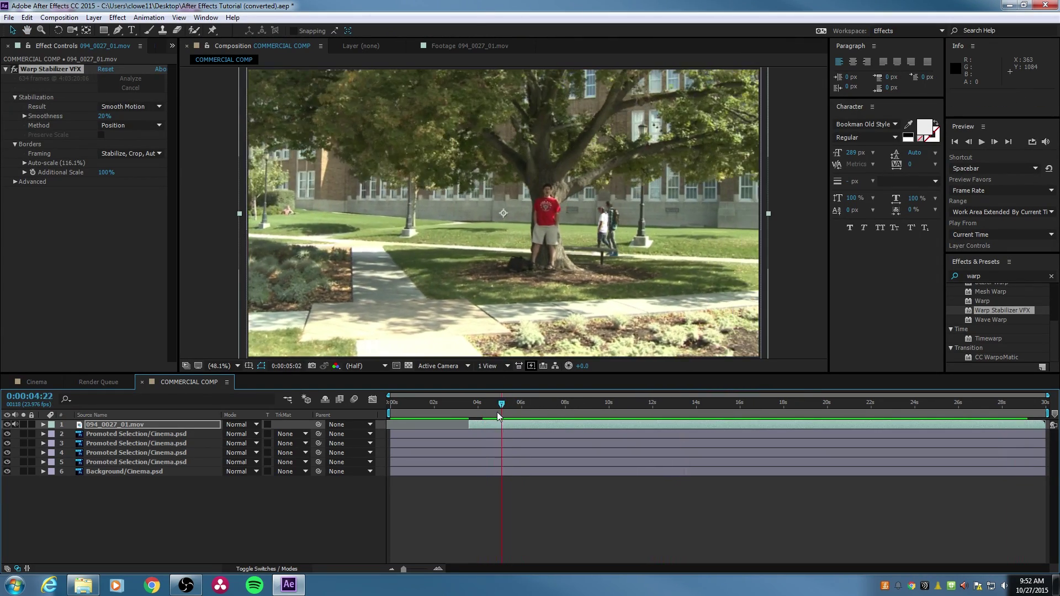
left_click(475, 415)
left_click_drag(475, 415, 479, 415)
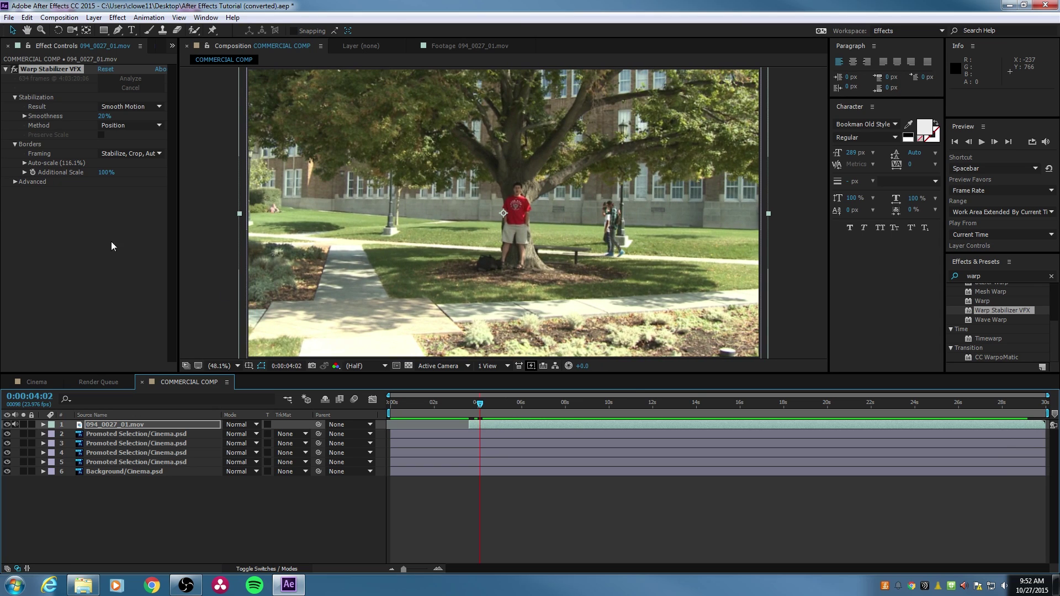
Move the 094_0027_01.mov layer to the bottom of the stack, below Background/Cinema.psd
left_click(165, 388)
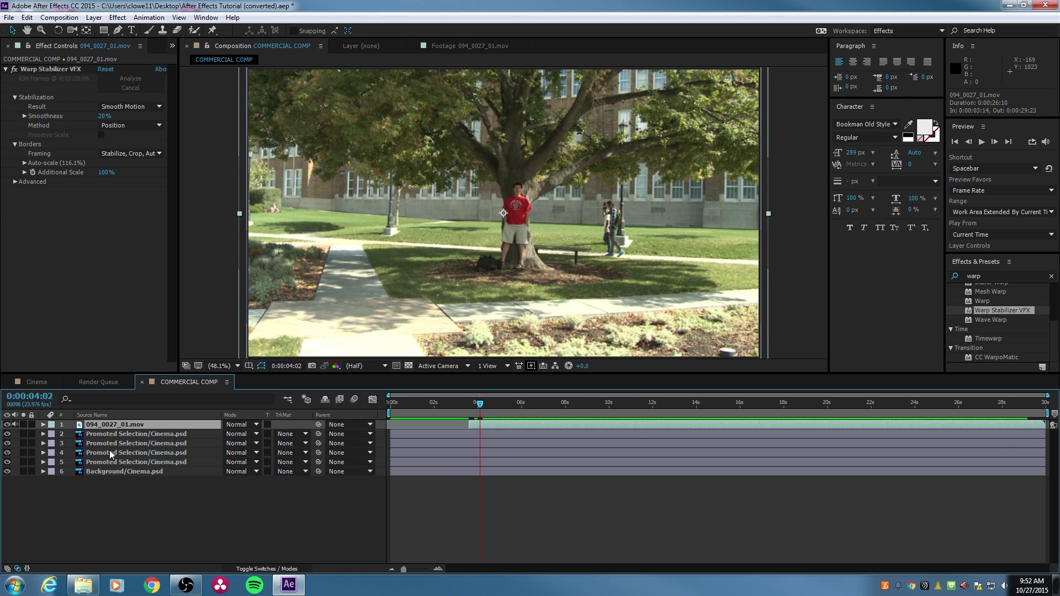
left_click_drag(103, 424, 104, 475)
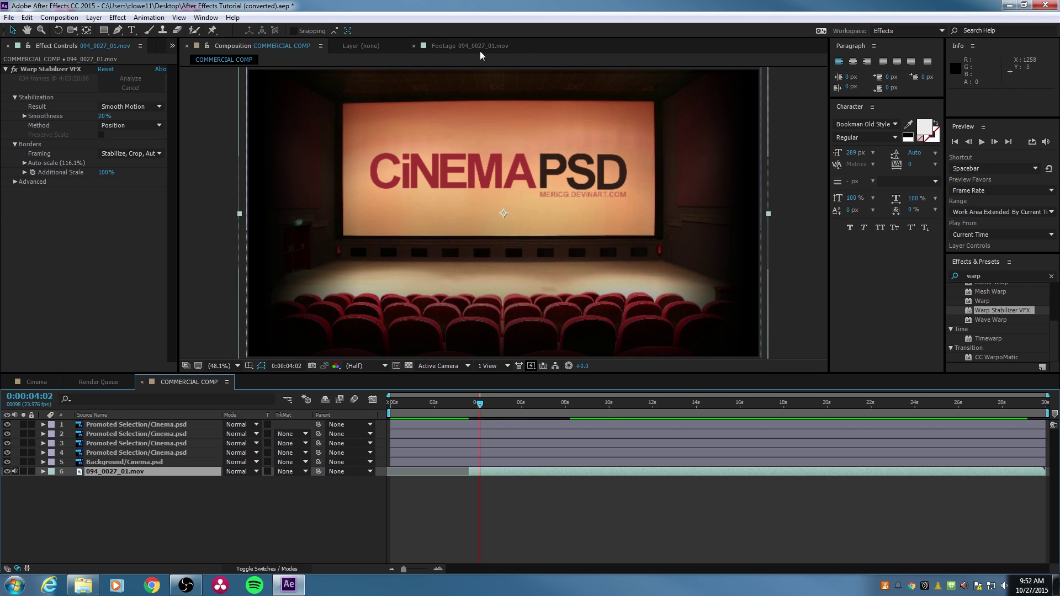
left_click(113, 462)
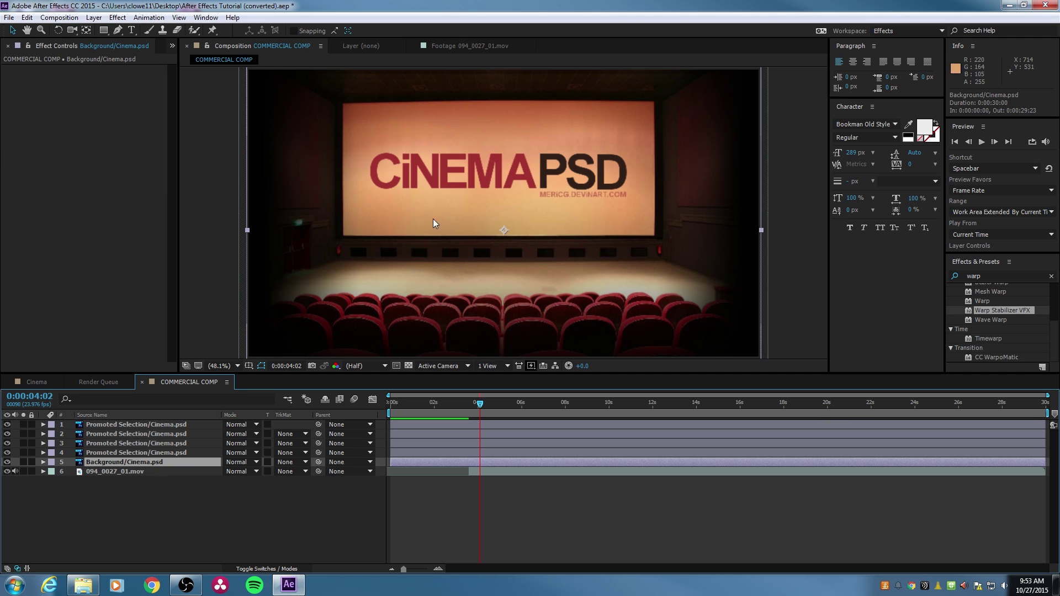
left_click(108, 473)
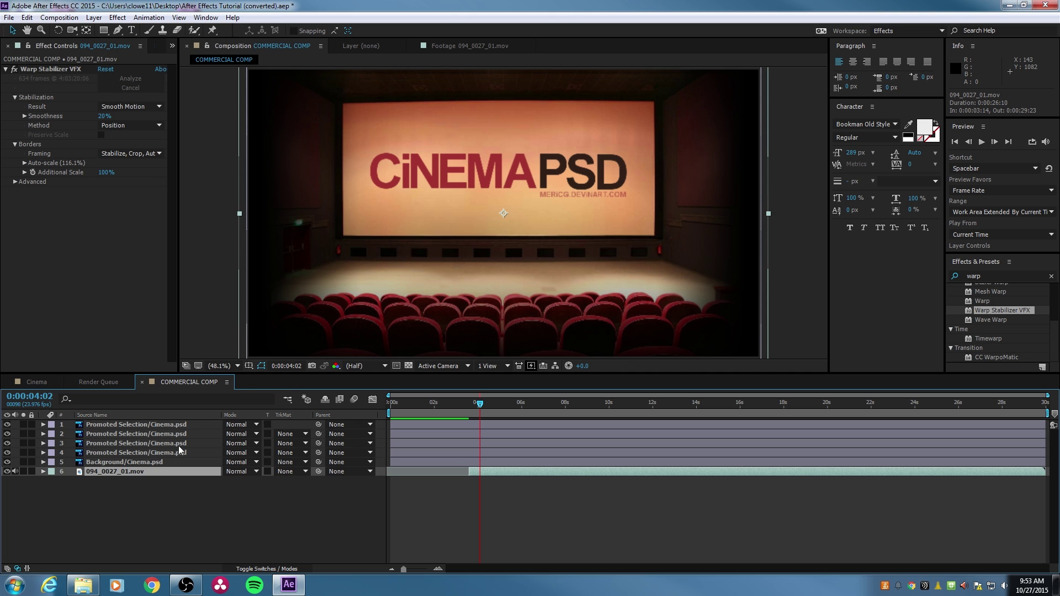
left_click(135, 464)
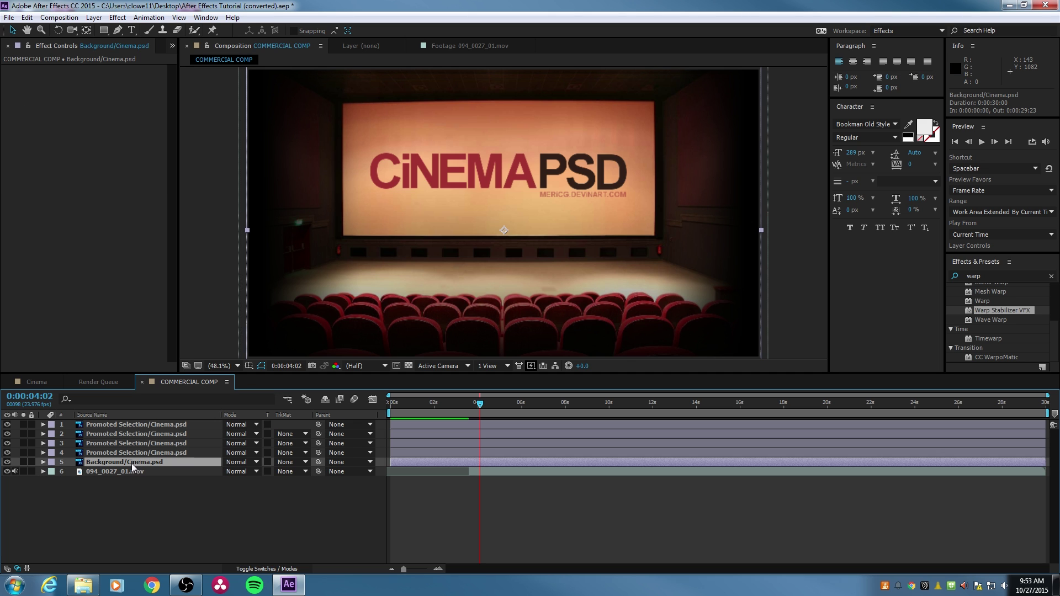
Toggle the Background layer's visibility to check the clip behind it, and turn off the 094_0027_01.mov layer's video and audio
left_click(7, 462)
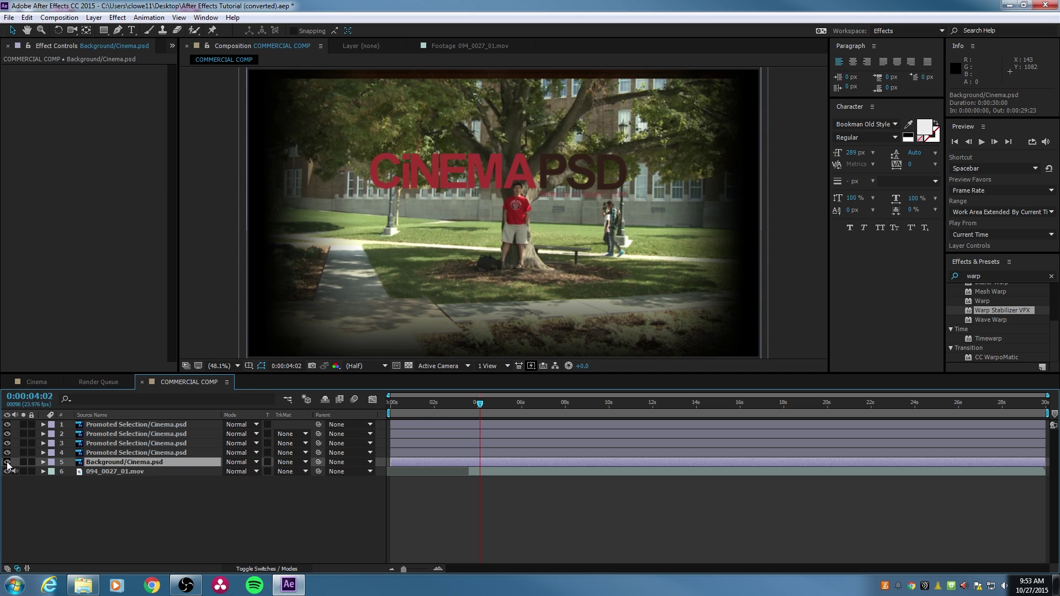
left_click(7, 462)
left_click(8, 462)
left_click(8, 463)
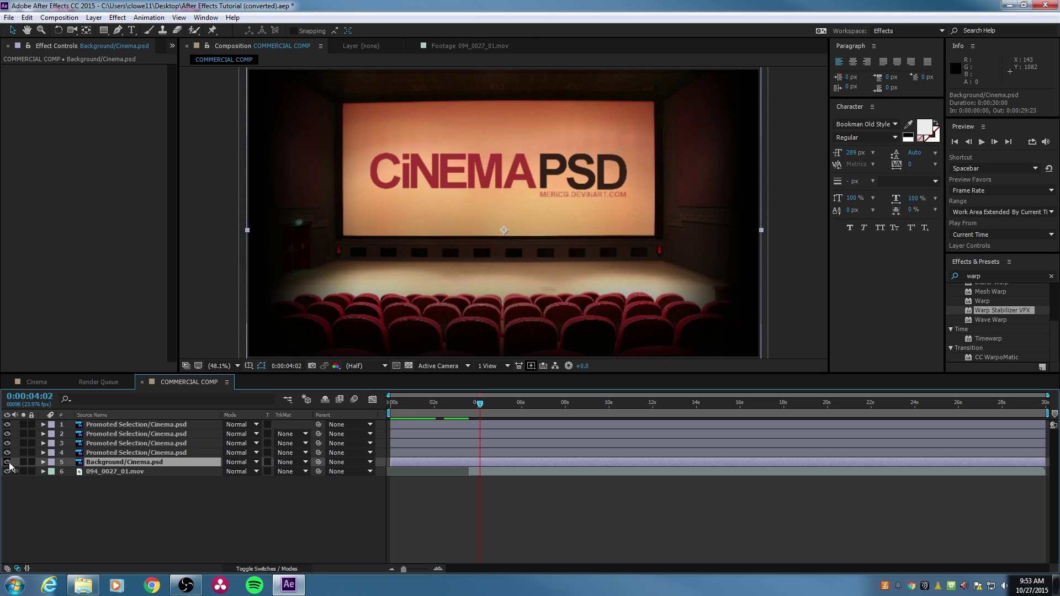
left_click(7, 471)
left_click(15, 472)
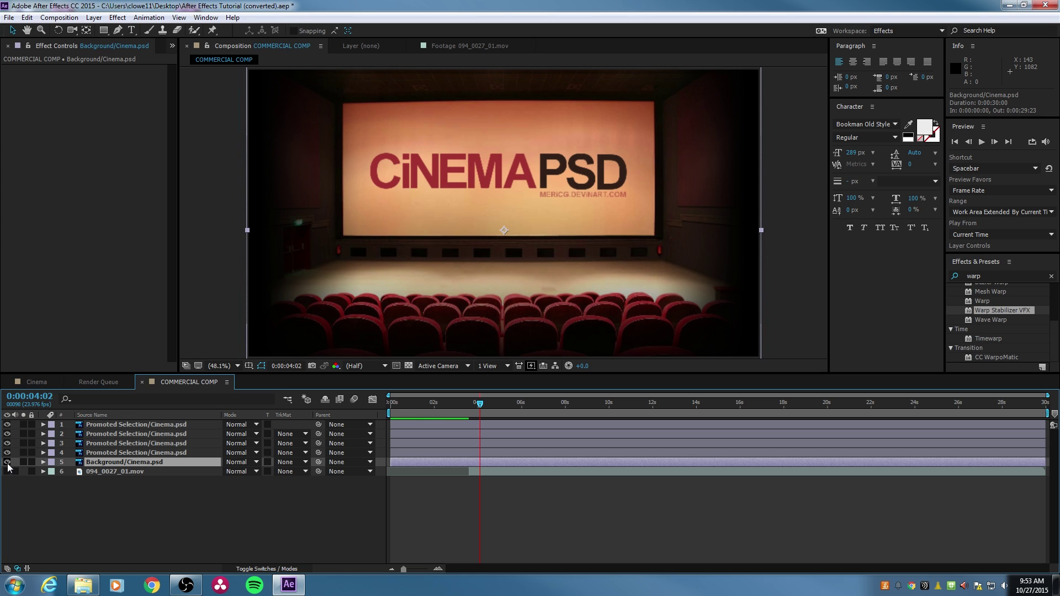
Identify the layer with the small web-address text under the title by toggling its visibility, and delete it
left_click(7, 424)
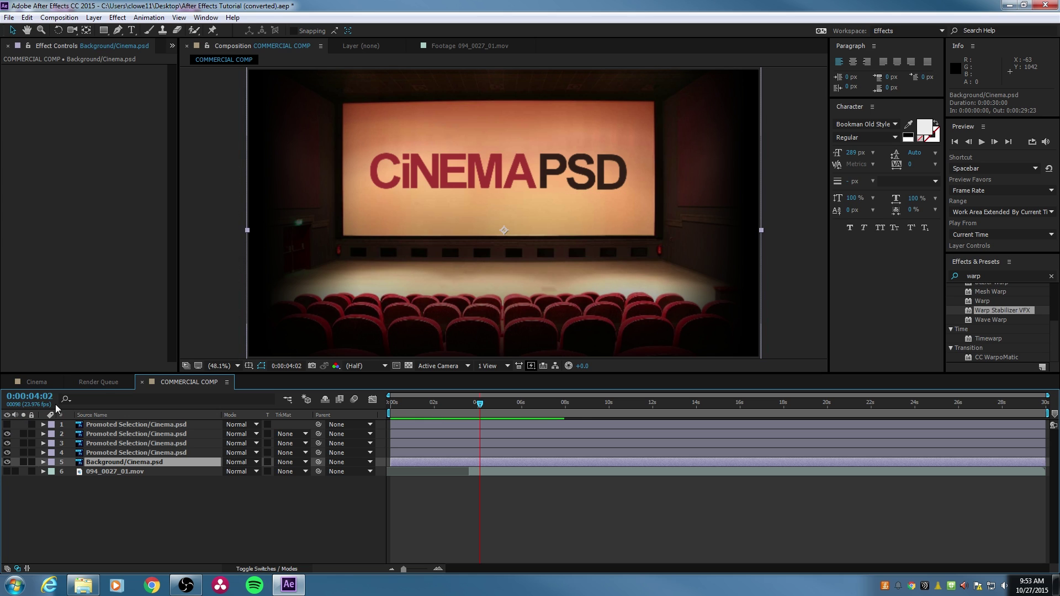
left_click(7, 425)
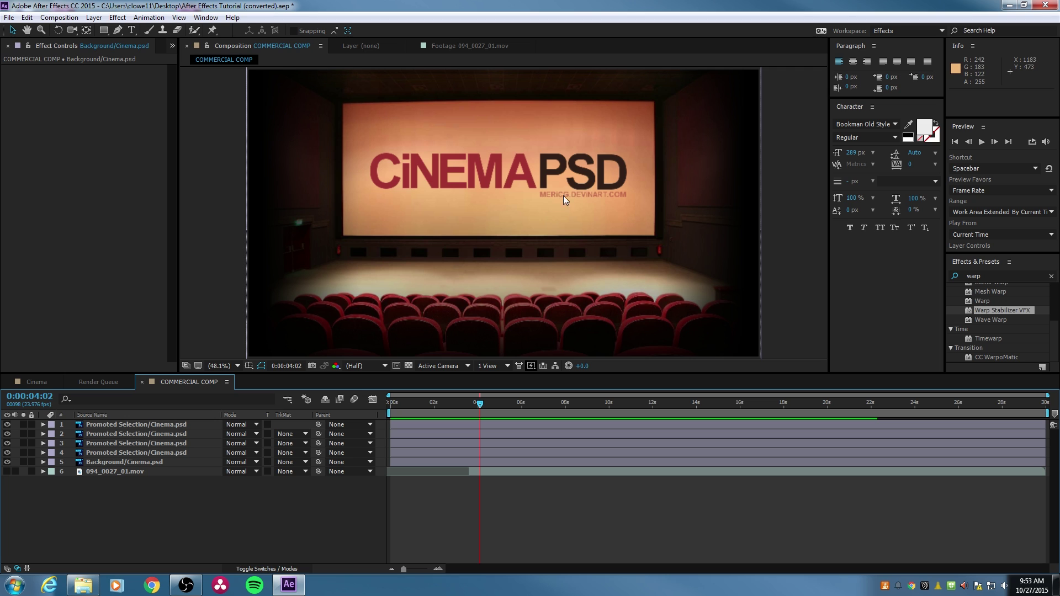
left_click(113, 425)
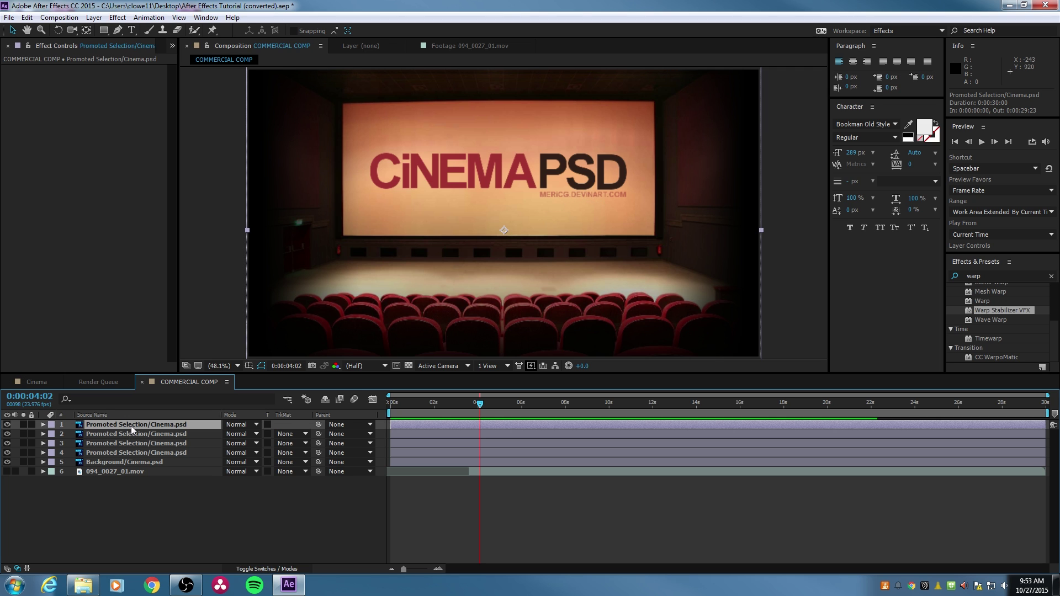
key("Delete")
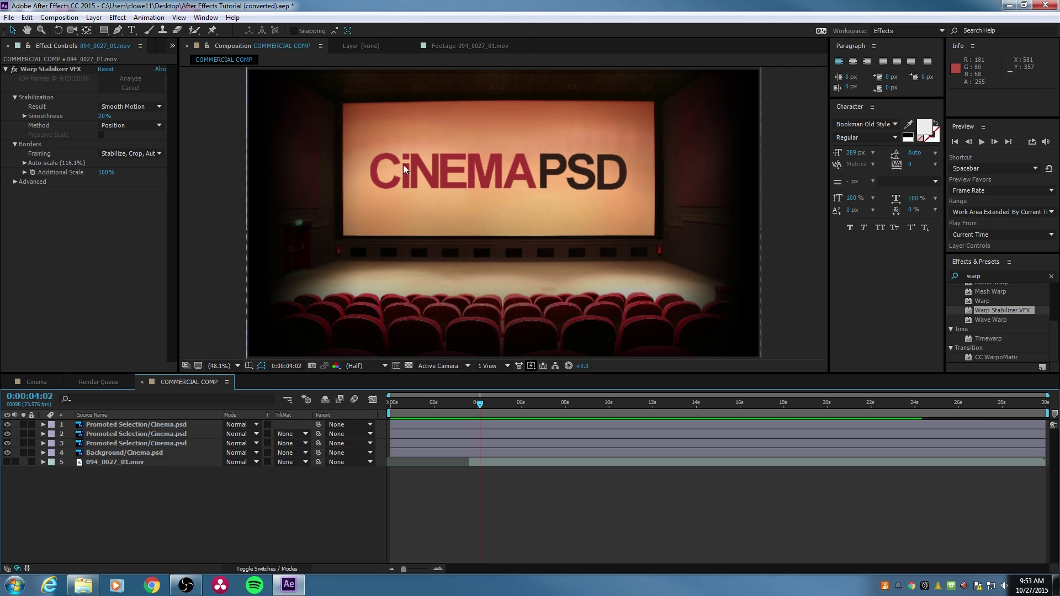
Toggle the visibility of the first and second Promoted Selection layers to identify their artwork
left_click(8, 425)
left_click(7, 424)
left_click(7, 434)
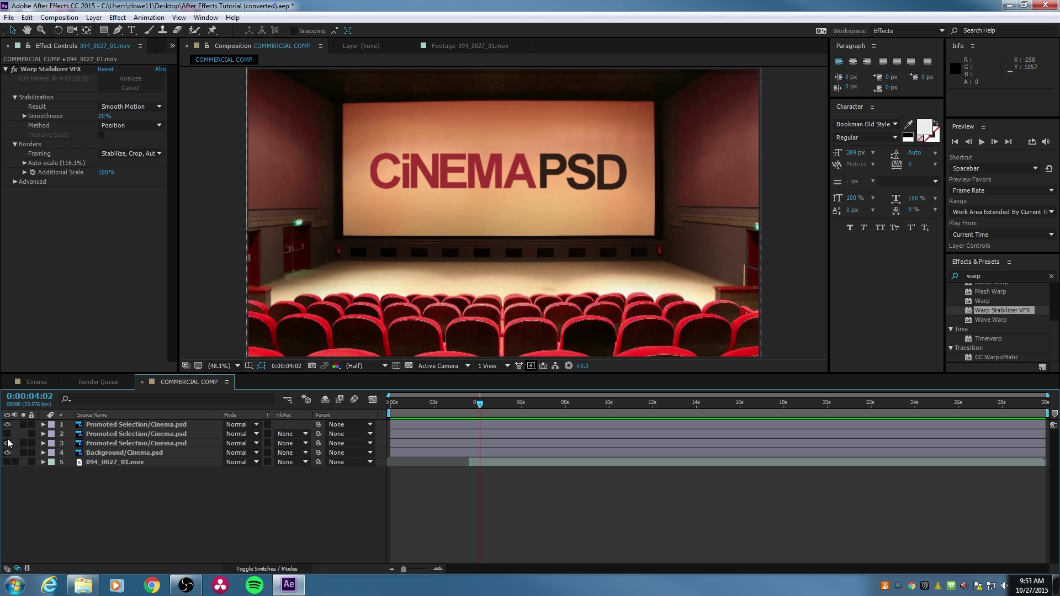
left_click(7, 433)
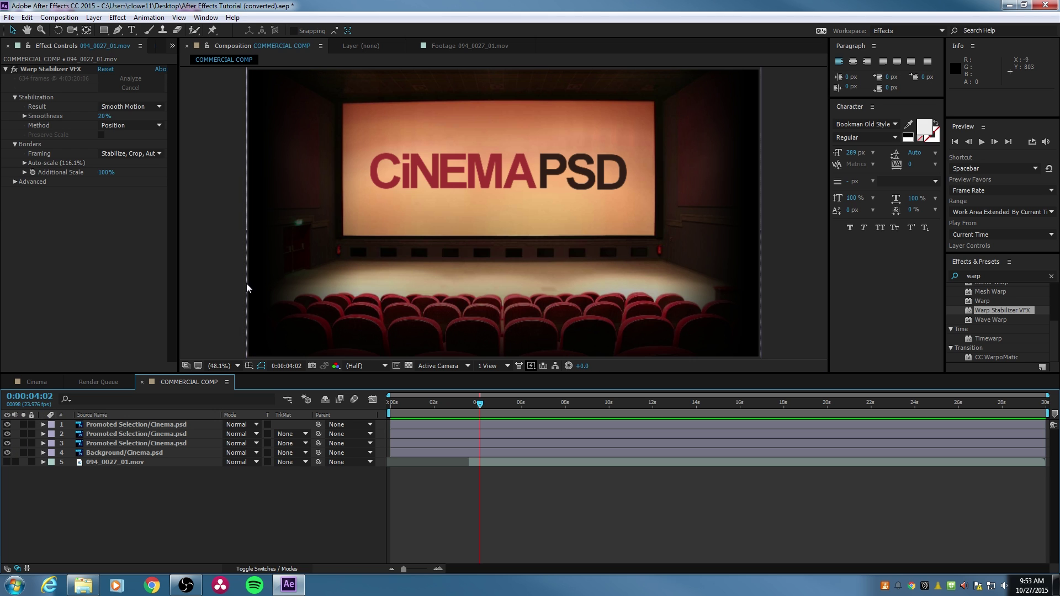
Move the third layer, which holds the ceiling lights, straight down by about 87 px and hide it
left_click(7, 444)
left_click(89, 444)
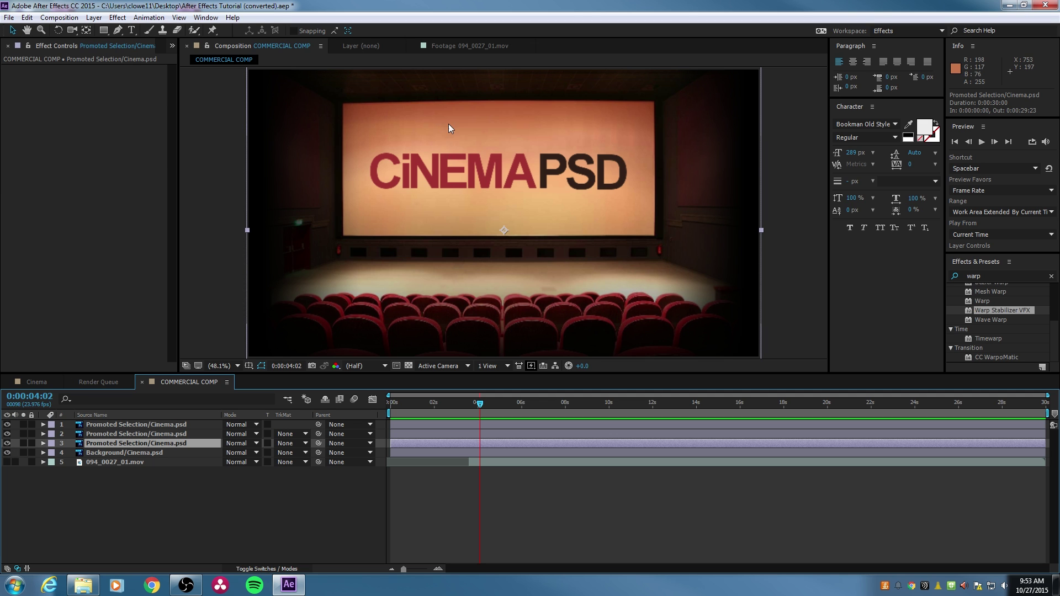
left_click_drag(451, 121, 458, 145)
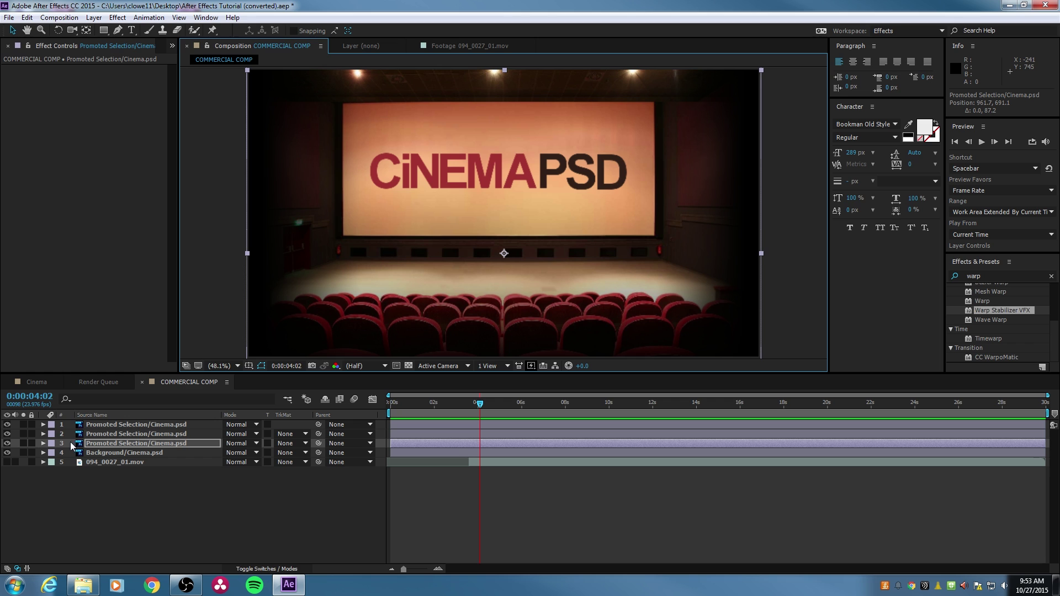
left_click(7, 444)
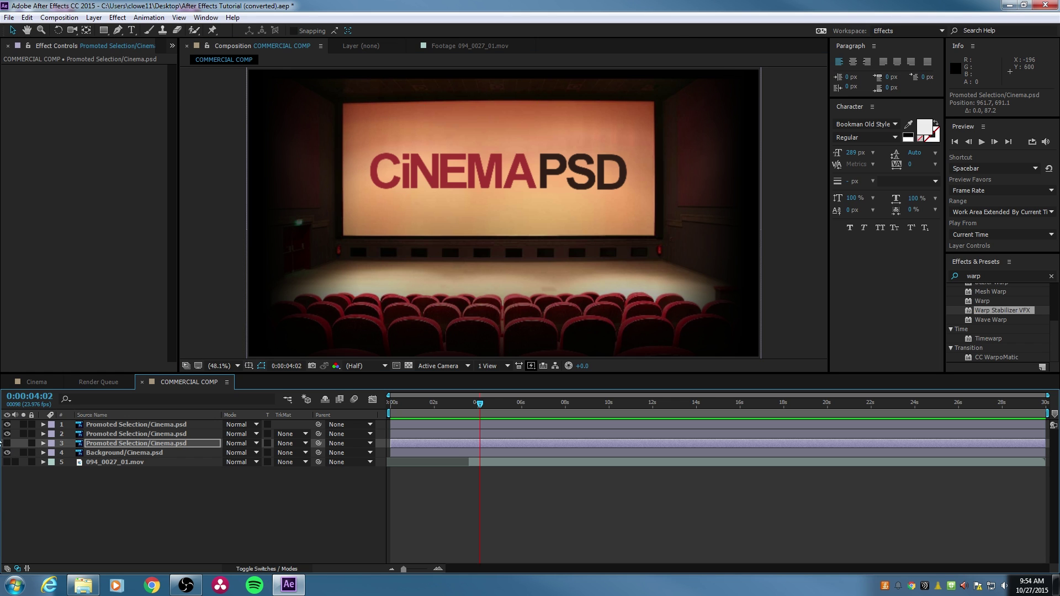
Toggle the Background layer and the upper two Promoted Selection layers off and on to check what each contains
left_click(7, 453)
left_click(7, 453)
left_click(108, 453)
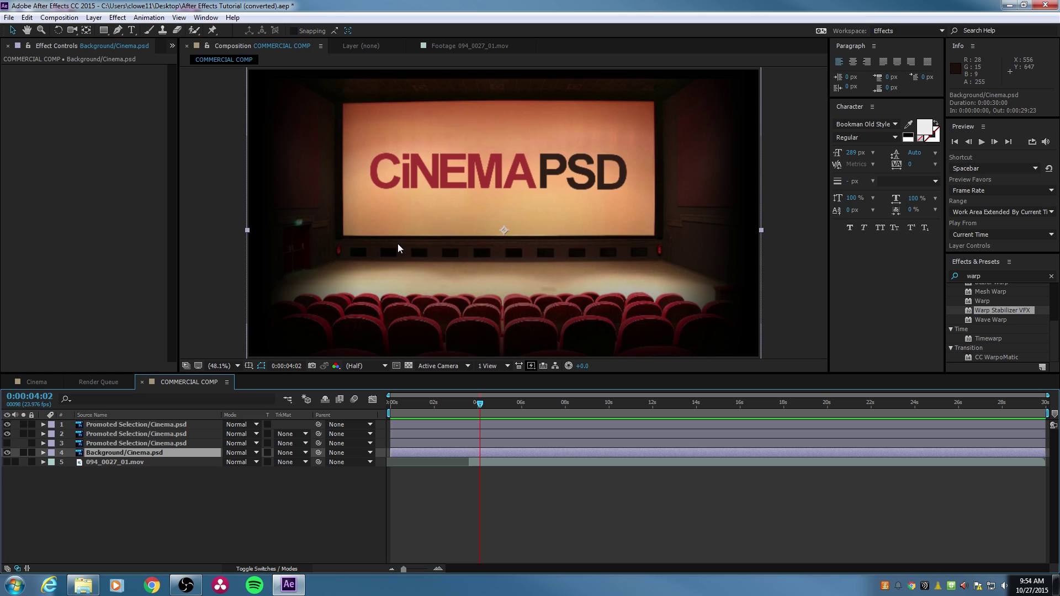
left_click(7, 433)
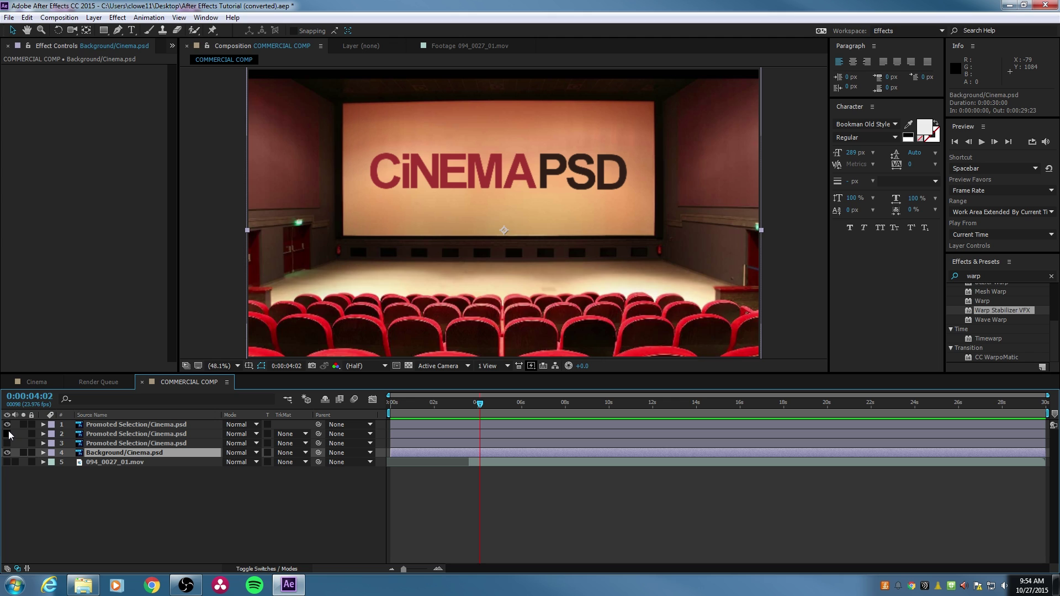
left_click(7, 434)
left_click(7, 424)
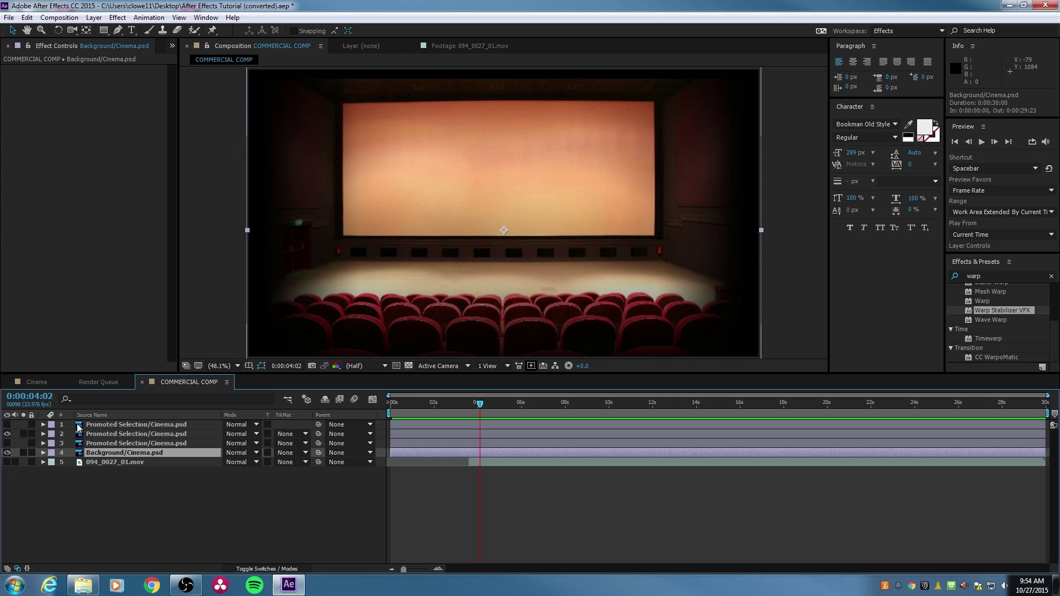
left_click(8, 424)
Rename the top Promoted Selection layer, which holds the title text, as CINEMA
left_click(118, 425)
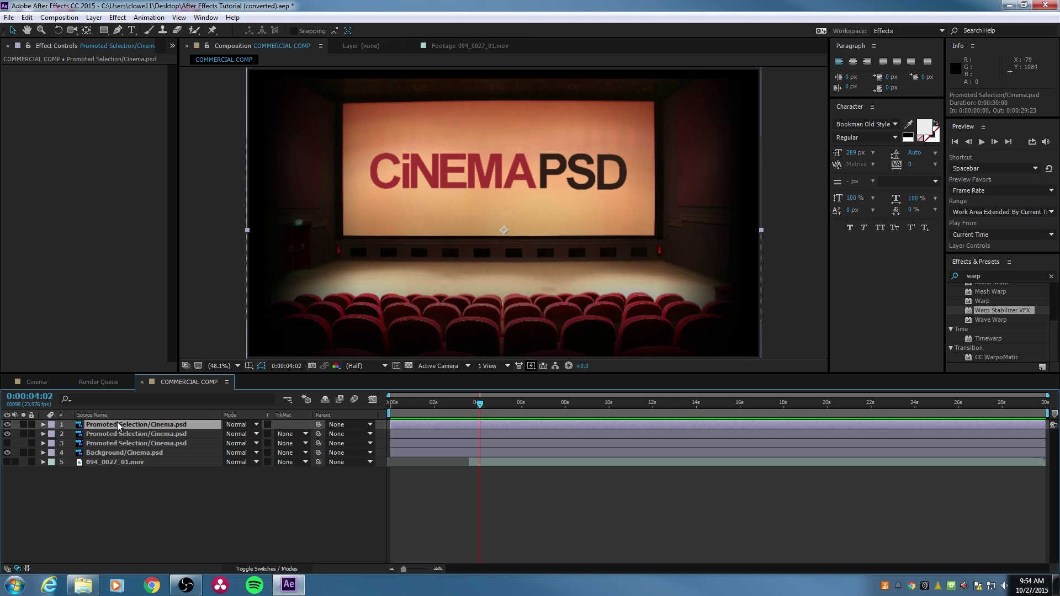
key("Return")
type("CINEMA")
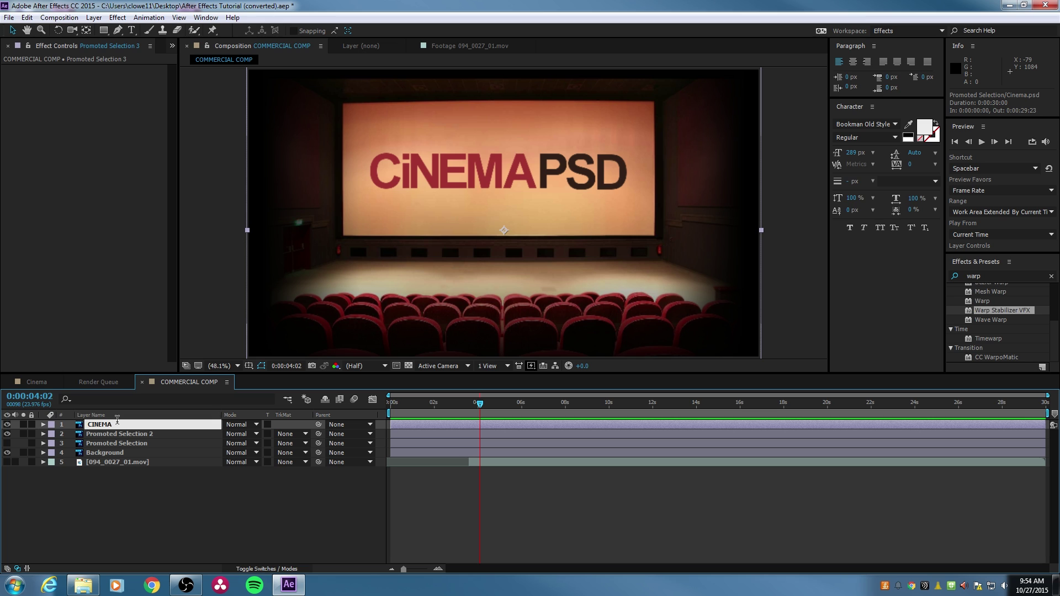
key("Return")
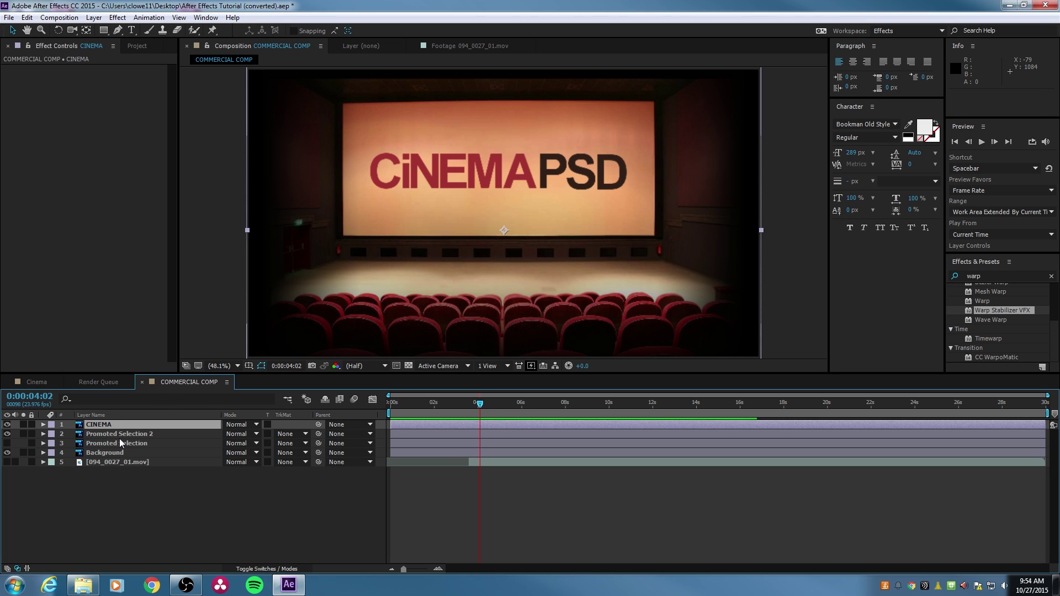
Rename the second layer, which darkens the edges of the picture, as VIGNETTE
left_click(125, 436)
key("Return")
type("VIG")
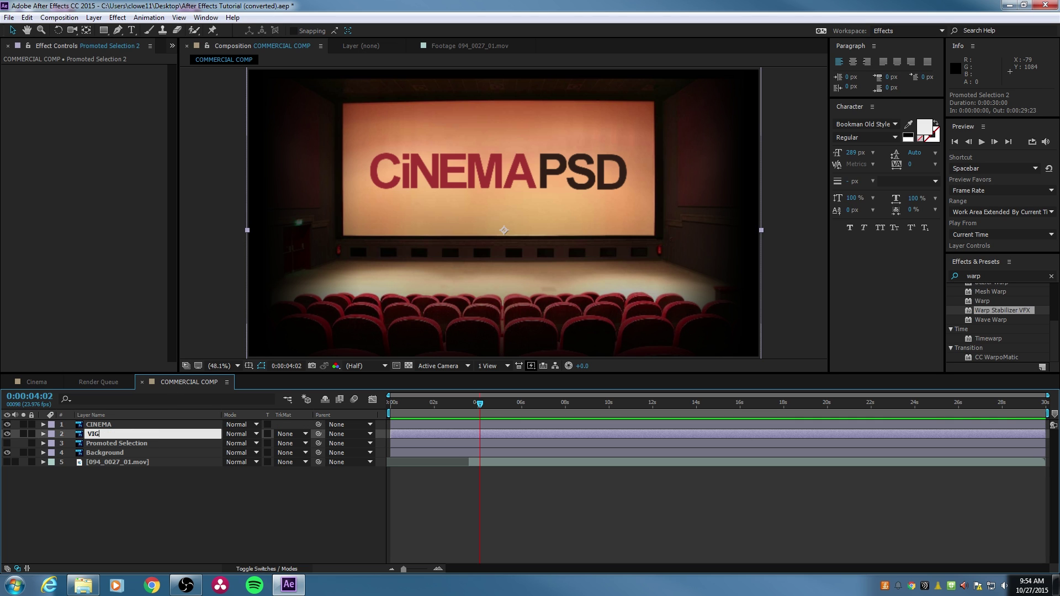
type("NETTE")
key("Return")
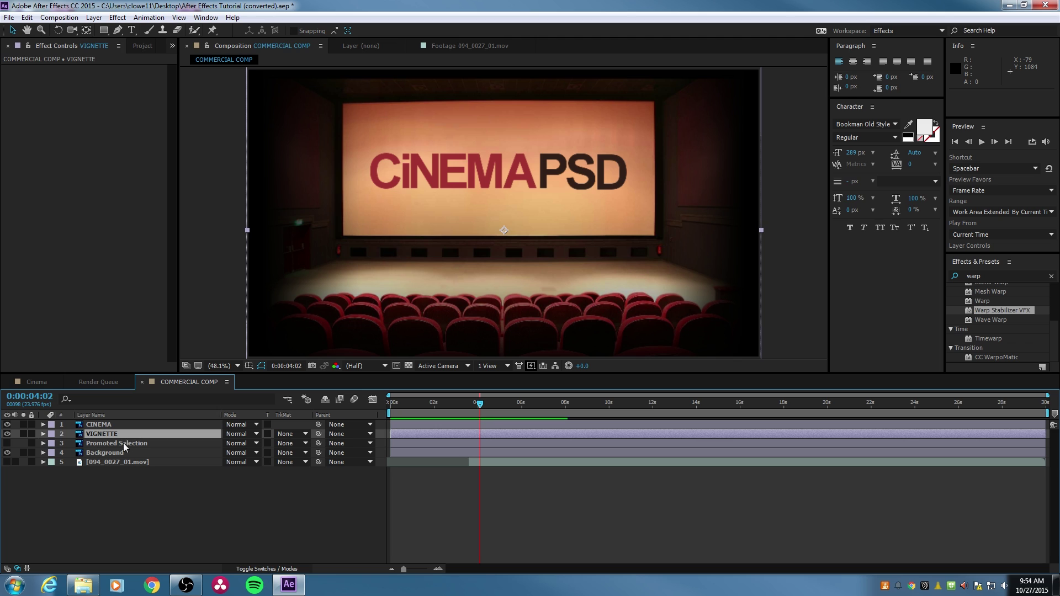
Rename the remaining Promoted Selection layer as LIGHTS
left_click(123, 443)
key("Return")
type("LIGHTS")
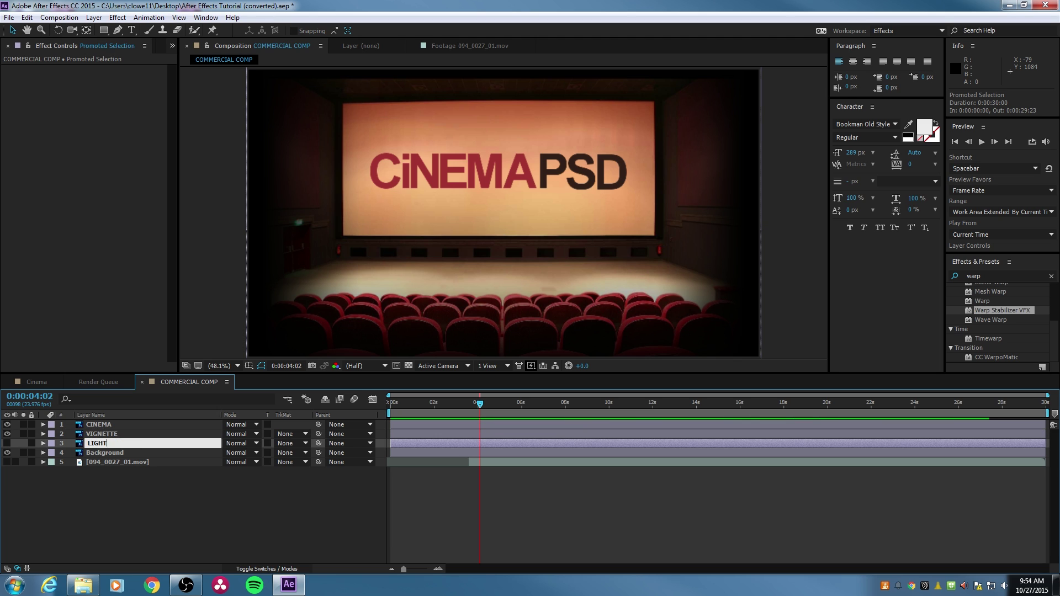
key("Return")
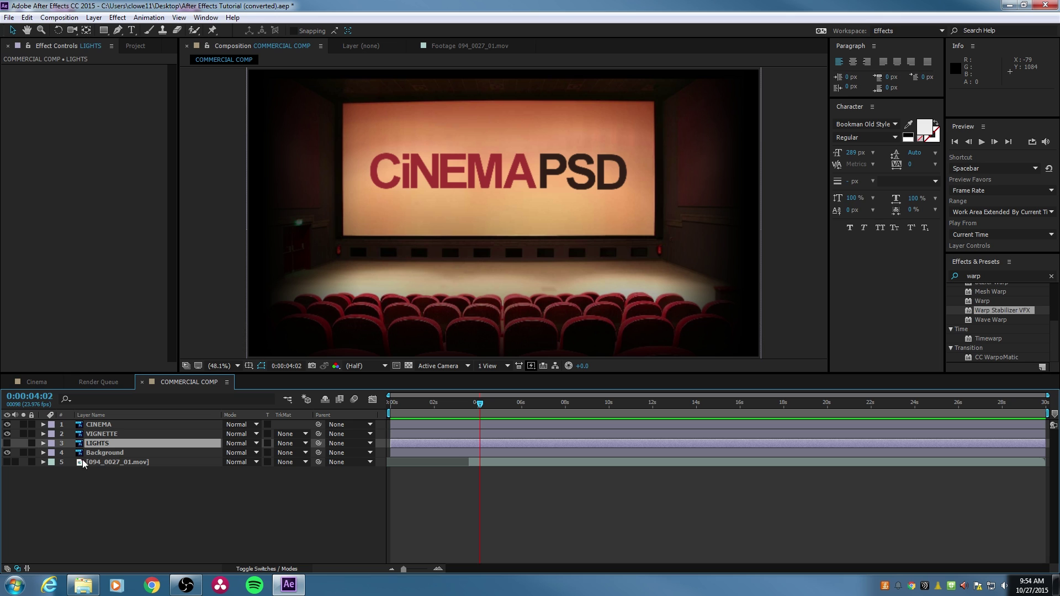
Select the Background layer and hide the VIGNETTE and CINEMA layers
left_click(111, 453)
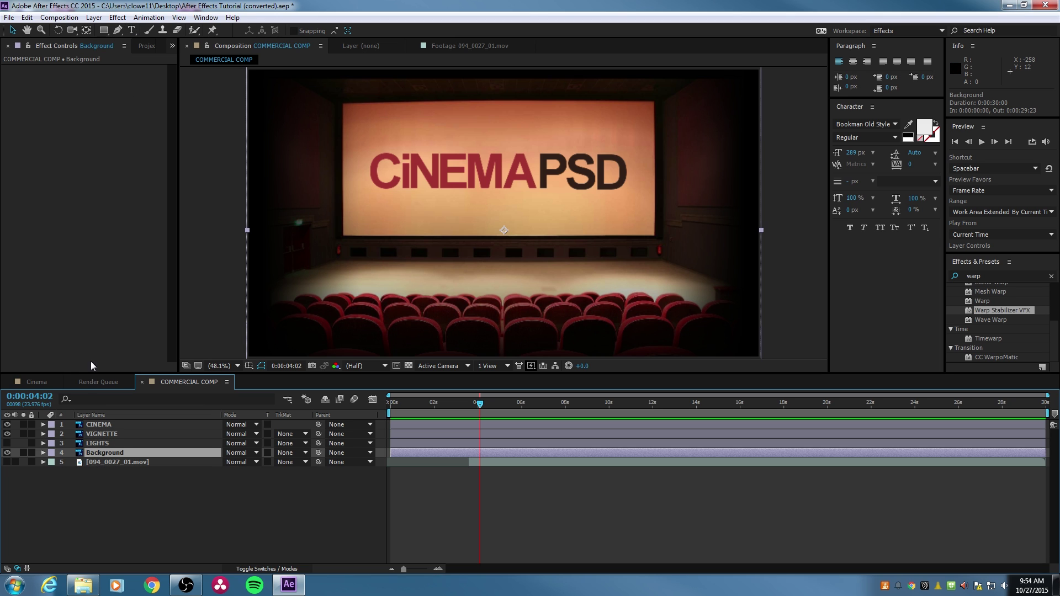
left_click(8, 433)
left_click(7, 424)
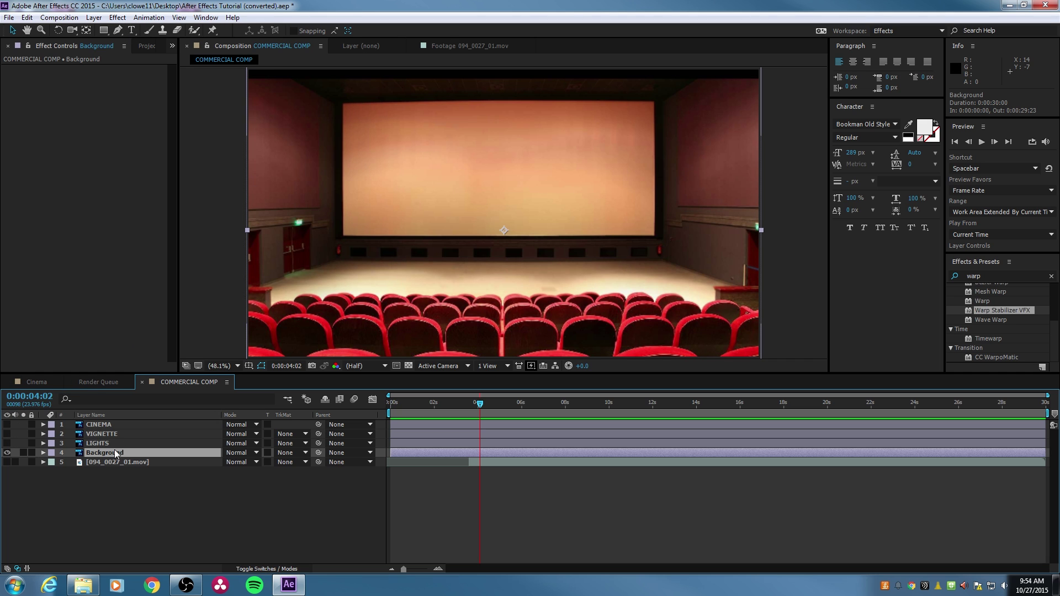
Start a Pen tool mask on the Background layer with a vertex at the cinema screen's upper-left corner
left_click(118, 30)
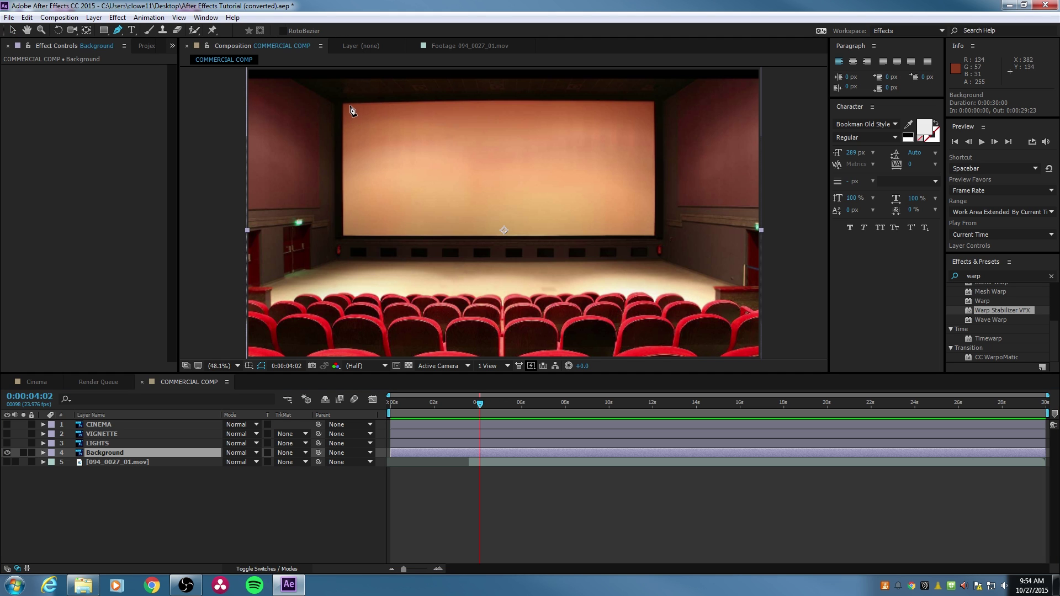
key("period")
scroll(355, 112, "up", 1)
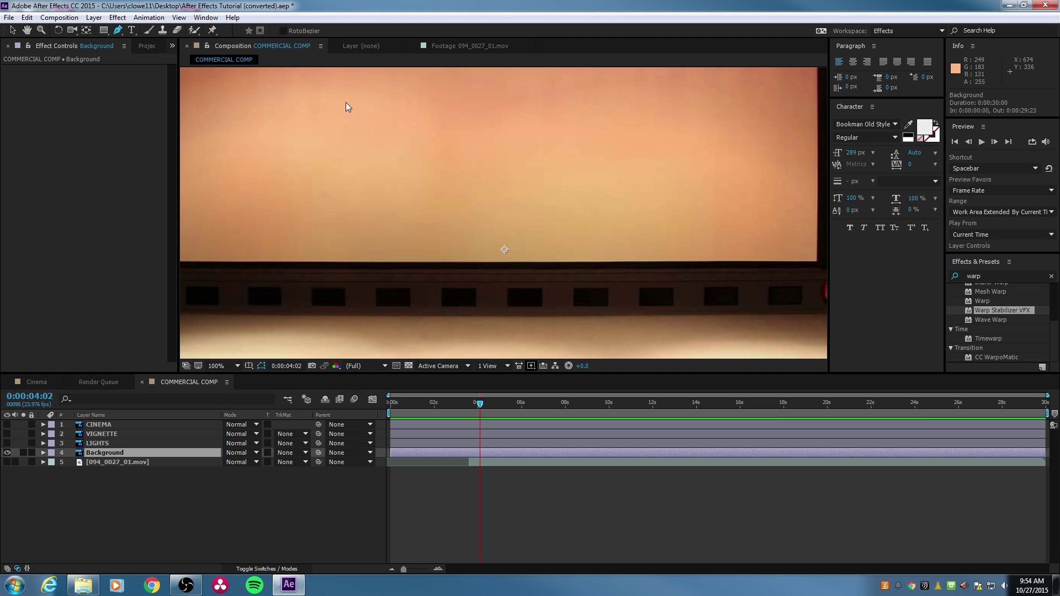
scroll(341, 102, "down", 1)
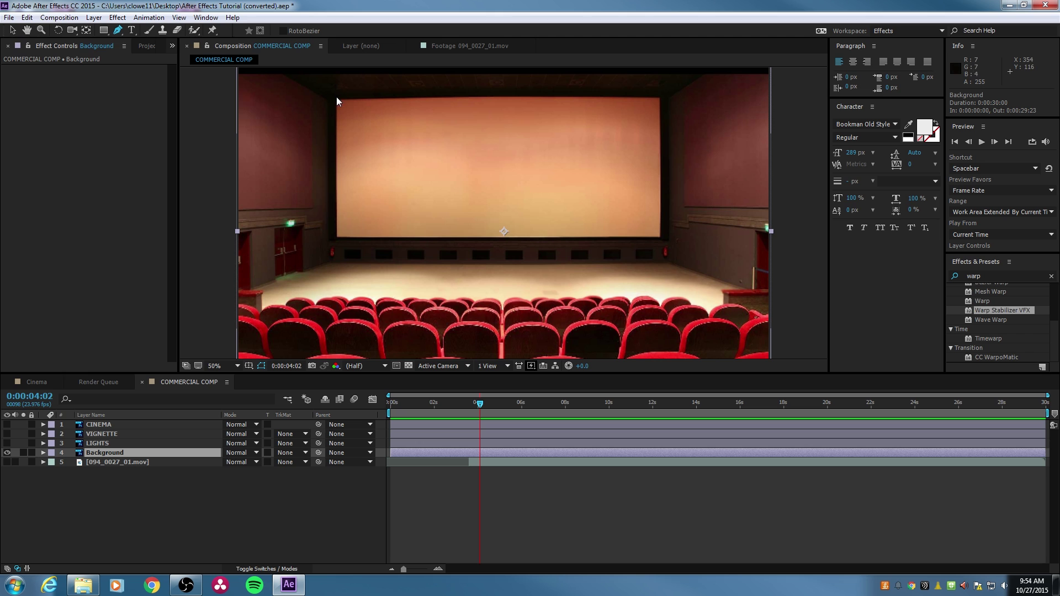
scroll(336, 99, "up", 1)
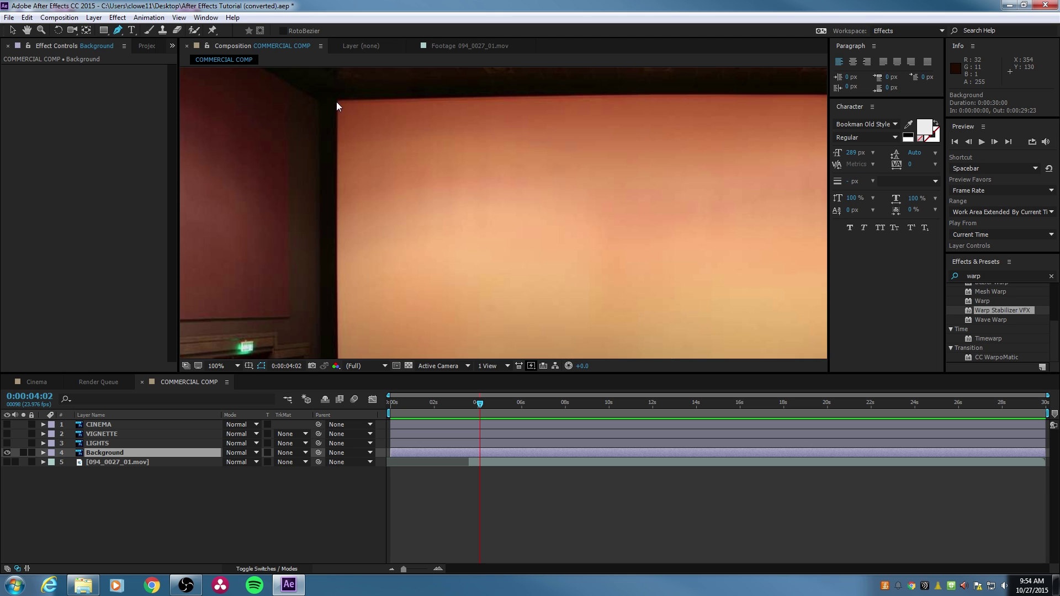
left_click(339, 102)
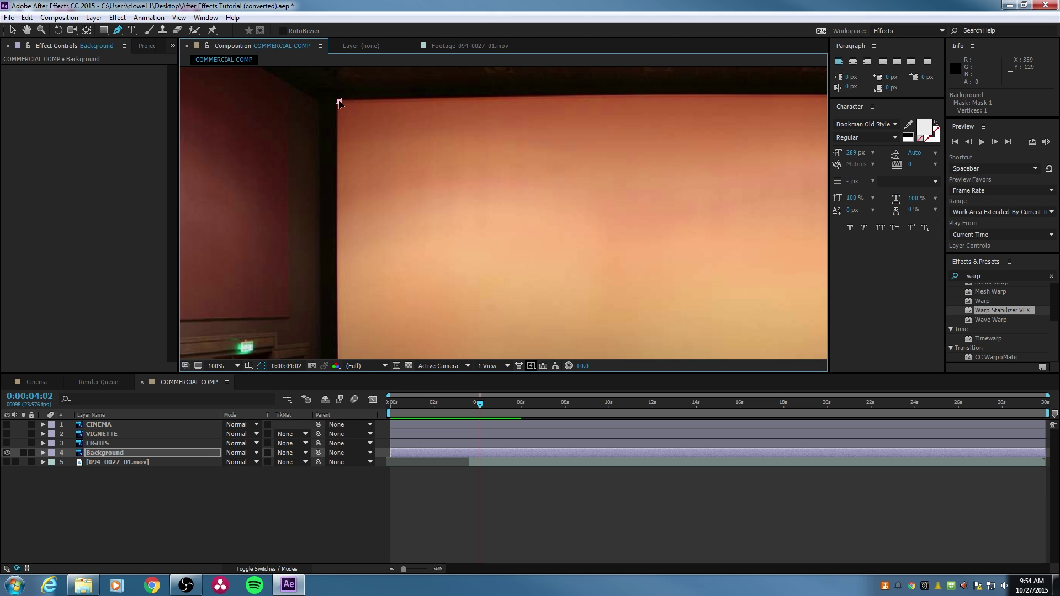
key("ctrl+z")
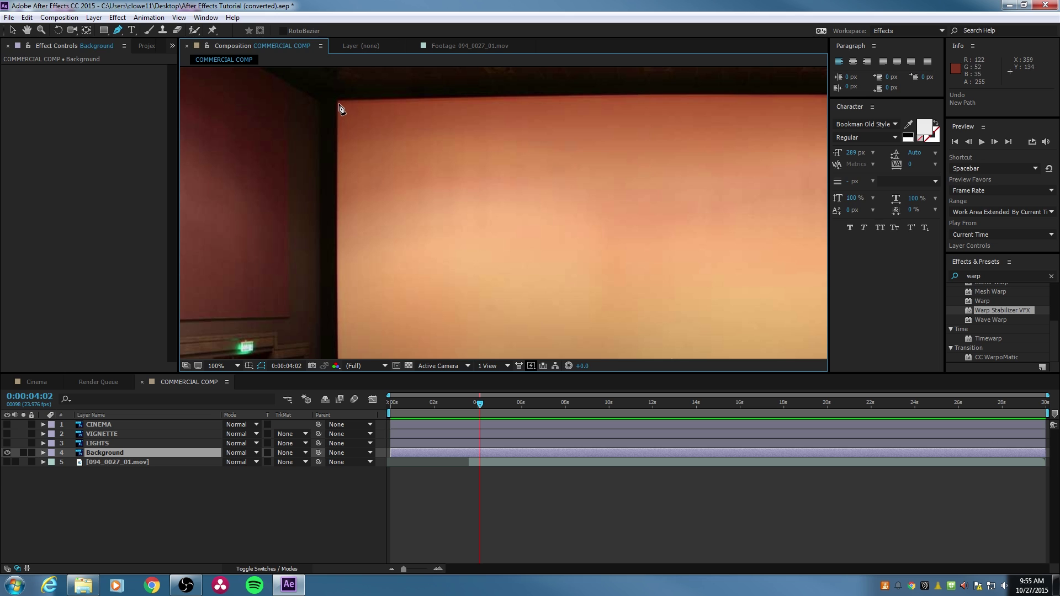
left_click(338, 102)
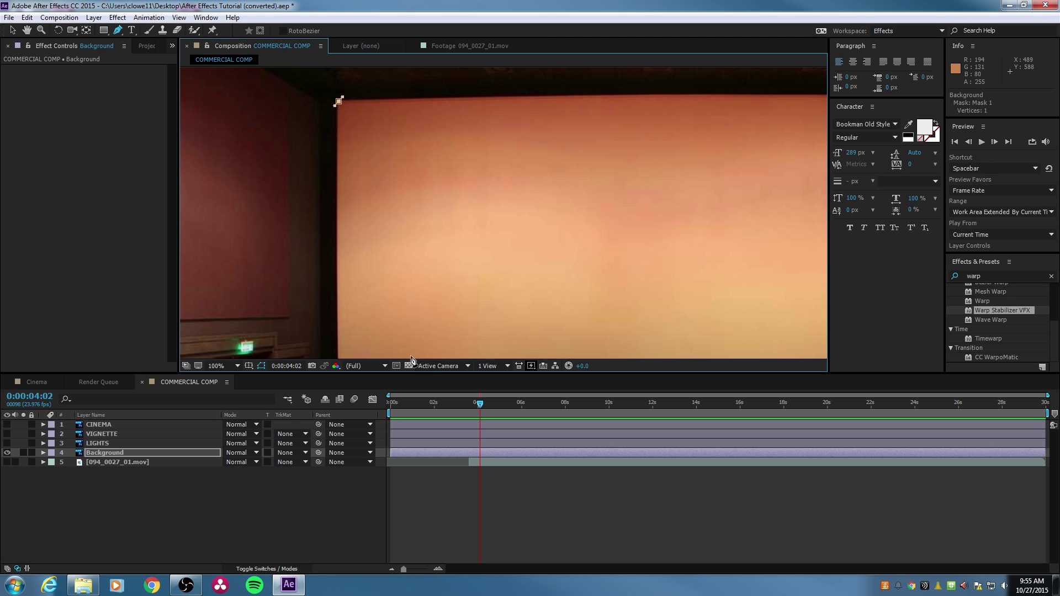
Add the mask's second vertex at the cinema screen's lower-left corner, following its side edge
scroll(402, 329, "down", 1)
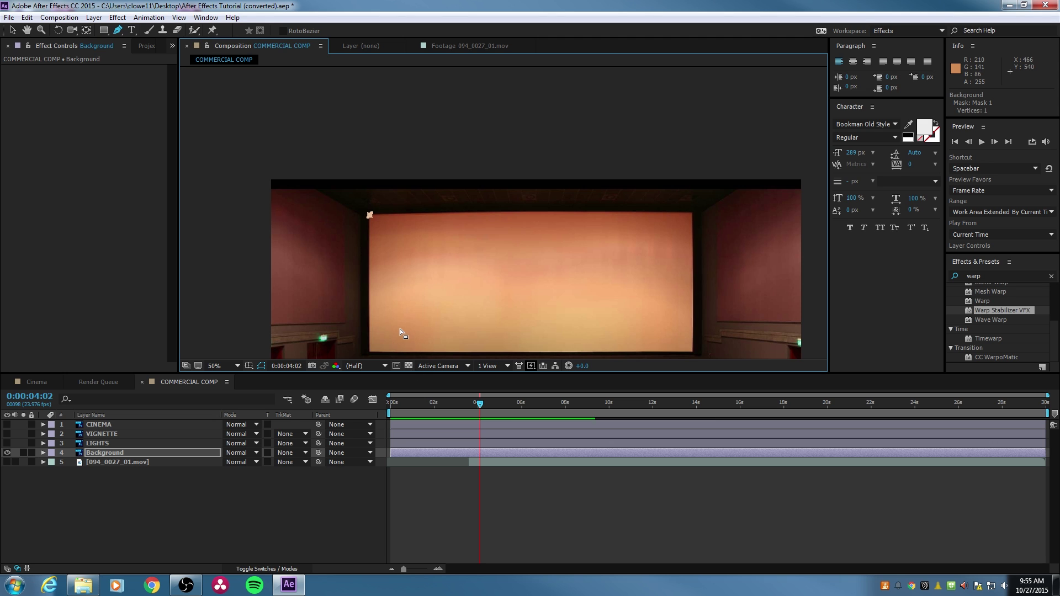
key("h")
left_click_drag(377, 337, 367, 202)
left_click(117, 30)
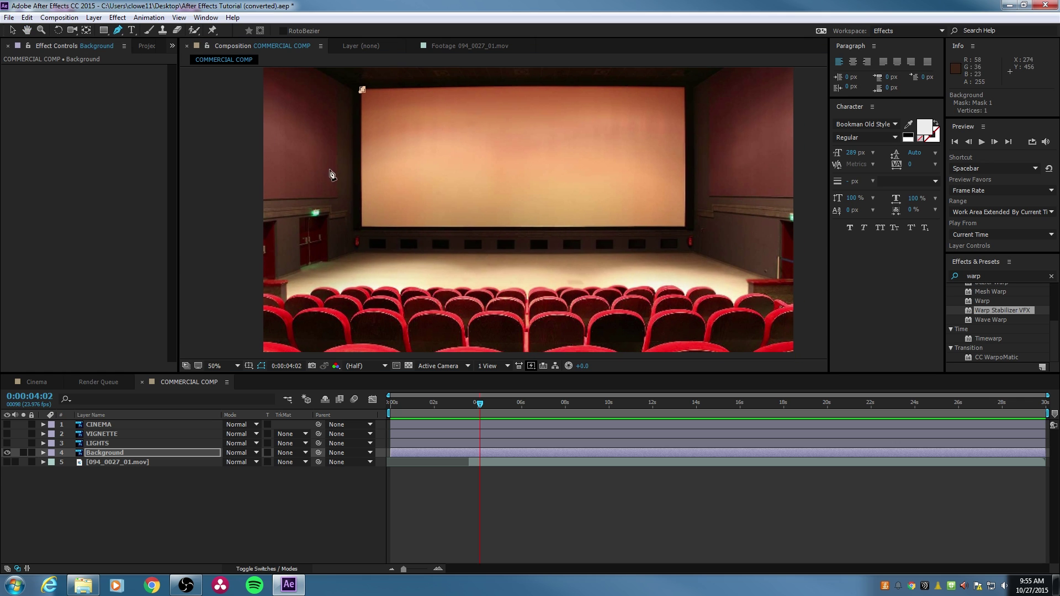
scroll(365, 235, "up", 1)
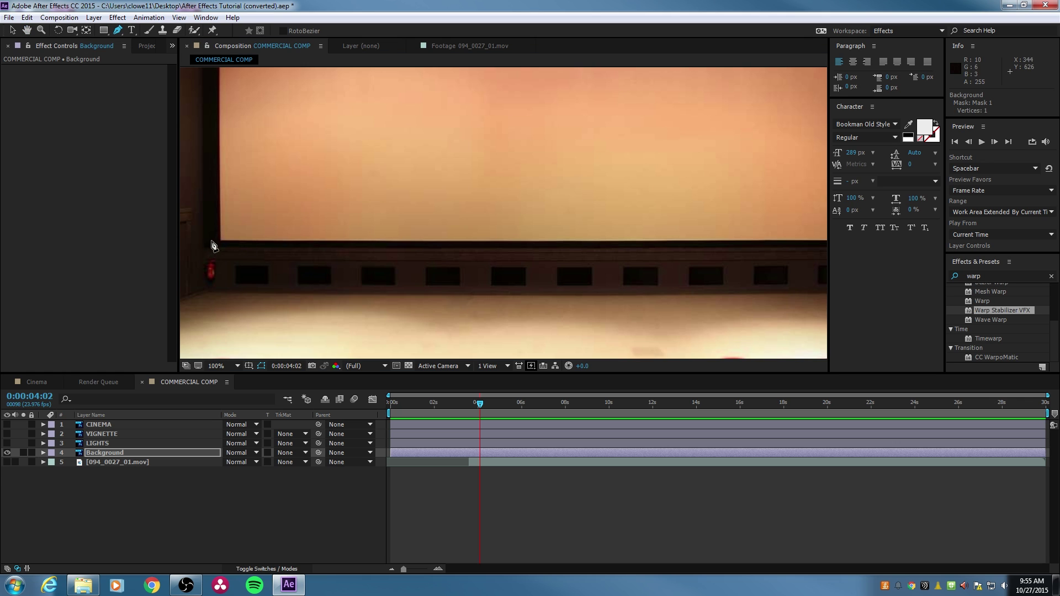
left_click(221, 241)
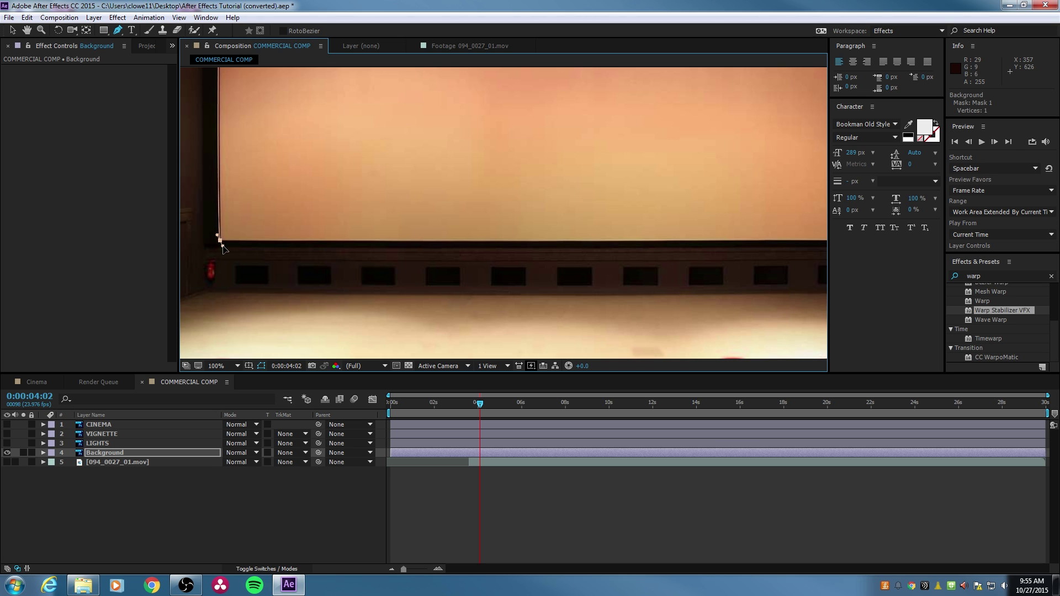
left_click(222, 245)
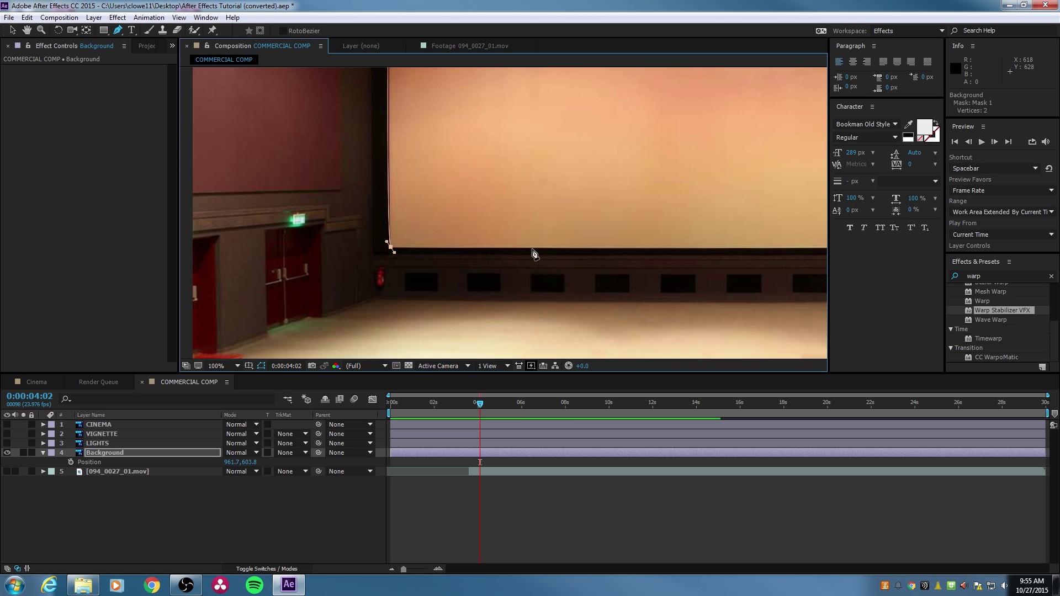
Extend the mask path along the screen's lower edge with a vertex at its lower-right corner
key("h")
left_click_drag(679, 196, 328, 195)
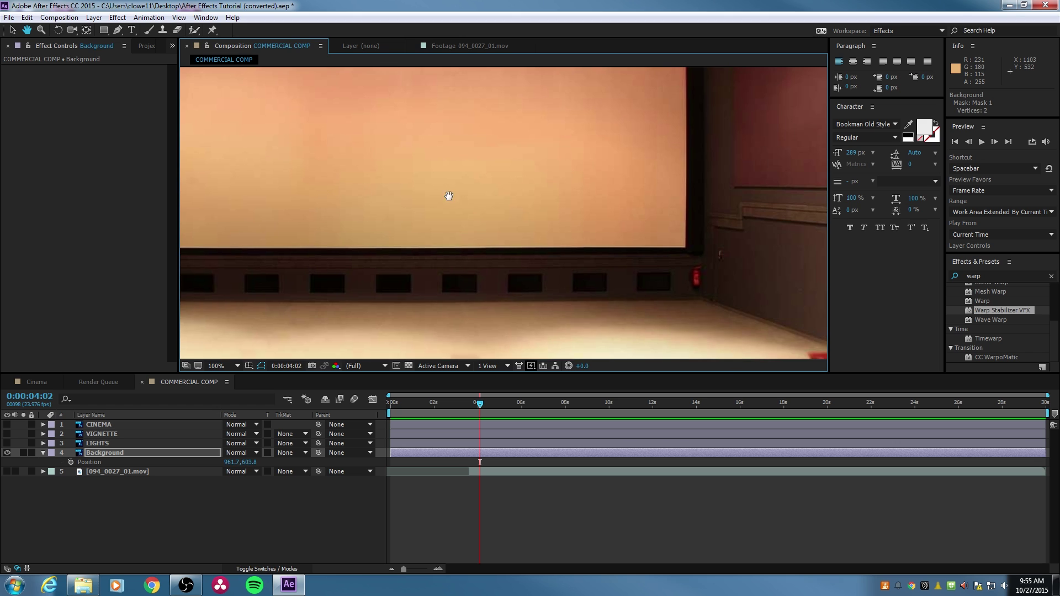
left_click_drag(448, 196, 371, 184)
key("g")
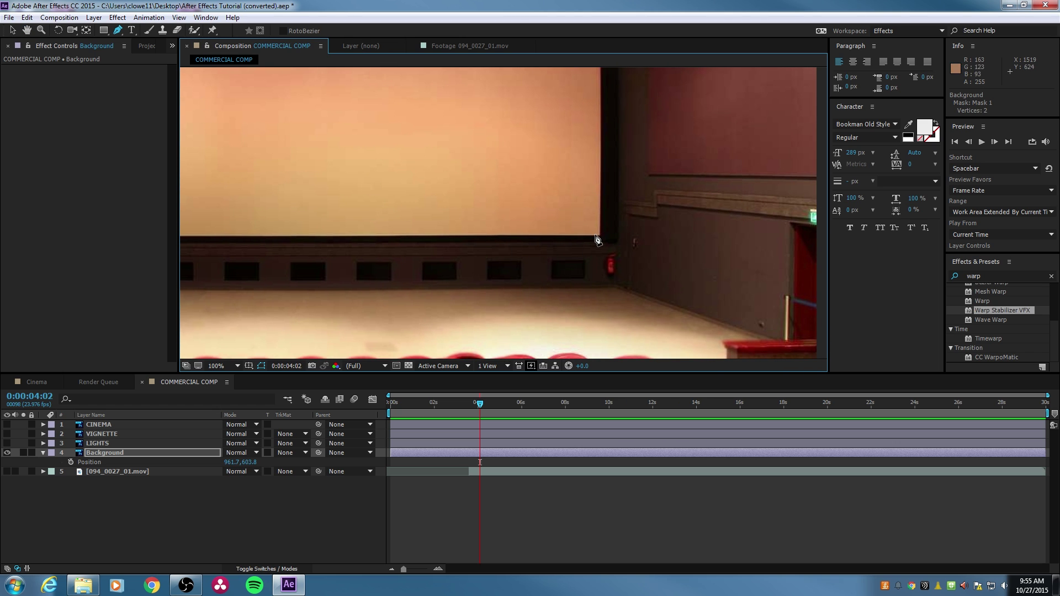
left_click(600, 236)
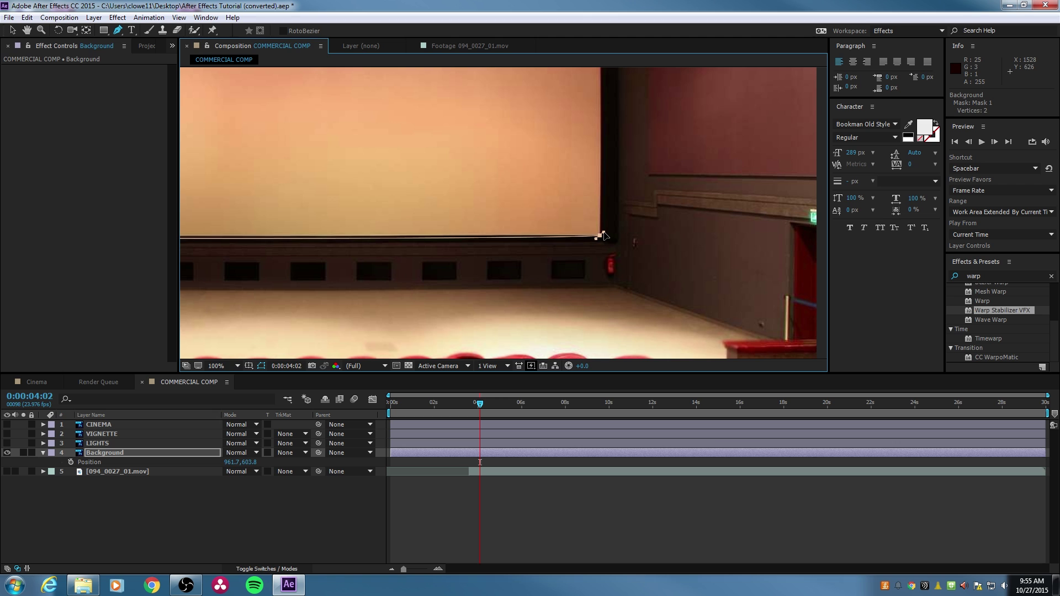
Place the mask's fourth vertex at the cinema screen's upper-right corner
key("space")
left_click_drag(579, 153, 561, 347)
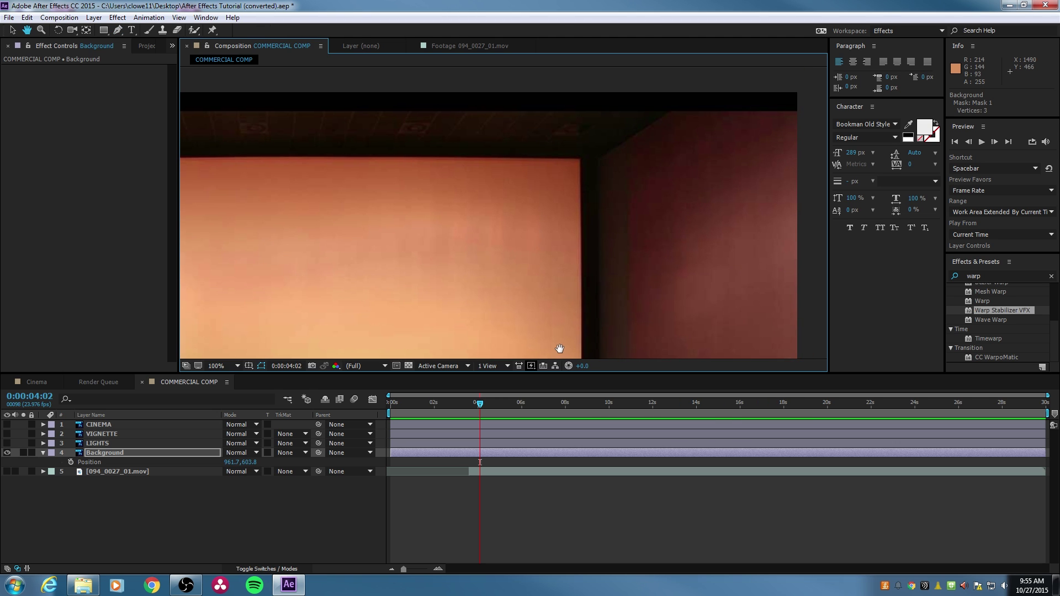
left_click(576, 150)
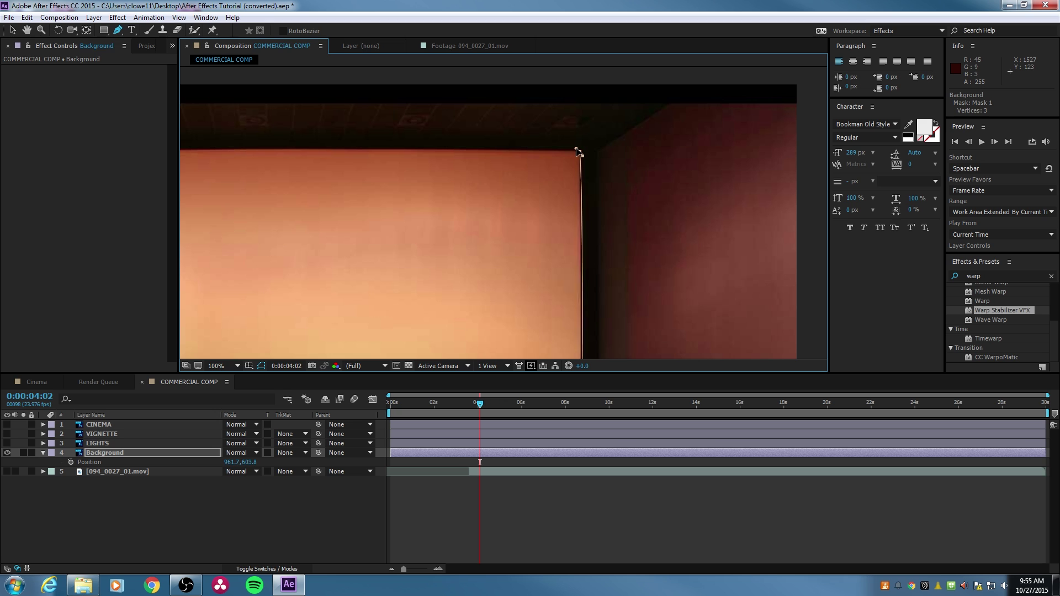
left_click_drag(576, 149, 578, 149)
Close the mask path at its starting vertex and fit the whole composition in the viewer
key("space")
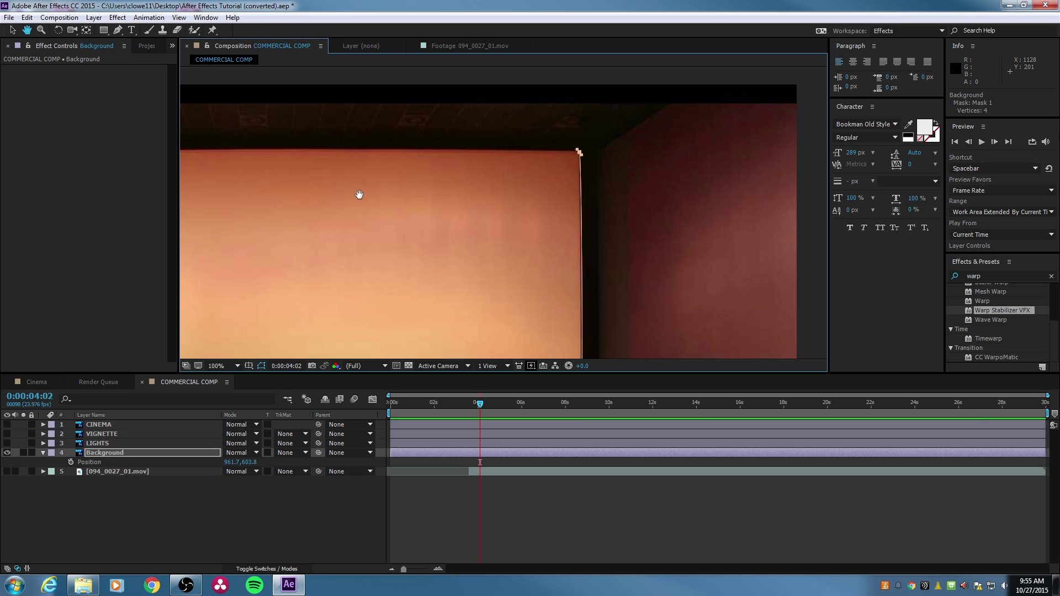
left_click_drag(360, 193, 769, 178)
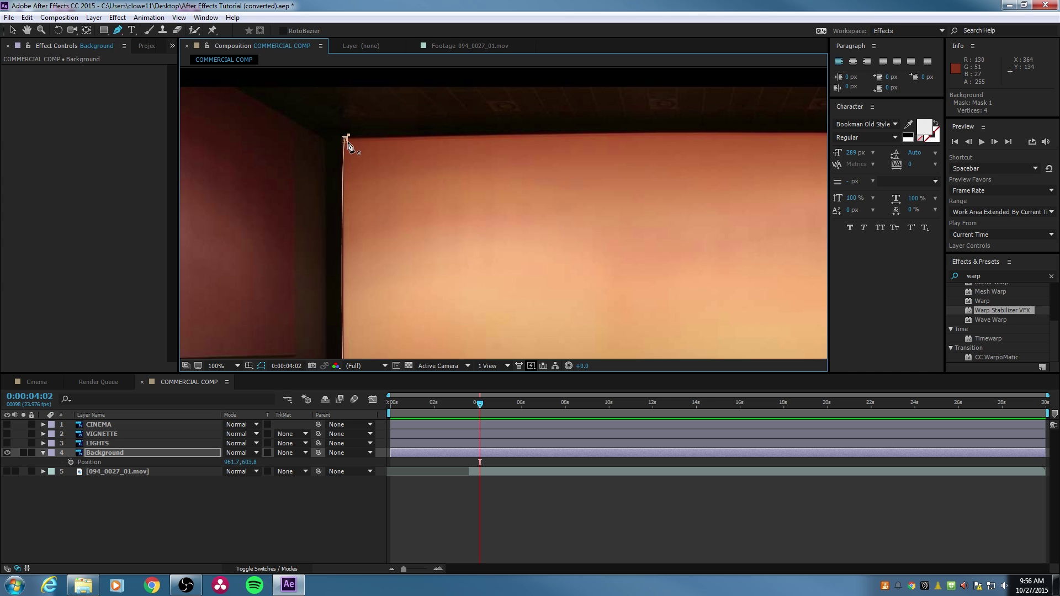
left_click(346, 141)
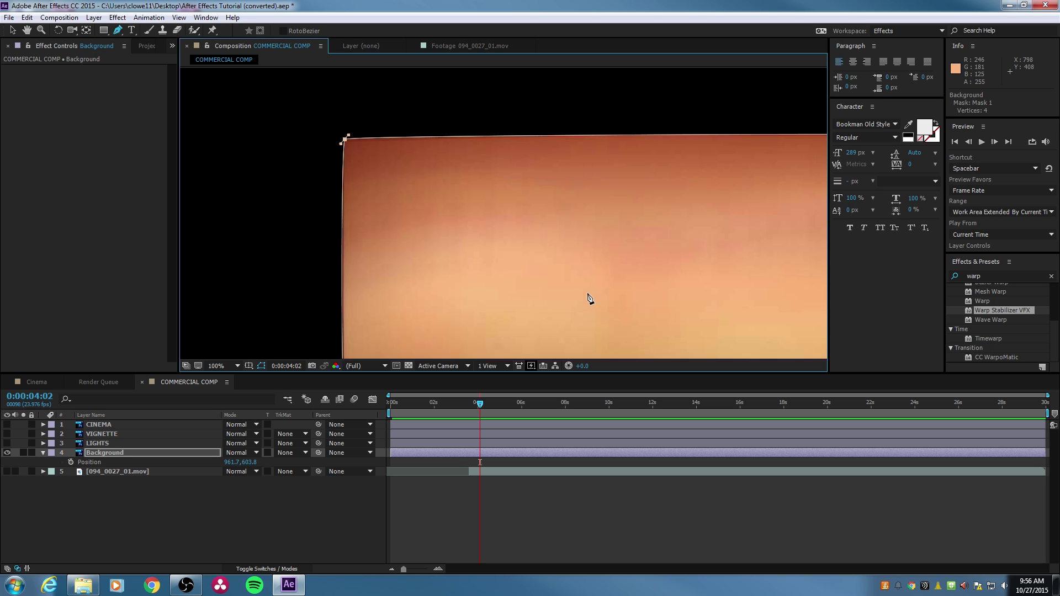
key("shift+slash")
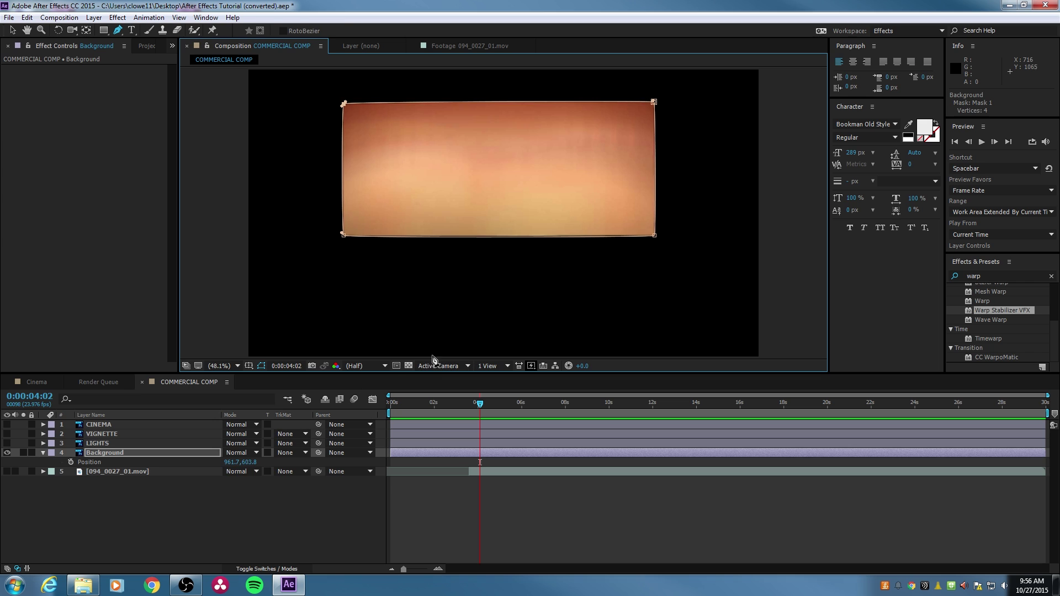
Expand the Background layer's properties to reveal its Masks group
left_click(43, 453)
left_click(43, 453)
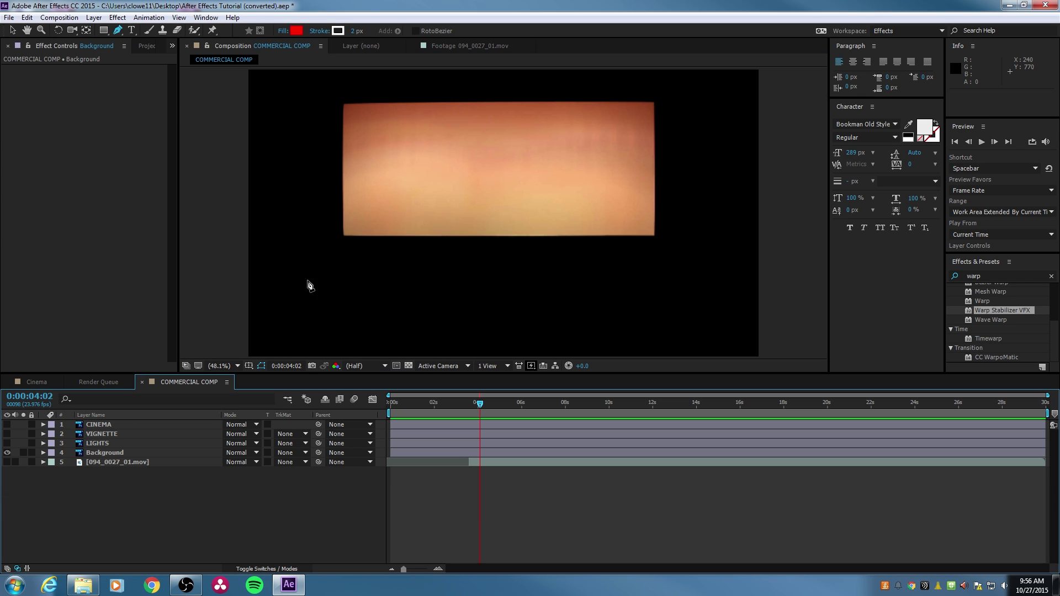
left_click(43, 453)
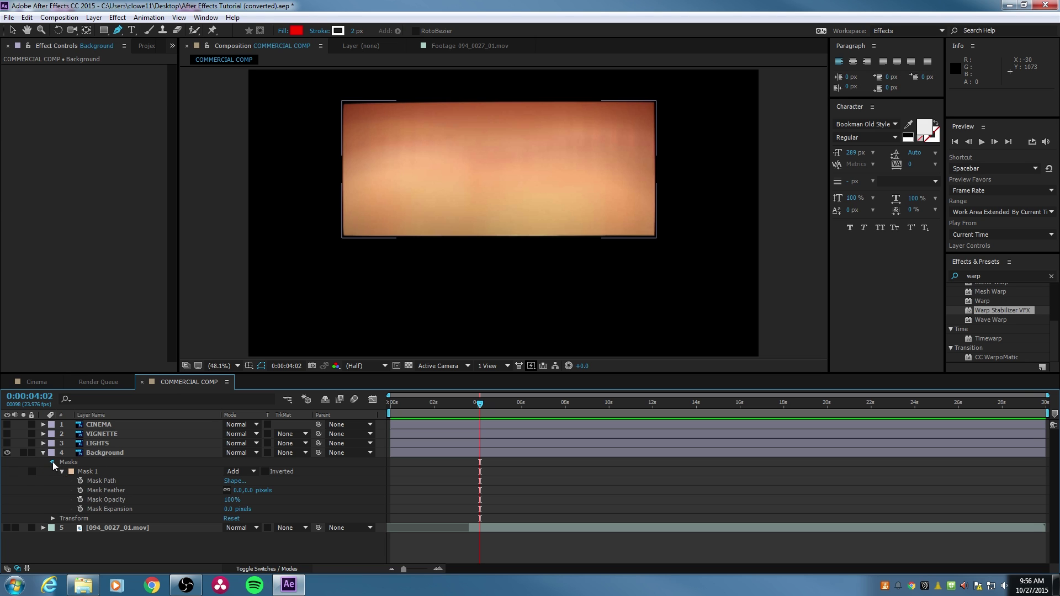
left_click(52, 461)
left_click(52, 462)
left_click(62, 471)
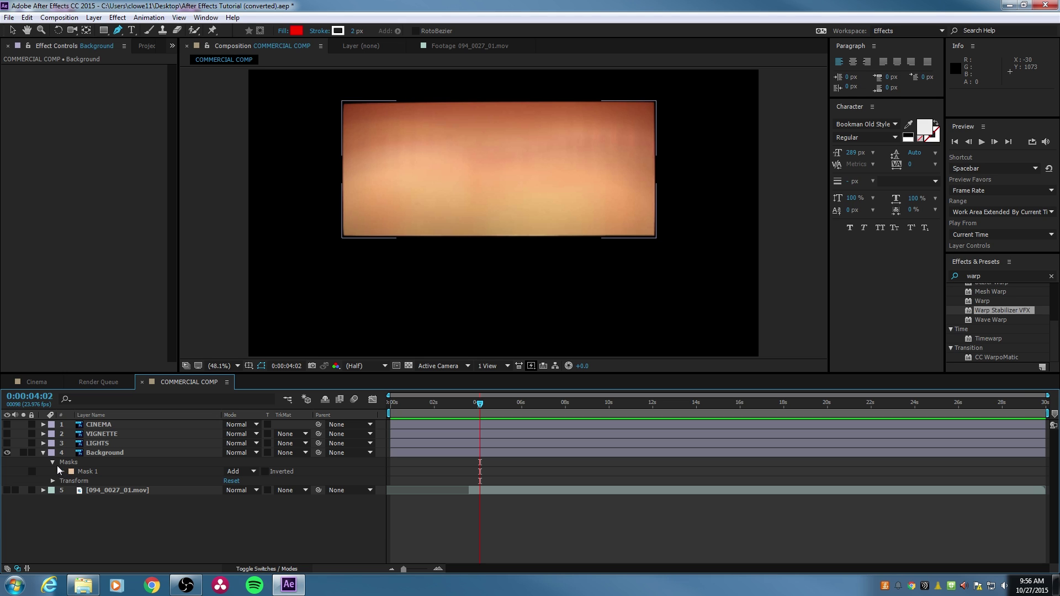
left_click(52, 462)
left_click(43, 453)
left_click(43, 452)
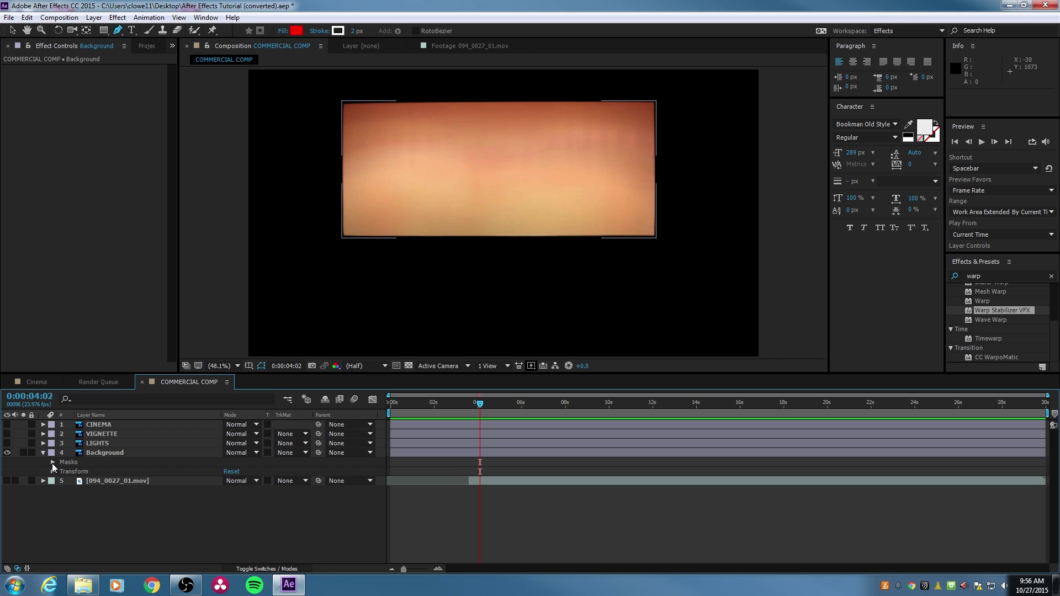
Set Mask 1 on the Background layer to Subtract mode to cut out the cinema screen
left_click(52, 462)
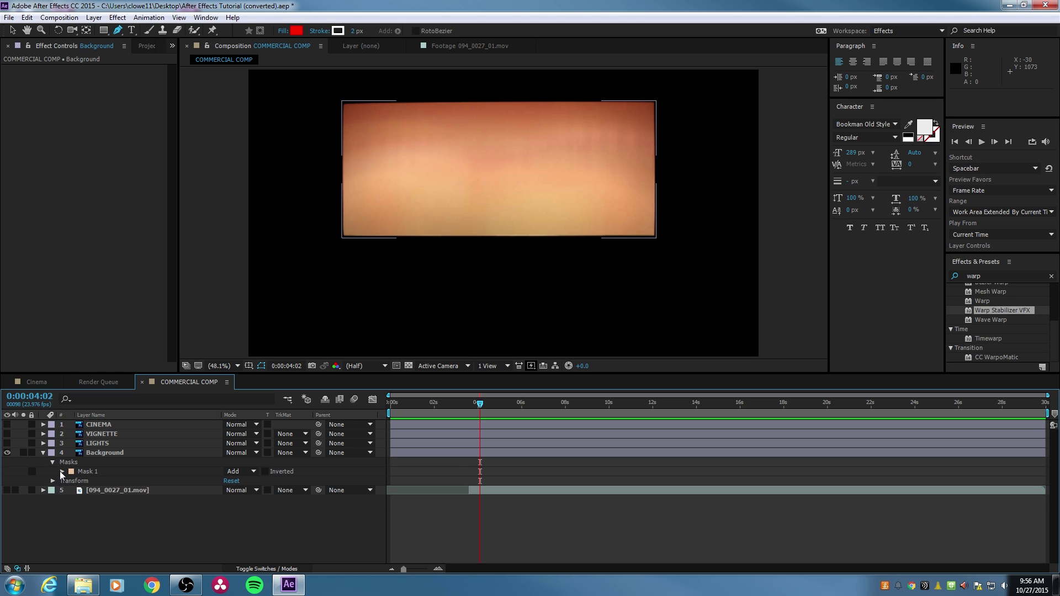
left_click(61, 472)
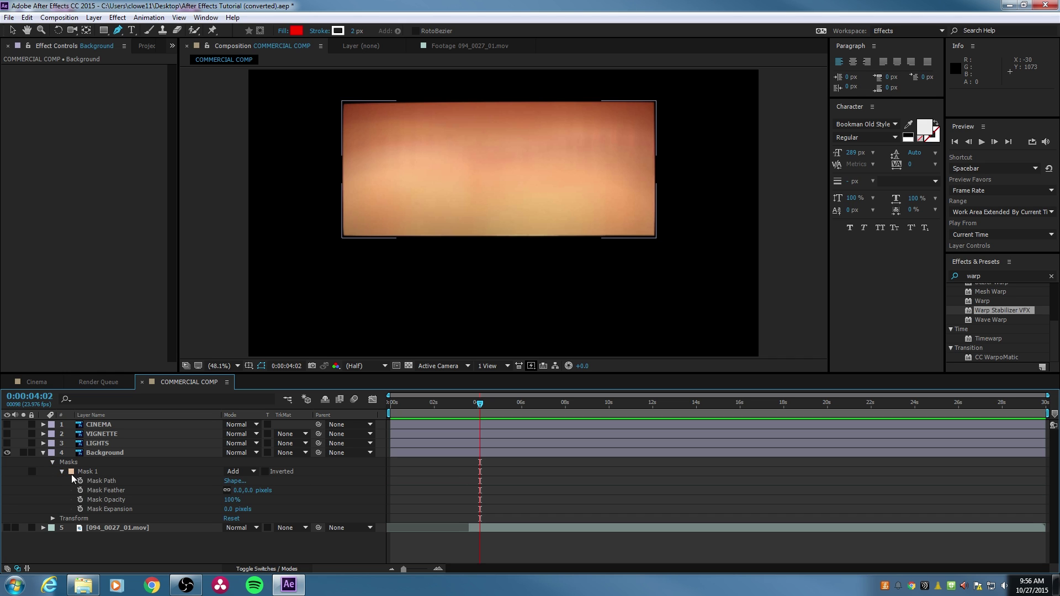
left_click(244, 472)
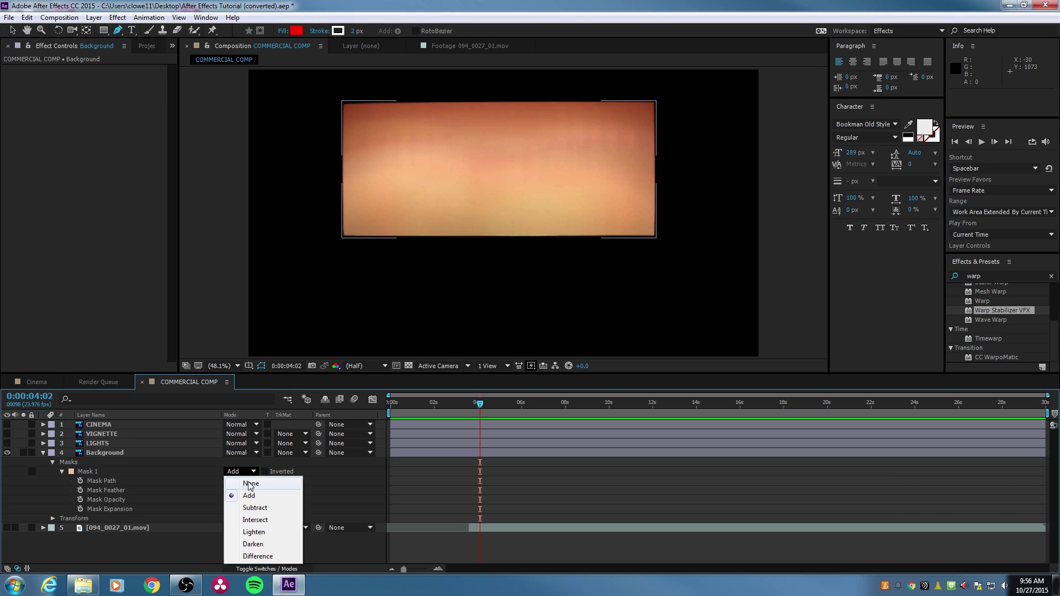
left_click(255, 508)
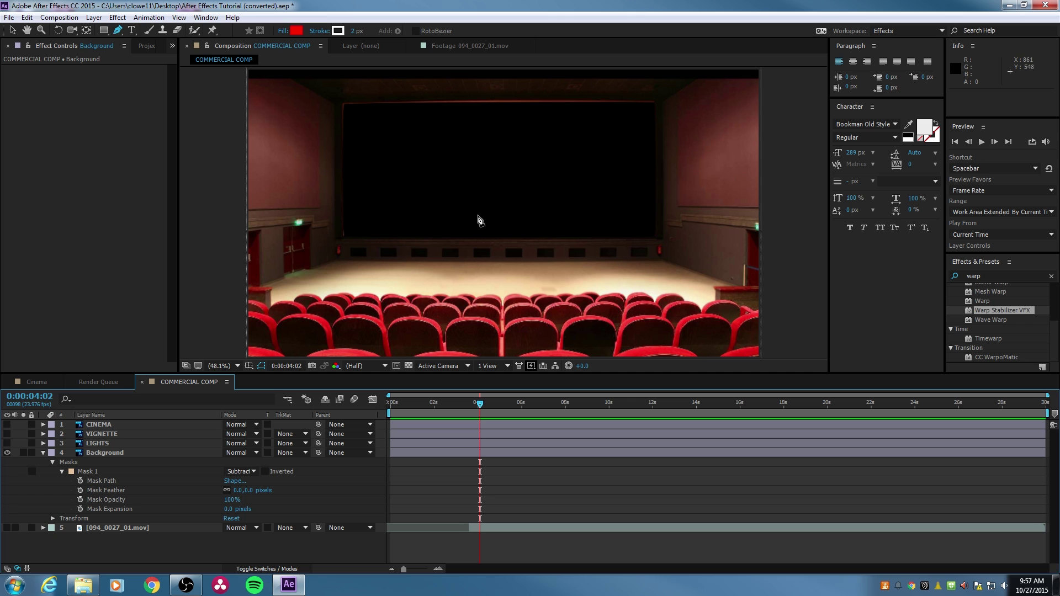
Select Mask 1 and adjust the direction handles at its lower-left vertex to straighten the adjoining edges
left_click(370, 212)
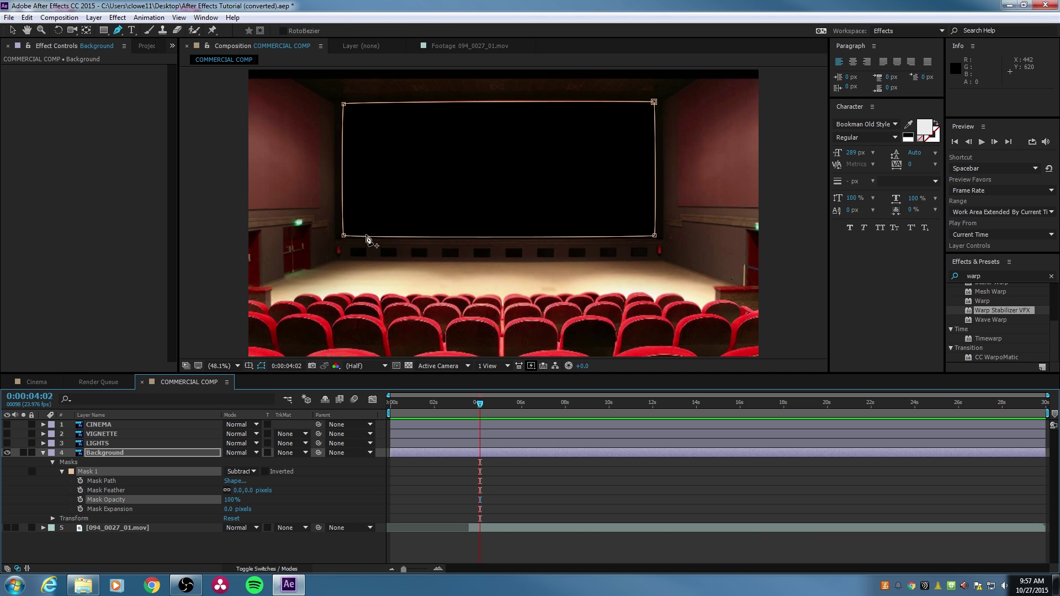
scroll(343, 241, "up", 4)
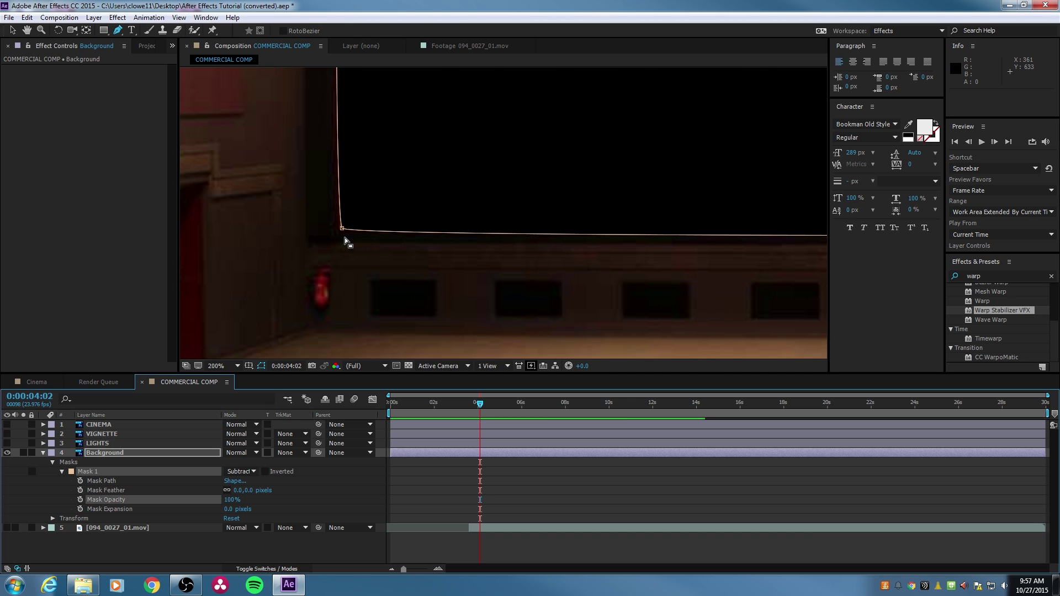
mouse_move(342, 229)
left_mouse_down()
mouse_move(378, 245)
mouse_move(339, 220)
mouse_move(347, 235)
left_mouse_up()
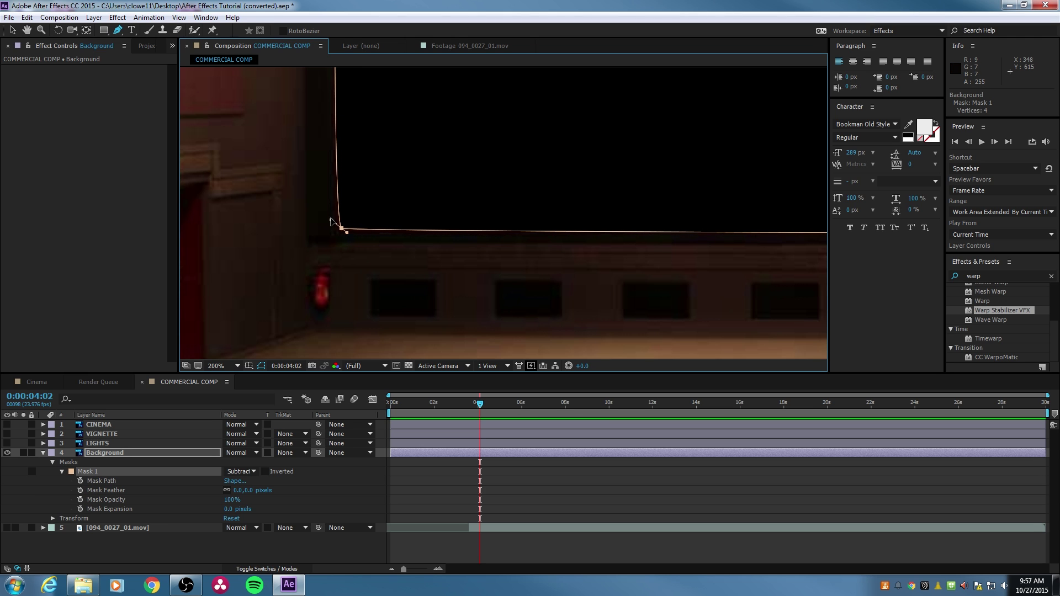
left_click_drag(331, 221, 338, 227)
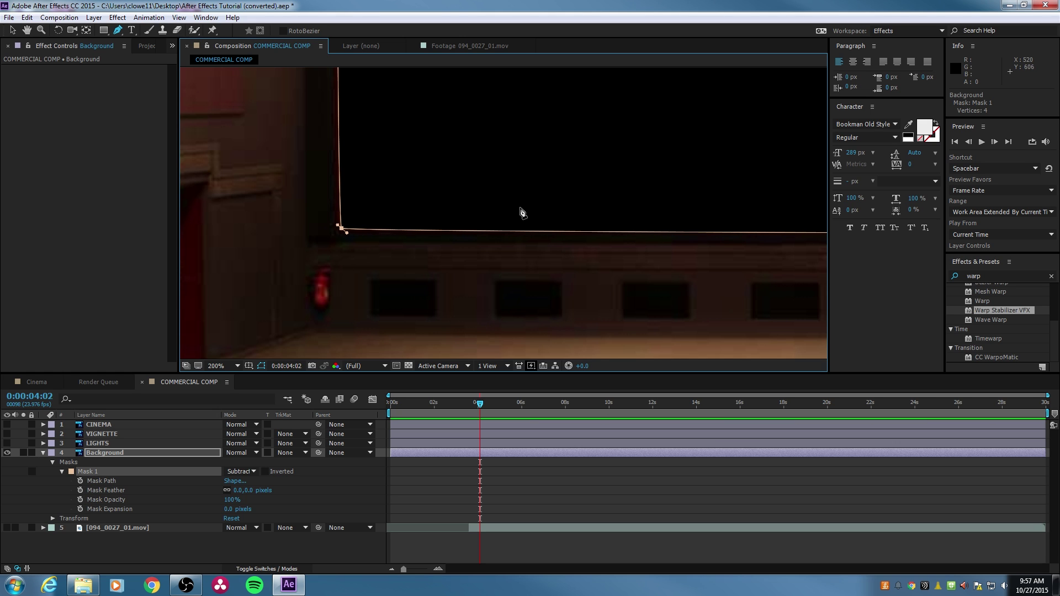
Adjust the direction handles at Mask 1's lower-right vertex so the adjoining edges follow the screen border
key("h")
left_click_drag(556, 214, 428, 166)
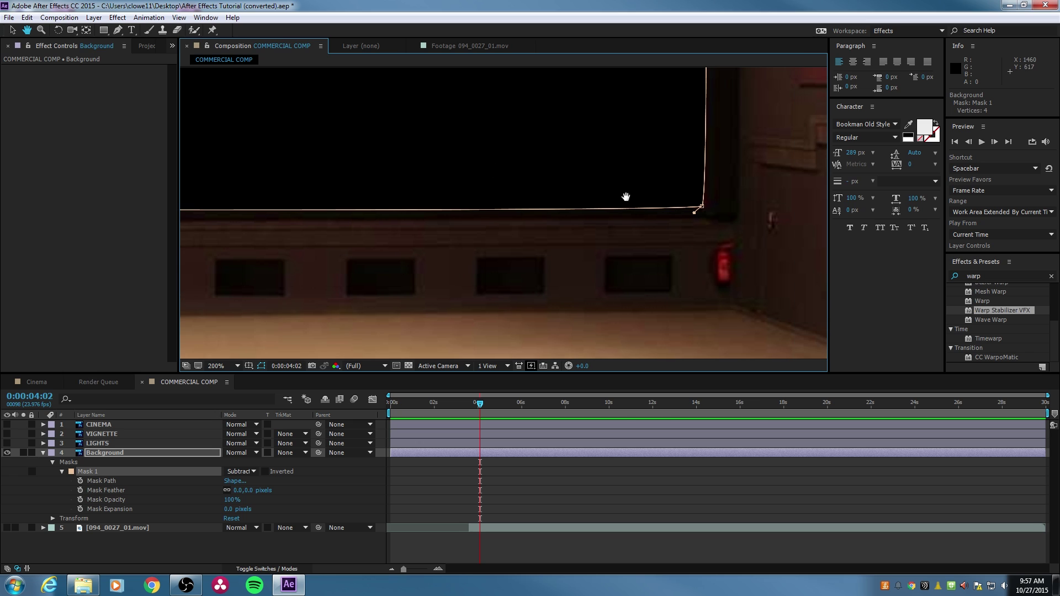
key("g")
left_click_drag(701, 207, 706, 205)
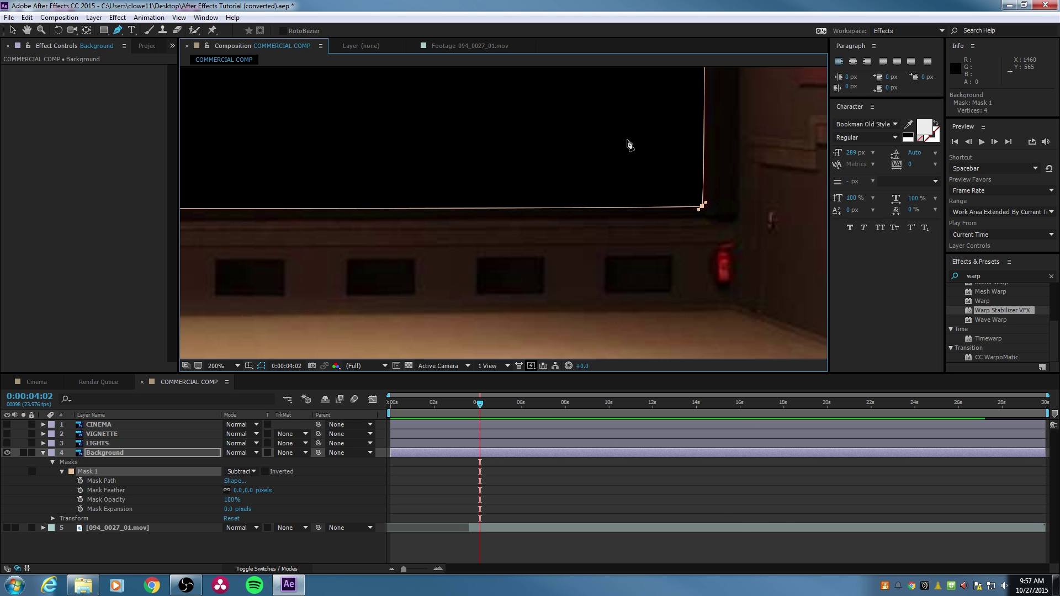
Adjust the direction handle at Mask 1's upper-right vertex so the adjoining edges follow the screen border
key("space")
left_click_drag(606, 146, 487, 267)
left_click_drag(512, 184, 473, 283)
left_click_drag(478, 138, 439, 263)
mouse_move(444, 104)
left_mouse_down()
mouse_move(416, 213)
mouse_move(418, 262)
left_mouse_up()
left_click_drag(425, 206, 426, 239)
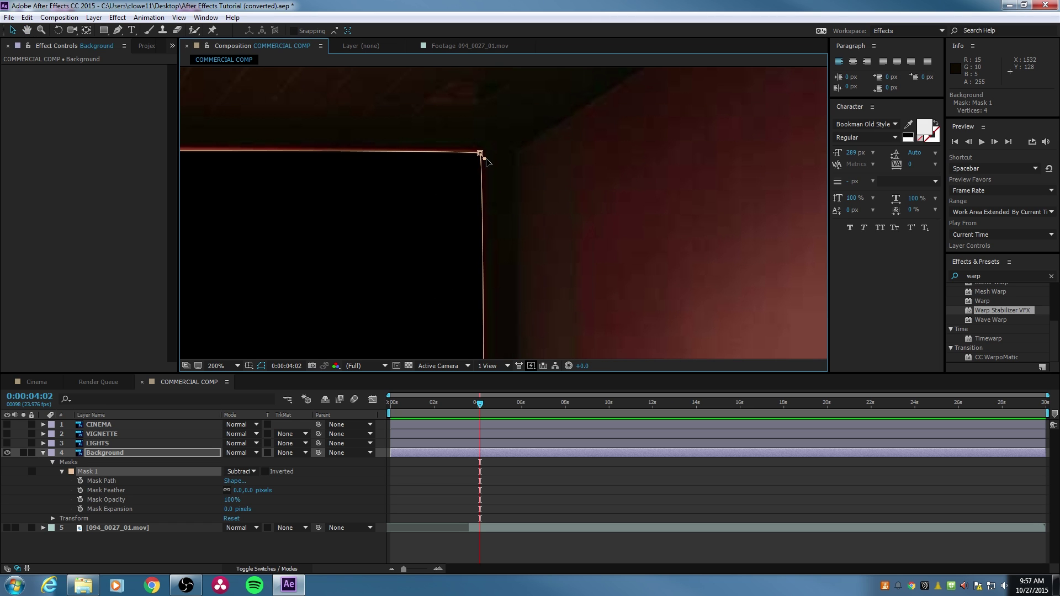
mouse_move(484, 159)
left_mouse_down()
mouse_move(490, 168)
mouse_move(480, 157)
left_mouse_up()
Adjust the direction handle at Mask 1's upper-left vertex so the mask's top edge follows the screen border
left_click_drag(242, 207, 579, 220)
left_click_drag(392, 194, 501, 203)
left_click_drag(185, 199, 325, 181)
key("v")
left_click_drag(323, 185, 293, 199)
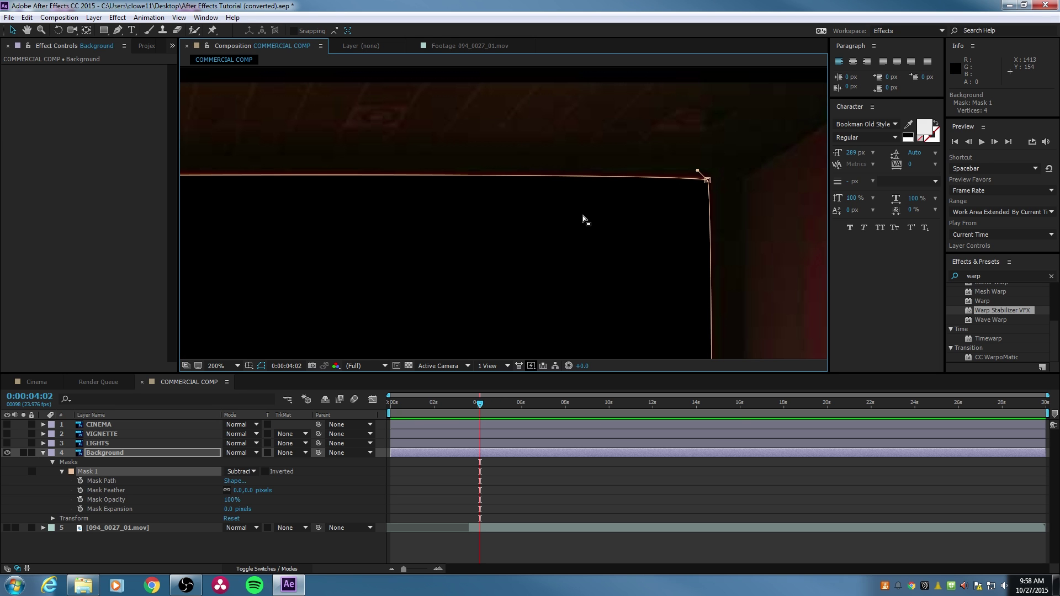
Fit the whole composition in view and check the screen cutout against the transparency grid
key("shift+slash")
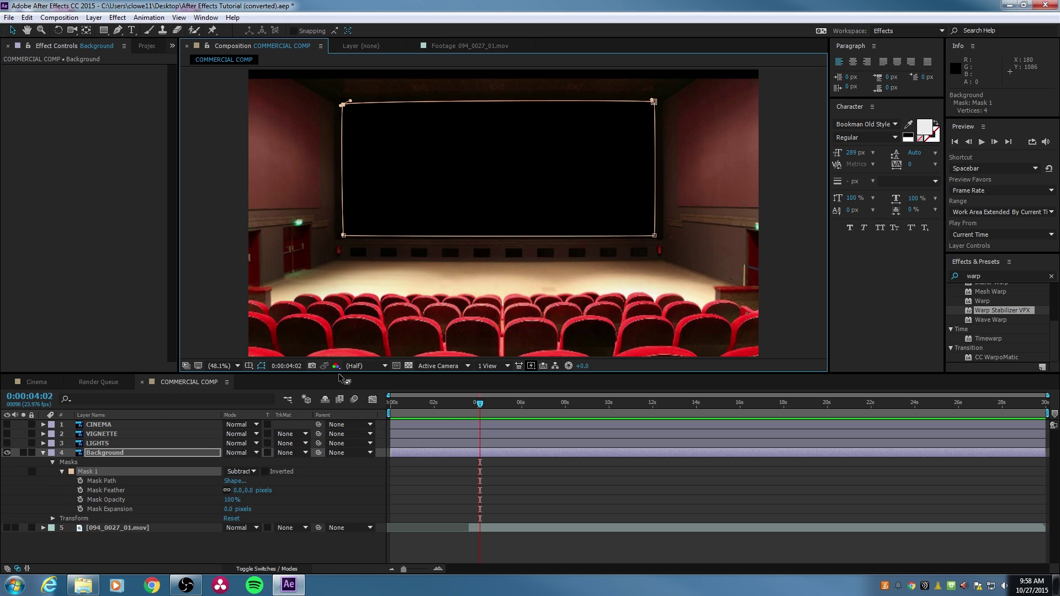
left_click(409, 365)
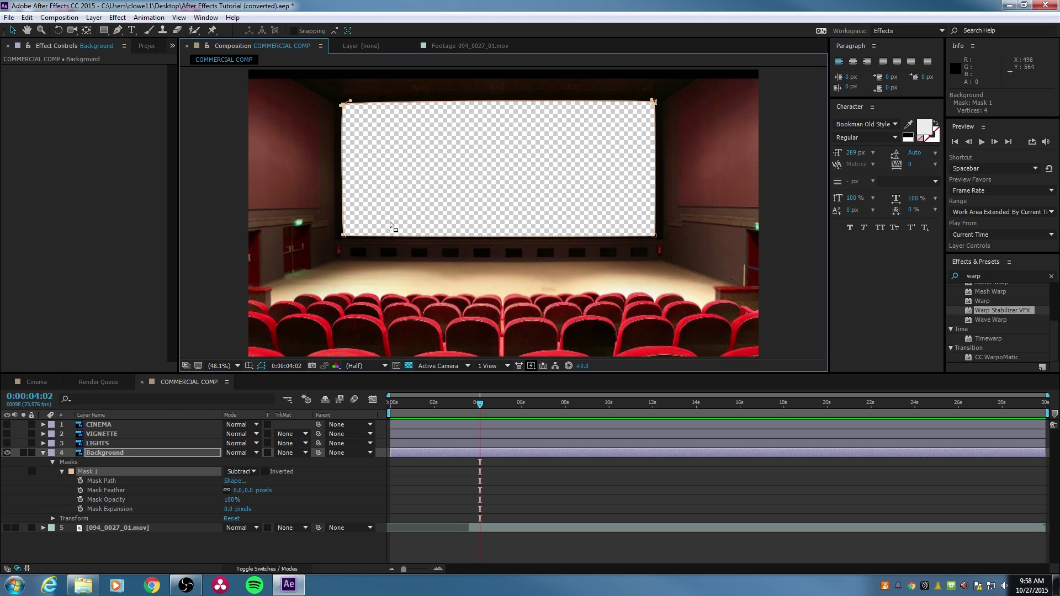
left_click(409, 365)
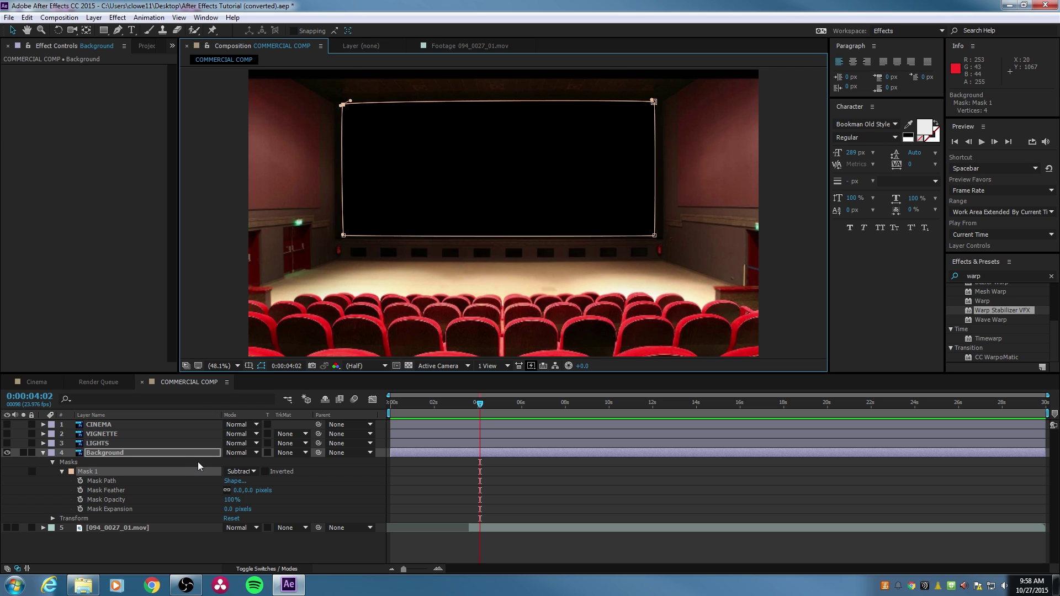
Set Mask 1's feather to 2 pixels
mouse_move(252, 493)
left_mouse_down()
mouse_move(292, 489)
mouse_move(249, 490)
left_mouse_up()
left_click(252, 490)
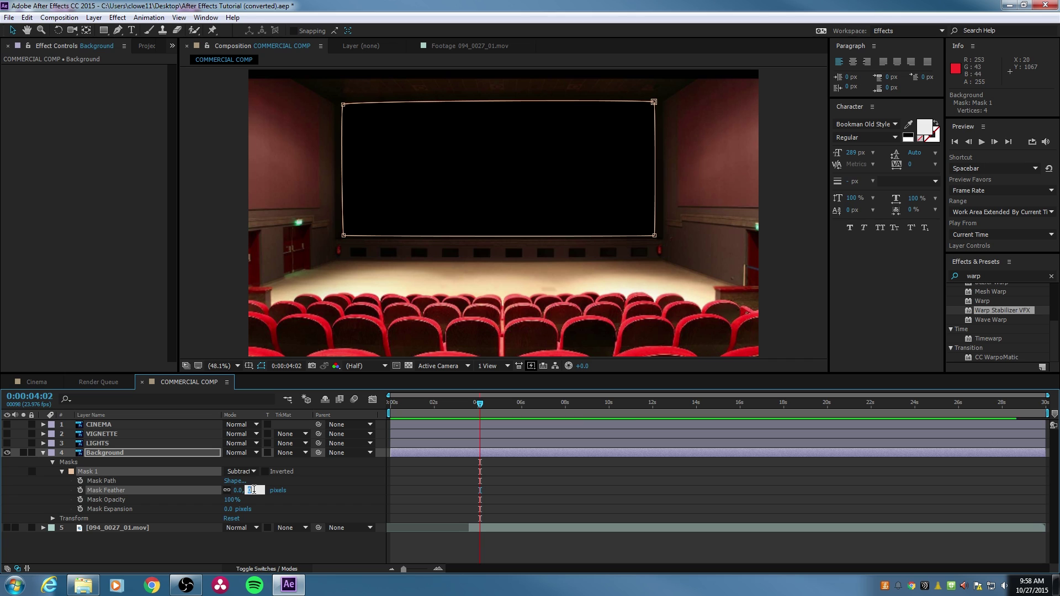
type("2")
key("Return")
Toggle the mask outline off and on to inspect the feathered edges of the screen cutout
key("ctrl+shift+h")
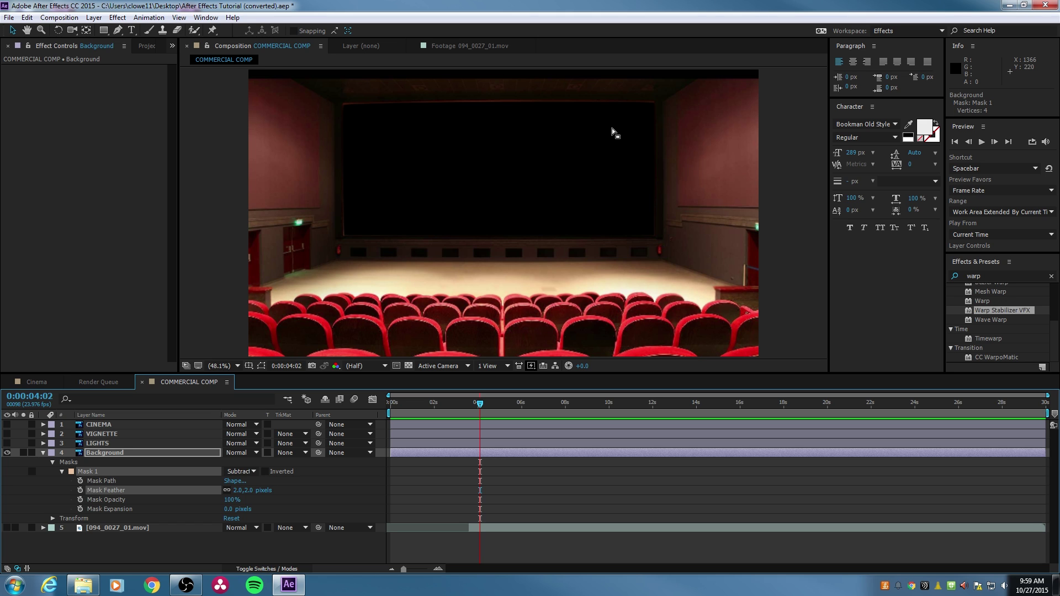
key("ctrl+shift+h")
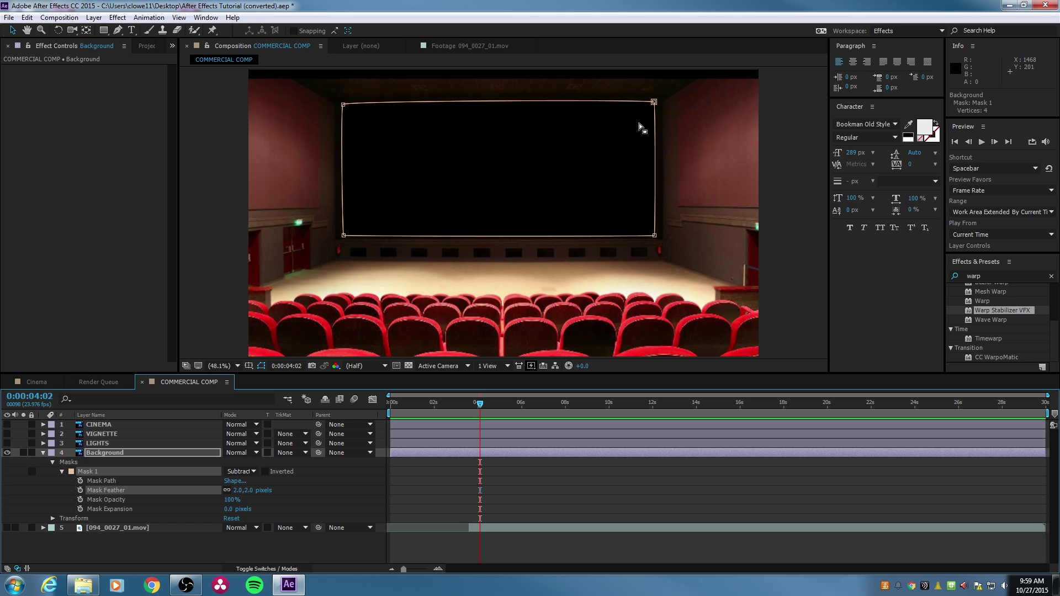
key("ctrl+shift+h")
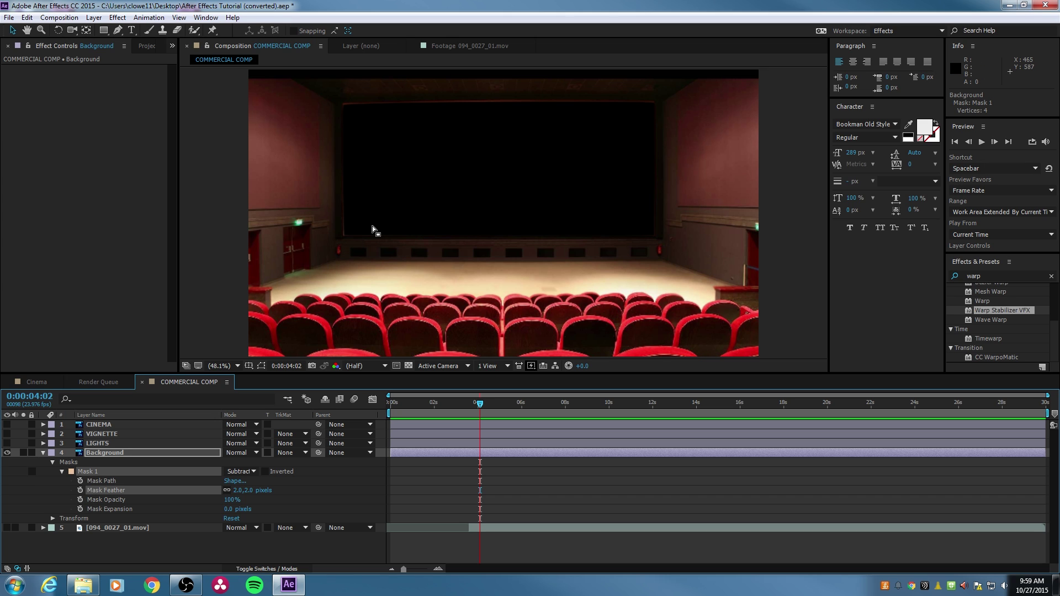
key("ctrl+shift+h")
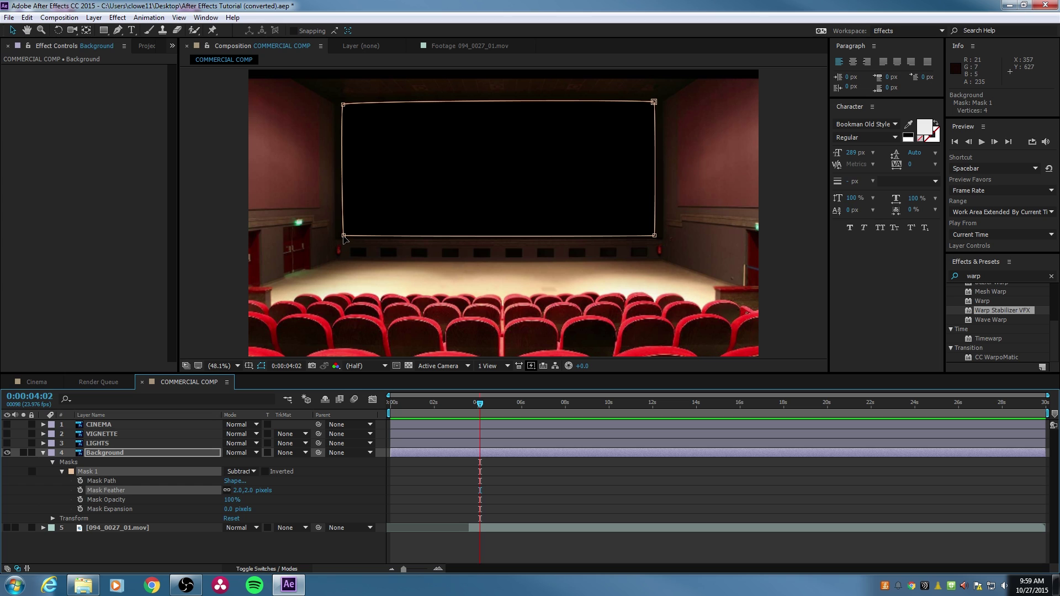
Nudge Mask 1's lower-left and upper corner vertices slightly outward to the screen border, and hide the mask outline
left_click_drag(343, 237, 342, 236)
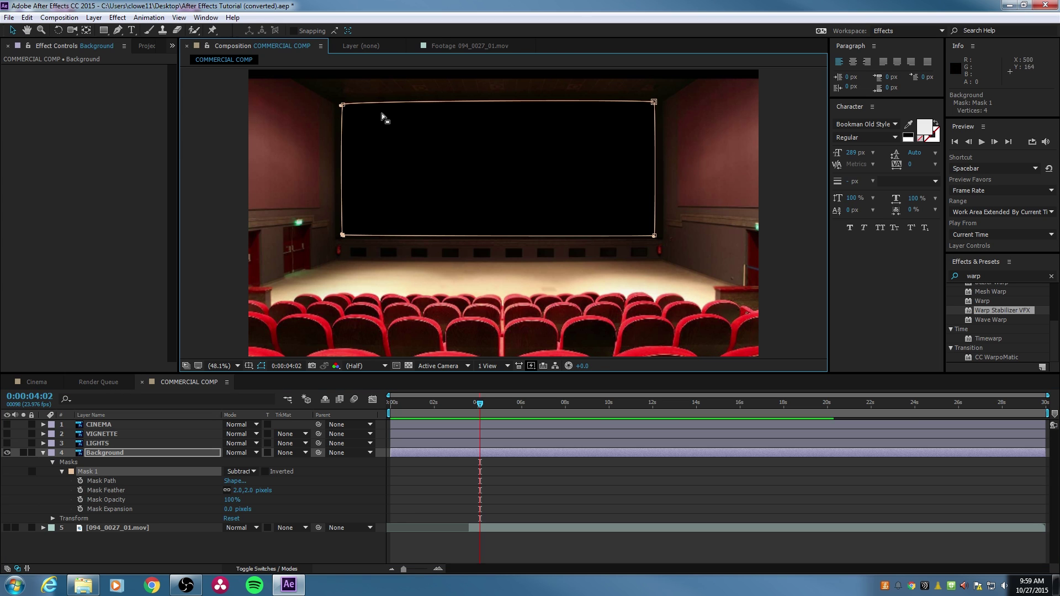
left_click(343, 105)
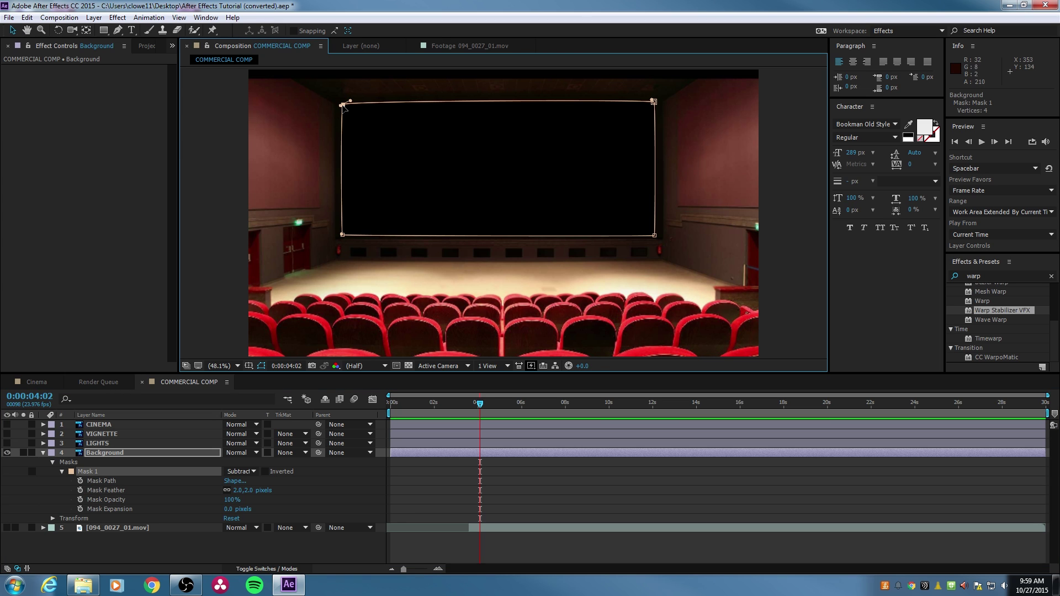
left_click(655, 102, "shift")
left_click_drag(654, 103, 654, 102)
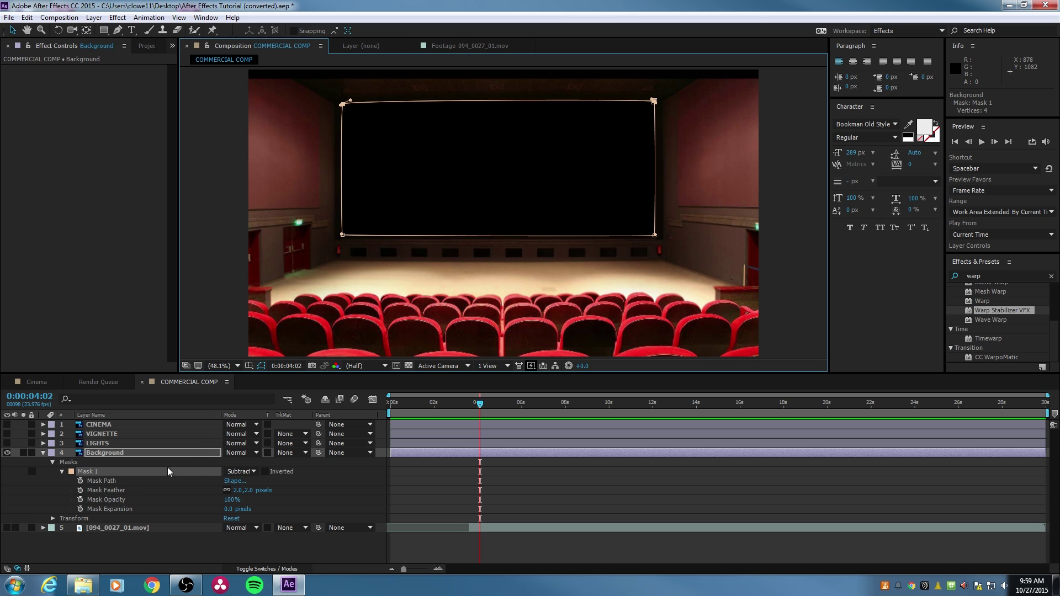
key("ctrl+shift+h")
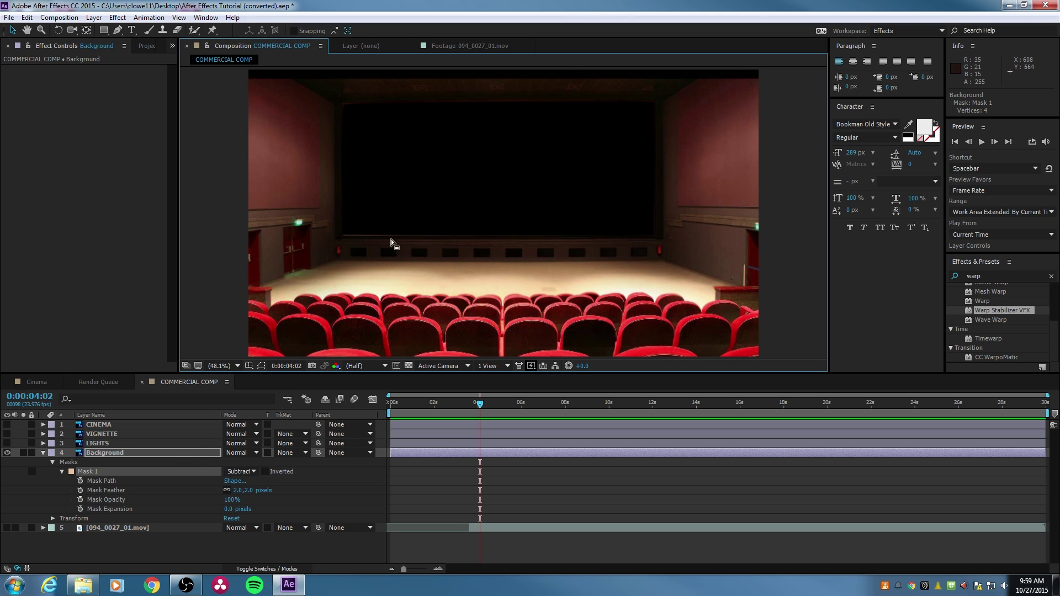
Set Mask 1's feather to 4 pixels and its expansion to 2 pixels
left_click(256, 491)
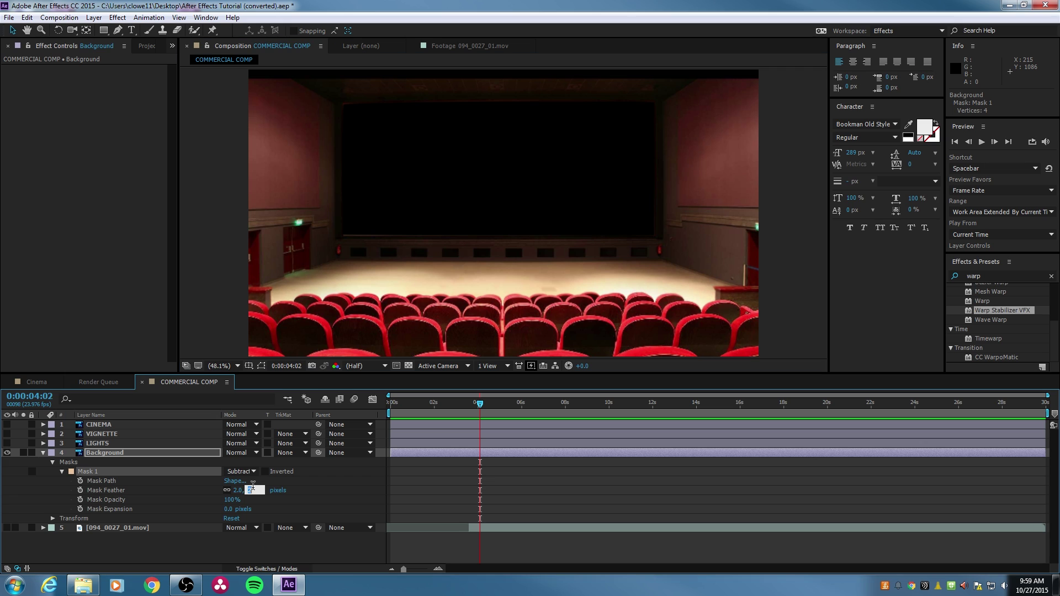
type("4")
key("Return")
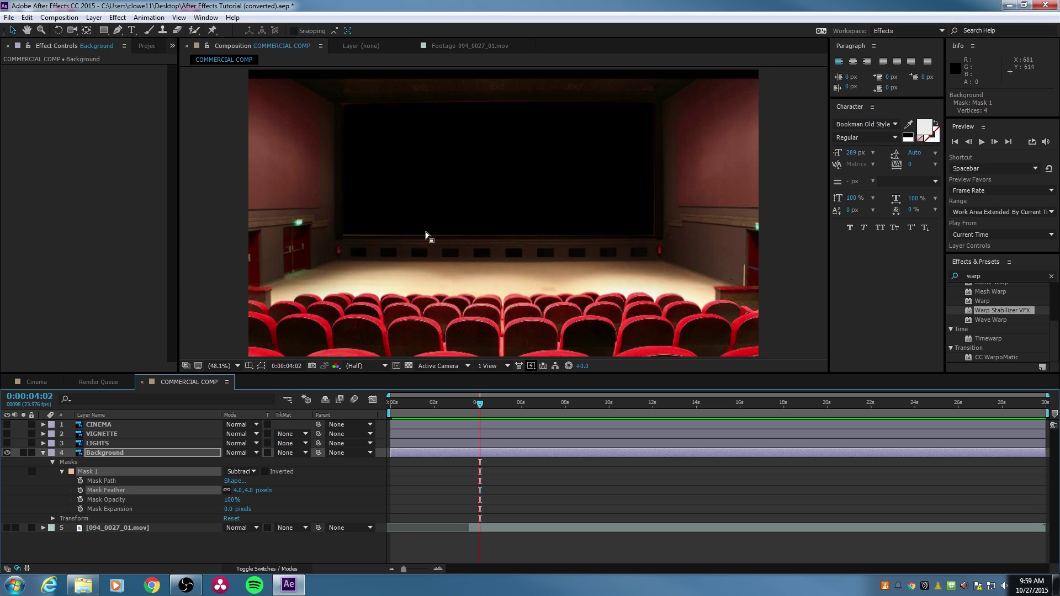
left_click(227, 509)
type("2")
key("Return")
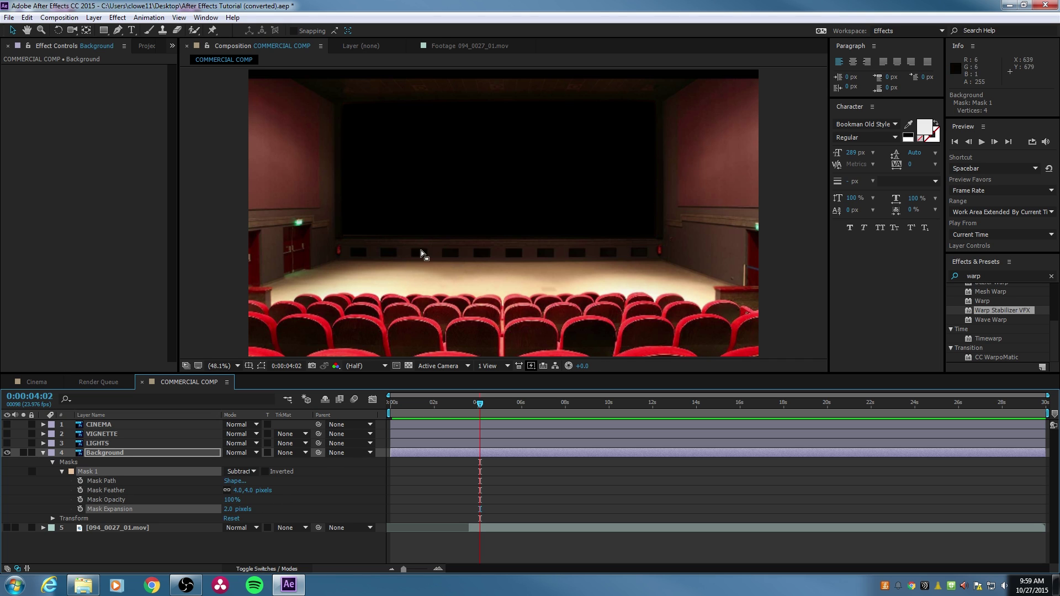
Collapse the Masks group and show the 094_0027_01.mov layer, comparing it with the Background layer hidden and shown
left_click(53, 462)
left_click(75, 511)
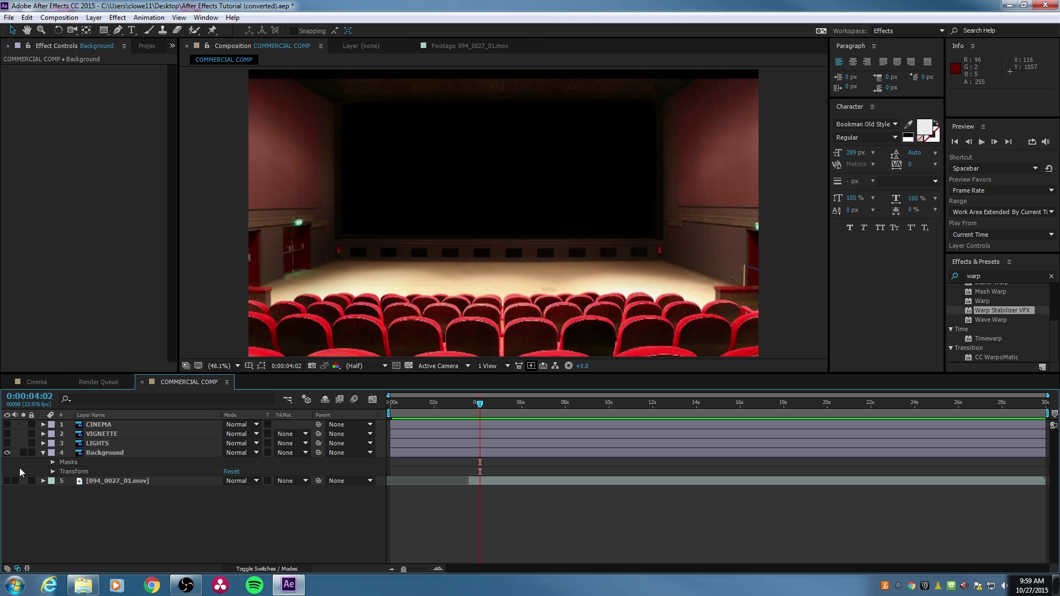
left_click(11, 481)
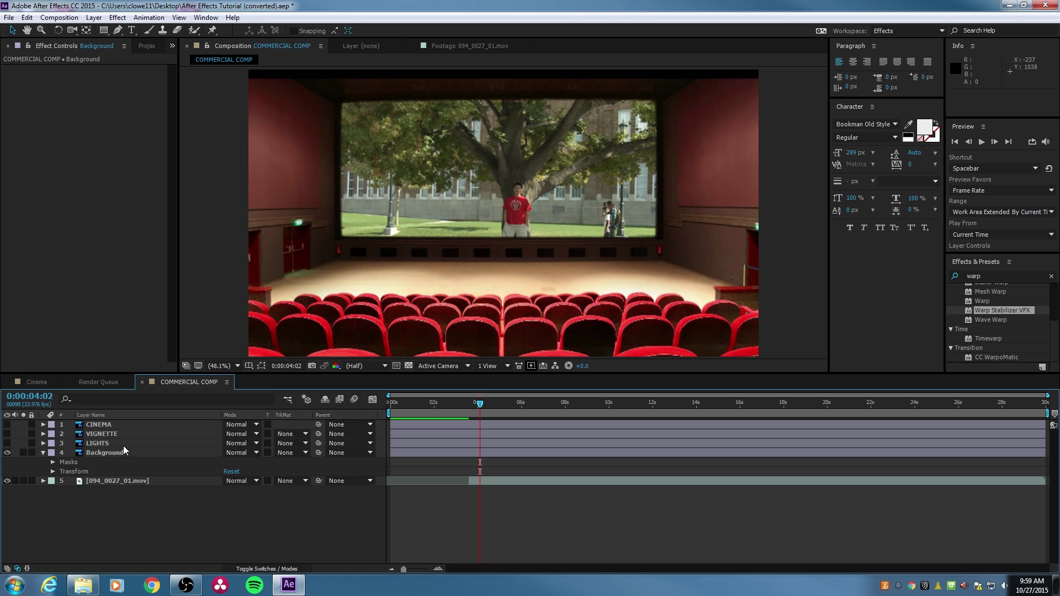
left_click(8, 452)
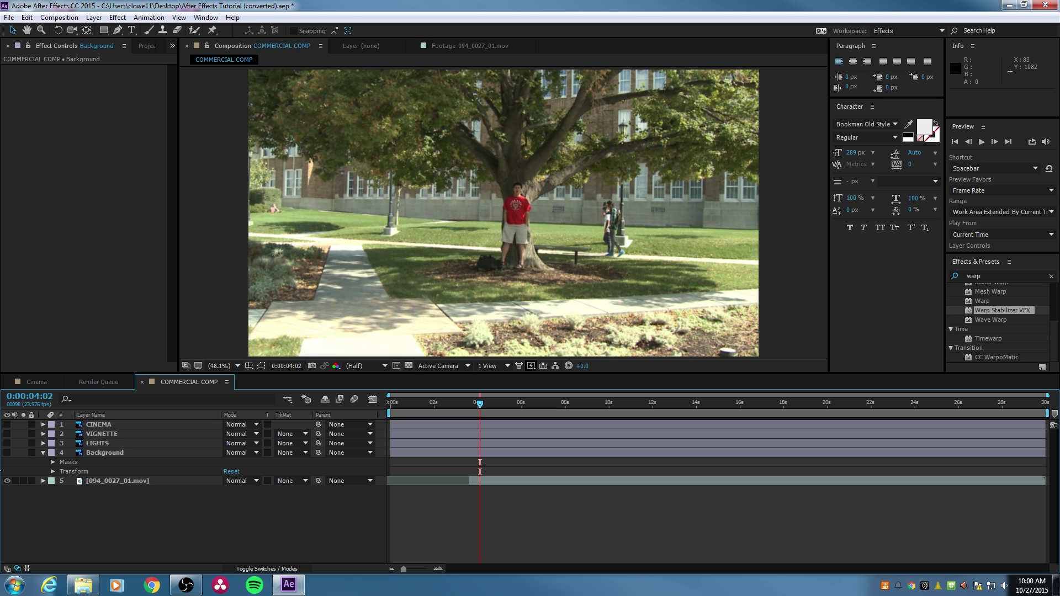
left_click(8, 452)
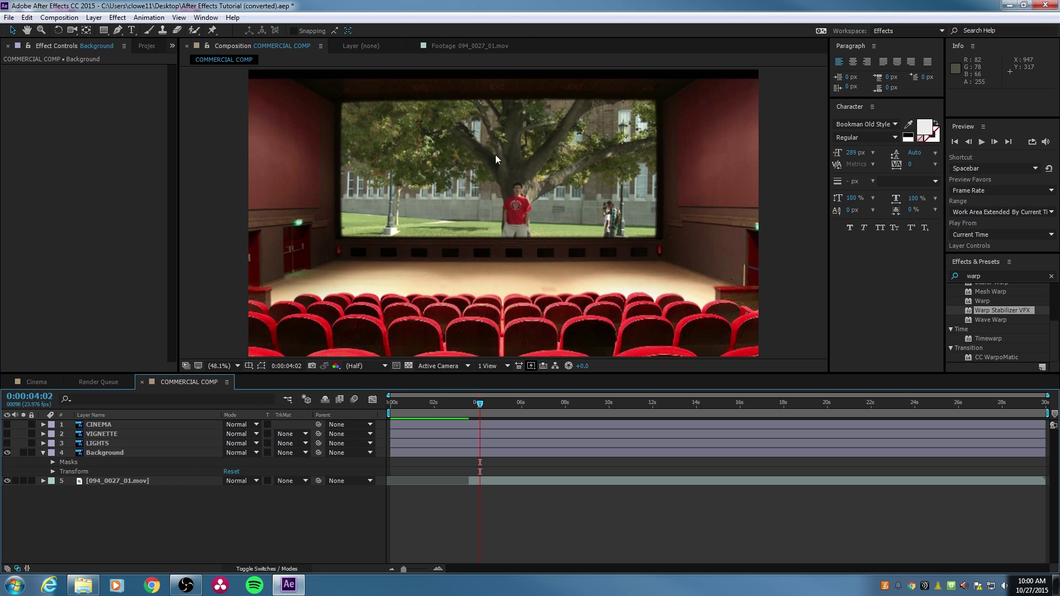
Scale the 094_0027_01.mov layer to 65.7% and move it up to position 957.9, 396.7 to fill the cinema screen
left_click(121, 480)
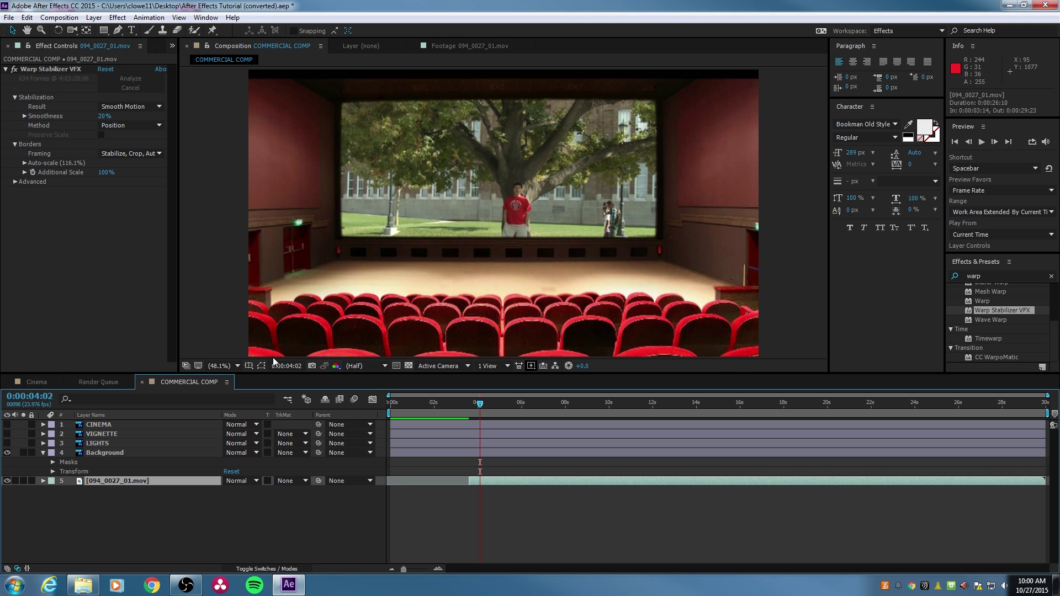
key("s")
left_click_drag(266, 494, 240, 491)
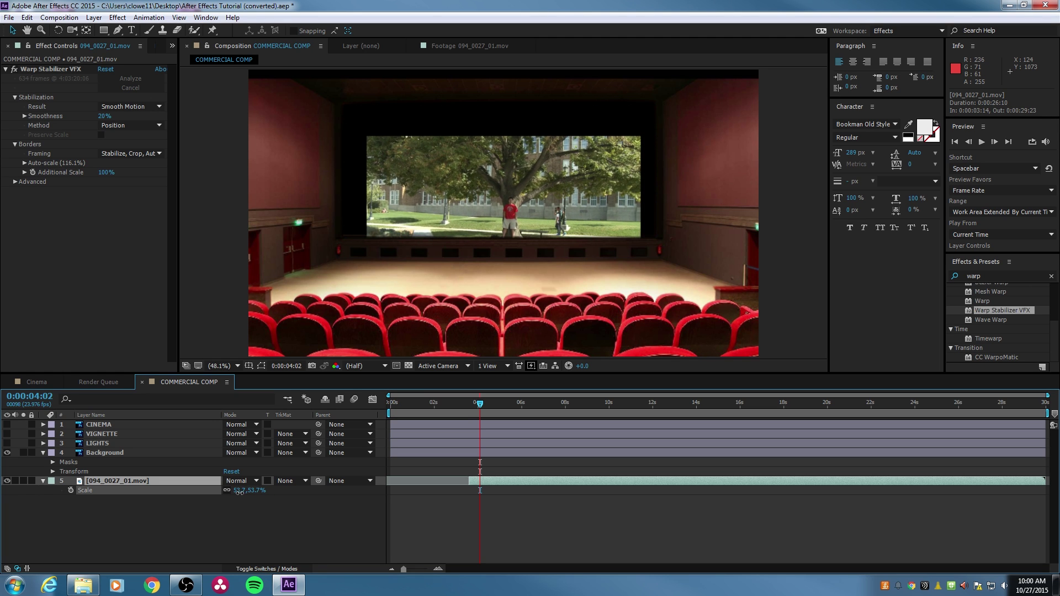
left_click_drag(480, 193, 480, 160)
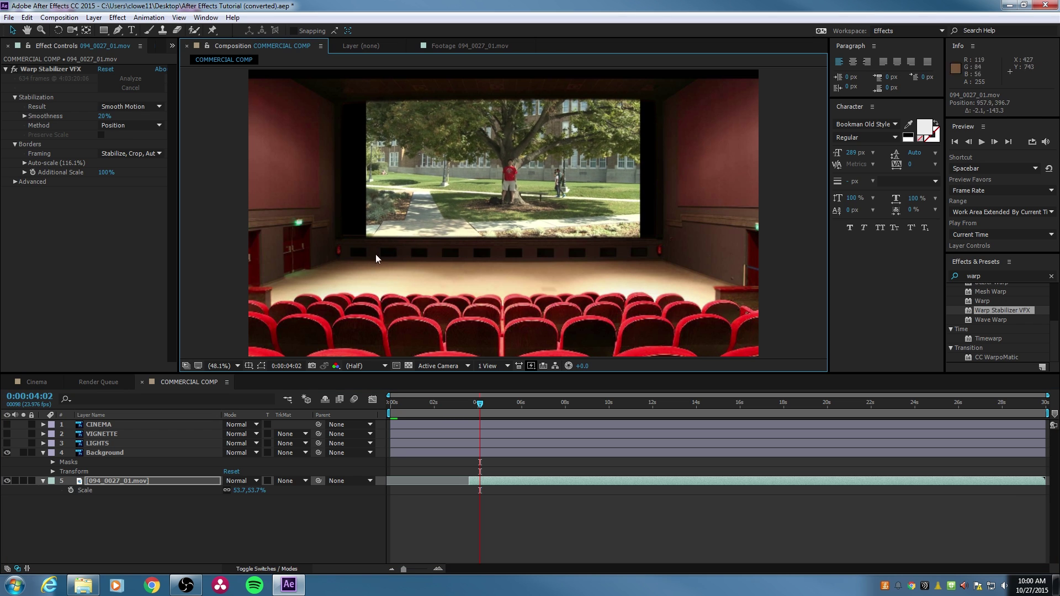
left_click_drag(241, 490, 250, 491)
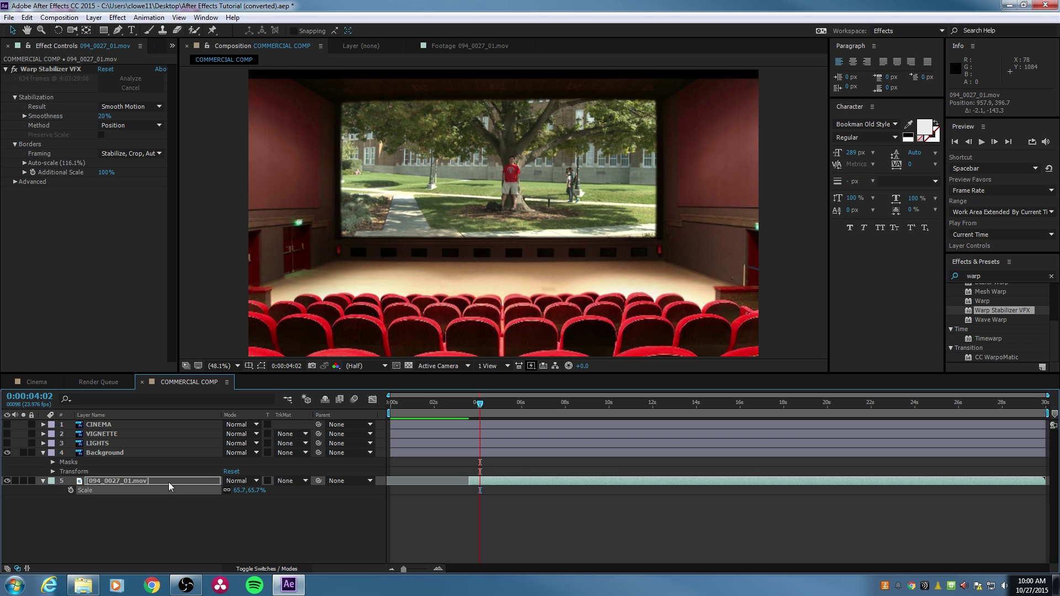
Toggle the Background layer off and on to check the clip's framing, and preview the composition from the start
left_click(8, 453)
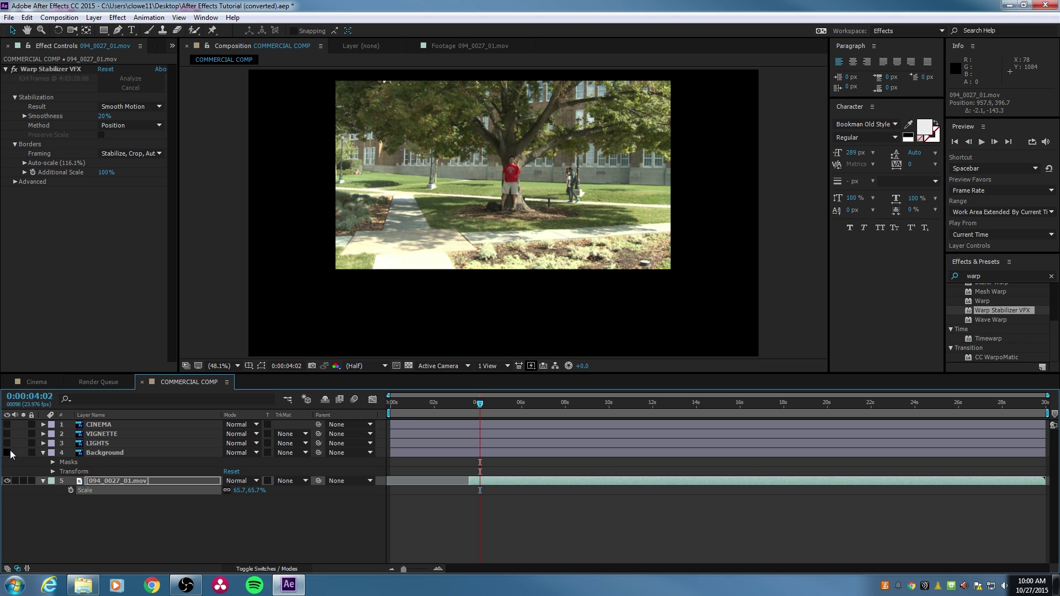
left_click(7, 452)
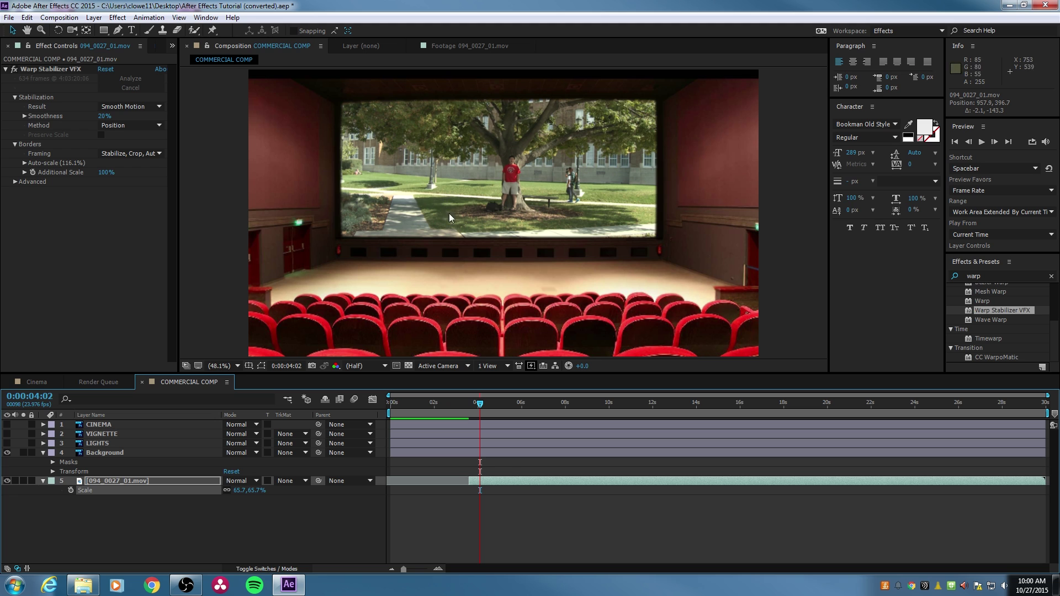
left_click(115, 454)
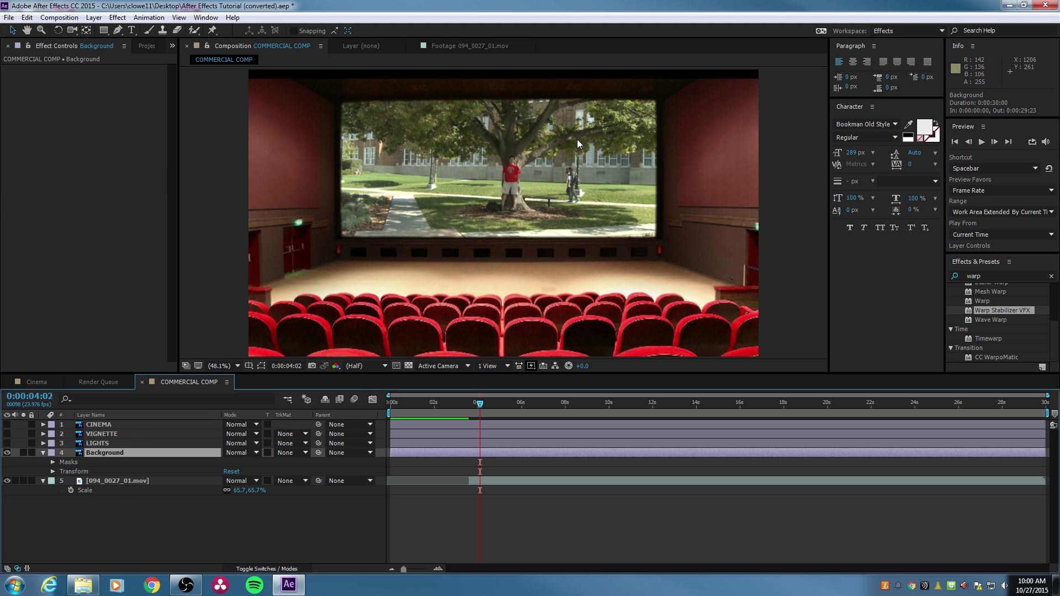
key("Home")
key("space")
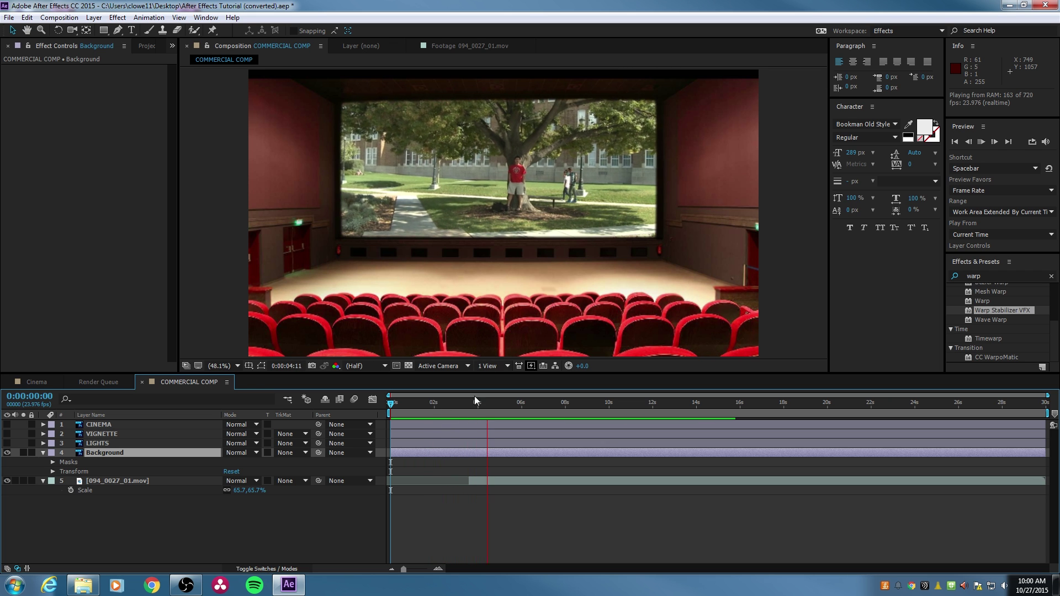
key("space")
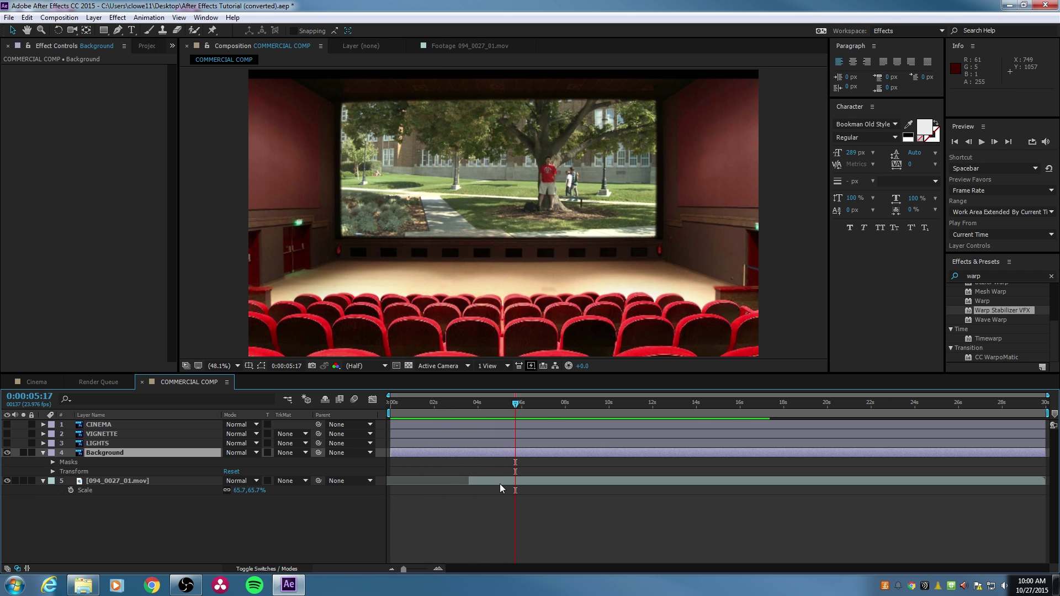
Try to shift the 094_0027_01.mov clip to start at 0:00:05:18, and preview the composition from the beginning
left_click_drag(491, 482, 537, 479)
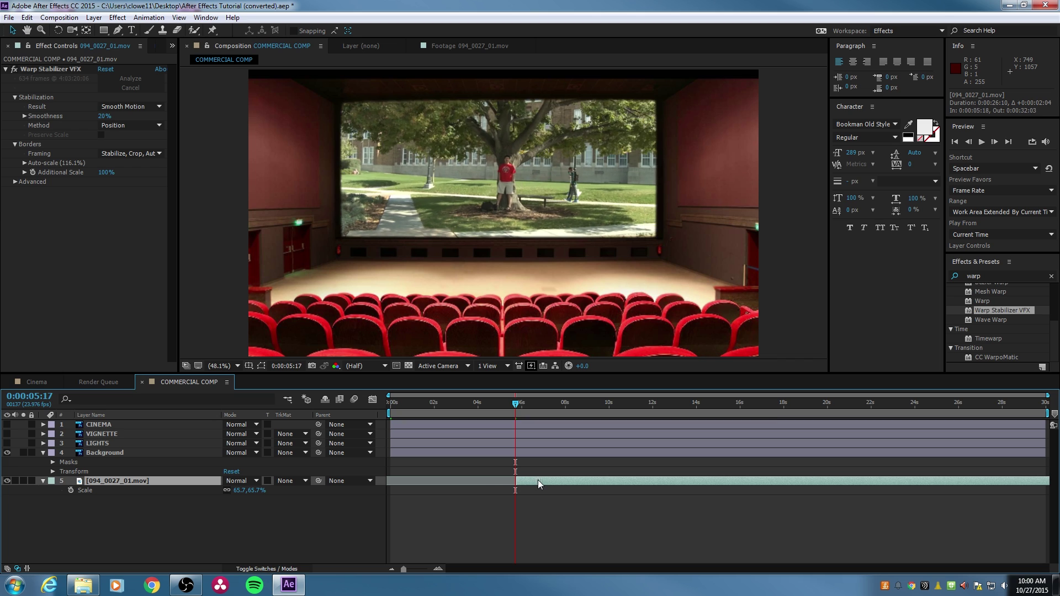
left_click_drag(515, 403, 374, 408)
key("space")
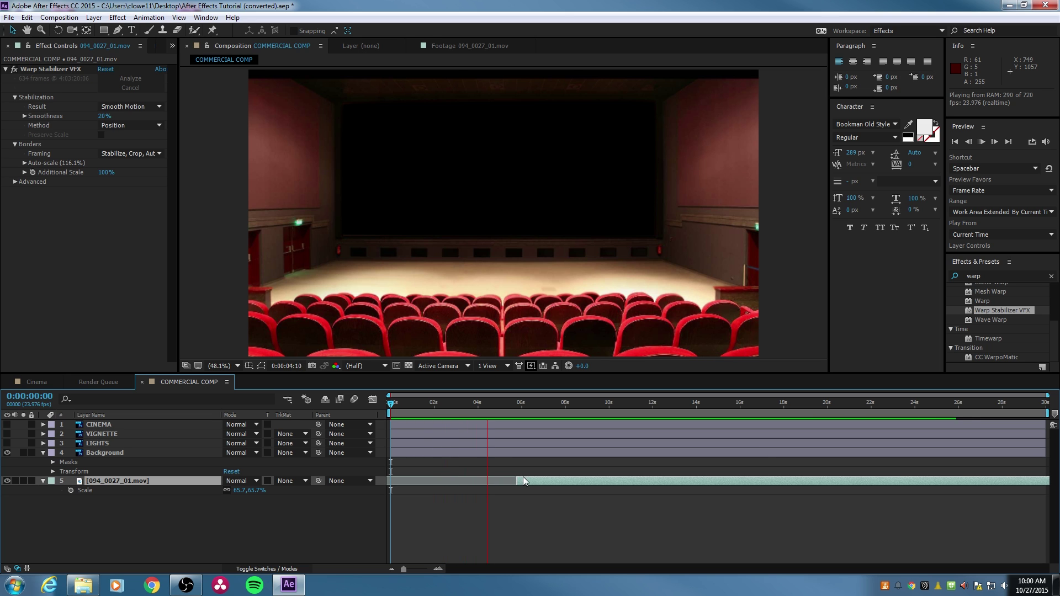
left_click_drag(481, 405, 435, 406)
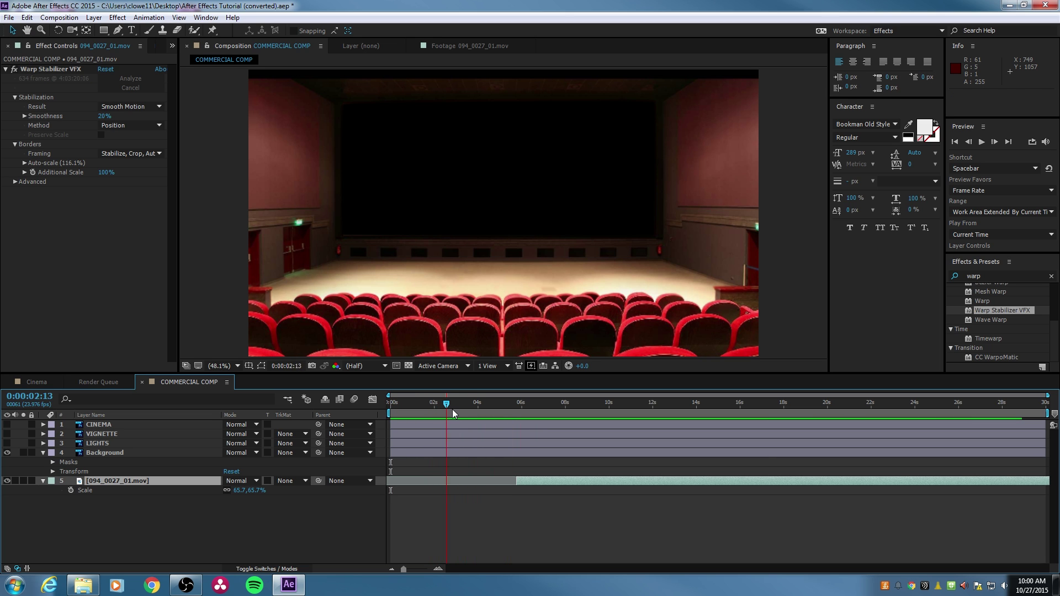
Undo the clip's time shift and return the current time to 0:00:00:00
left_click_drag(528, 480, 509, 482)
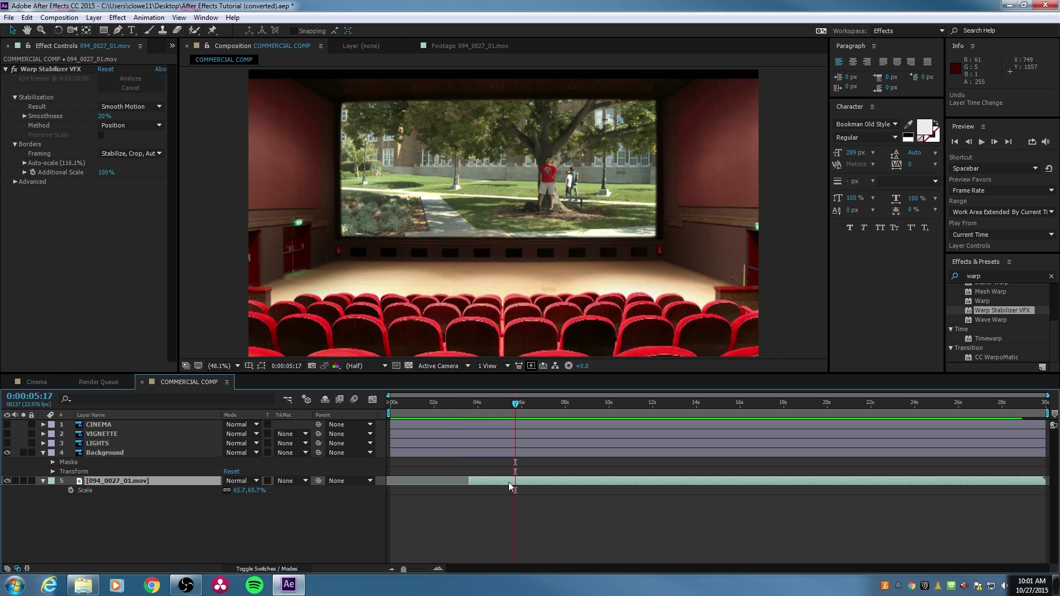
left_click_drag(483, 406, 383, 402)
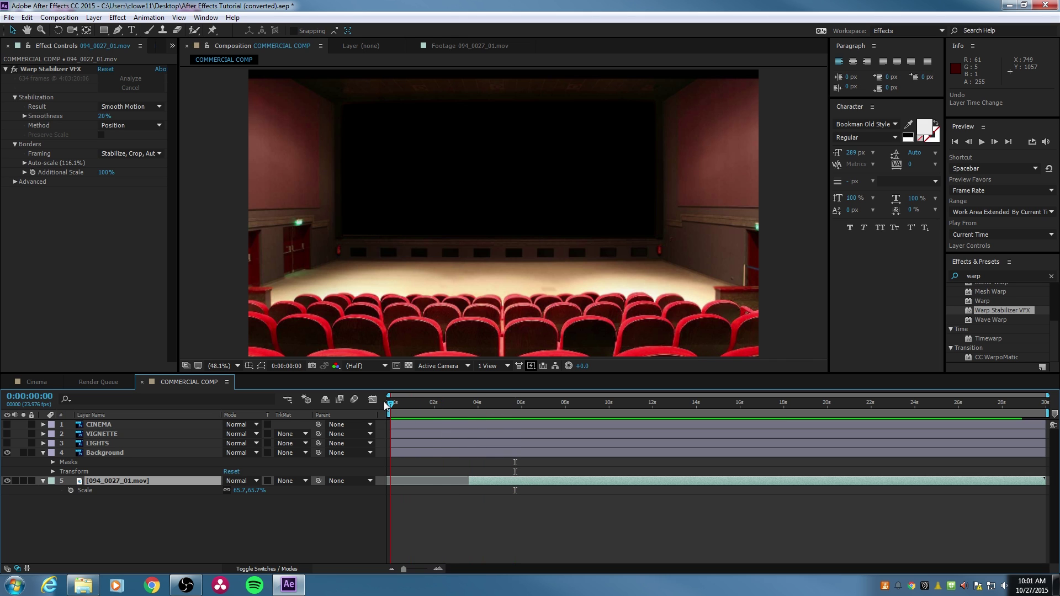
Preview the composition from the start and check the VIGNETTE layer by showing and hiding it
key("space")
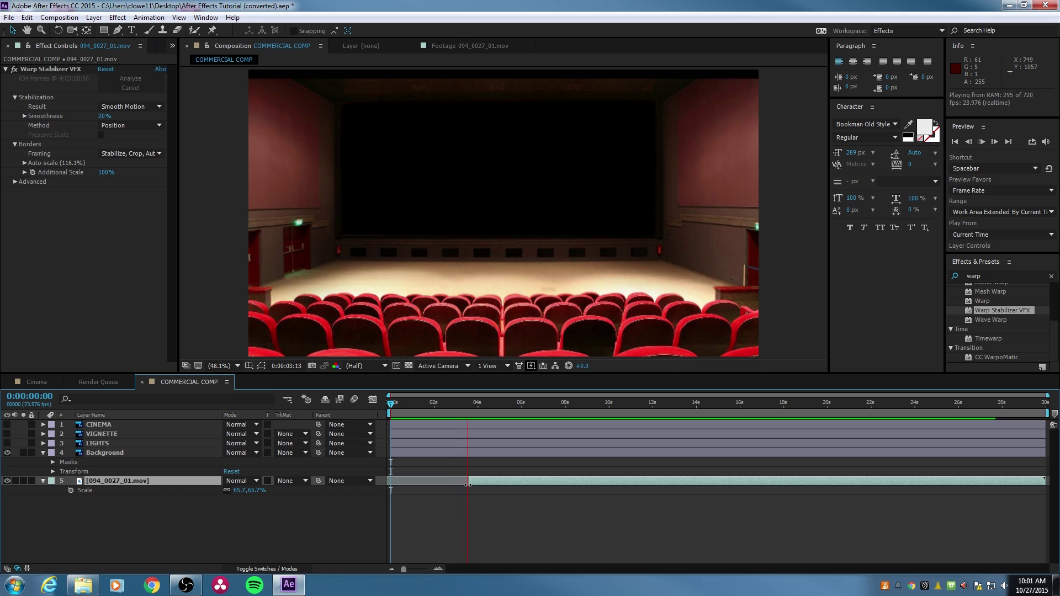
key("space")
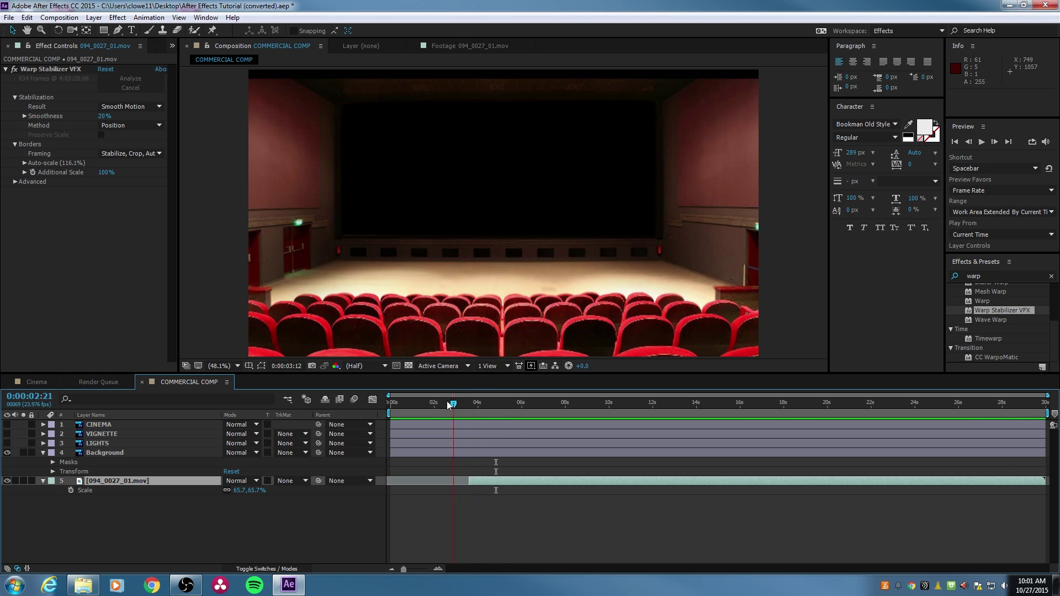
left_click(7, 433)
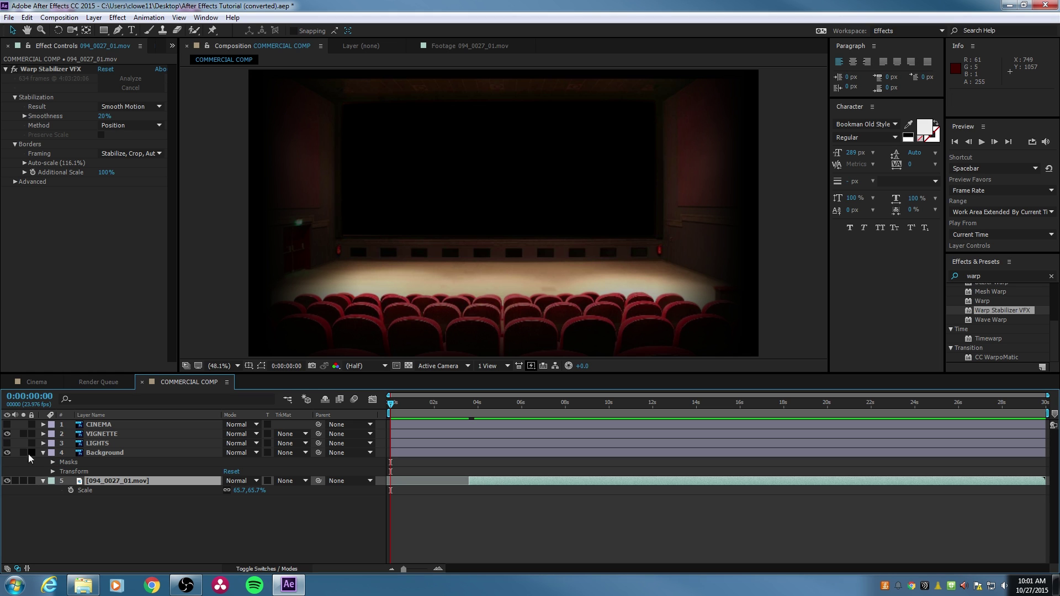
left_click(7, 434)
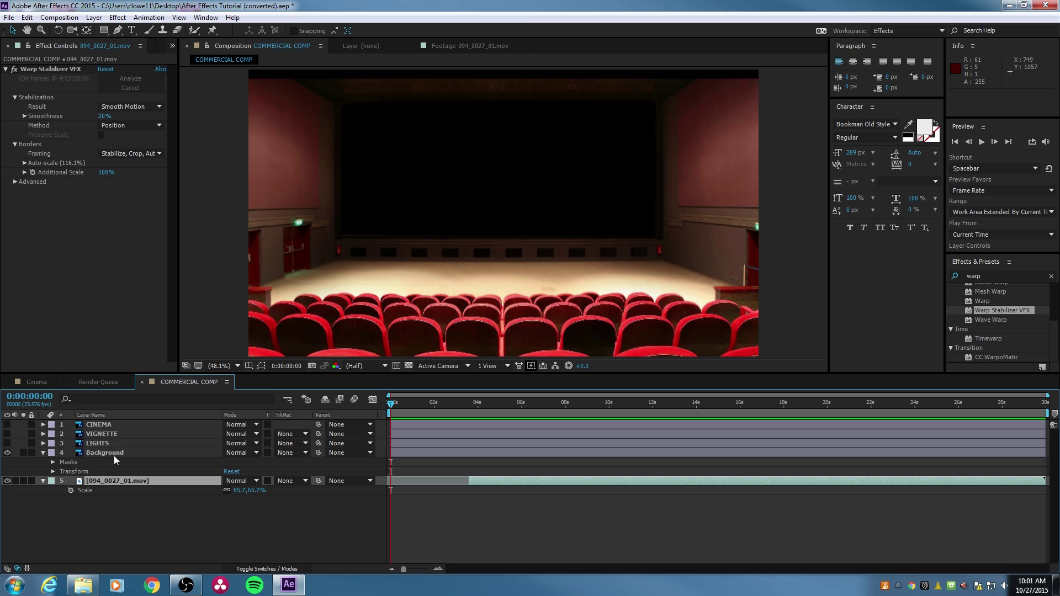
Duplicate the Background layer and move the copy directly beneath the original, above the 094_0027_01.mov clip
left_click(119, 452)
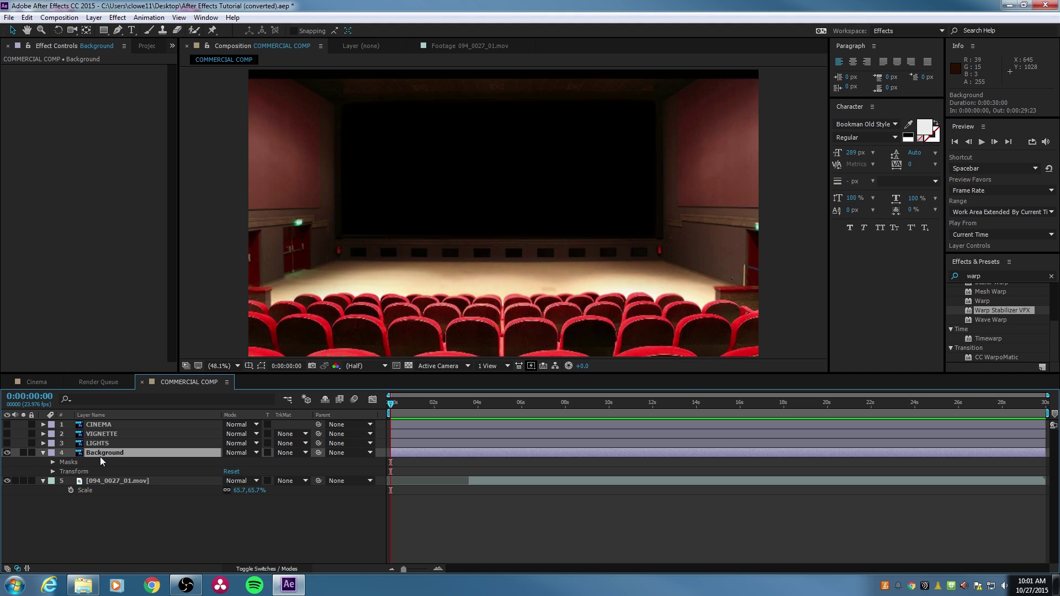
key("ctrl+d")
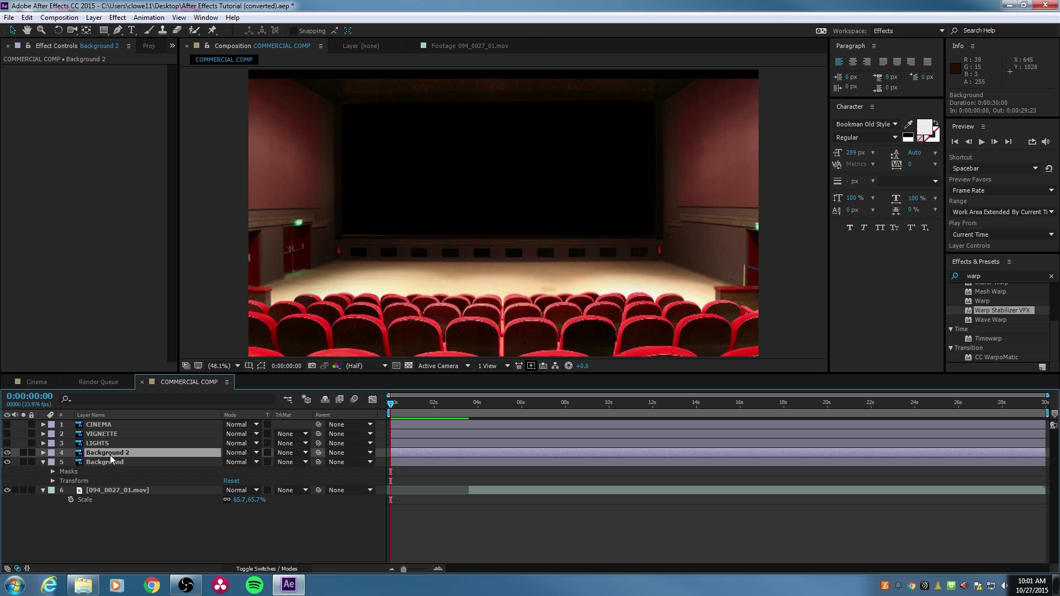
left_click_drag(112, 457, 110, 478)
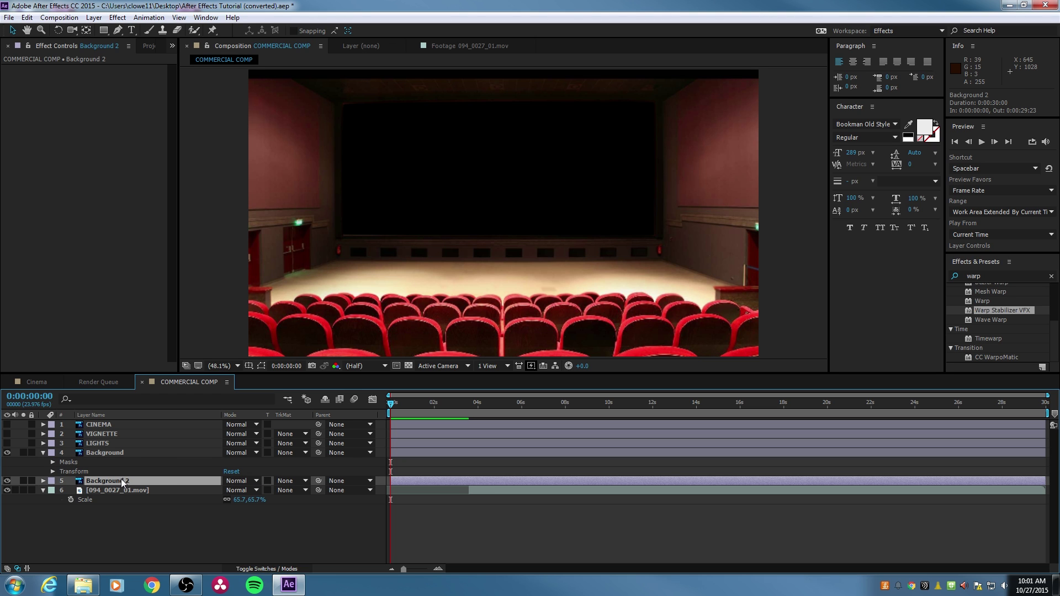
Rename the duplicated Background layer as MOVIE SCREEN
double_click(126, 480)
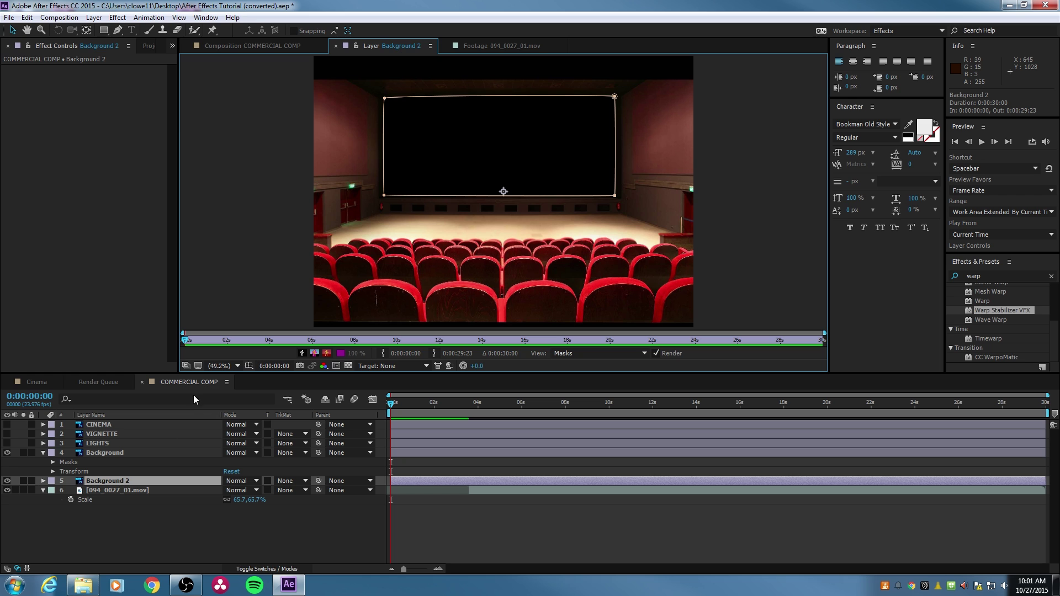
left_click(285, 47)
left_click(115, 495)
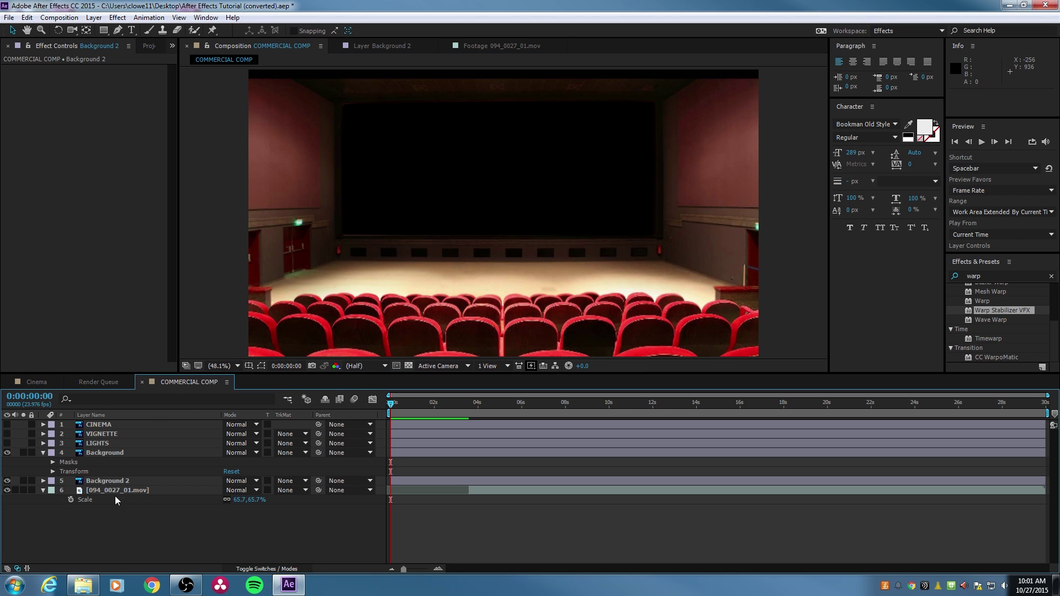
left_click(114, 481)
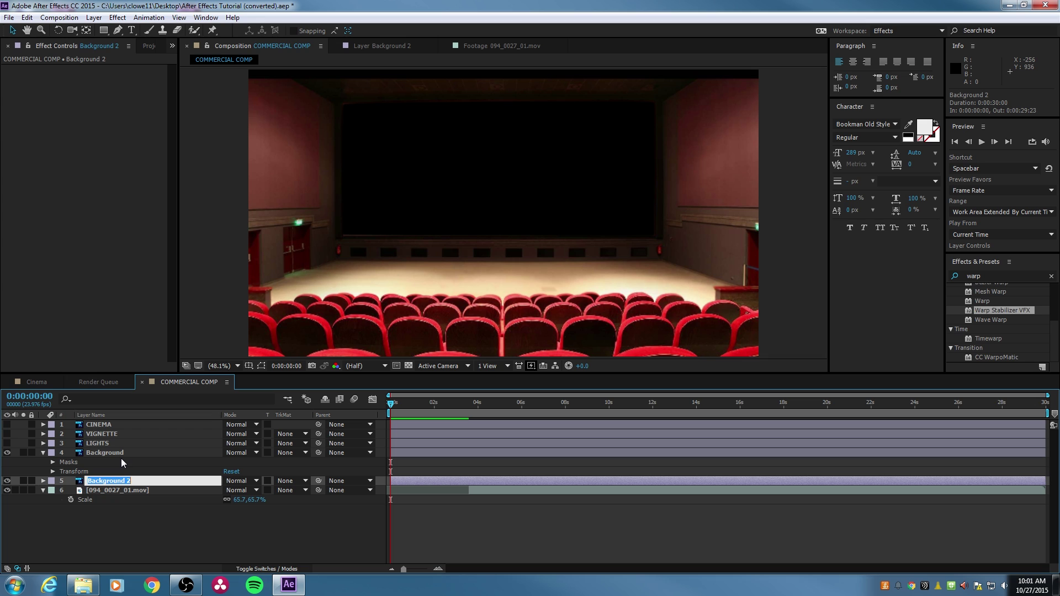
type("REEN")
key("Return")
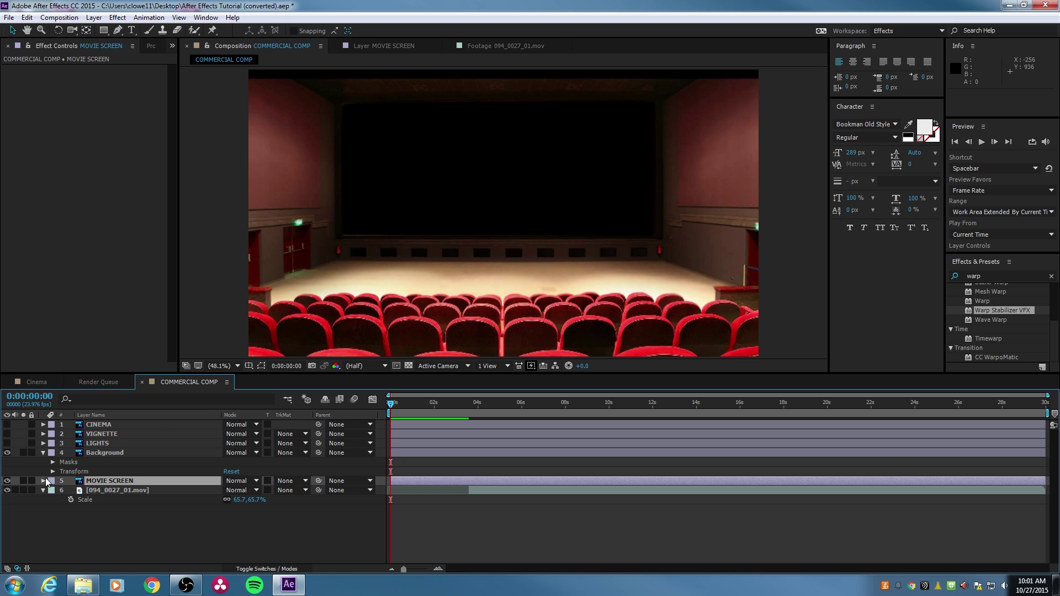
Delete Mask 1 from the MOVIE SCREEN layer and collapse its properties
left_click(43, 481)
left_click(53, 490)
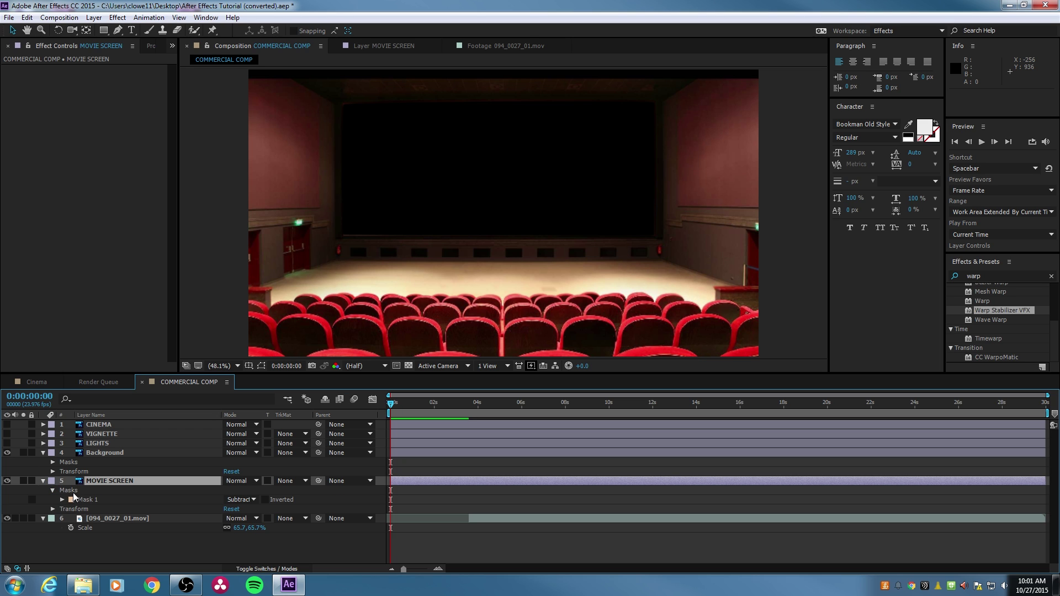
left_click(91, 499)
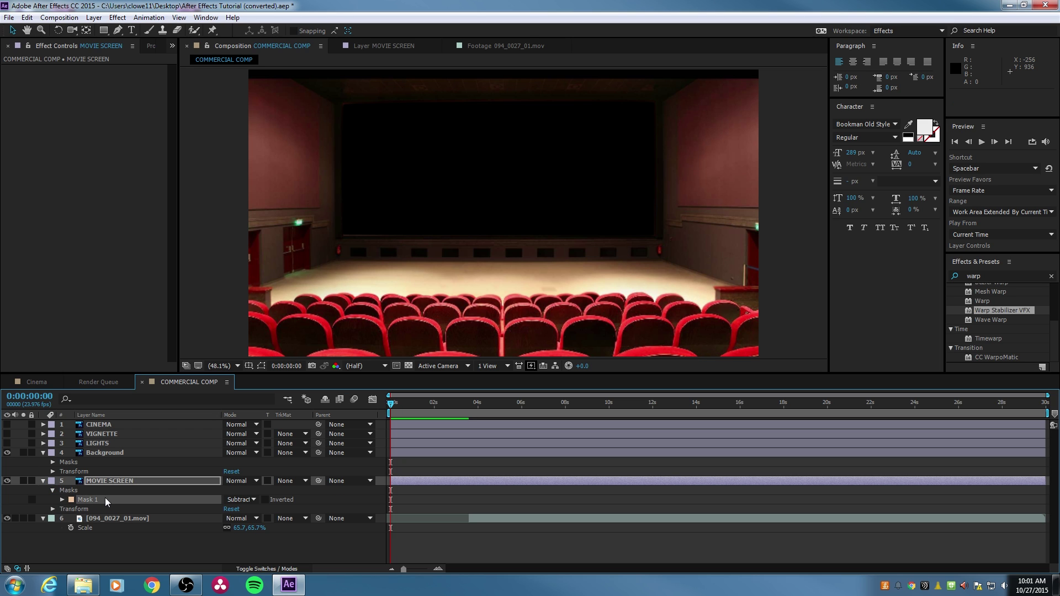
key("Delete")
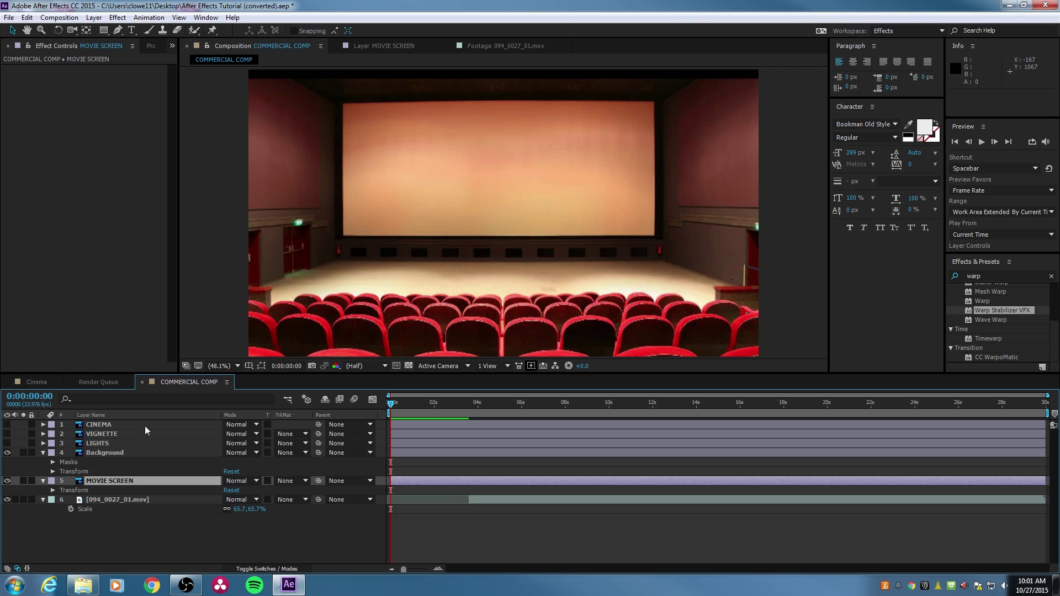
left_click(43, 481)
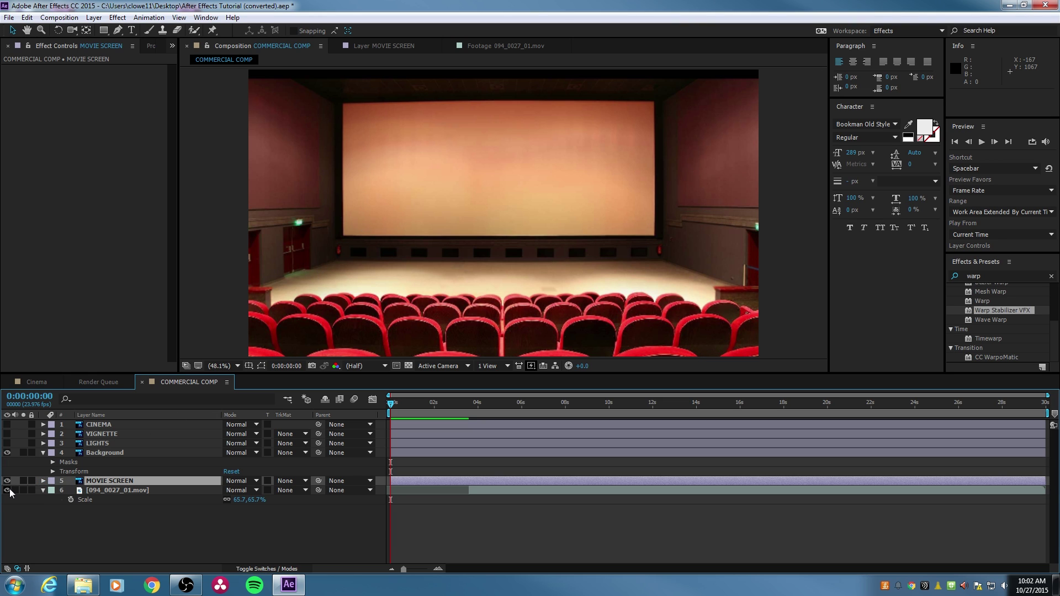
Check how the layers stack by hiding and reshowing Background and MOVIE SCREEN over the clip at 0:00:04:13
left_click_drag(7, 453, 7, 491)
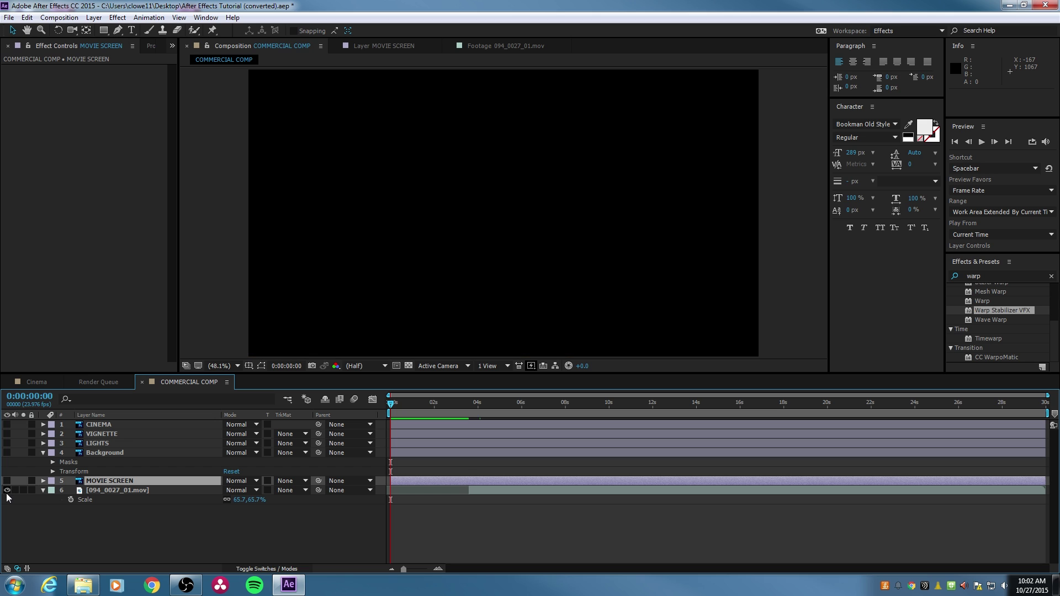
left_click(7, 490)
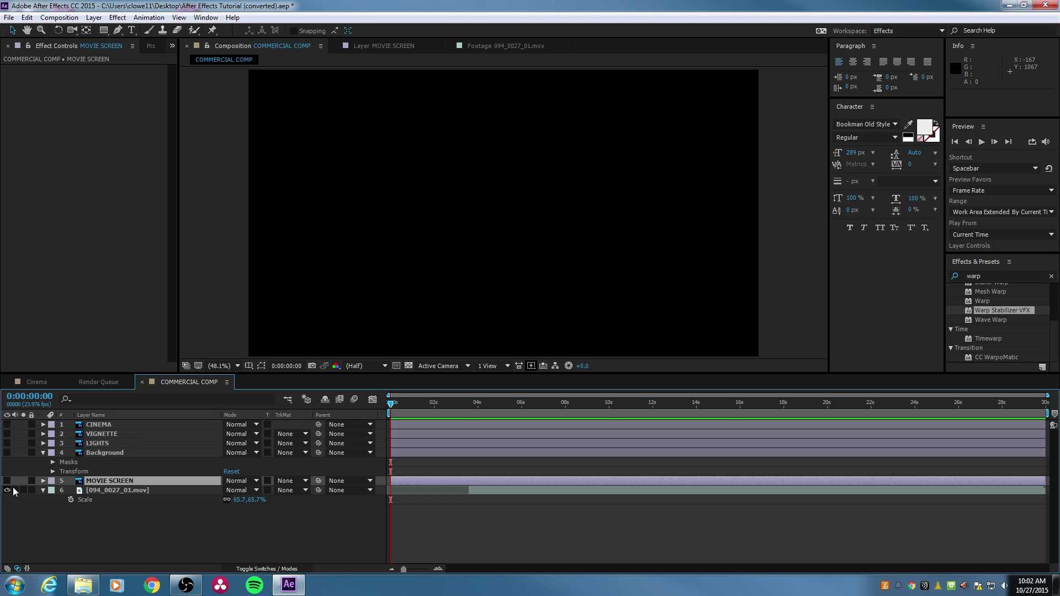
left_click(490, 403)
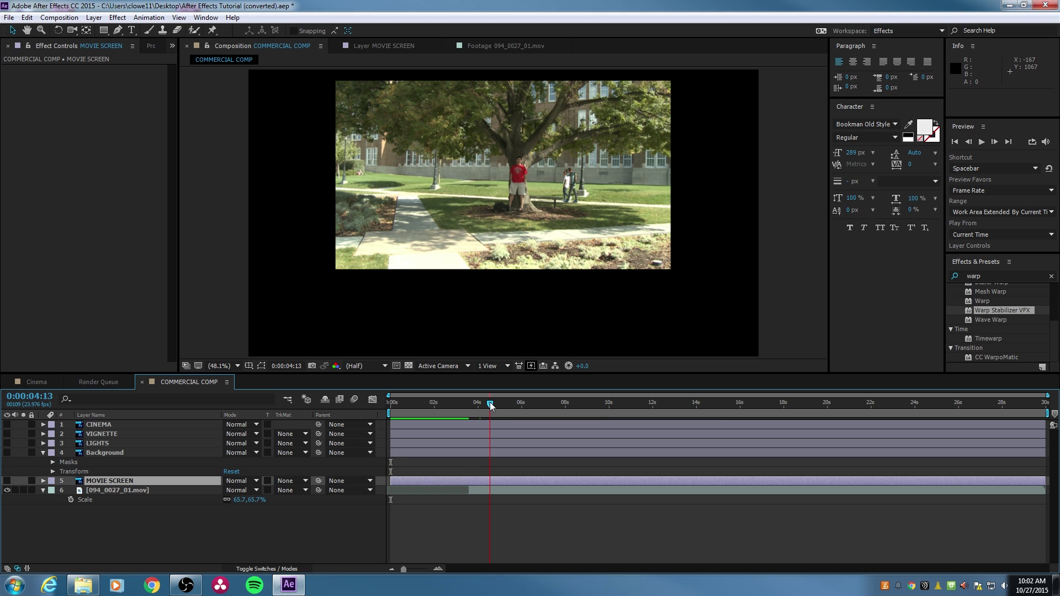
left_click(8, 453)
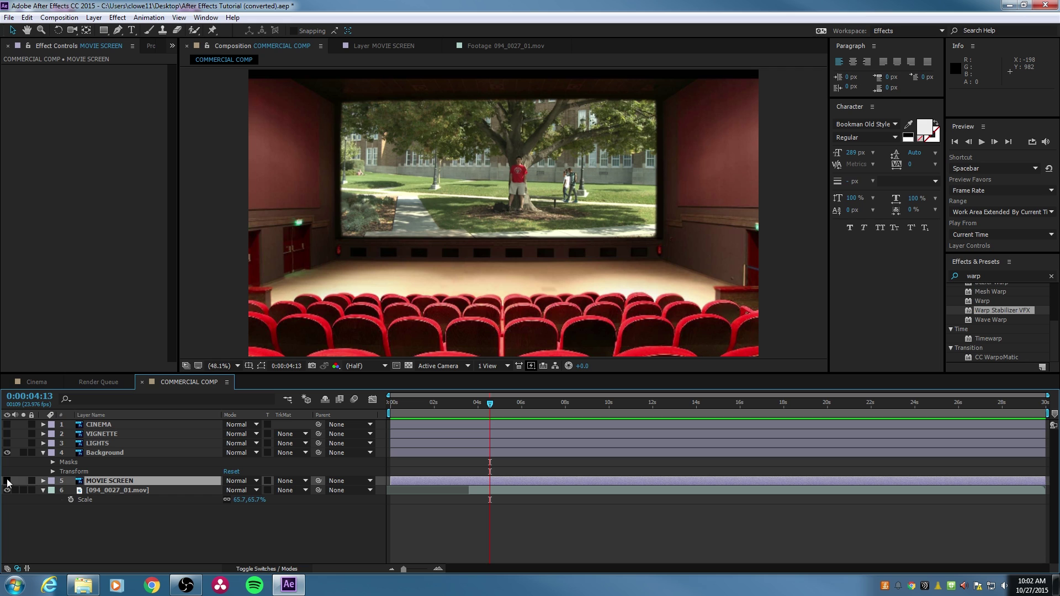
left_click(7, 481)
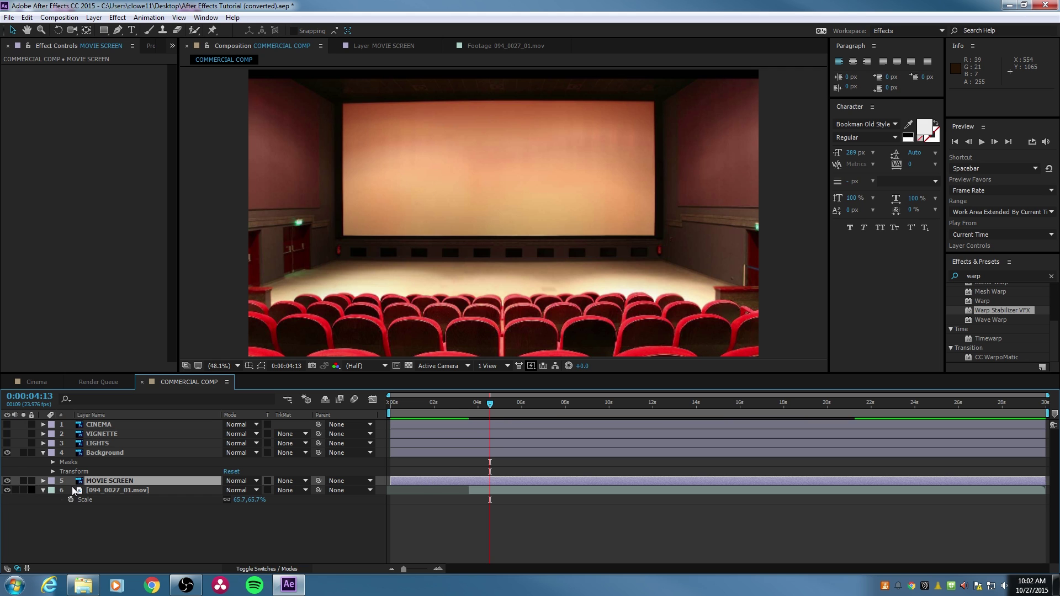
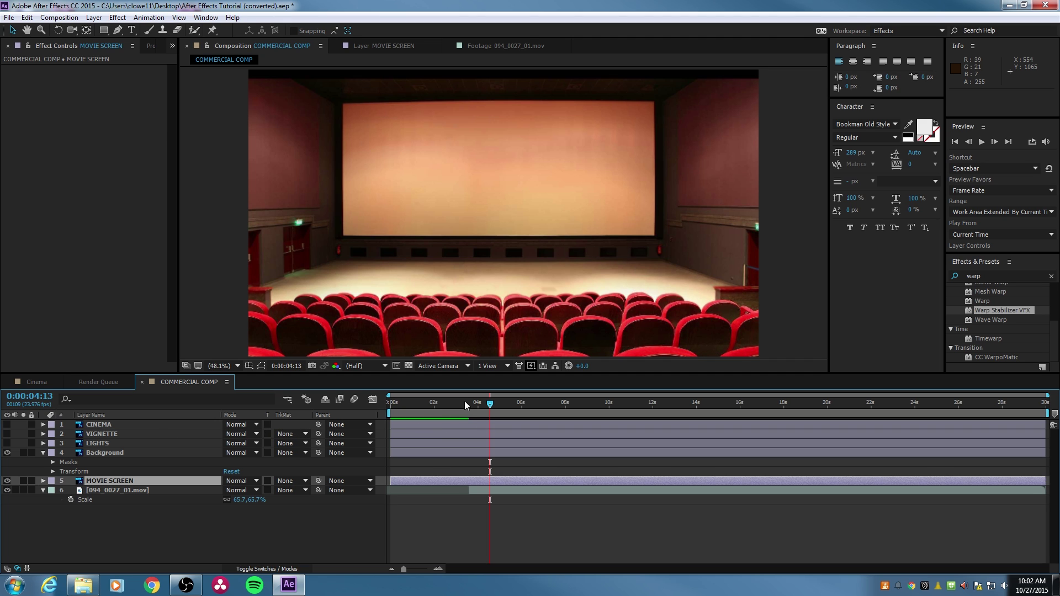
Trim the end of the MOVIE SCREEN layer to 0:00:03:14, where the video clip starts, and preview the cut
key("Home")
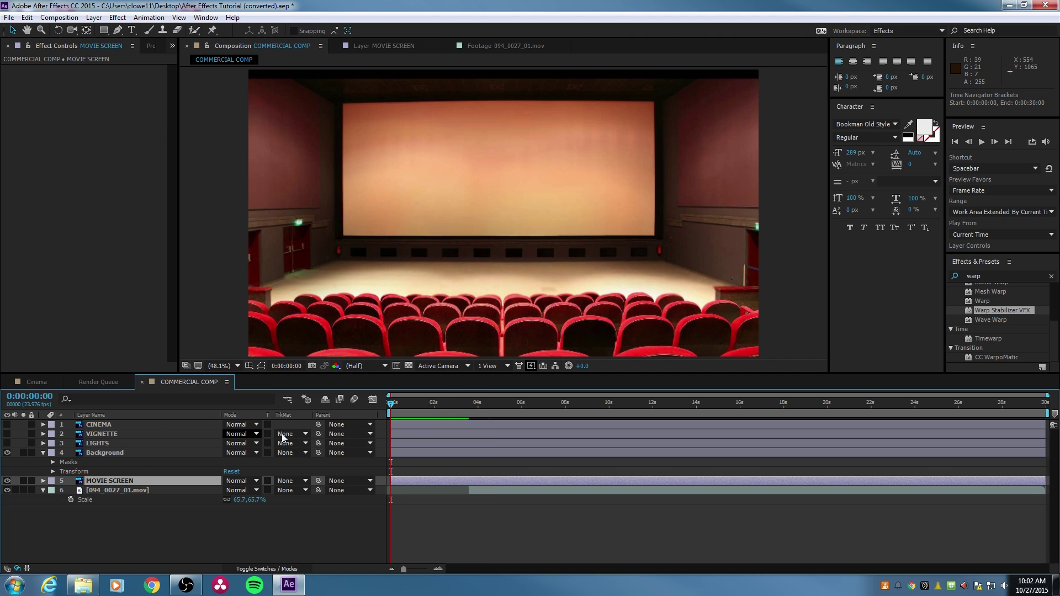
left_click_drag(403, 402, 469, 407)
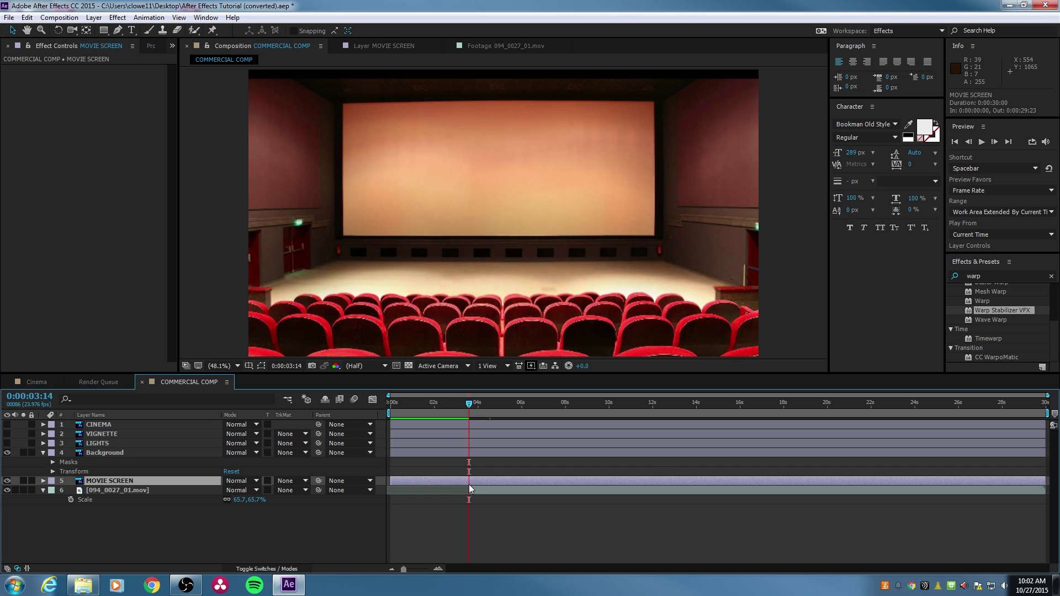
key("alt+bracketright")
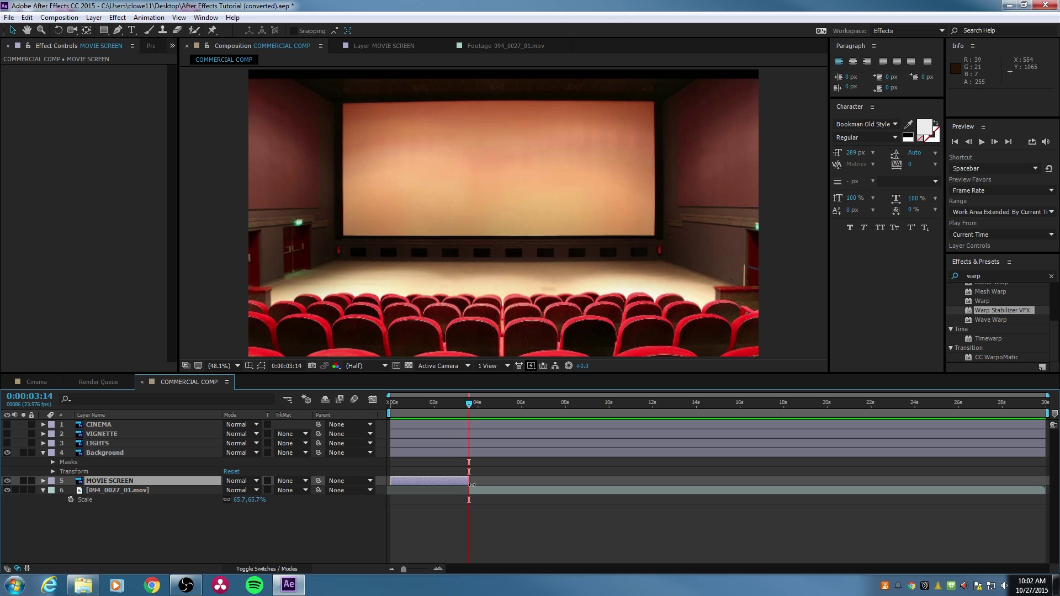
left_click_drag(471, 411, 463, 401)
key("space")
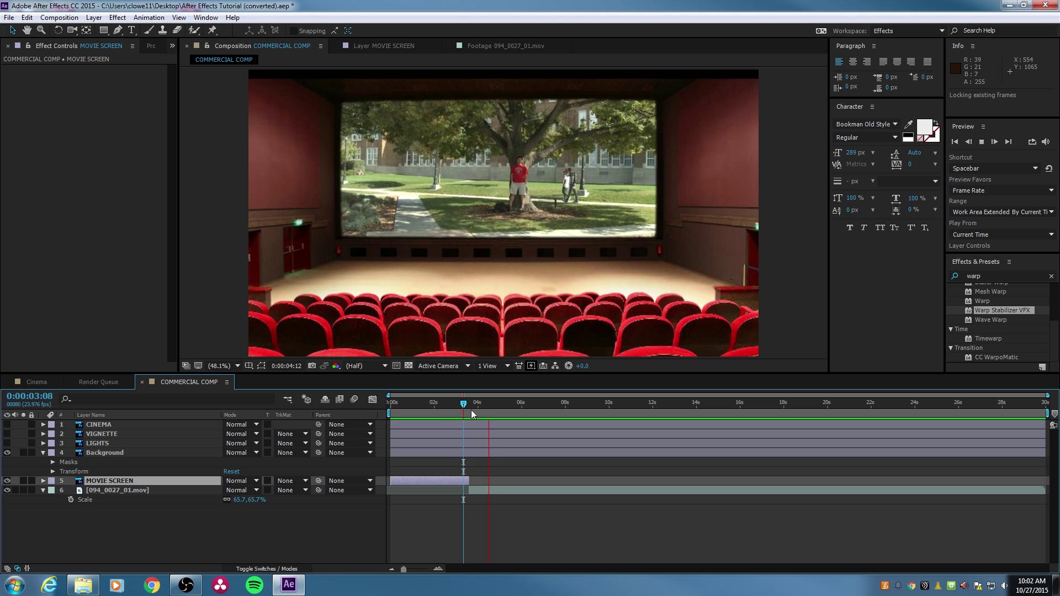
left_click(469, 403)
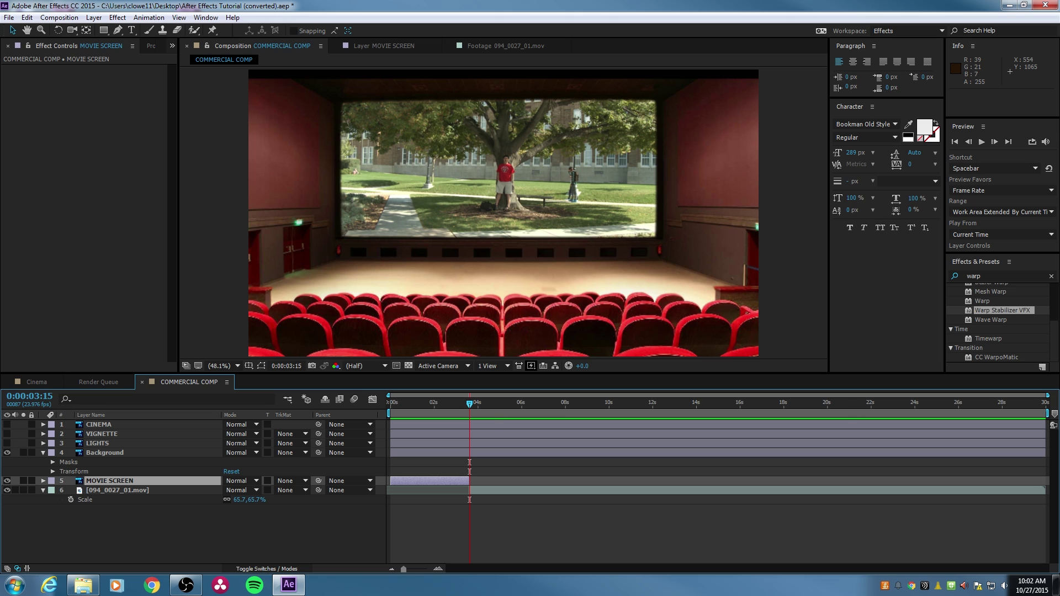
Search the effects and presets for "fad" and apply the Fade In+Out - frames preset to the MOVIE SCREEN layer
double_click(983, 276)
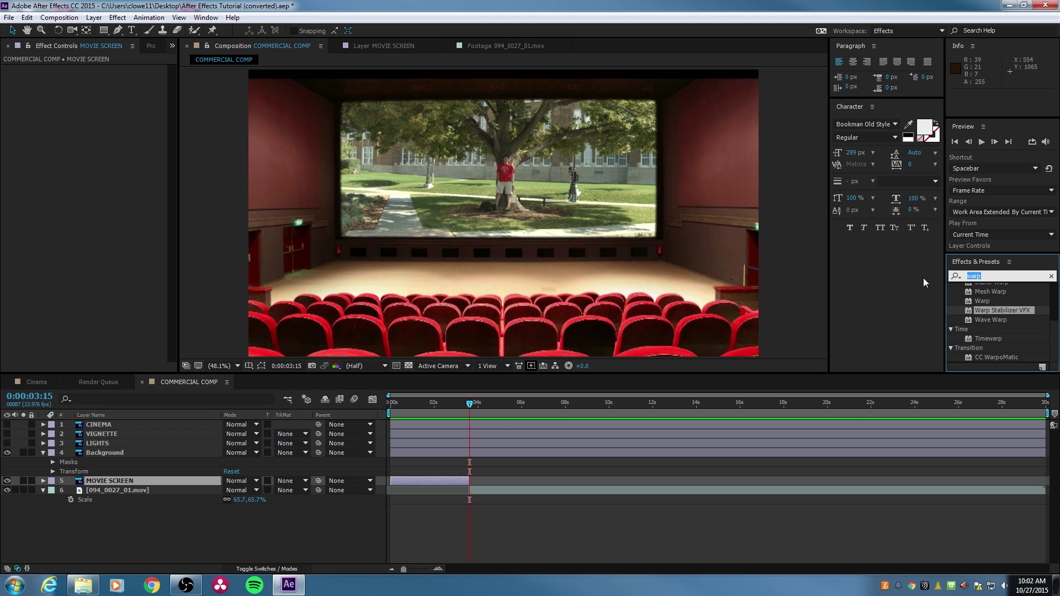
type("fad")
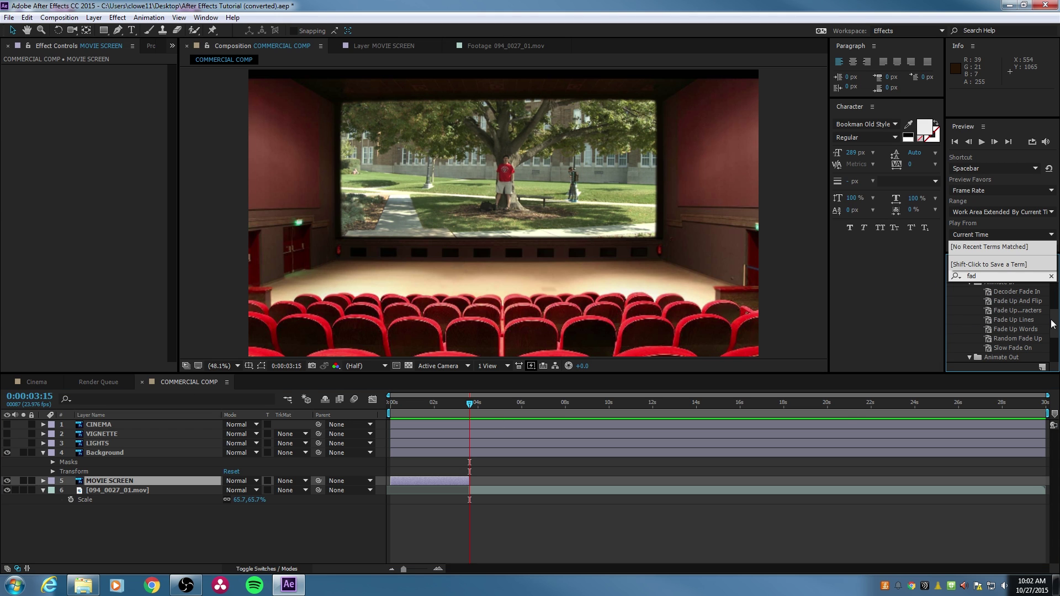
left_click_drag(1055, 324, 1057, 287)
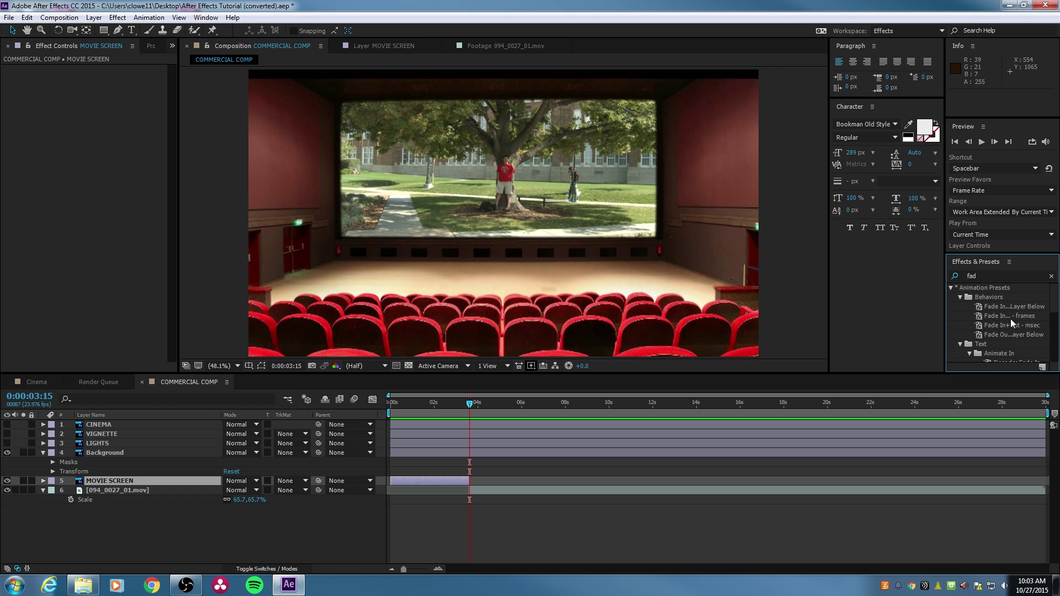
left_click_drag(1012, 319, 147, 478)
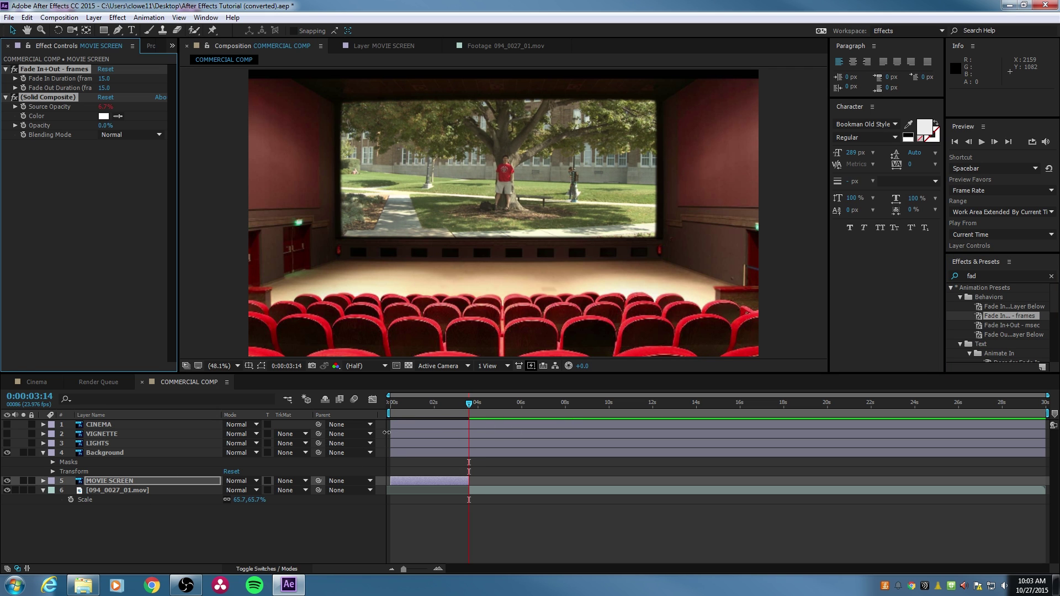
Preview the fade from the beginning and set MOVIE SCREEN's Fade In Duration to 0 frames
left_click_drag(472, 409, 382, 405)
key("space")
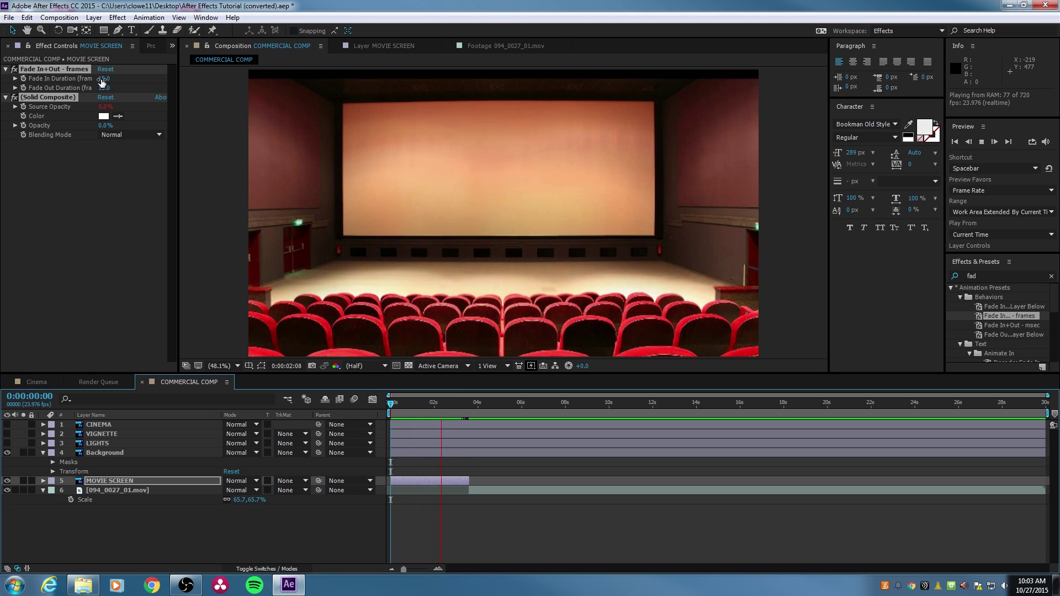
left_click(102, 79)
type("0")
key("Return")
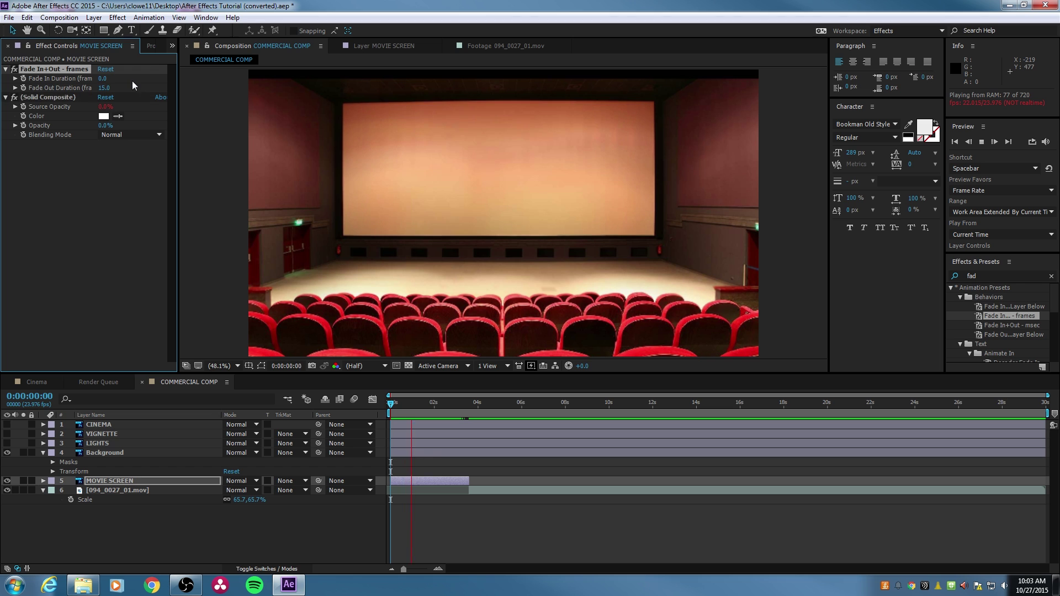
Stop the preview, go to 0:00:02:09 and set MOVIE SCREEN's Fade Out Duration to 40 frames
key("space")
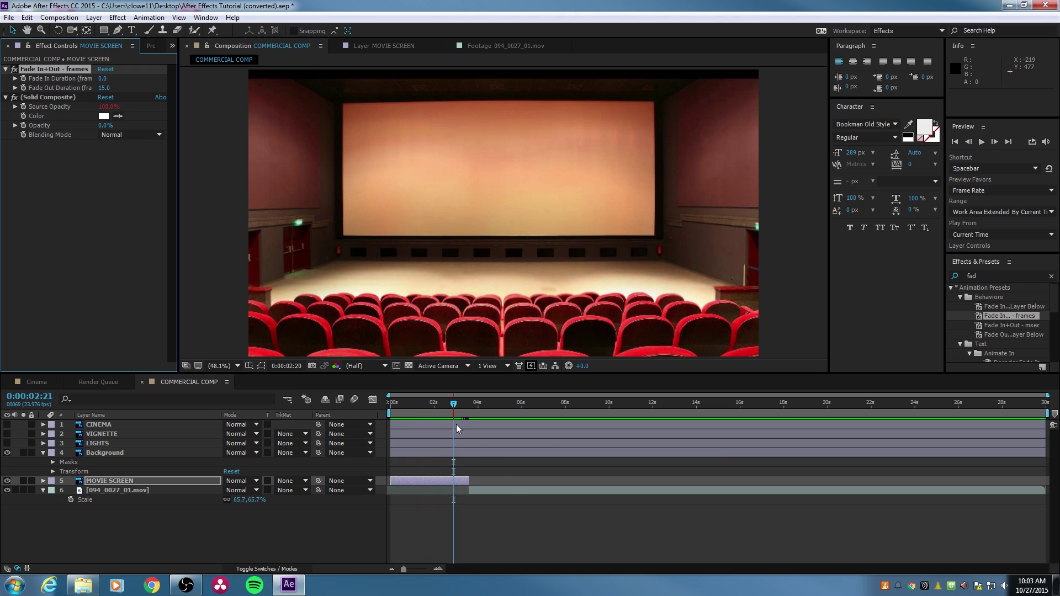
mouse_move(440, 404)
left_mouse_down()
mouse_move(472, 409)
mouse_move(442, 409)
left_mouse_up()
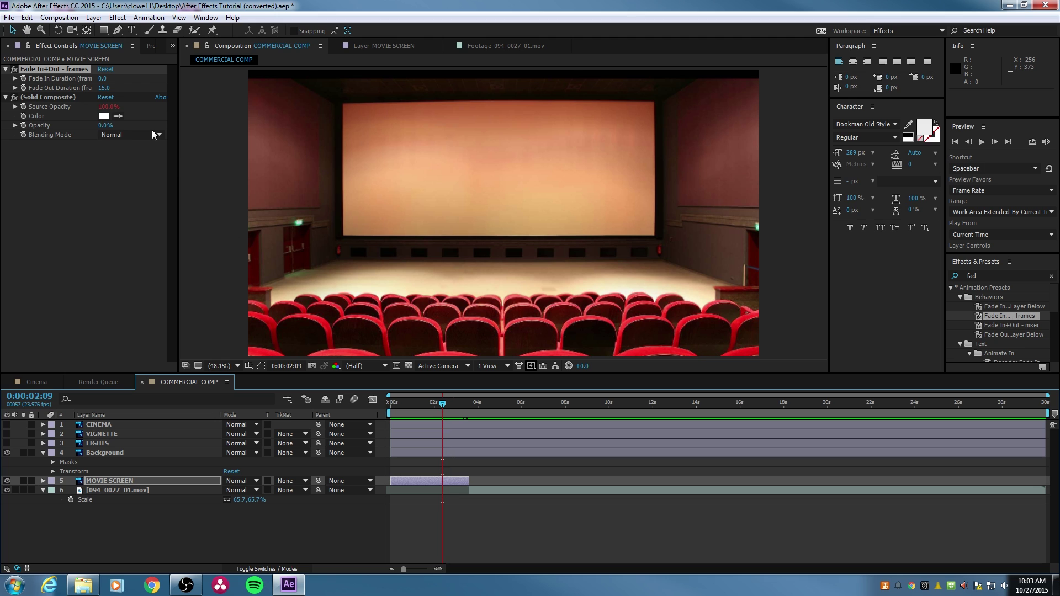
left_click(104, 88)
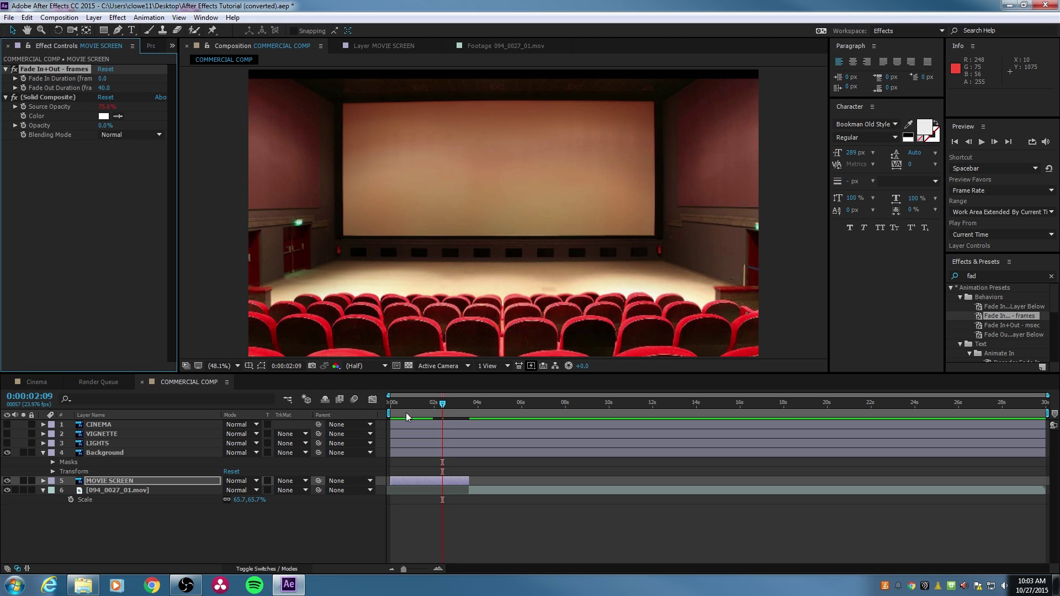
Preview the MOVIE SCREEN fade-out from the beginning and return to the start of the composition
left_click_drag(405, 412, 383, 409)
key("space")
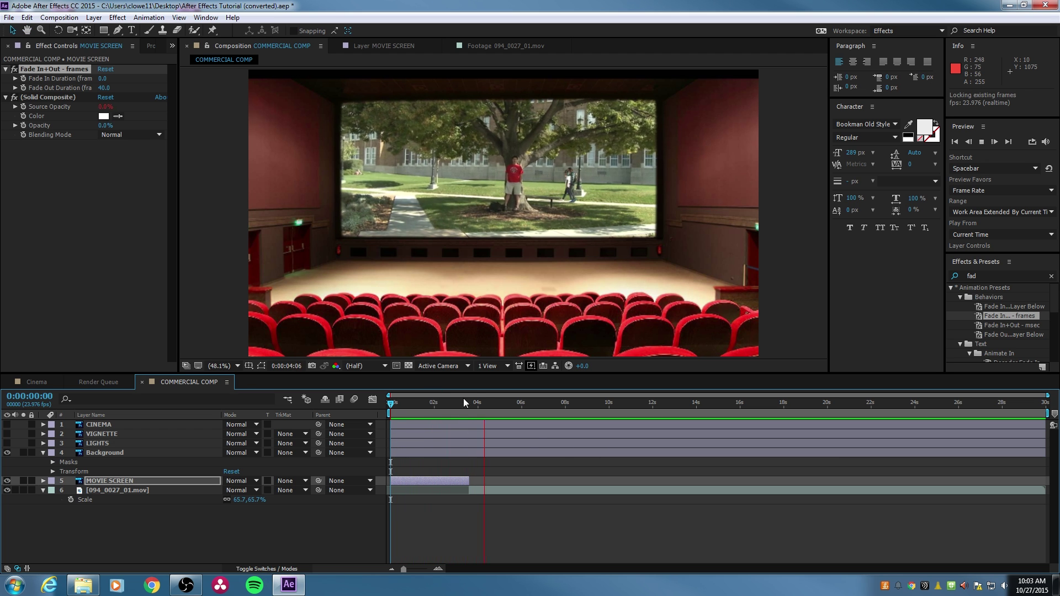
key("space")
left_click_drag(391, 404, 373, 415)
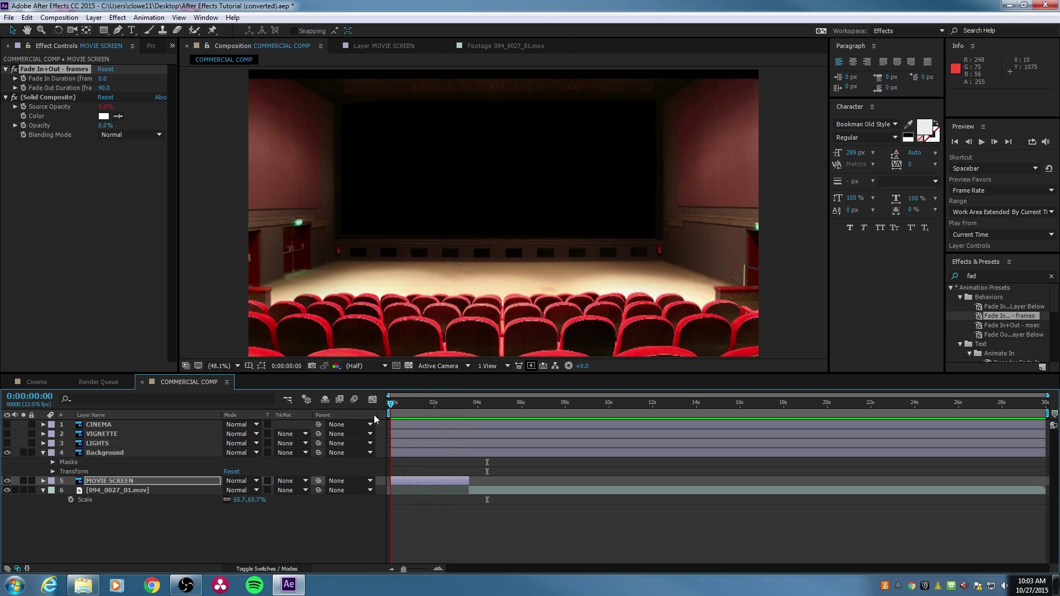
Show the VIGNETTE layer and trim its start to 0:00:01:17
left_click(115, 443)
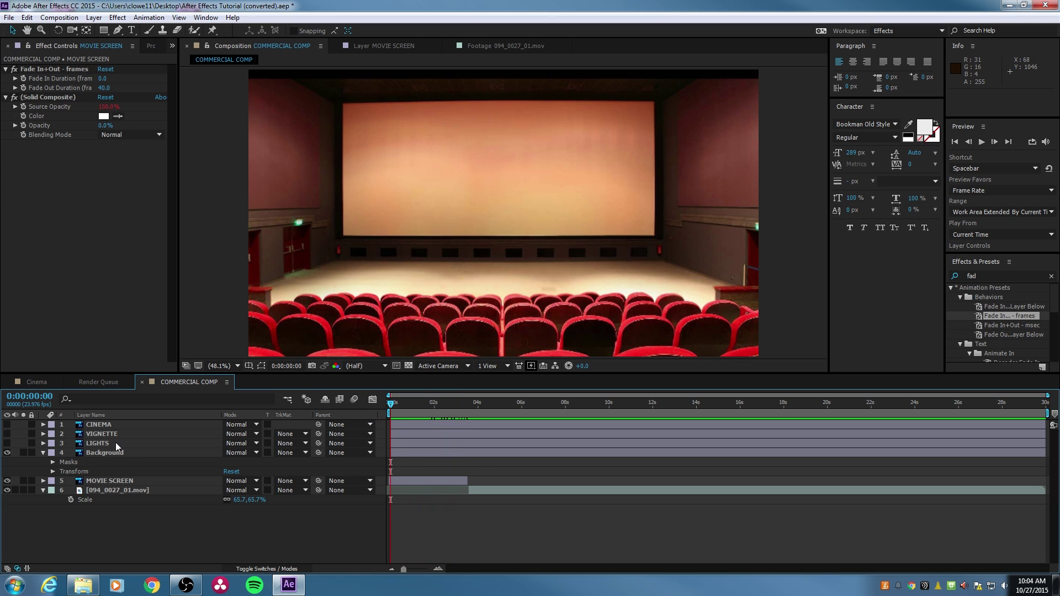
left_click(8, 434)
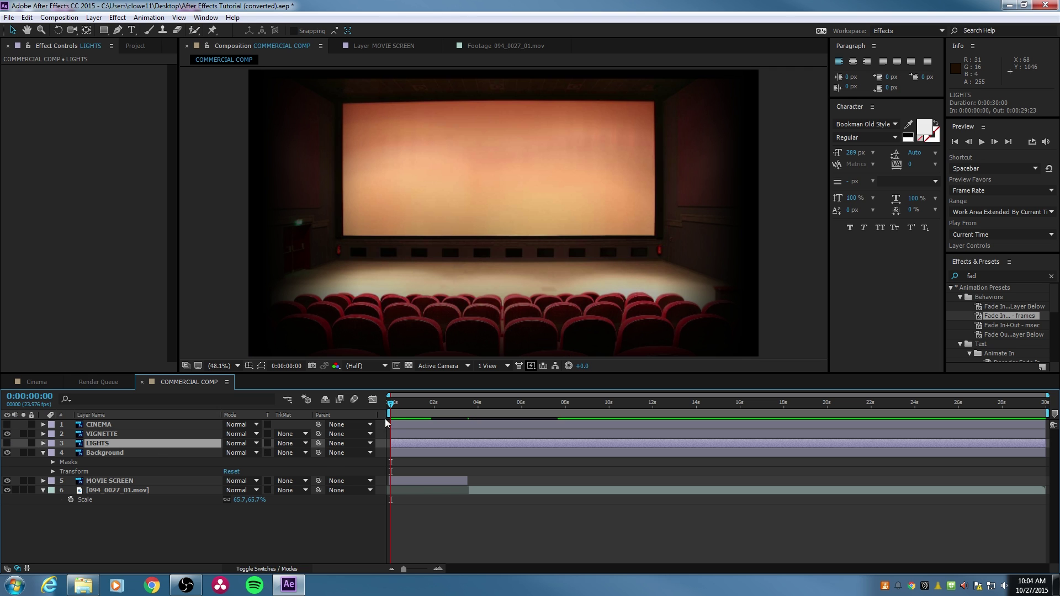
left_click(407, 402)
mouse_move(408, 402)
left_mouse_down()
mouse_move(433, 404)
mouse_move(416, 406)
mouse_move(412, 419)
mouse_move(425, 403)
left_mouse_up()
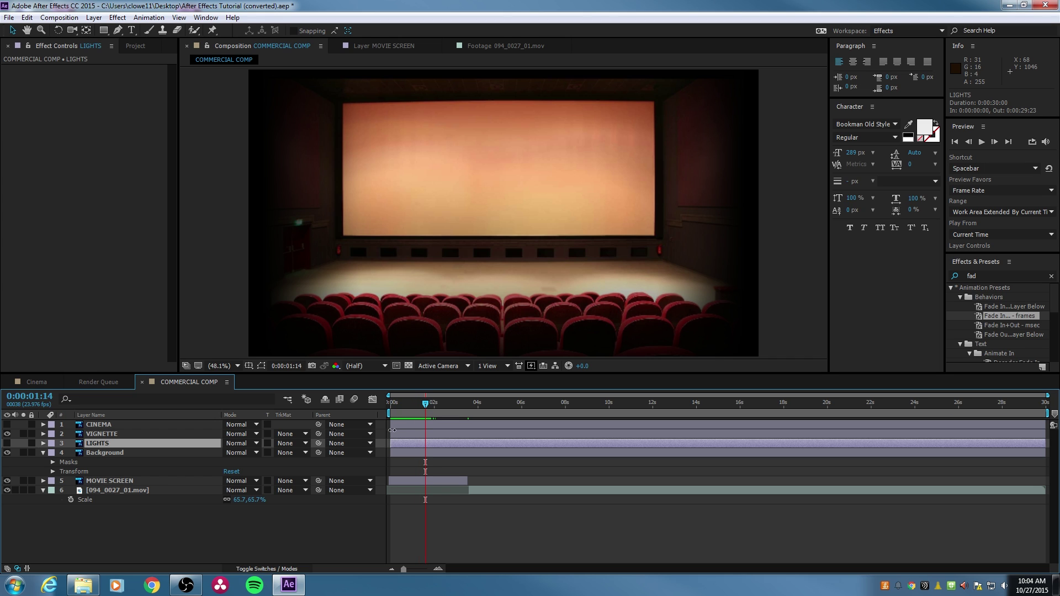
left_click(430, 404)
left_click(119, 433)
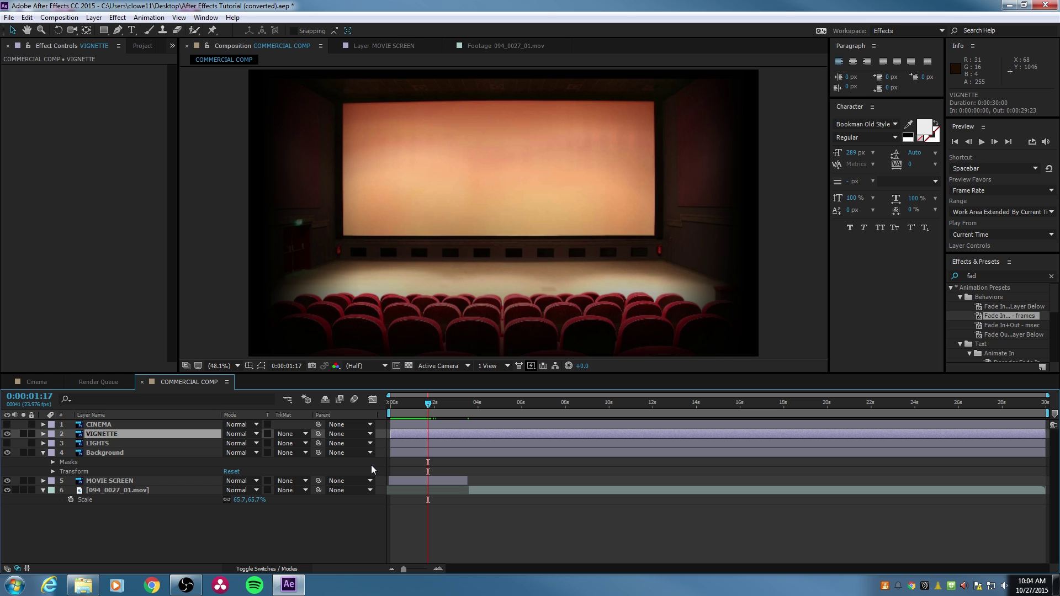
key("alt+bracketleft")
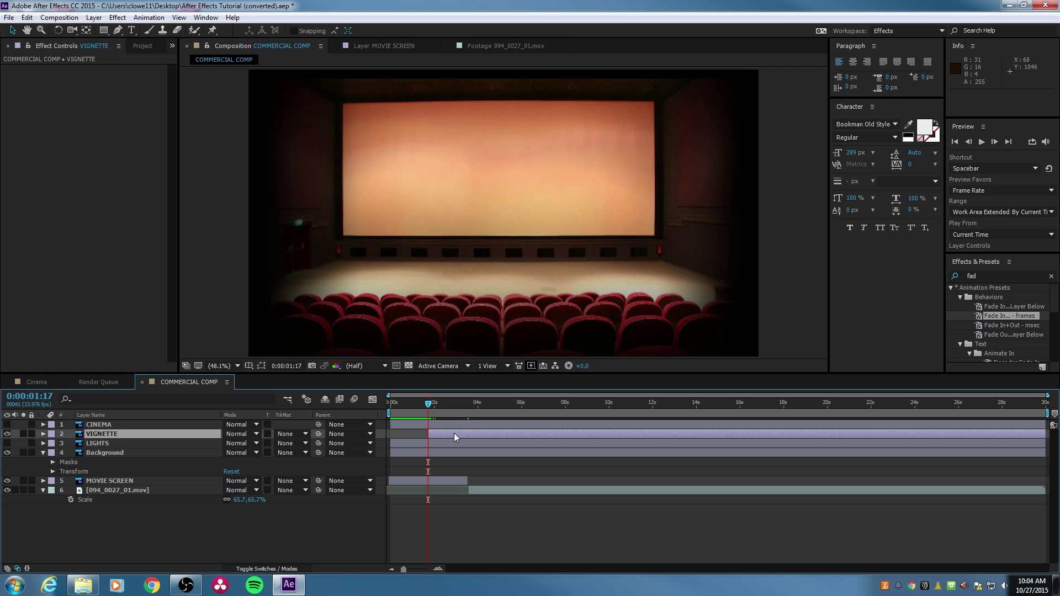
Apply the Fade In+Out - frames preset to VIGNETTE with a 40-frame fade in and 0-frame fade out, and preview it
left_click_drag(1009, 319, 128, 433)
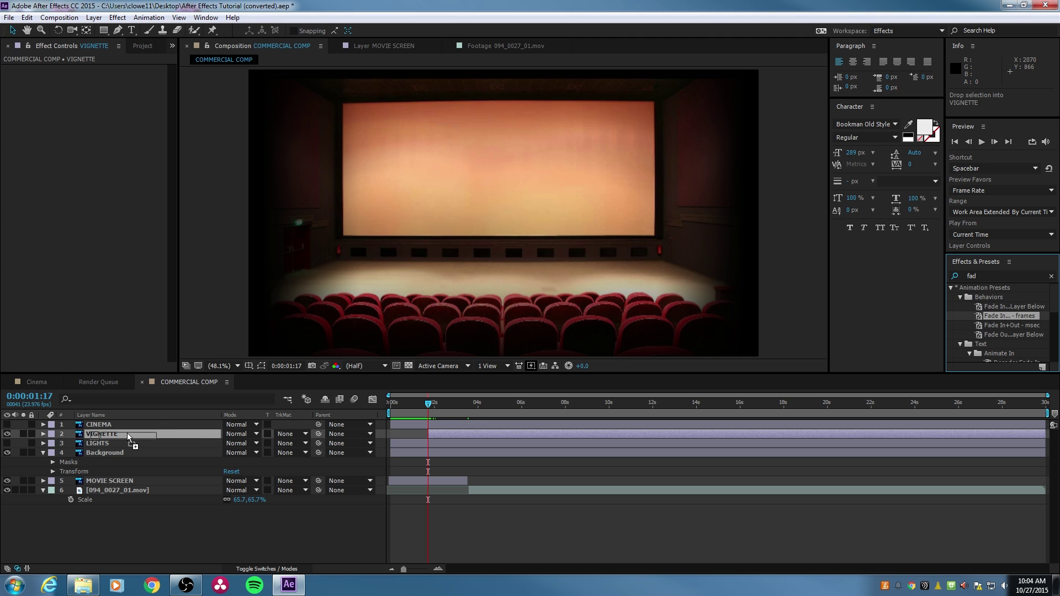
left_click_drag(127, 433, 127, 433)
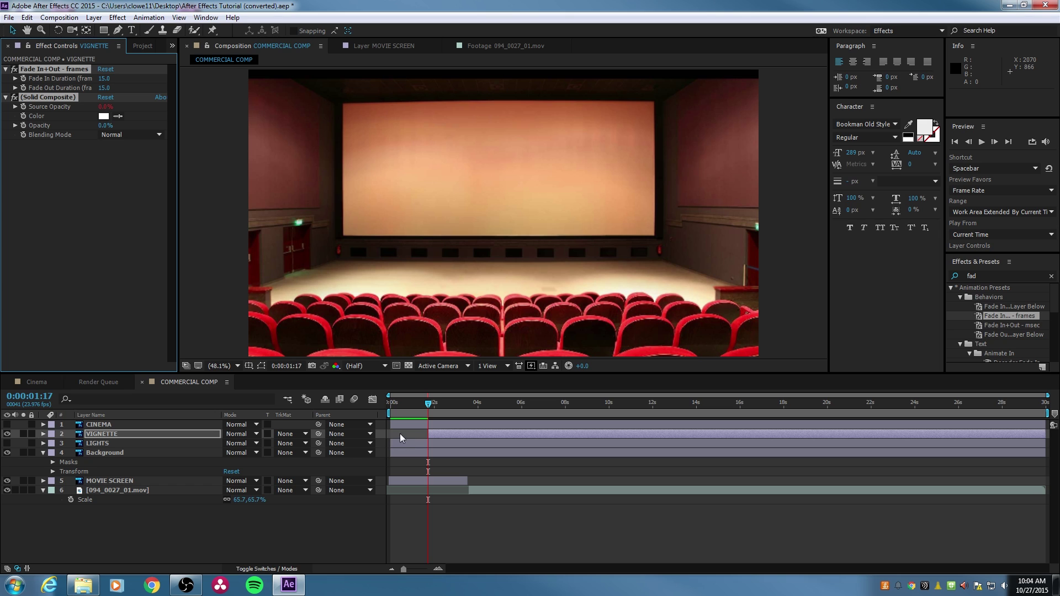
left_click(105, 87)
type("0")
key("Return")
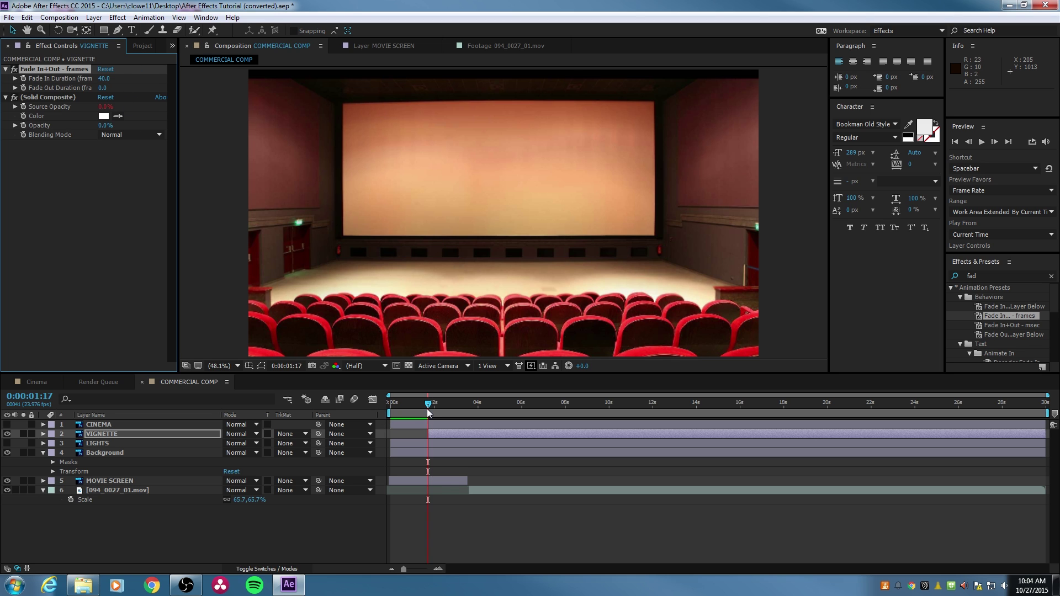
left_click_drag(427, 408, 391, 410)
key("space")
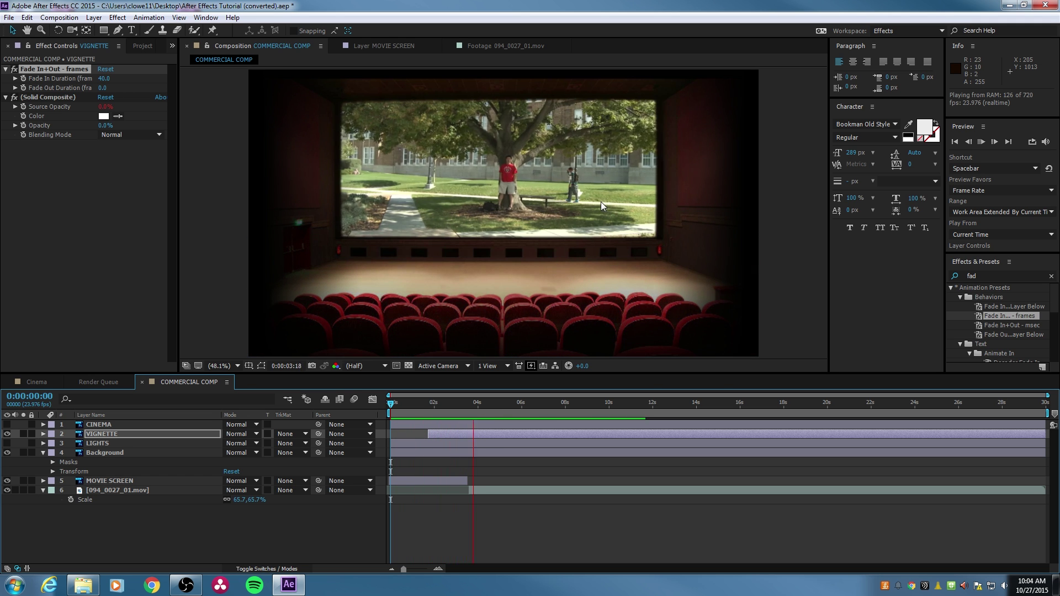
Apply the Fade In+Out - frames preset to the 094_0027_01.mov layer and set its Fade Out Duration to 0 frames
left_click(486, 491)
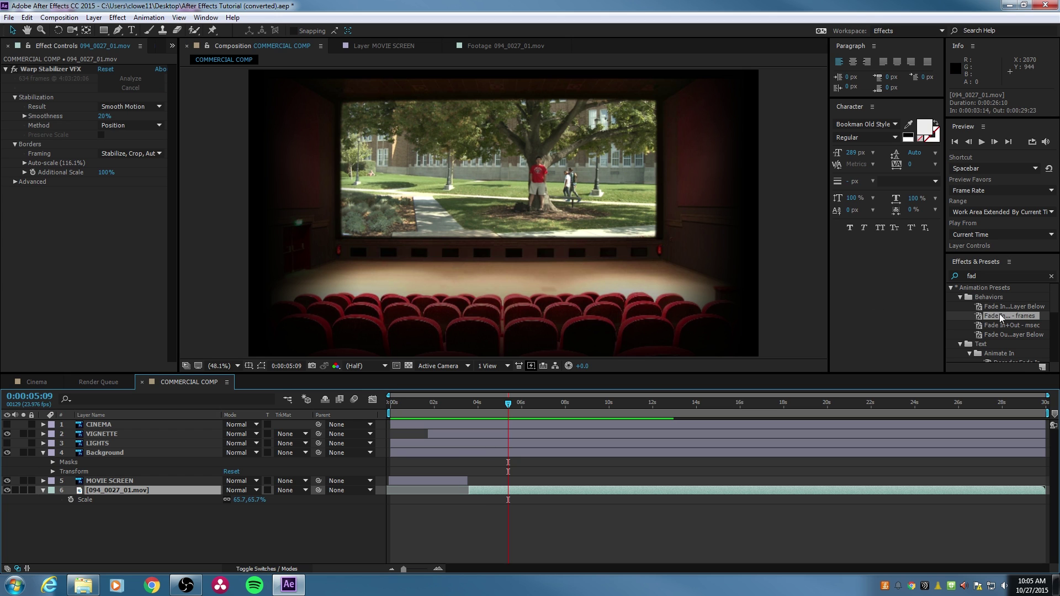
left_click_drag(999, 314, 157, 489)
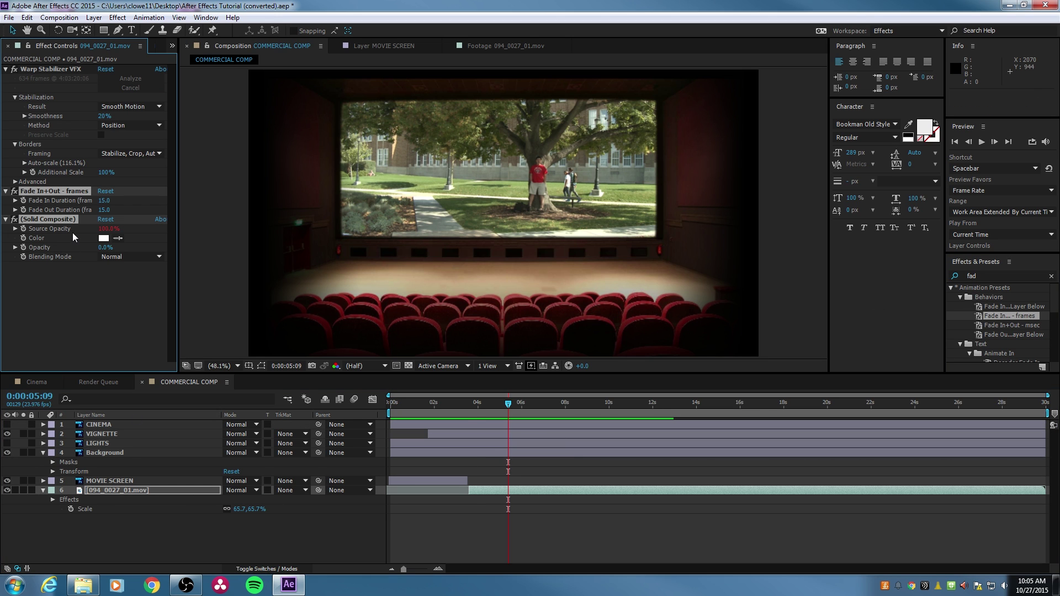
left_click(106, 210)
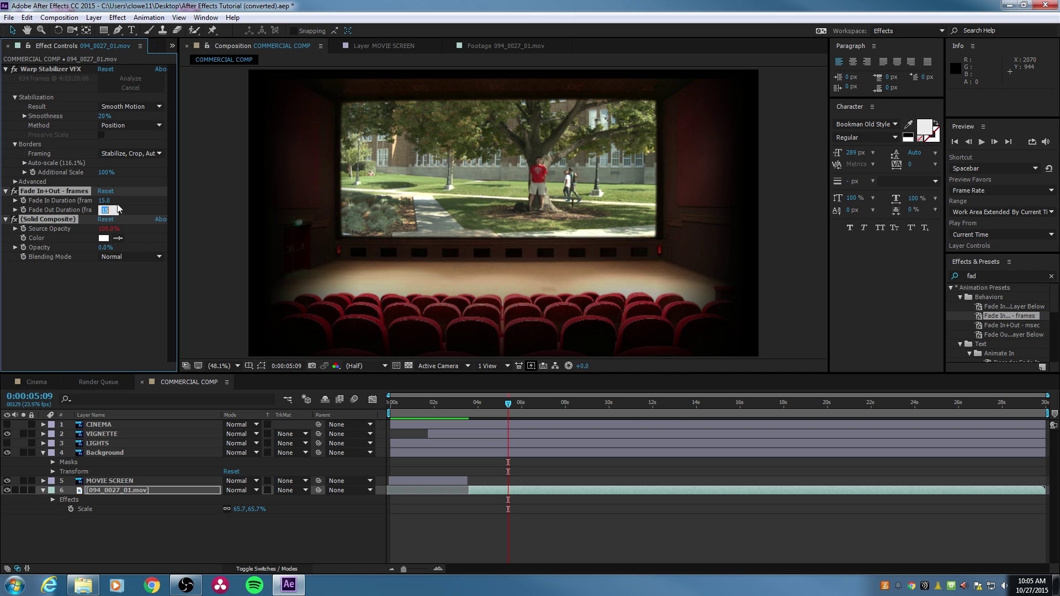
type("0")
key("Return")
Preview the clip's fade-in from the beginning and replay the footage from 0:00:04:23
left_click_drag(465, 405, 369, 393)
key("space")
key("space")
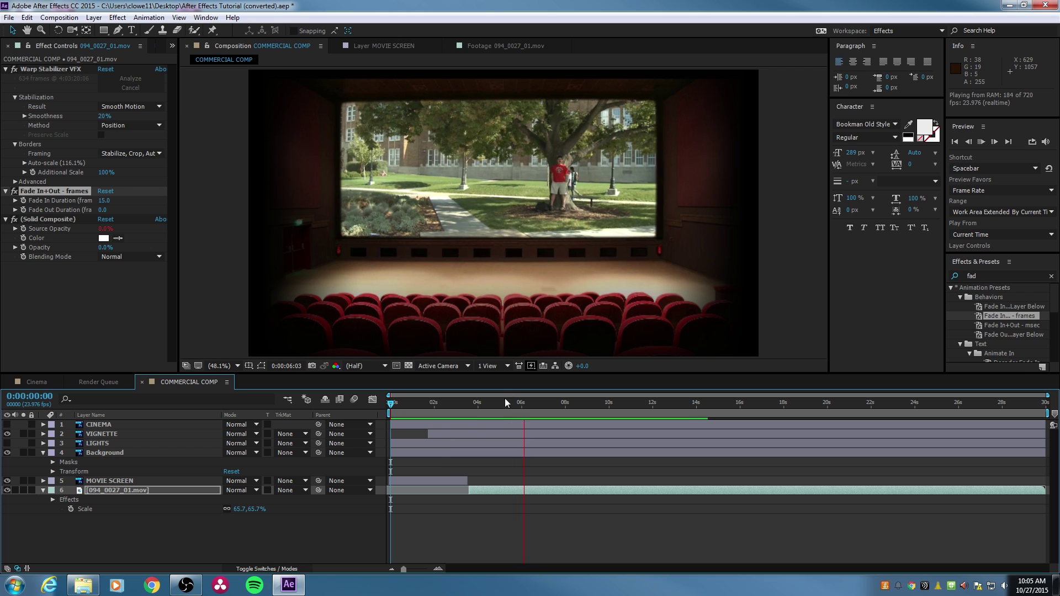
left_click_drag(513, 404, 552, 406)
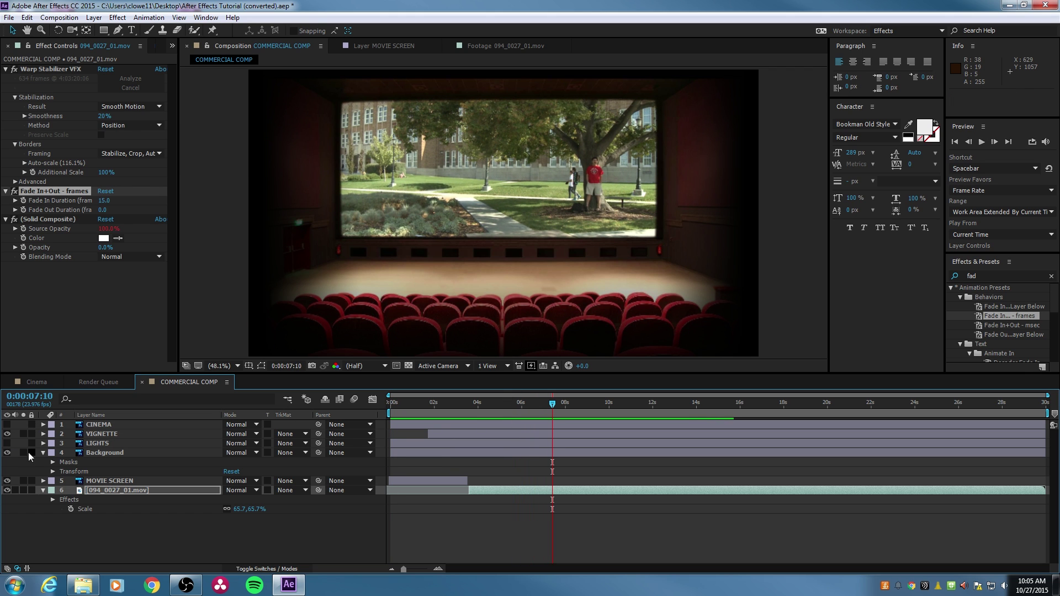
left_click_drag(552, 404, 499, 407)
key("space")
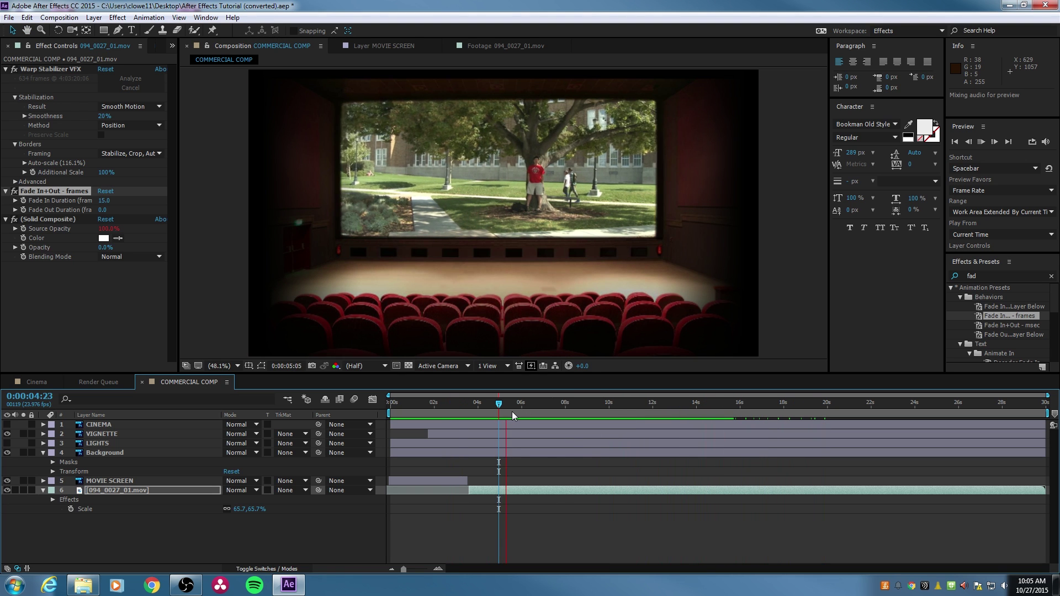
key("space")
Show the CINEMA title layer and try moving the title within the frame
left_click(98, 425)
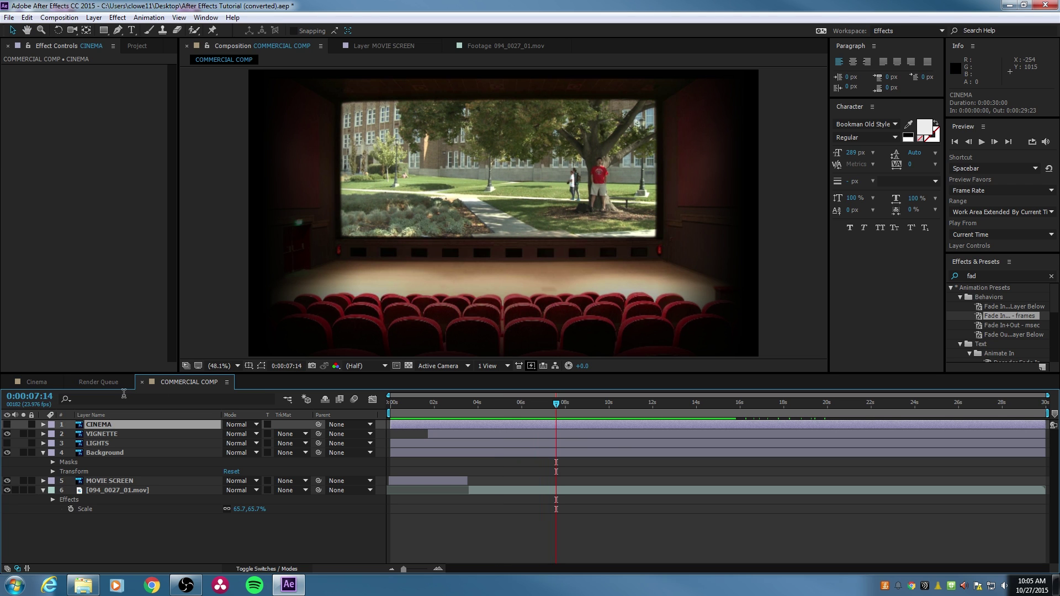
left_click(7, 425)
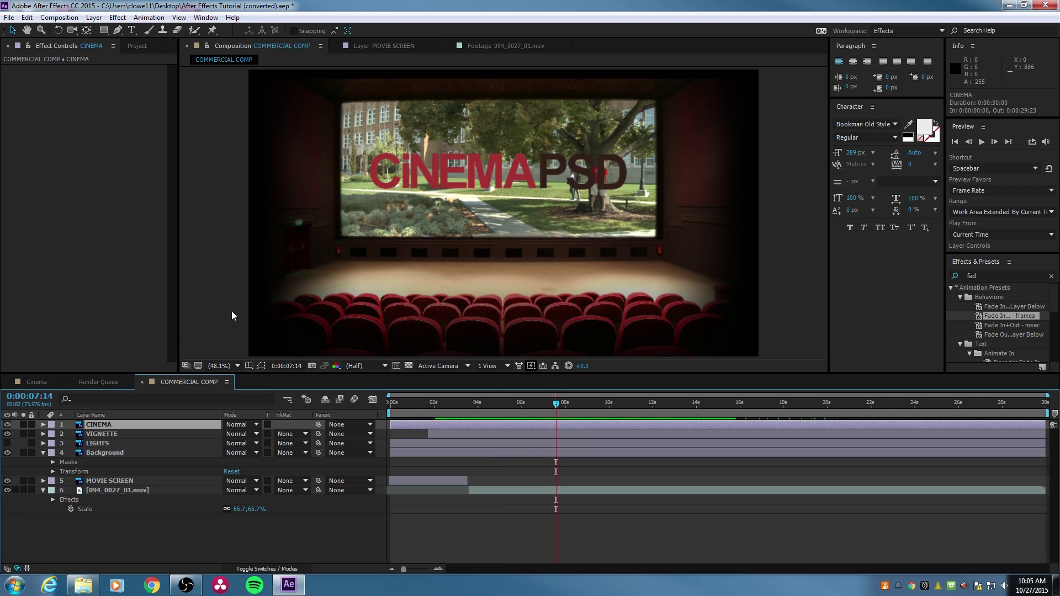
left_click(437, 177)
left_click_drag(458, 175, 437, 168)
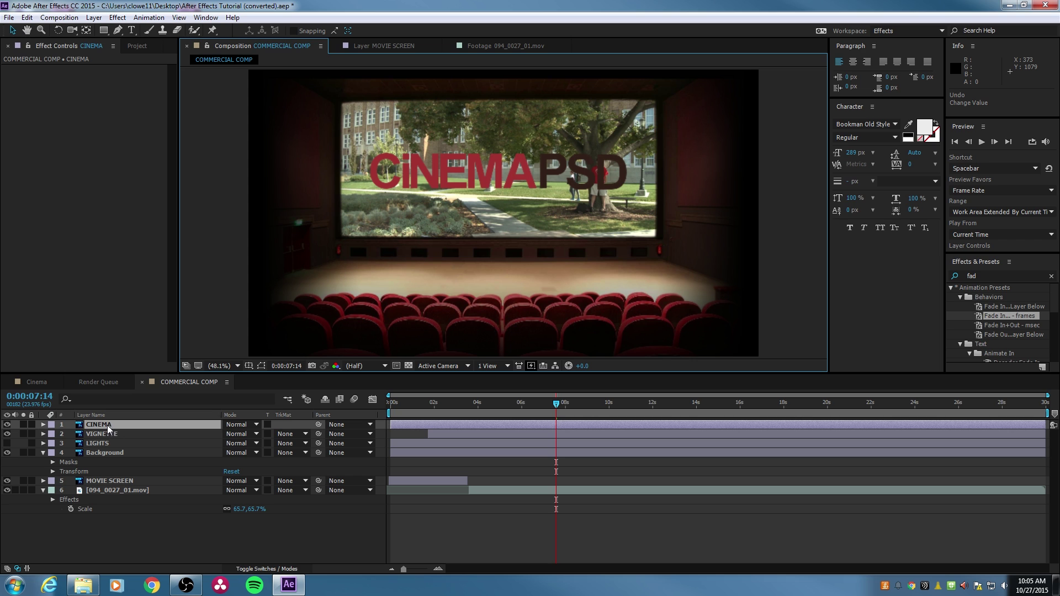
Move the CINEMA layer between MOVIE SCREEN and 094_0027_01.mov, try shifting the title behind the Background, and undo the shift
left_click_drag(110, 432, 126, 486)
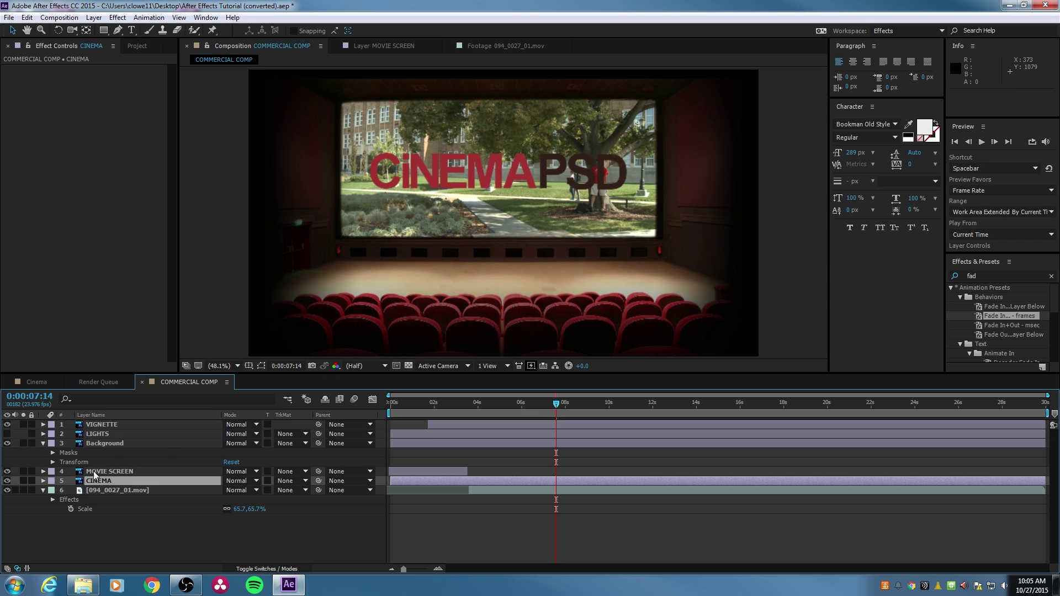
mouse_move(463, 184)
left_mouse_down()
mouse_move(258, 174)
mouse_move(469, 174)
left_mouse_up()
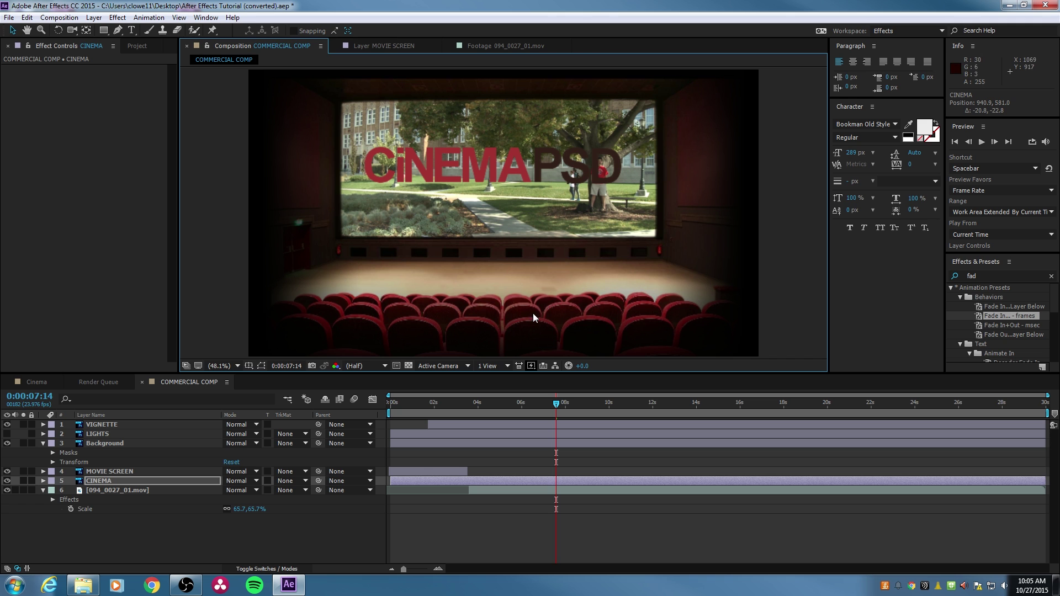
key("ctrl+z")
Go to 0:00:07:12 and add a Position keyframe to the CINEMA layer at its present location
left_click_drag(539, 404, 555, 405)
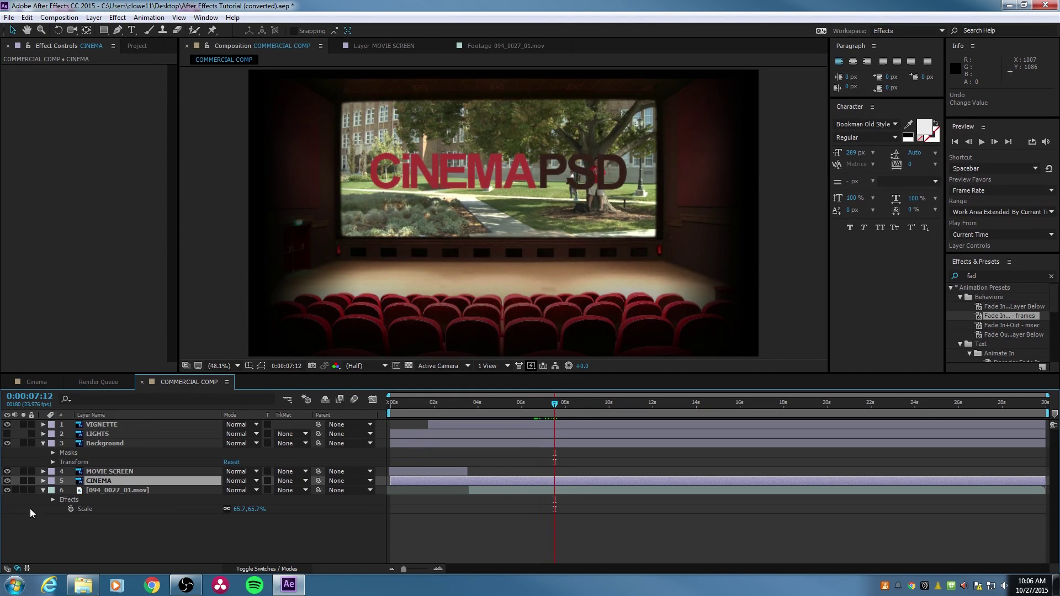
left_click(43, 481)
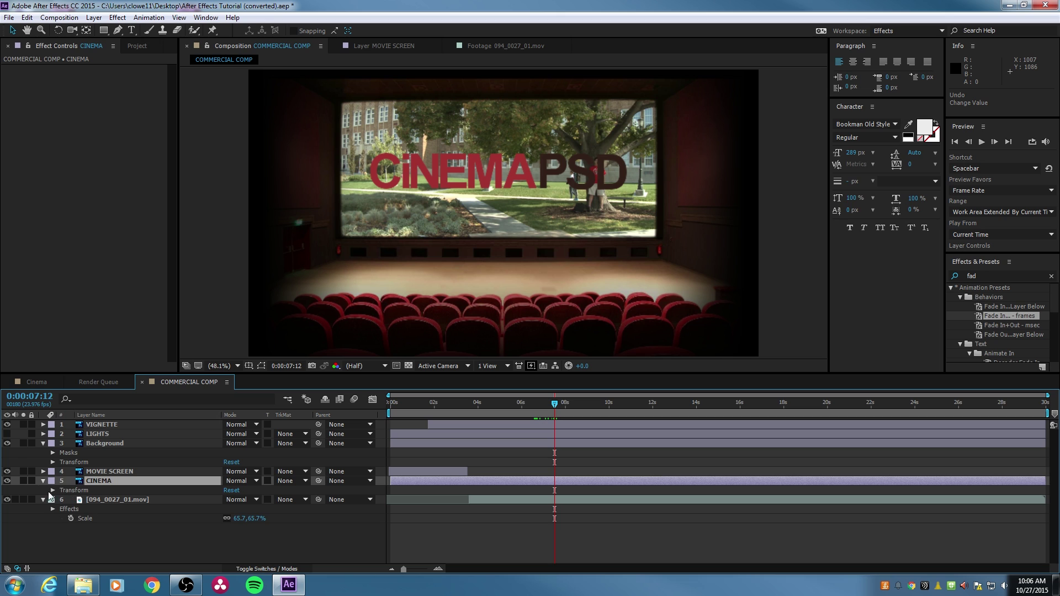
left_click(53, 490)
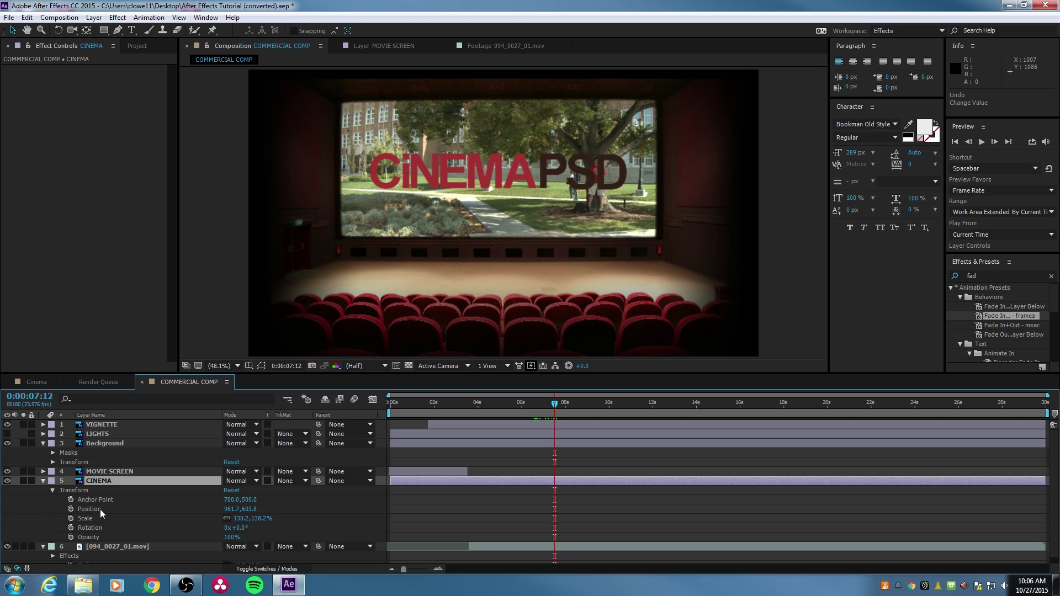
left_click(72, 508)
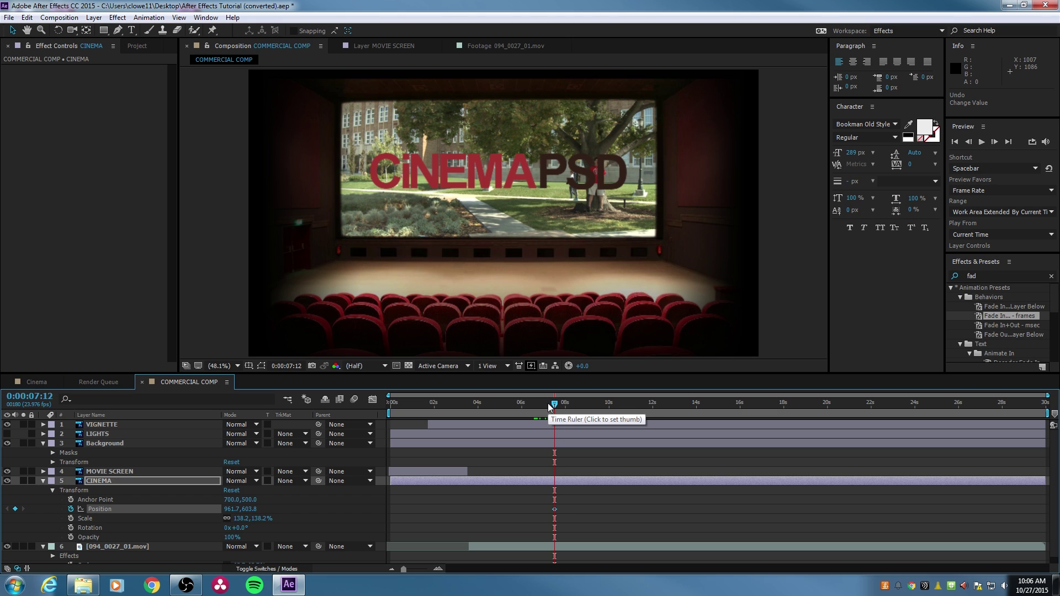
Go to 0:00:06:22, set CINEMA's horizontal position to -140.3 so the title starts off the cinema screen, and preview the slide-in
key("shift+Page_Up")
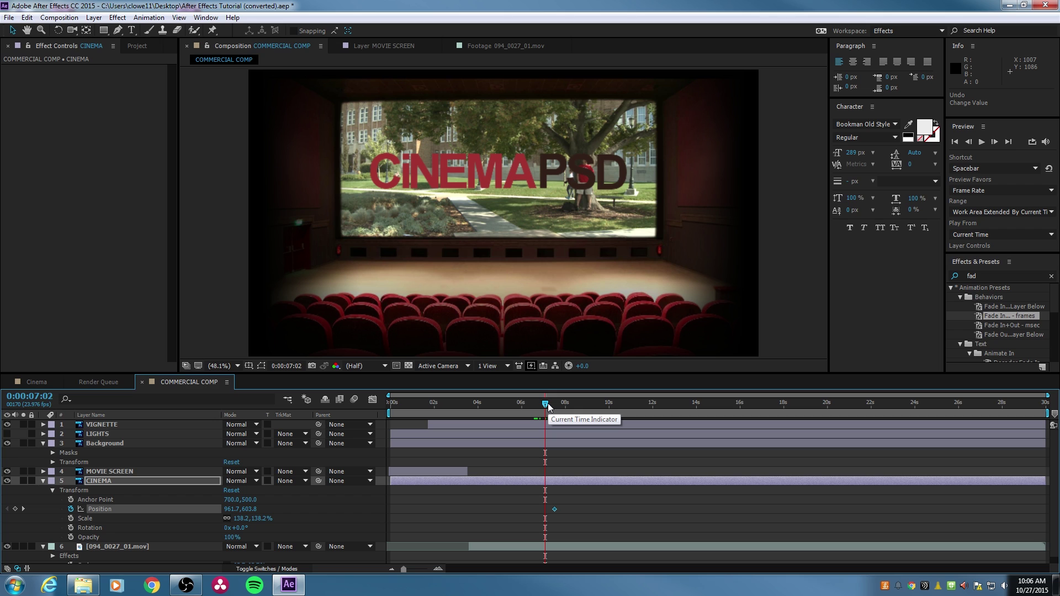
key("shift+Page_Up")
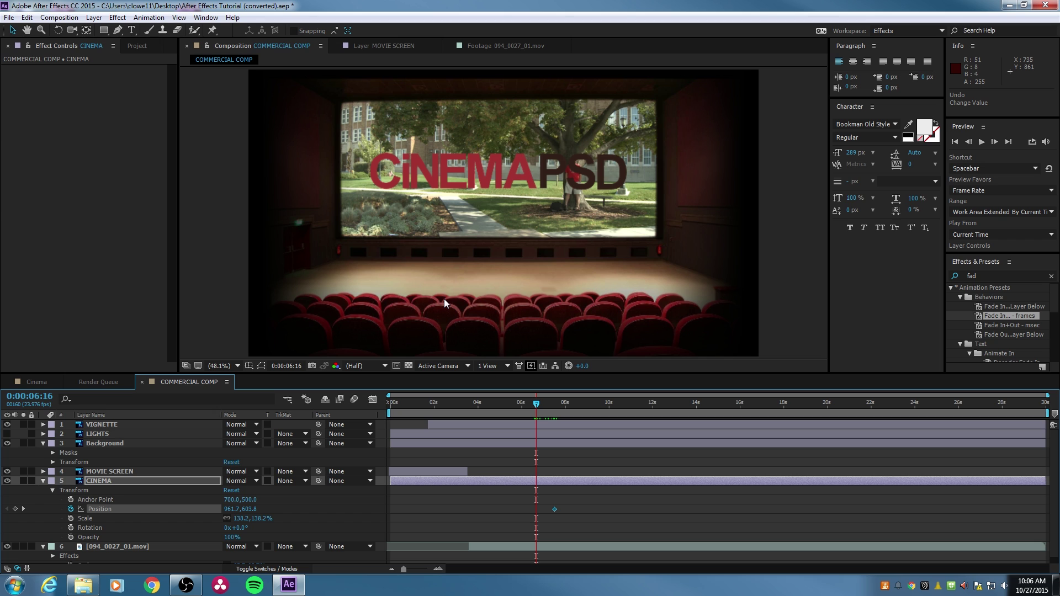
key("Page_Down")
key("Page_Down")
key("Page_Down")
key("Page_Down")
key("Page_Down")
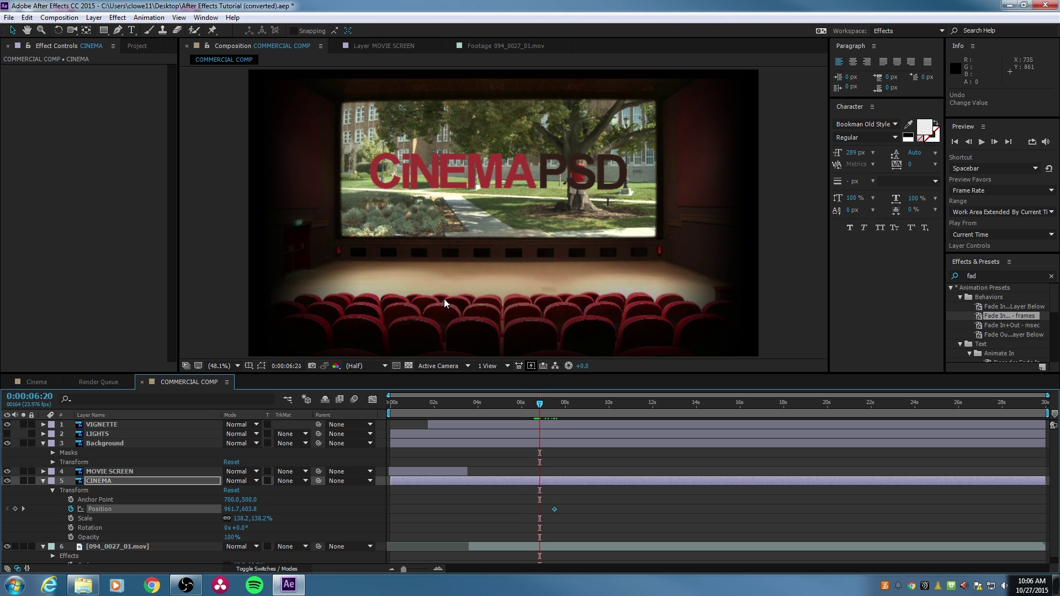
key("Page_Down")
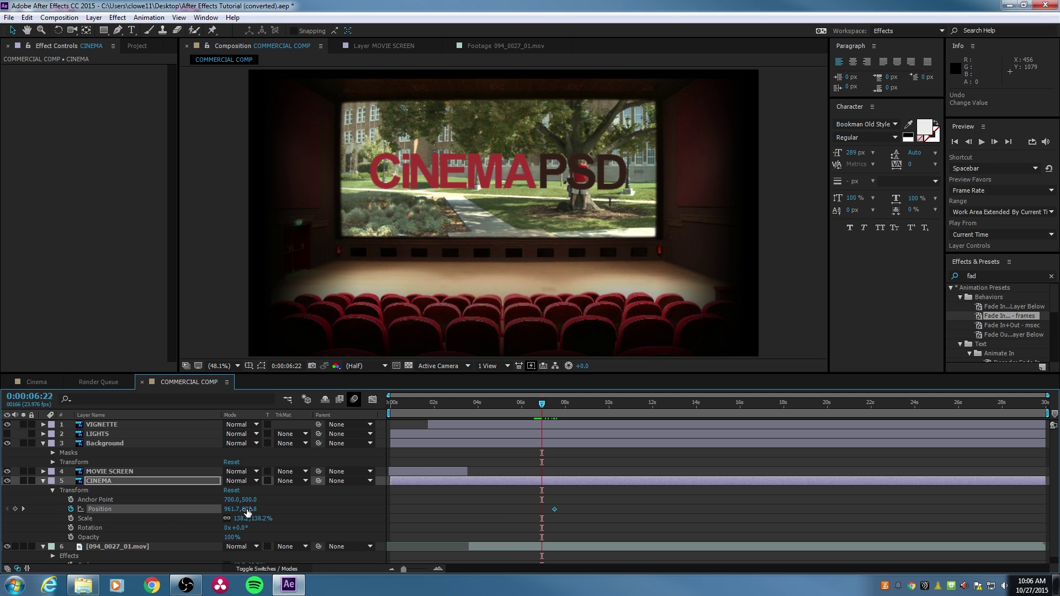
left_click_drag(247, 511, 225, 511)
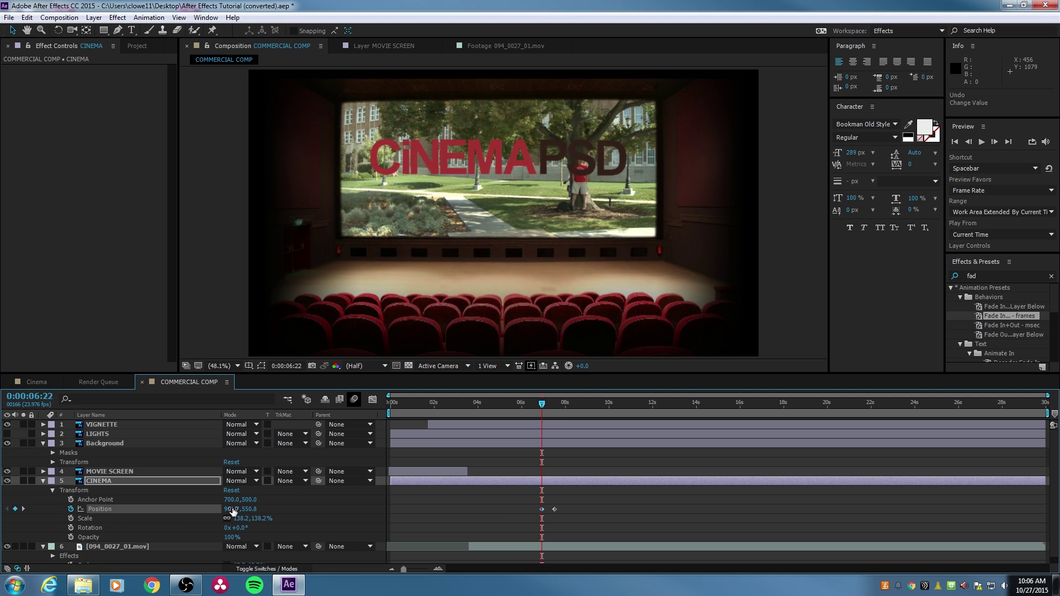
key("ctrl+z")
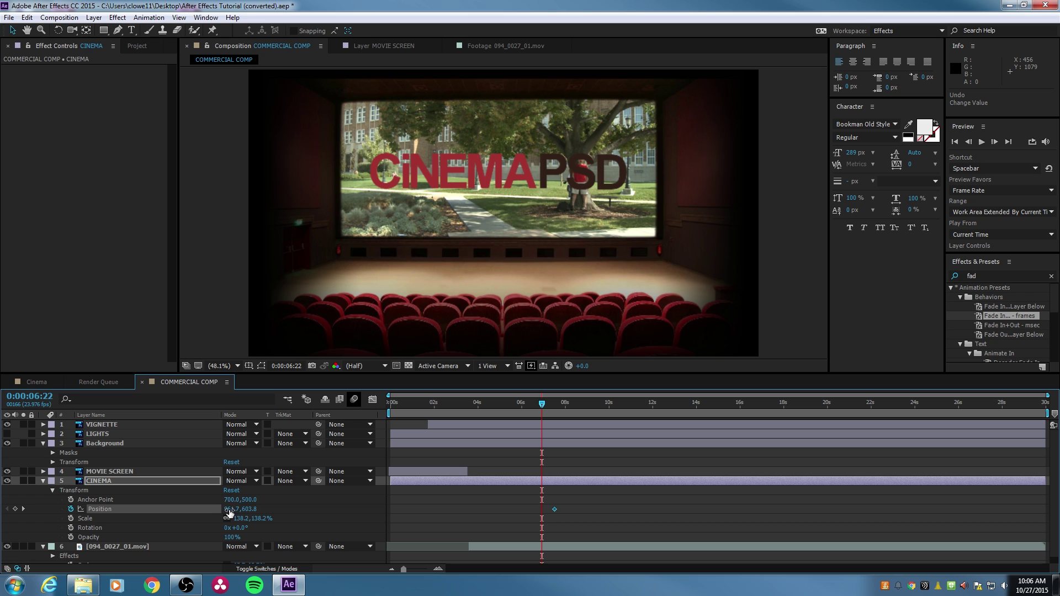
left_click_drag(226, 513, 60, 518)
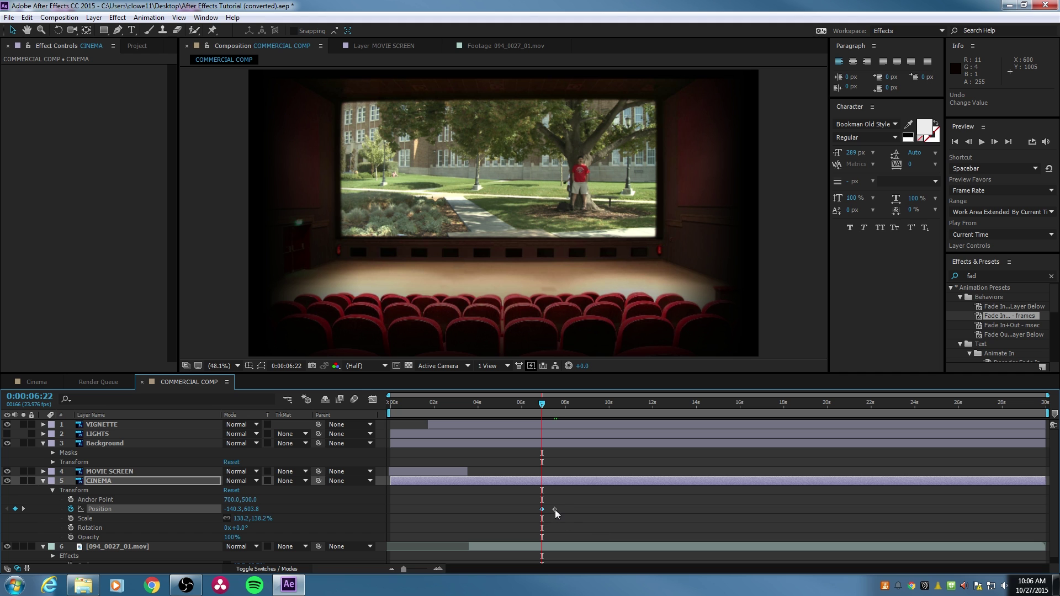
key("space")
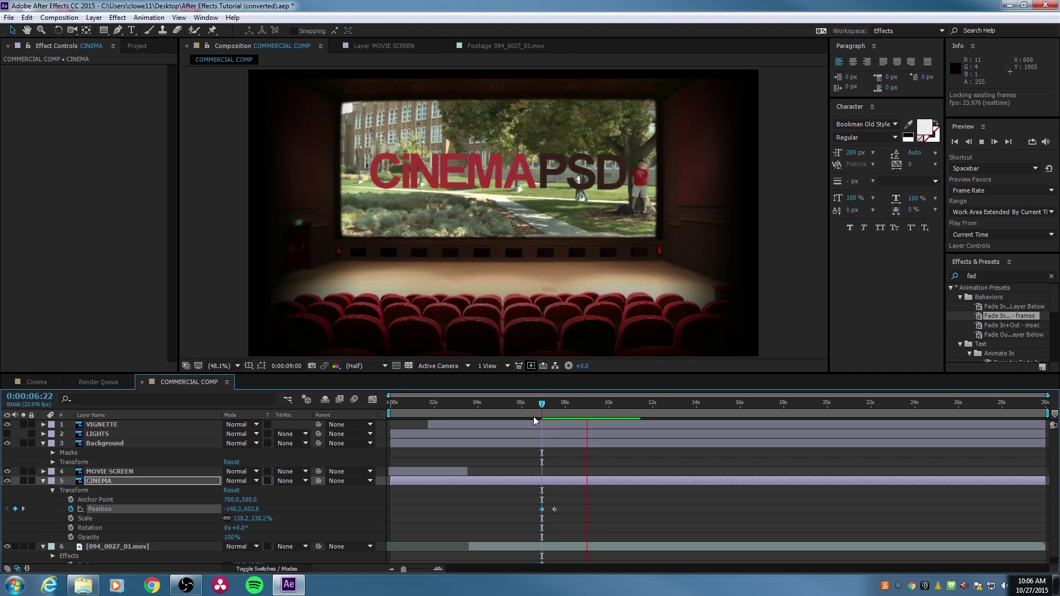
left_click(546, 408)
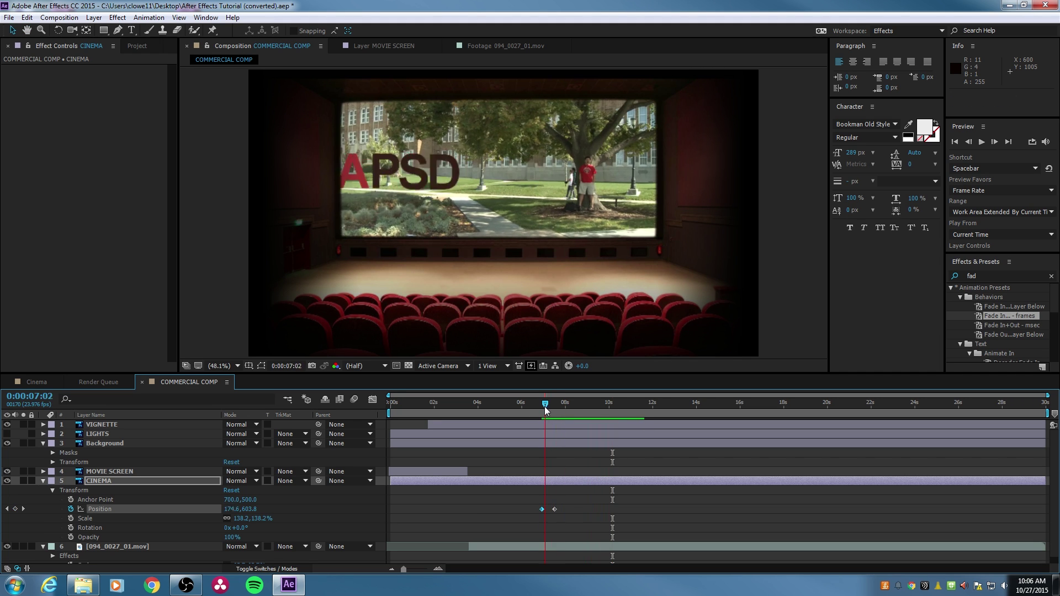
Enable motion blur for the CINEMA layer and the whole composition, and preview the title sliding in from 0:00:06:00
mouse_move(546, 407)
left_mouse_down()
mouse_move(535, 409)
mouse_move(550, 409)
left_mouse_up()
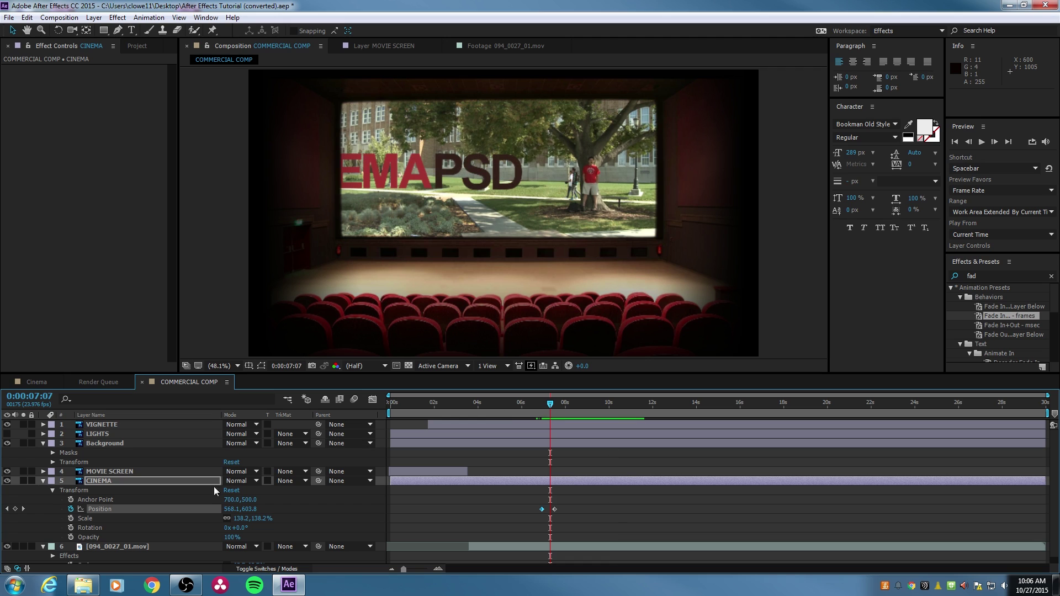
left_click(44, 480)
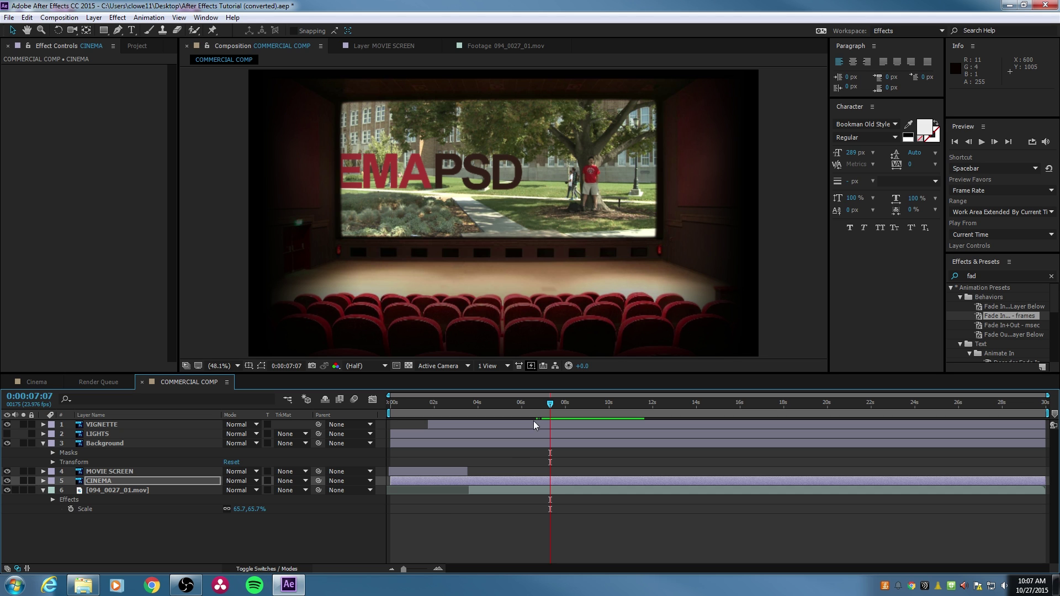
left_click_drag(550, 405, 552, 406)
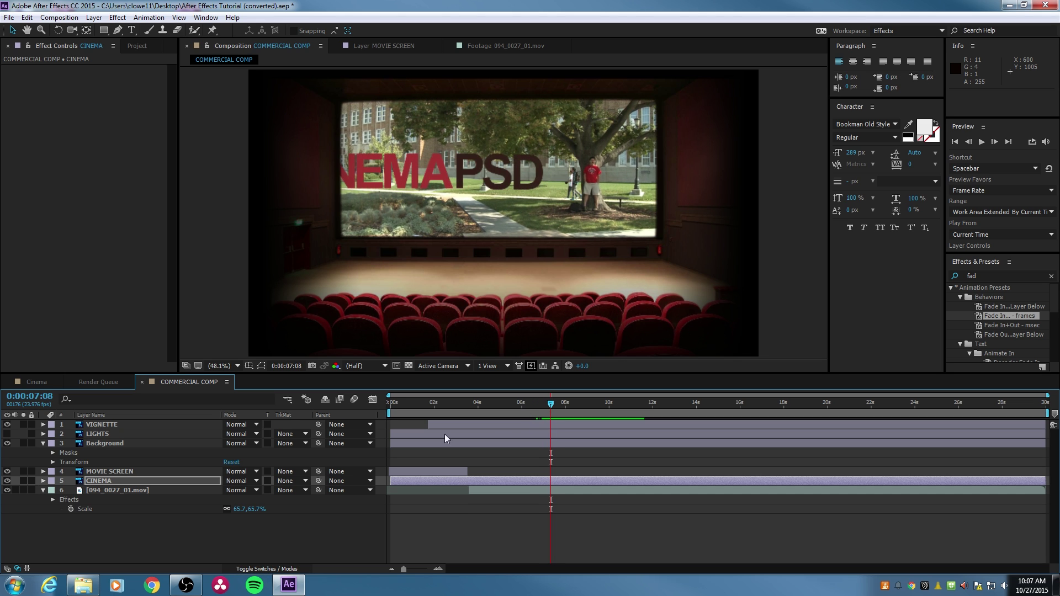
left_click(274, 569)
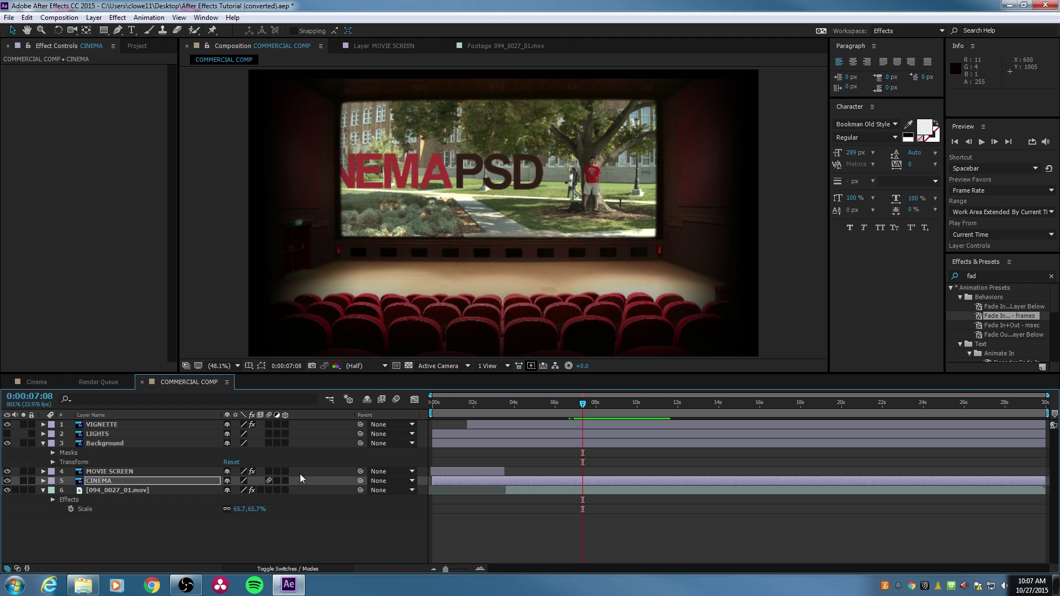
left_click(397, 399)
left_click(396, 399)
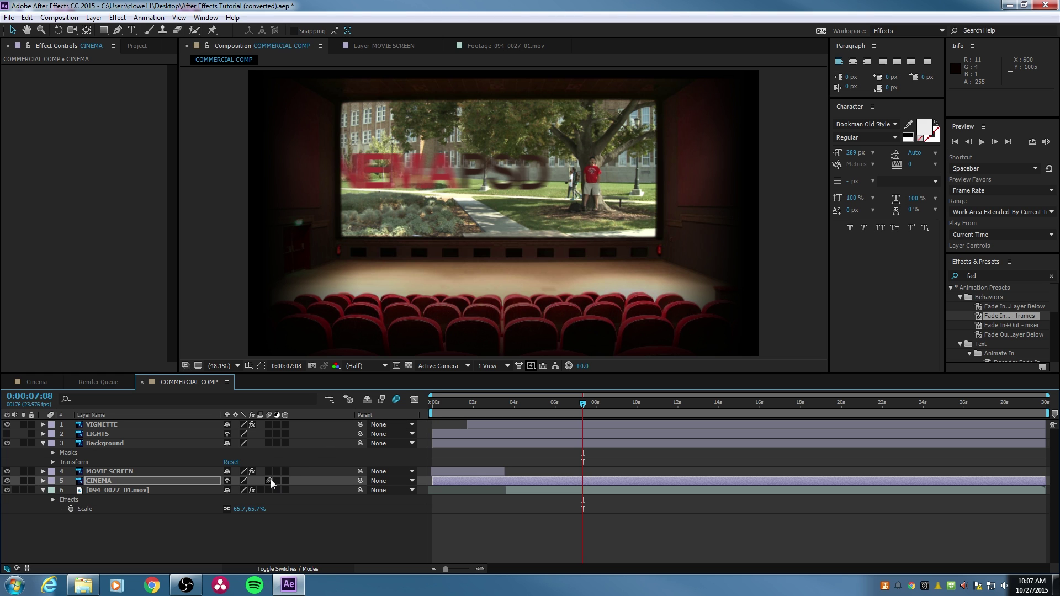
left_click(555, 402)
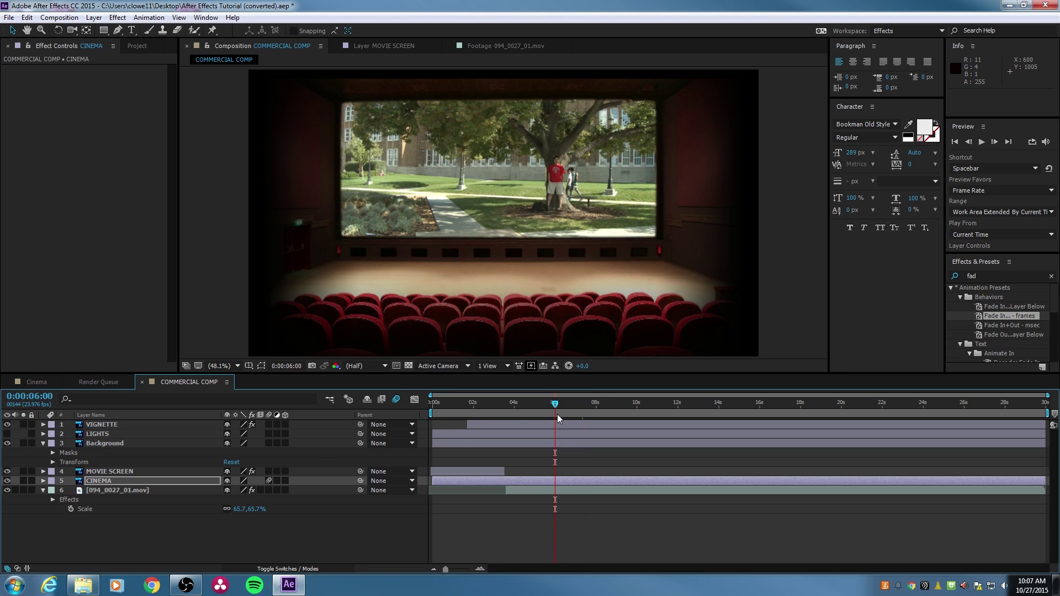
key("space")
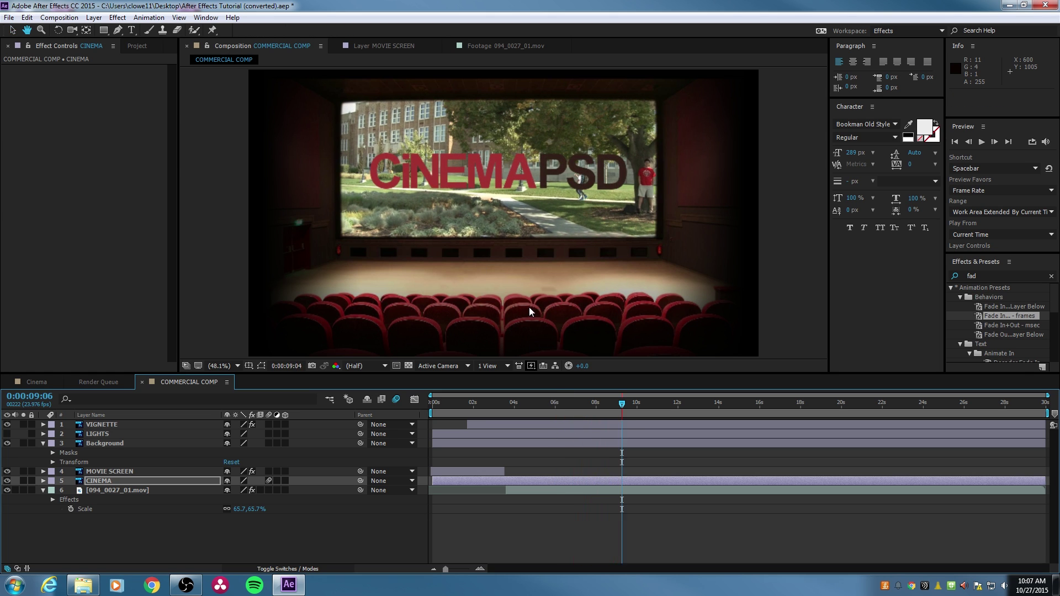
key("space")
key("space")
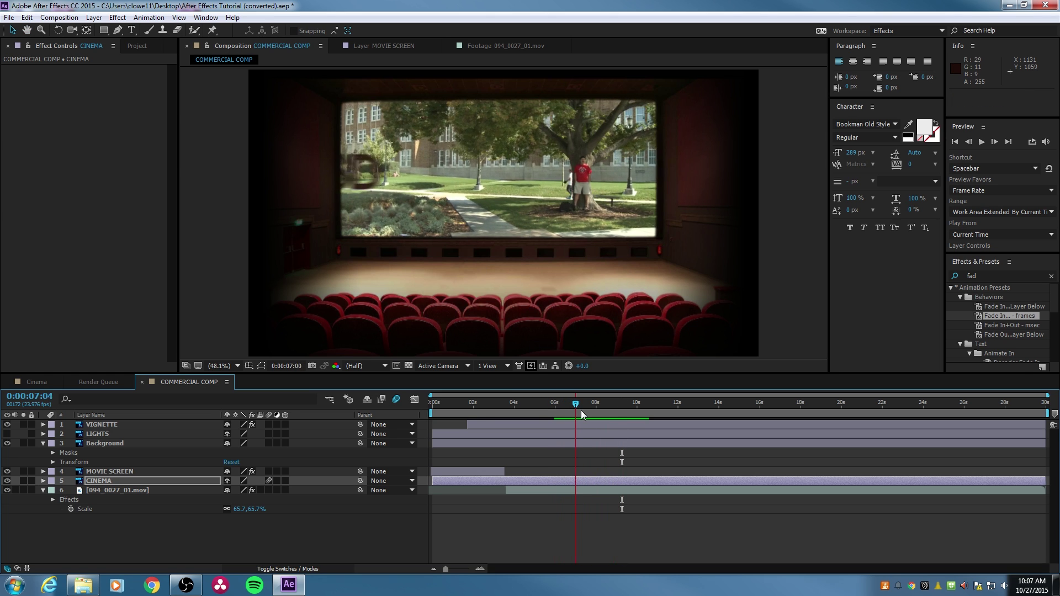
Apply Easy Ease In to CINEMA's Position keyframe at 0:00:07:12 and preview the title's arrival on the screen
left_click(43, 480)
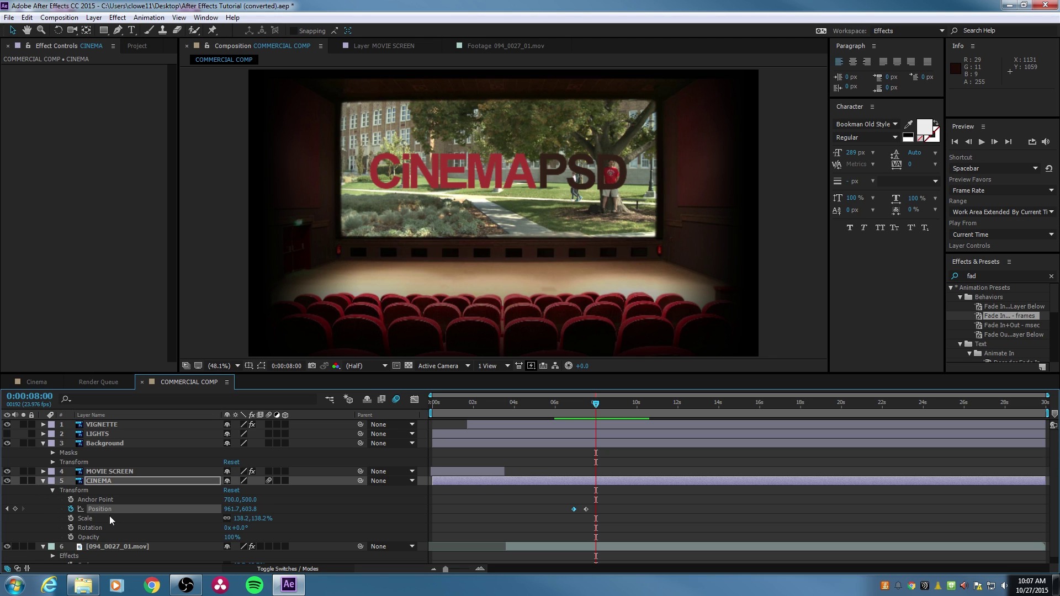
left_click(8, 508)
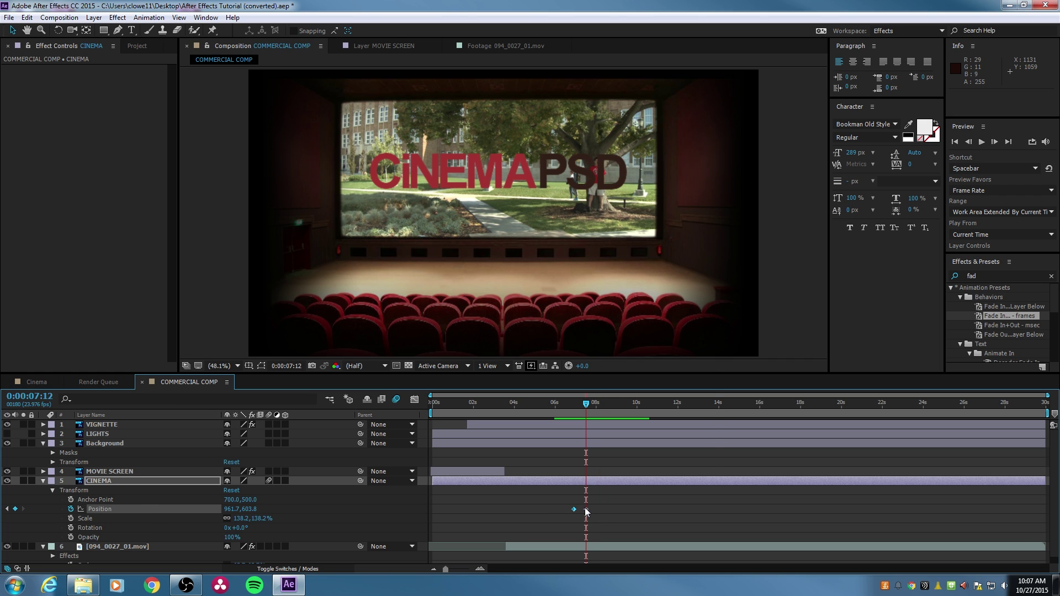
right_click(586, 509)
mouse_move(630, 500)
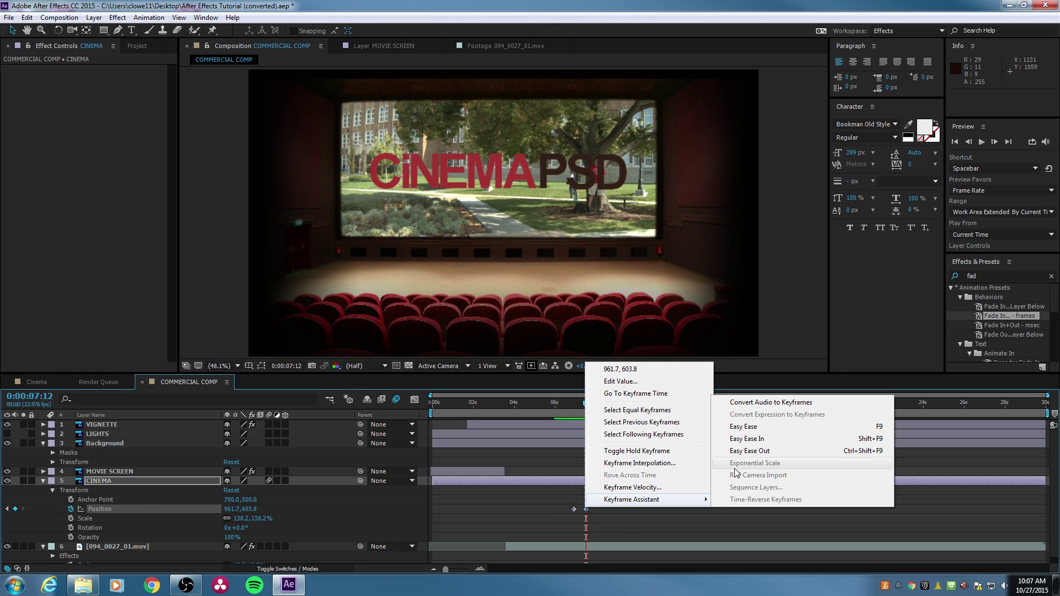
left_click(766, 440)
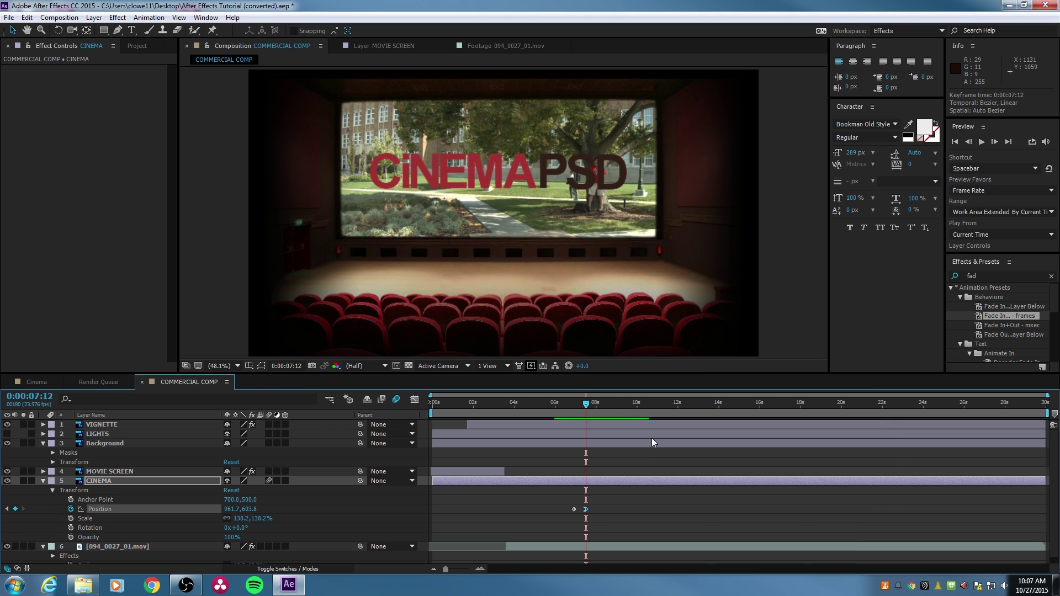
left_click_drag(579, 405, 565, 405)
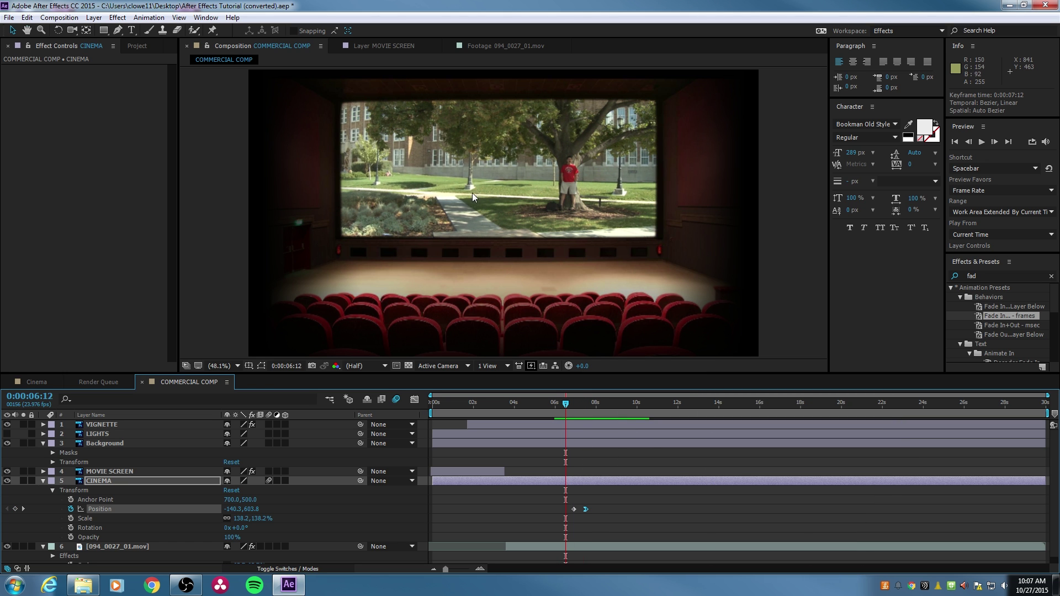
key("space")
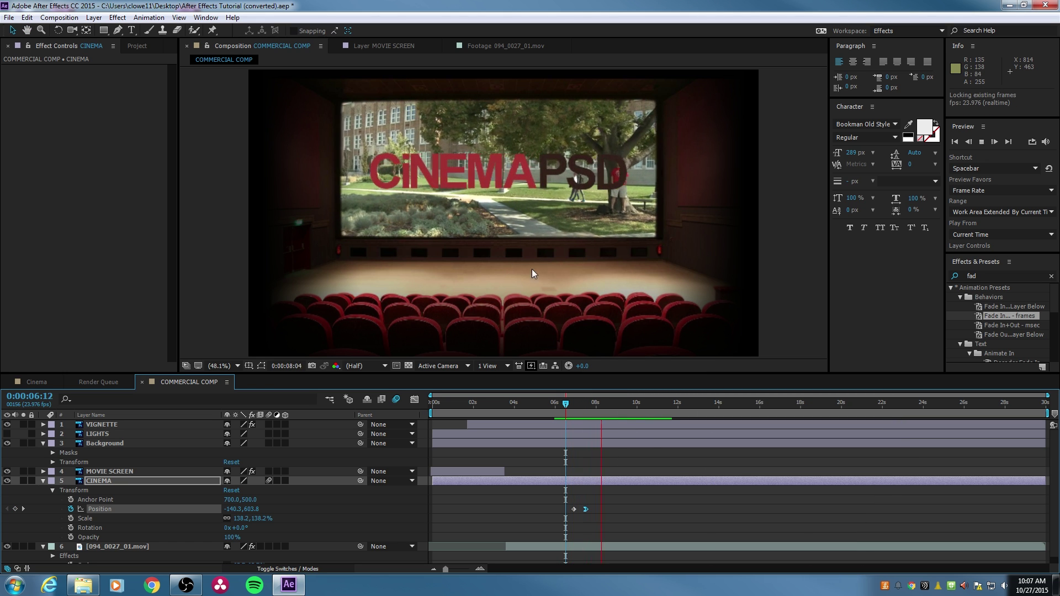
left_click(559, 406)
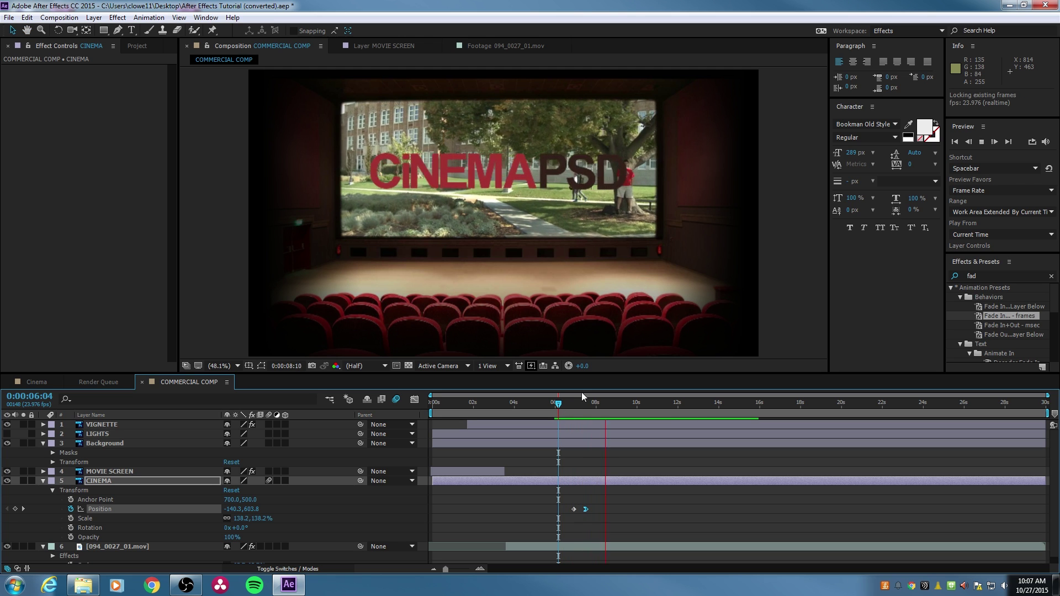
key("space")
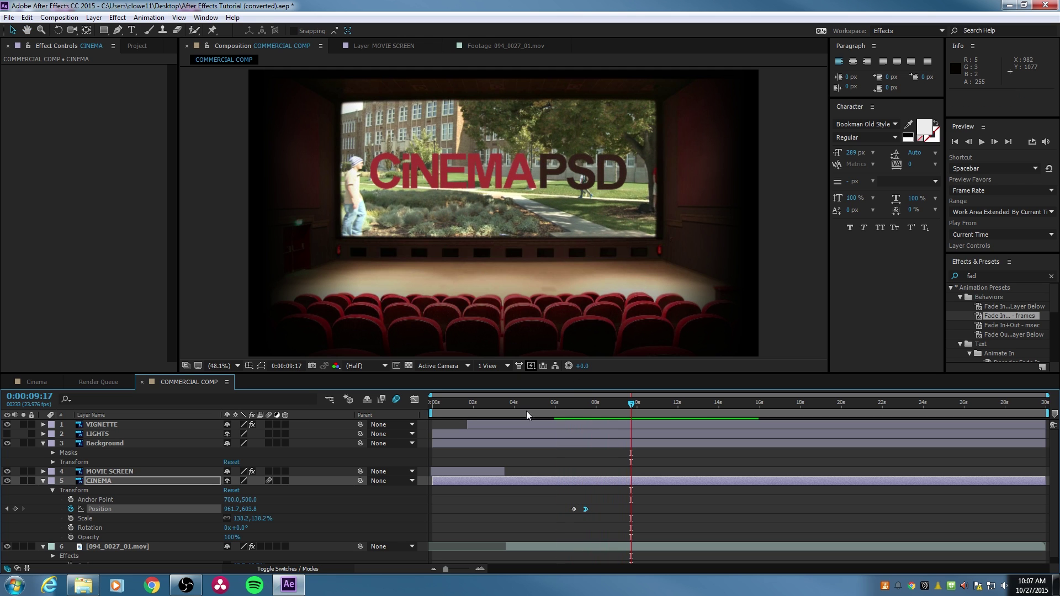
Go to 0:00:07:17, search the effects for "drop", and apply Drop Shadow to the CINEMA layer
left_click(590, 405)
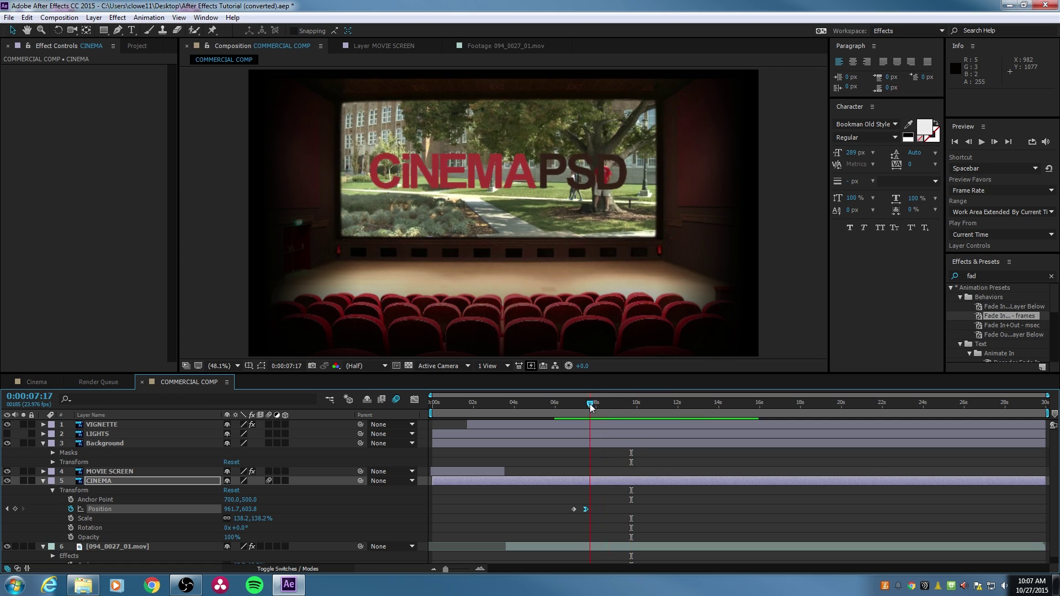
left_click(985, 276)
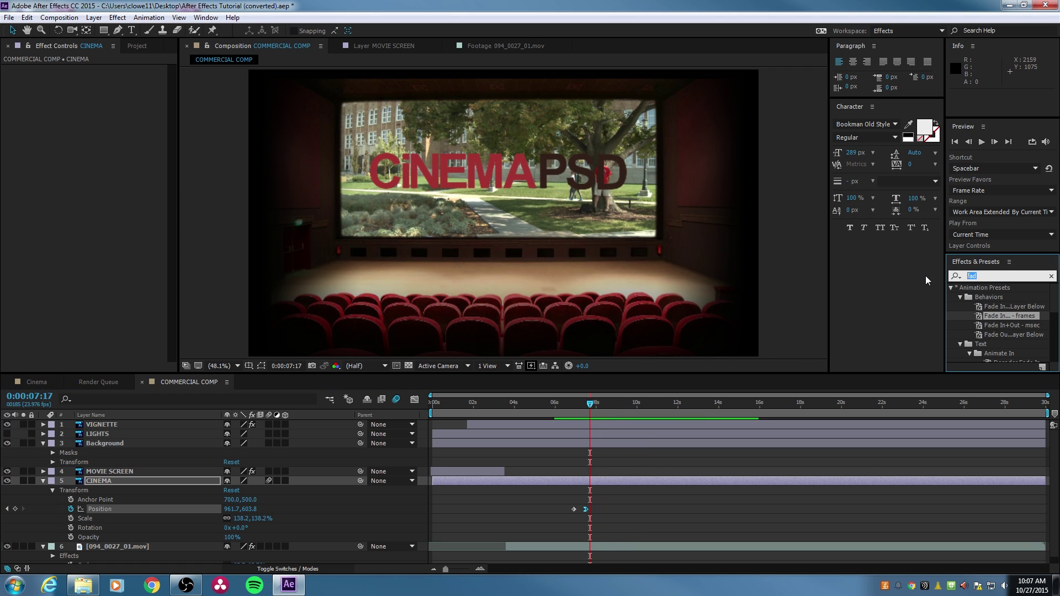
type("drop")
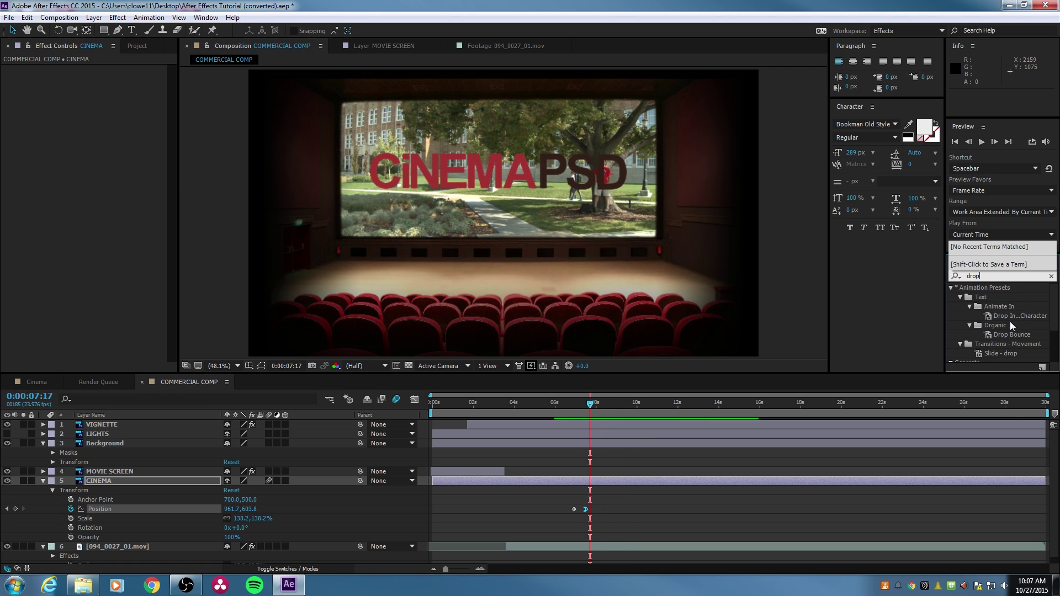
scroll(1011, 326, "down", 2)
left_click_drag(993, 338, 114, 479)
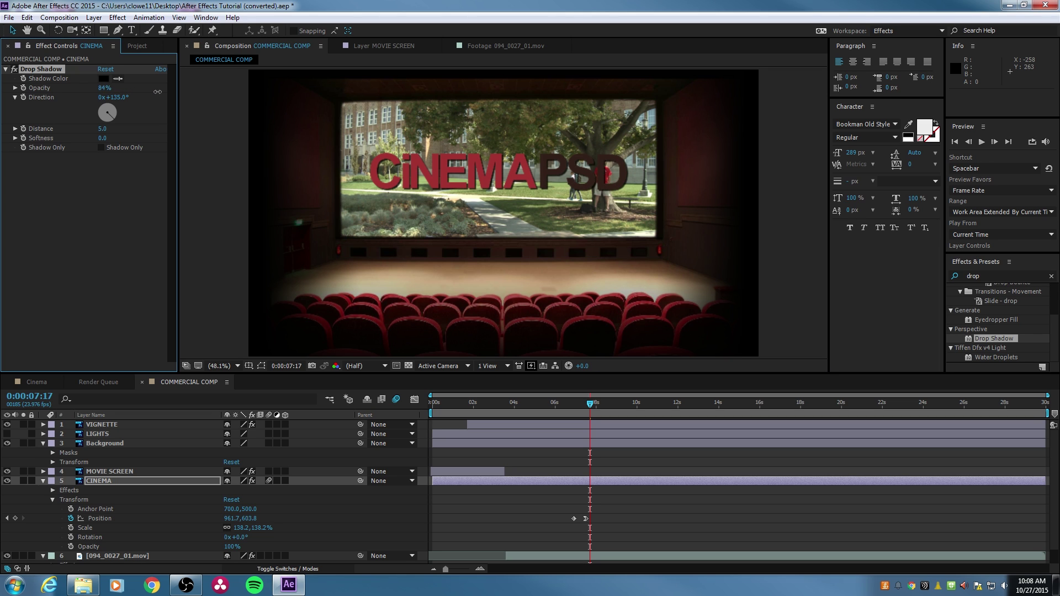
Set CINEMA's drop shadow to 85% opacity, distance 14 and softness 12, compare the title with and without it, and preview the animation
left_click_drag(158, 91, 158, 91)
left_click_drag(110, 128, 117, 138)
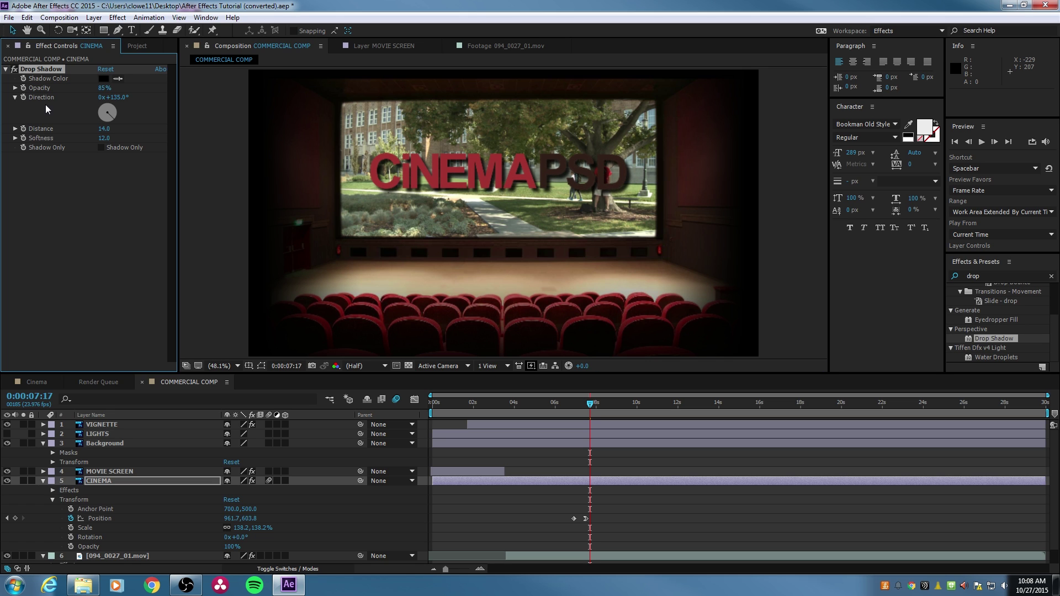
left_click(15, 70)
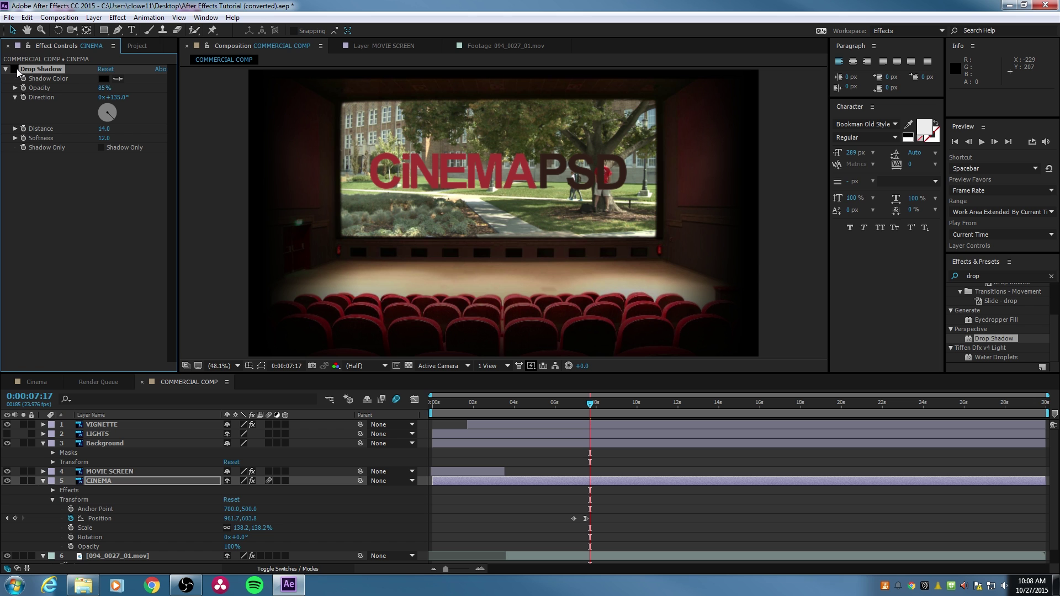
left_click(15, 69)
left_click_drag(573, 412, 526, 404)
key("space")
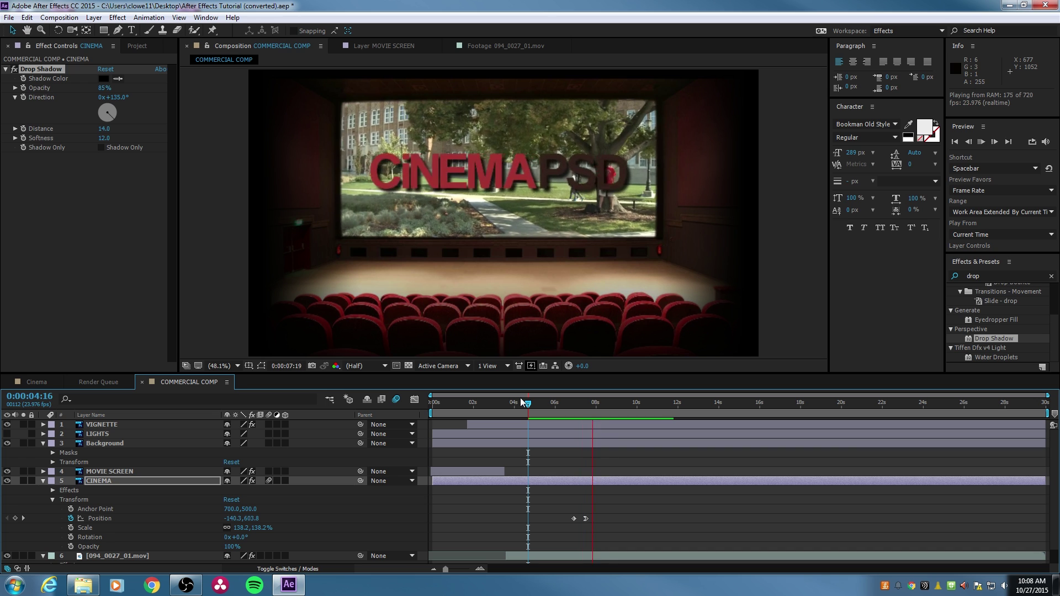
Collapse the CINEMA layer's properties and preview the whole composition from 0:00:00:00
left_click_drag(528, 405, 431, 406)
left_click(43, 481)
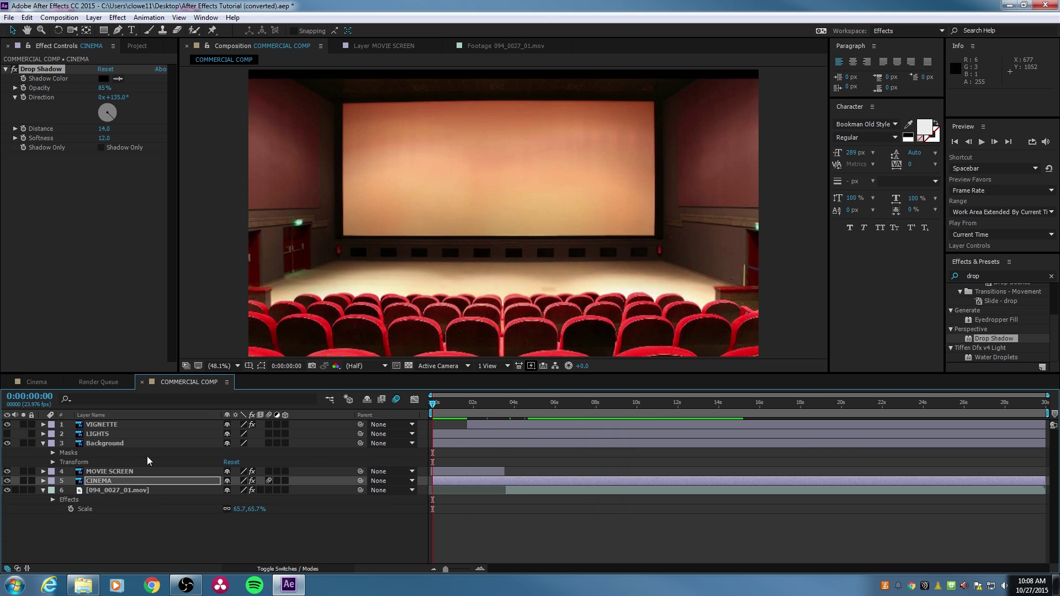
left_click(189, 560)
key("space")
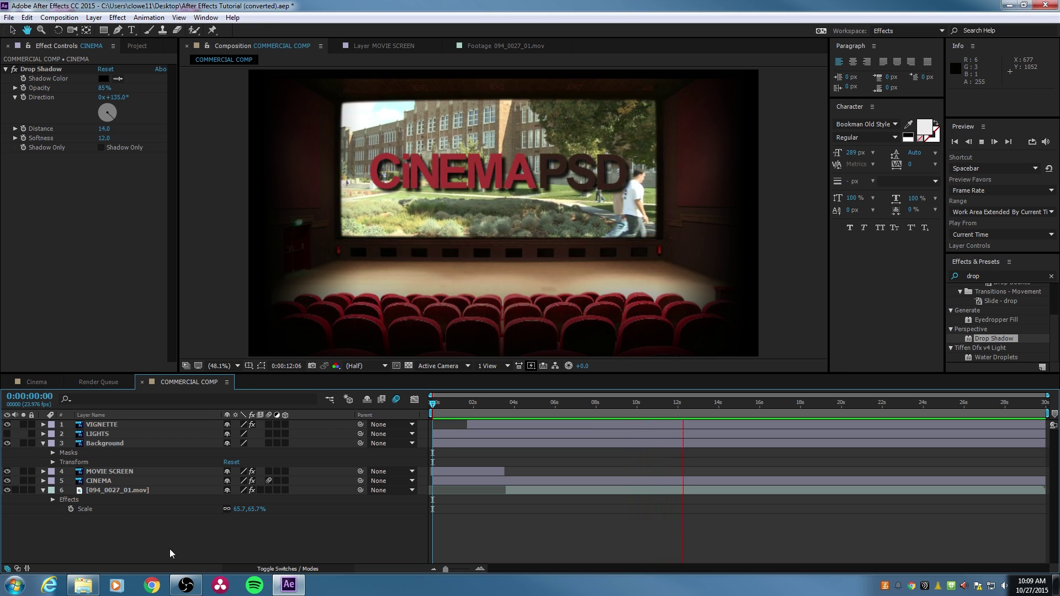
Select the 094_0027_01.mov layer and review the clip behind the title up to 0:00:22:09
left_click(127, 491)
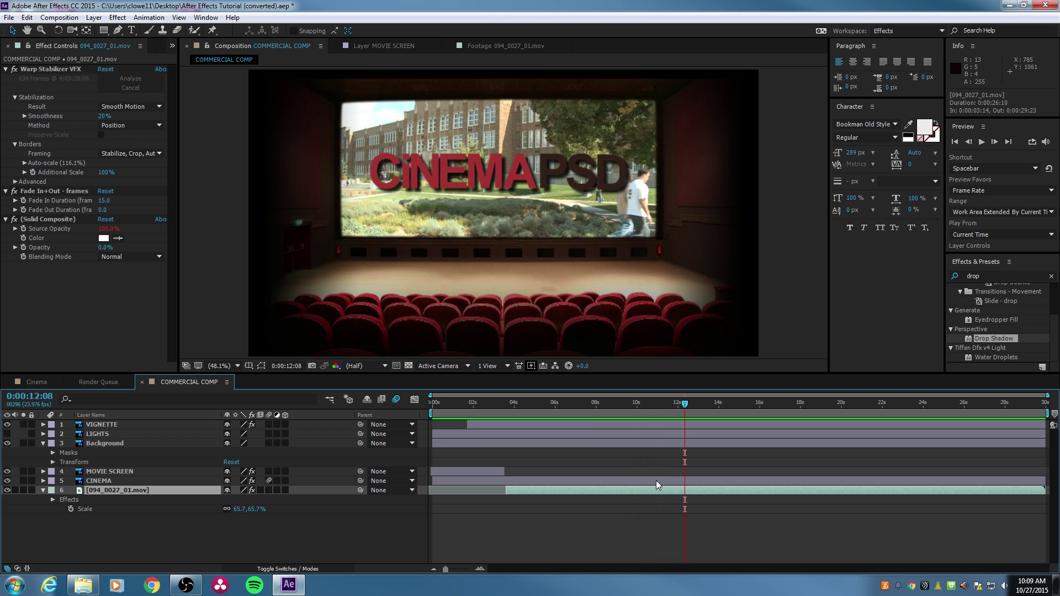
left_click_drag(594, 404, 705, 421)
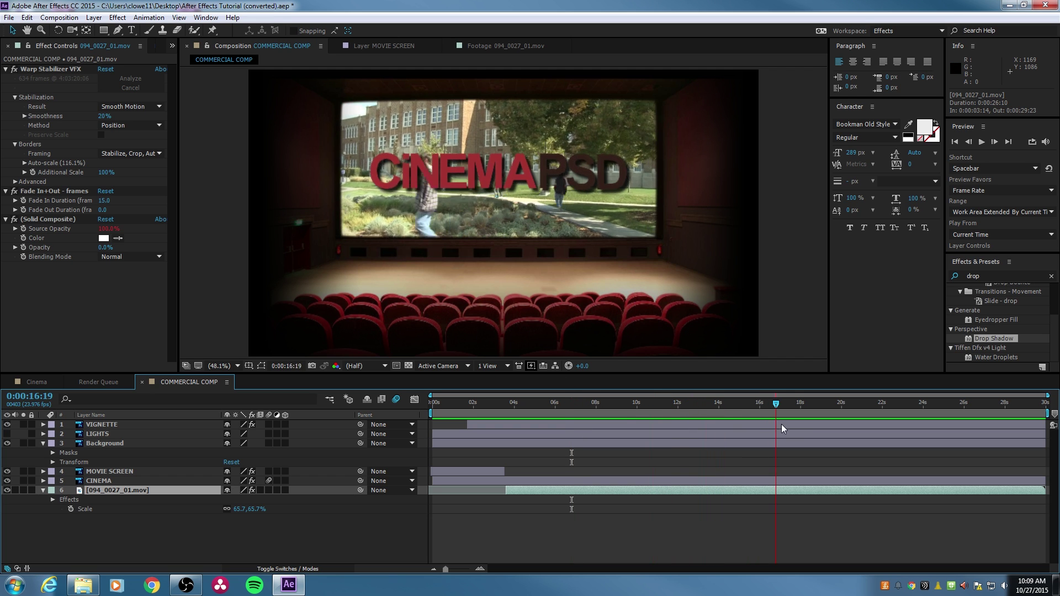
left_click_drag(863, 442, 890, 441)
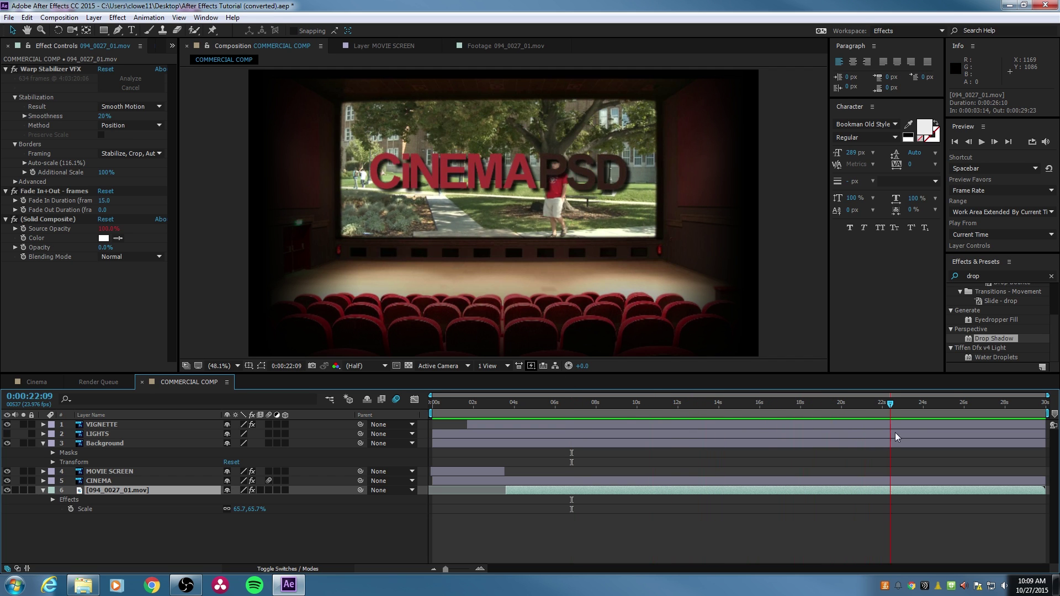
Try adding the Brightness & Contrast effect to the 094_0027_01.mov layer, and delete it again
left_click(992, 275)
double_click(992, 275)
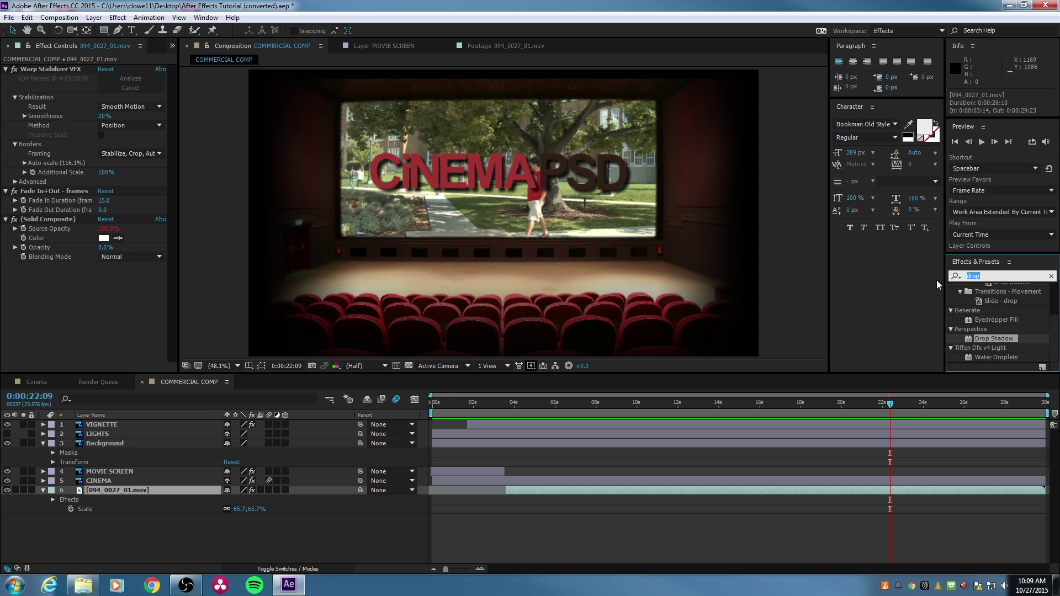
type("bright")
left_click_drag(1007, 334, 158, 462)
left_click_drag(127, 489, 127, 489)
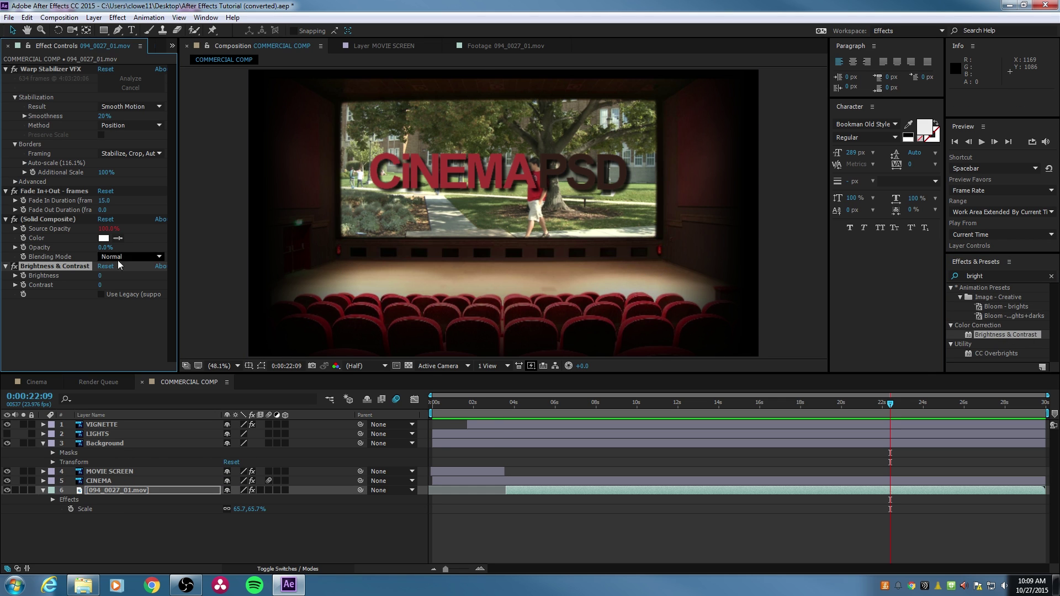
left_click_drag(78, 263, 55, 266)
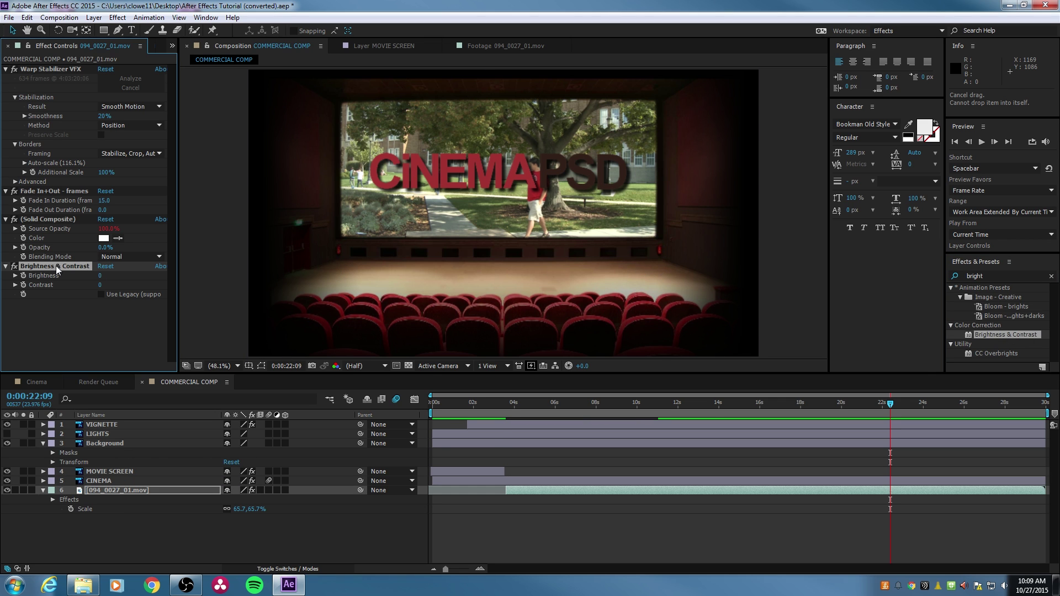
key("Delete")
Search the effects for "curves" and apply the Curves color correction to the 094_0027_01.mov layer
left_click_drag(992, 277, 939, 279)
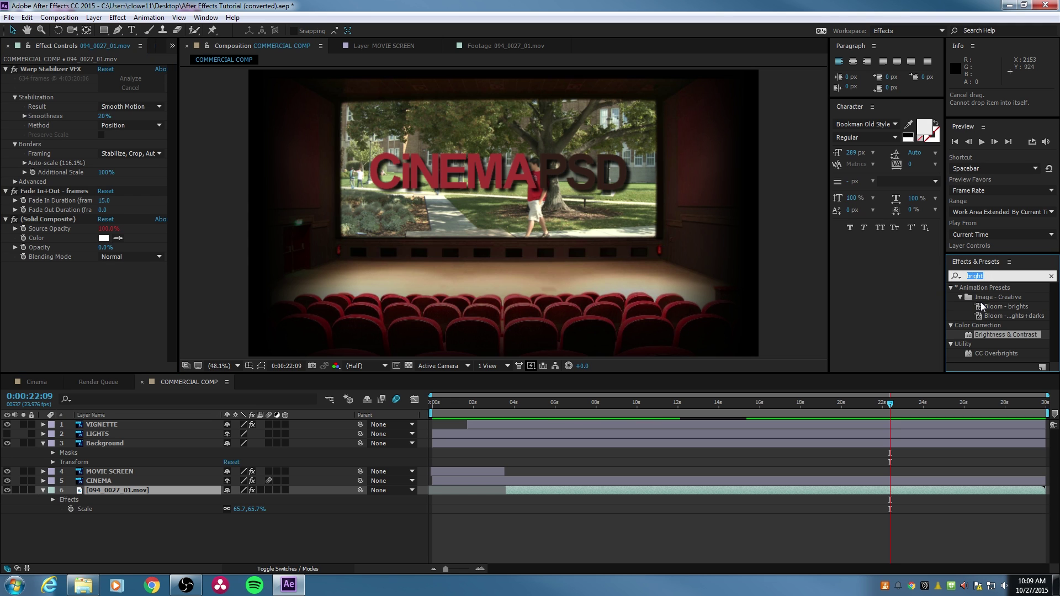
type("curves")
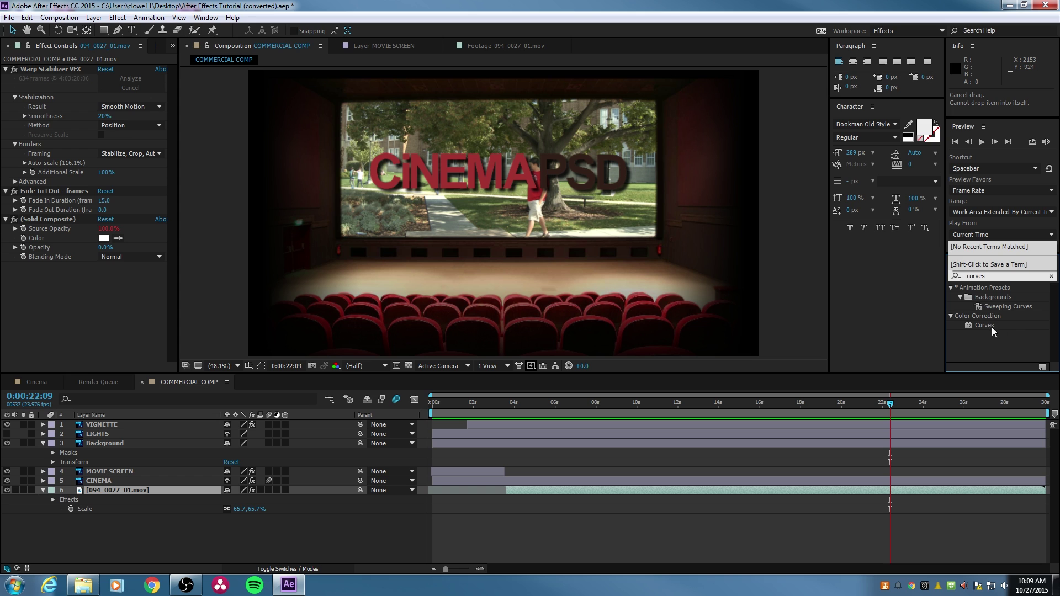
left_click_drag(984, 326, 67, 223)
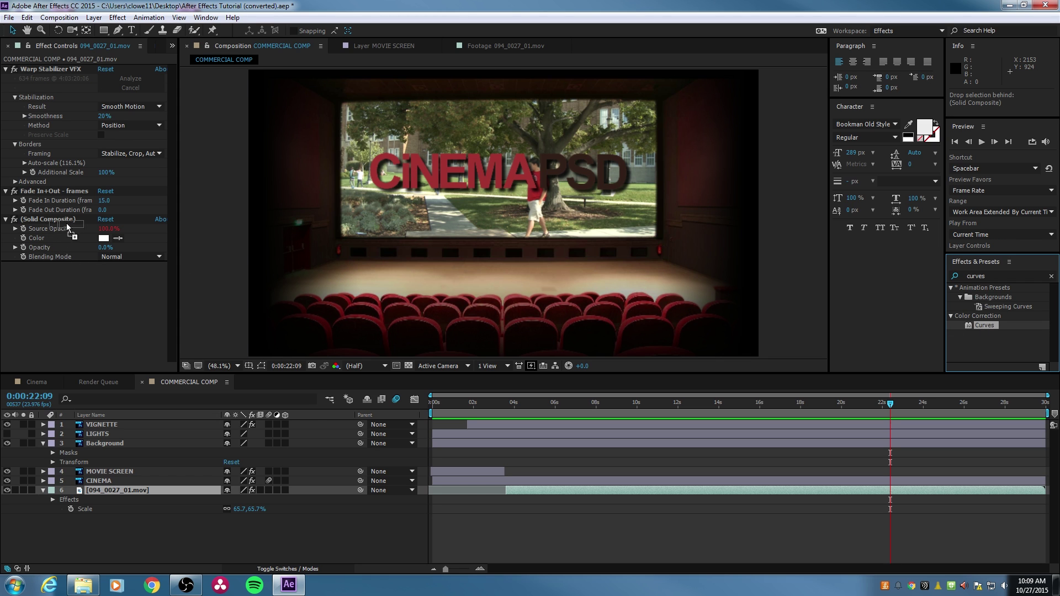
left_click_drag(100, 281, 123, 490)
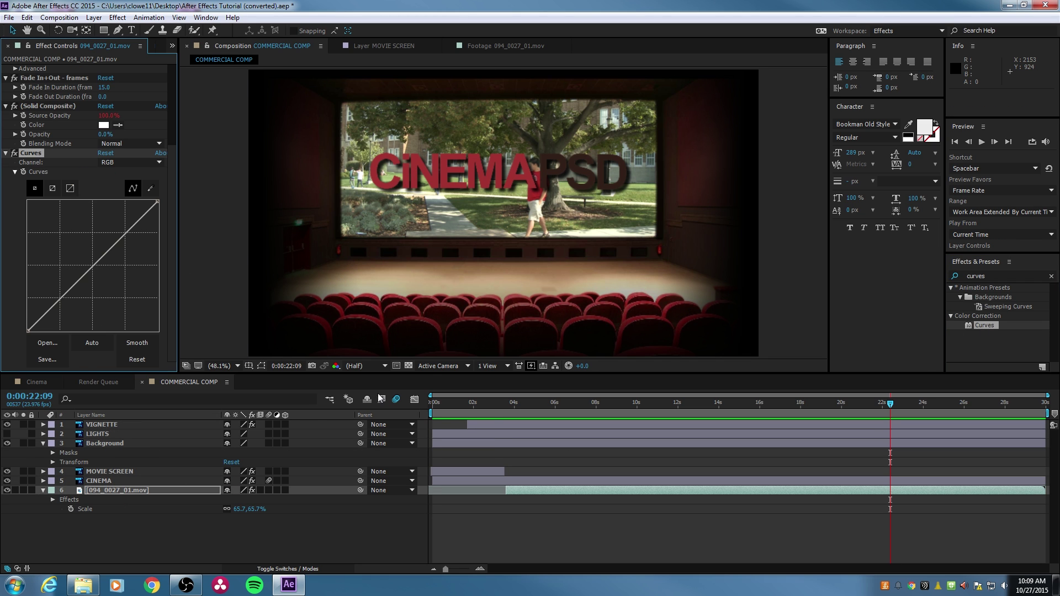
With the CINEMA layer hidden at 0:00:26:15, lower the highlights and midtones of the clip's RGB curve
left_click(694, 402)
left_click_drag(661, 407, 850, 434)
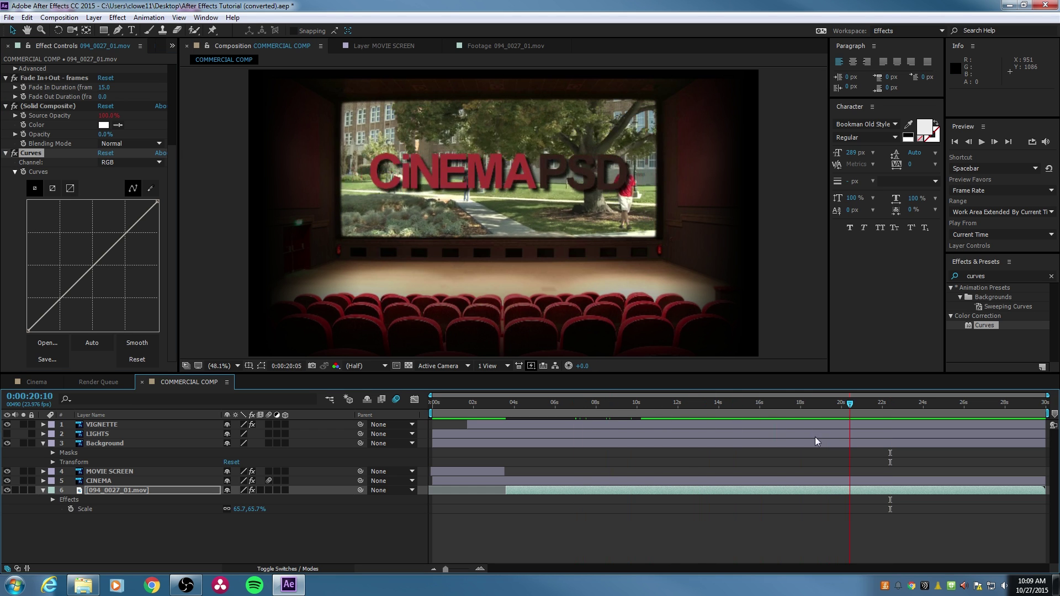
left_click(7, 480)
left_click_drag(850, 404, 976, 414)
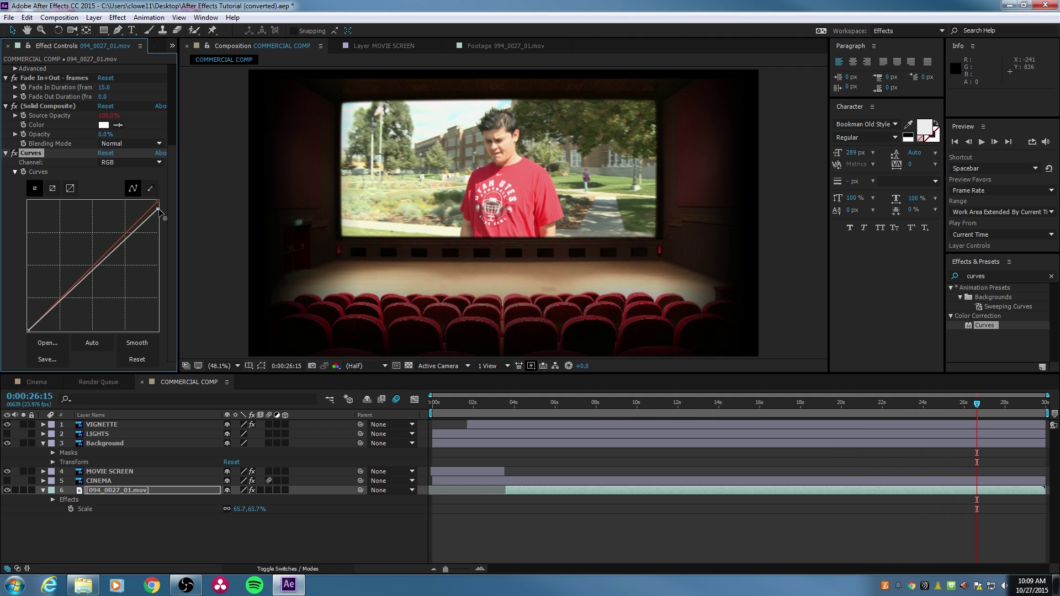
mouse_move(158, 209)
left_mouse_down()
mouse_move(161, 233)
mouse_move(162, 220)
left_mouse_up()
left_click_drag(107, 263, 102, 274)
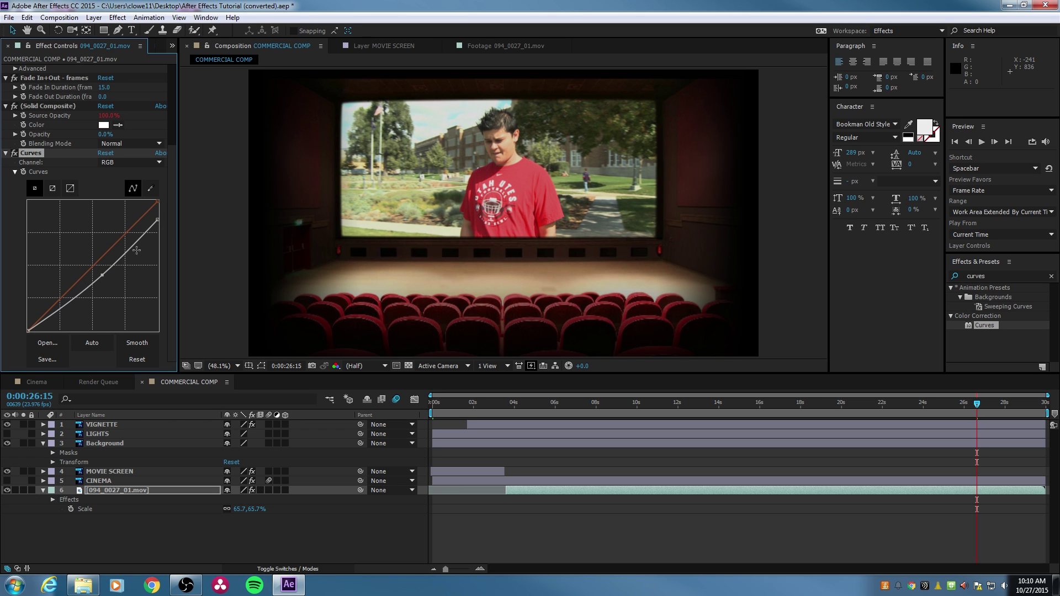
Search the effects for "satur", apply Hue/Saturation to the 094_0027_01.mov layer above Curves, and set Master Saturation to -21
left_click(982, 275)
key("BackSpace")
key("BackSpace")
key("BackSpace")
key("BackSpace")
key("BackSpace")
key("BackSpace")
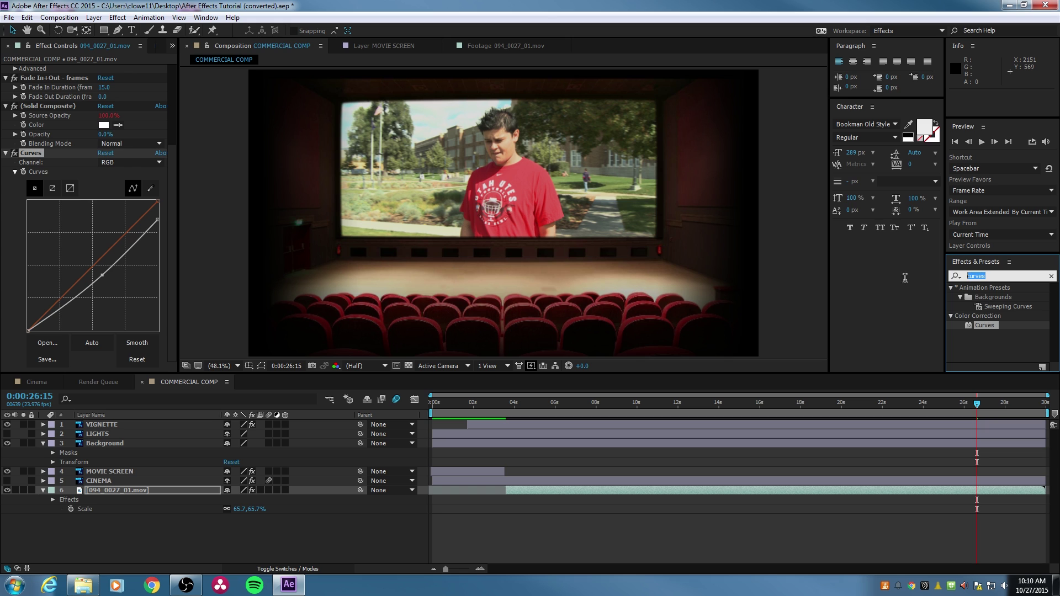
type("satur")
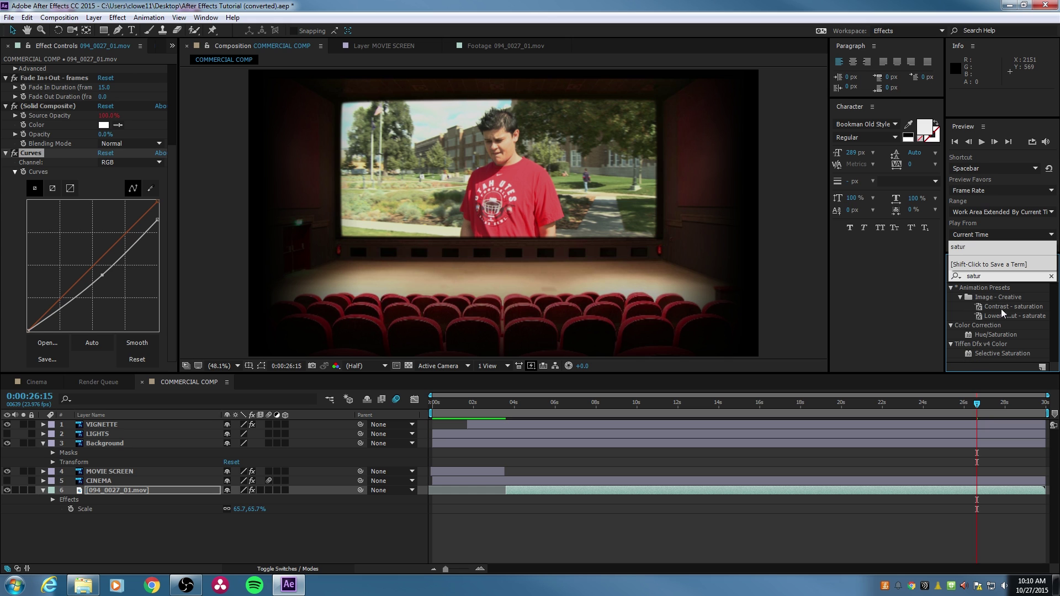
left_click_drag(997, 335, 86, 170)
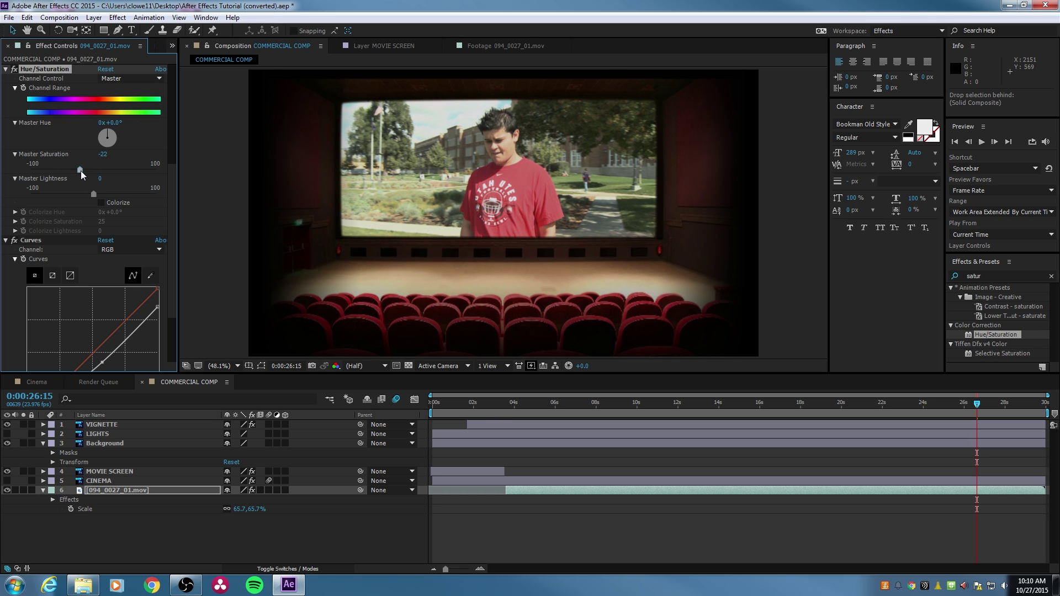
Add a lowered shadow point to the clip's RGB curve and readjust its midtones for stronger contrast
scroll(172, 265, "down", 3)
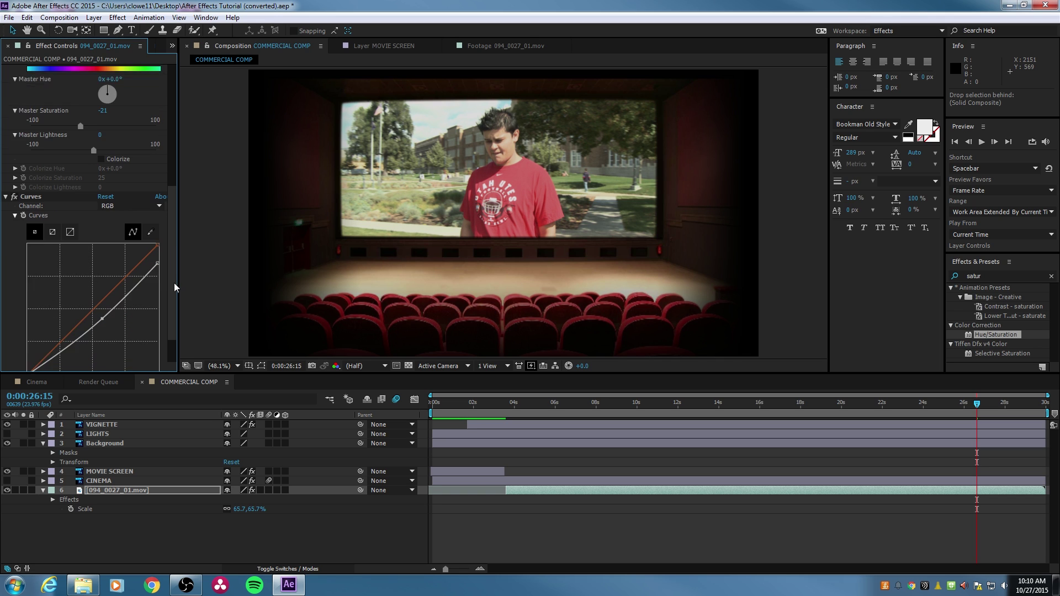
left_click_drag(77, 299, 74, 312)
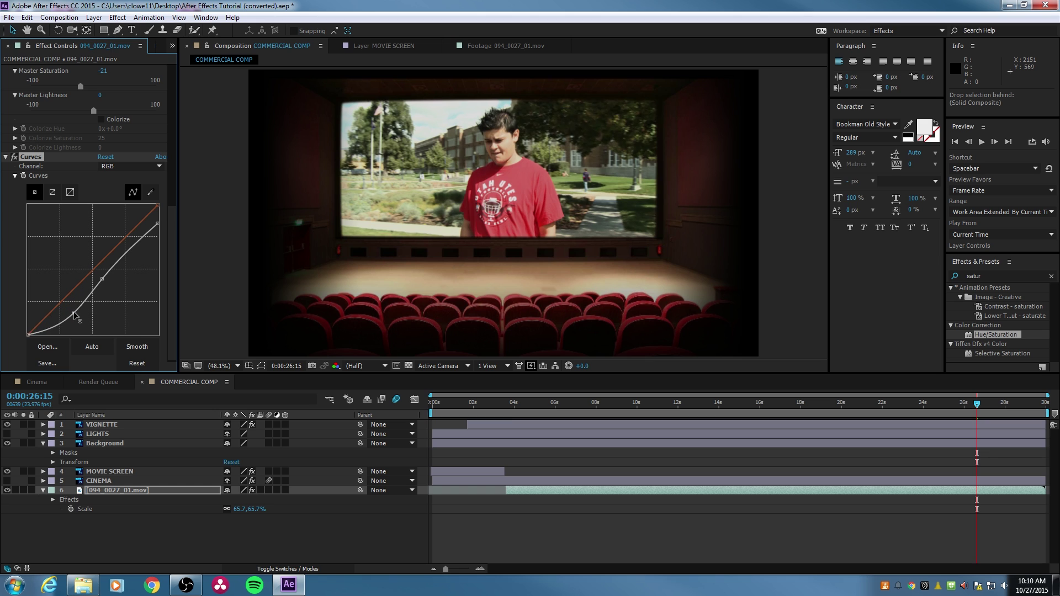
left_click_drag(102, 279, 74, 306)
Switch the Curves channel to Blue and try a slight adjustment at the middle of the blue curve
left_click(132, 166)
left_click(135, 213)
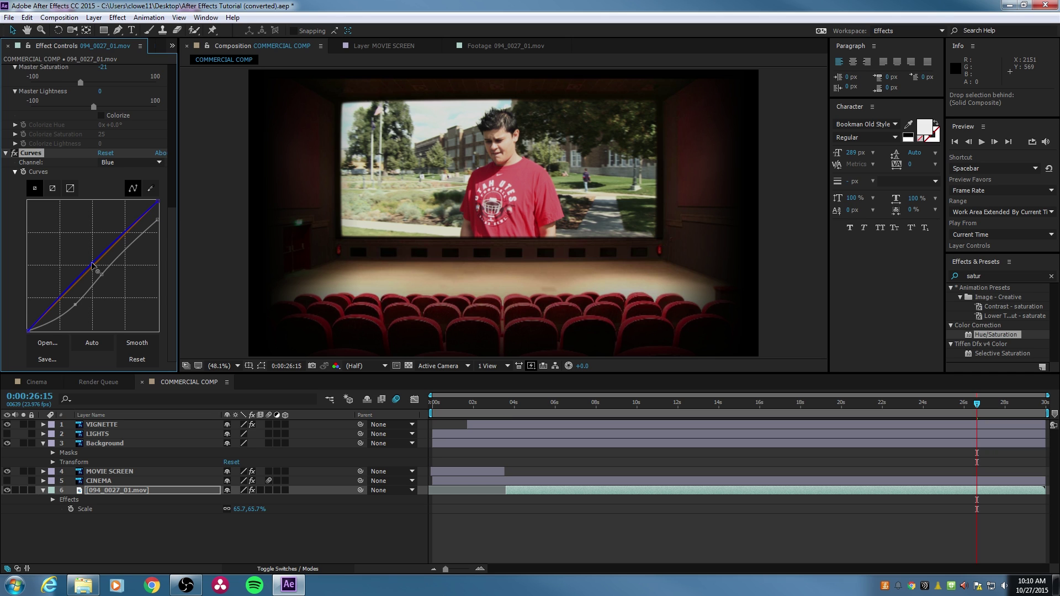
left_click_drag(92, 266, 88, 266)
Compare the clip with the Curves effect switched off and on, leaving the effect enabled
left_click(15, 153)
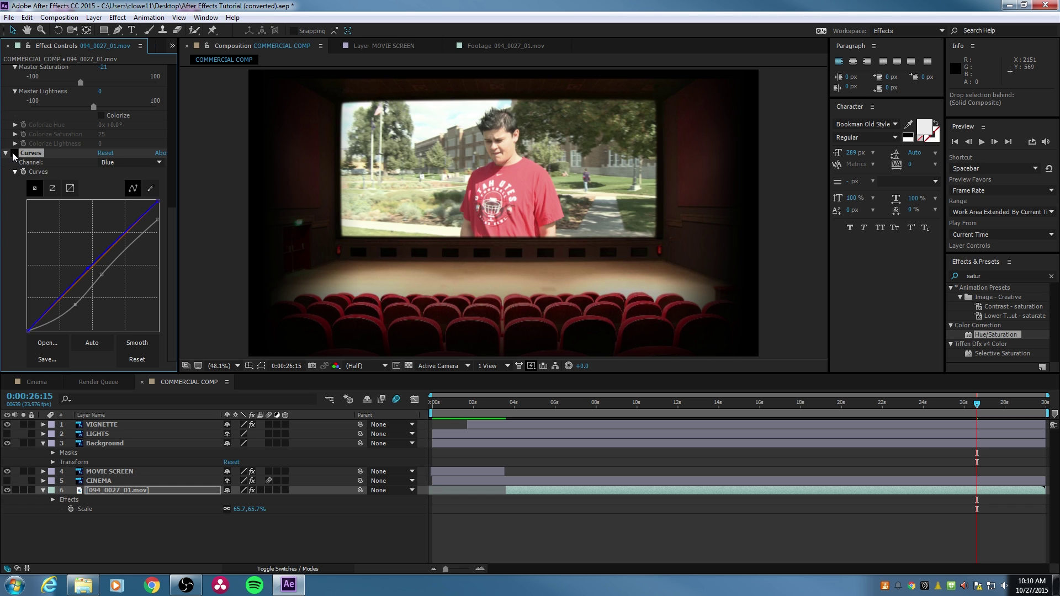
left_click(14, 154)
left_click(14, 154)
left_click(14, 154)
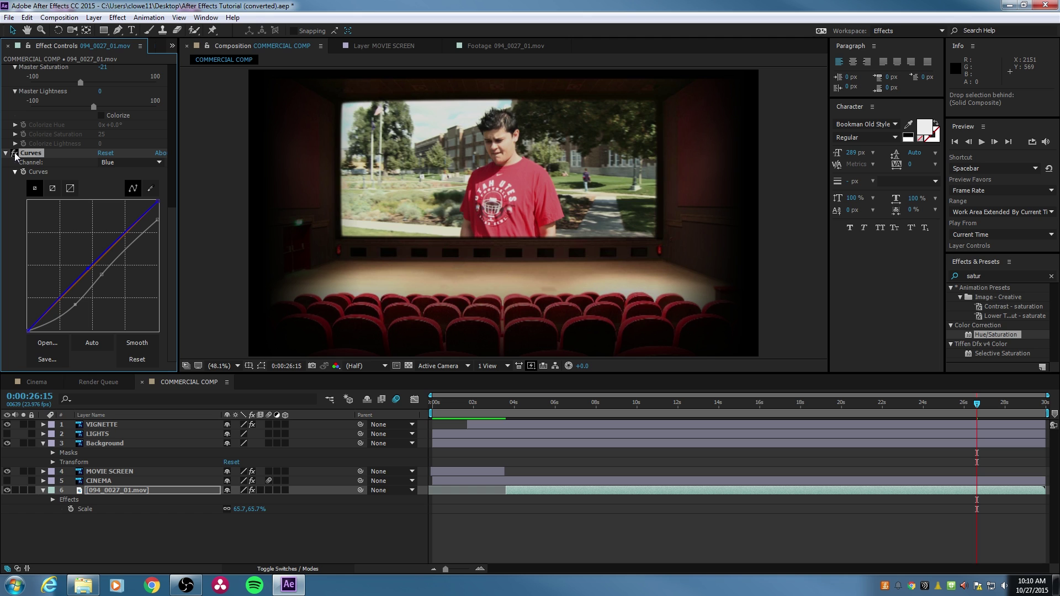
Show the CINEMA layer again and preview the whole composition from 0:00:00:00
left_click_drag(534, 413, 411, 405)
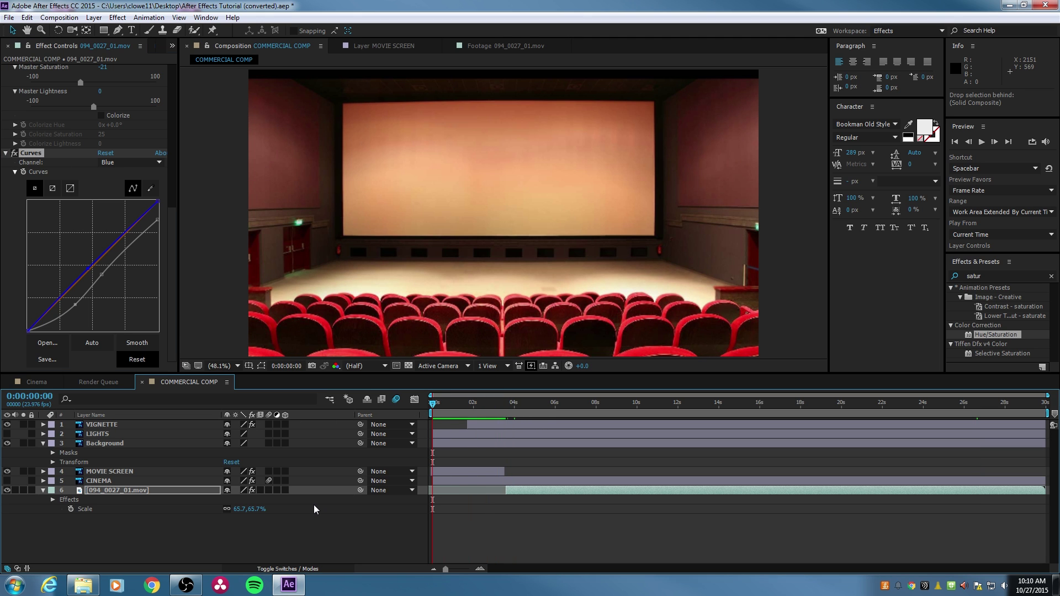
key("space")
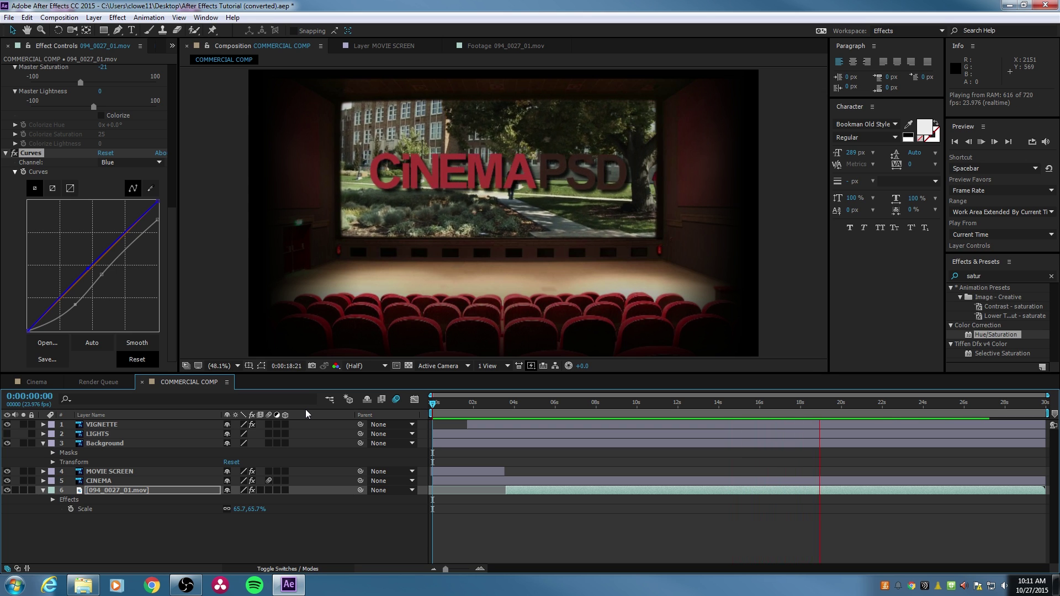
Trim the end of the CINEMA layer to 0:00:19:13
left_click(592, 481)
key("ctrl+z")
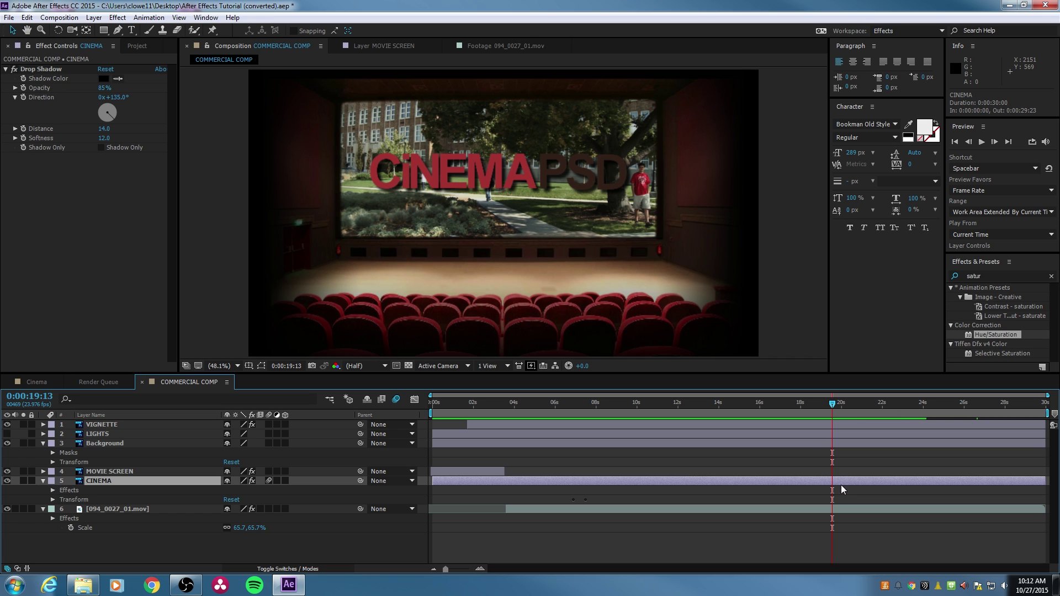
key("alt+bracketright")
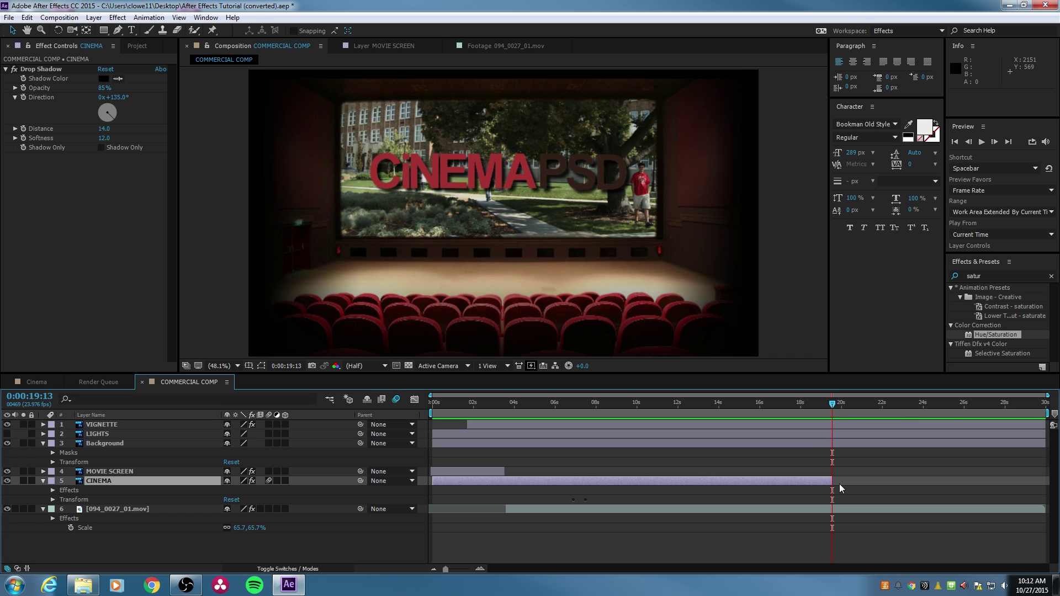
Search the effects for "fade", apply the Fade In+Out - frames preset to the CINEMA layer, and set its Fade In Duration to 0
left_click(992, 276)
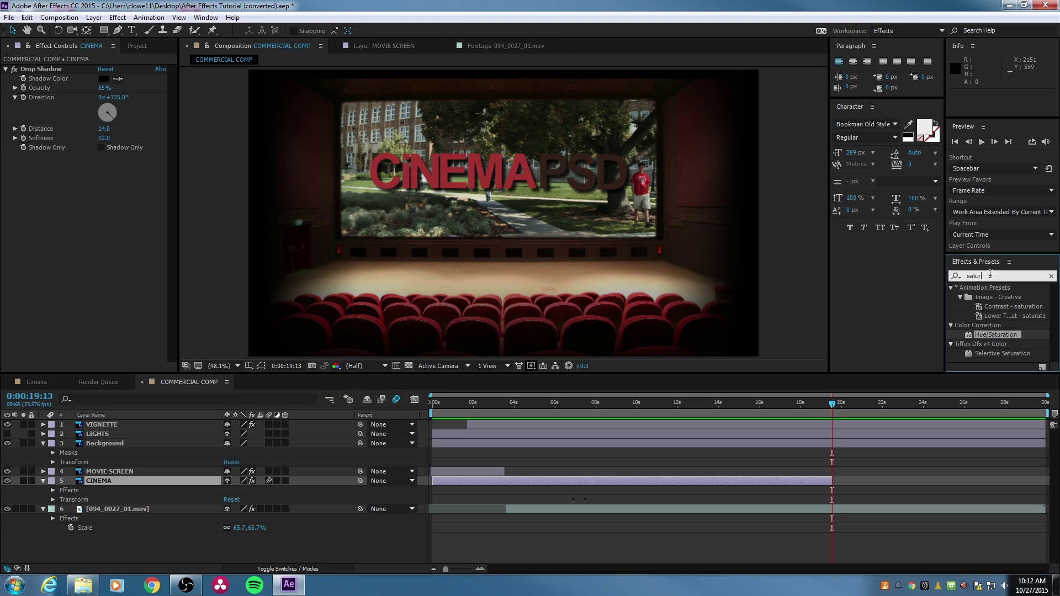
type("fade")
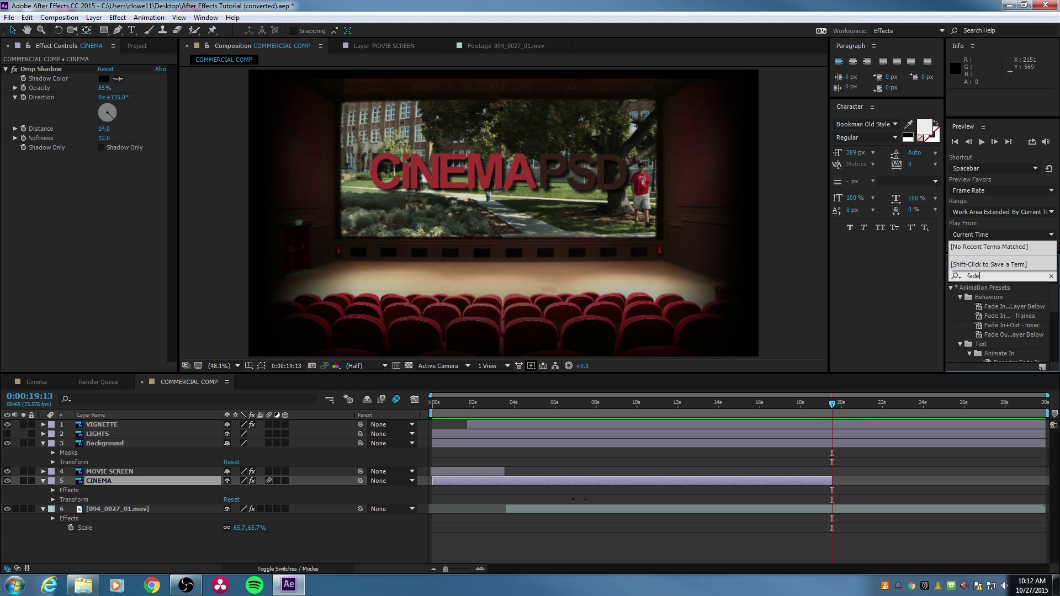
left_click_drag(1009, 318, 130, 483)
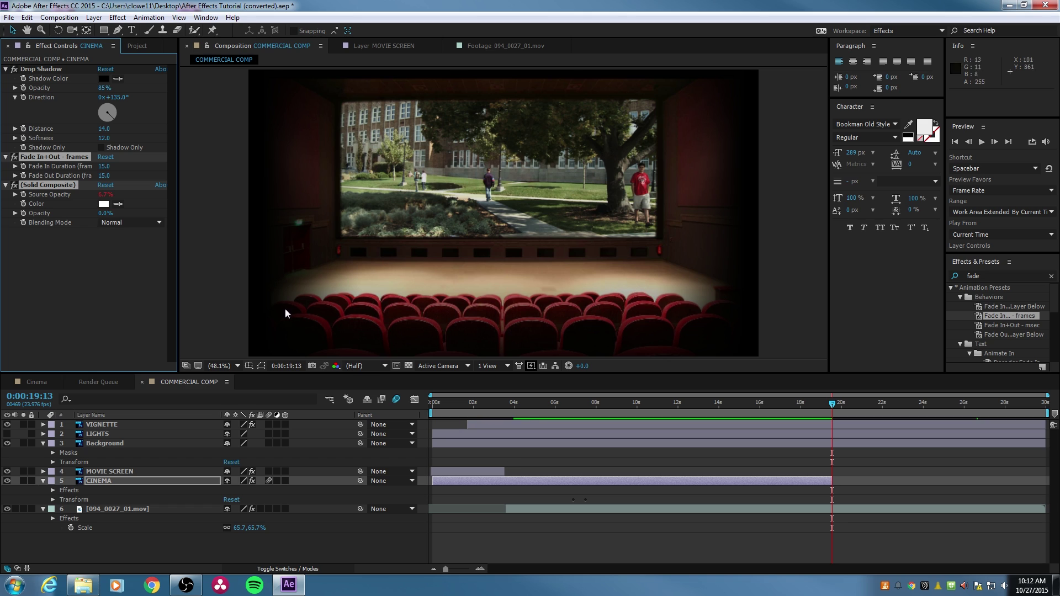
left_click(92, 262)
left_click(105, 166)
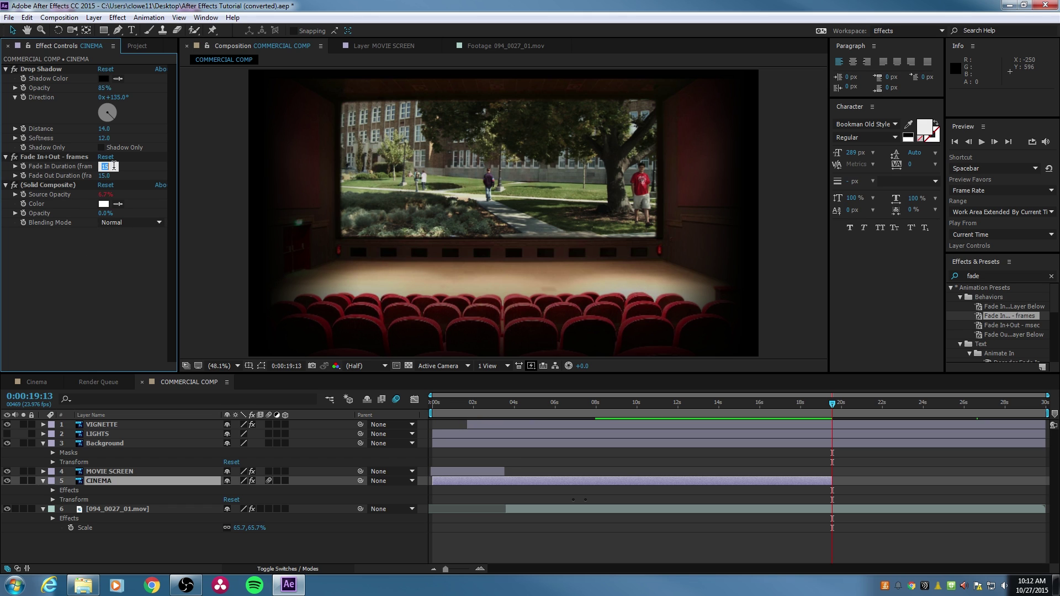
type("0")
key("Return")
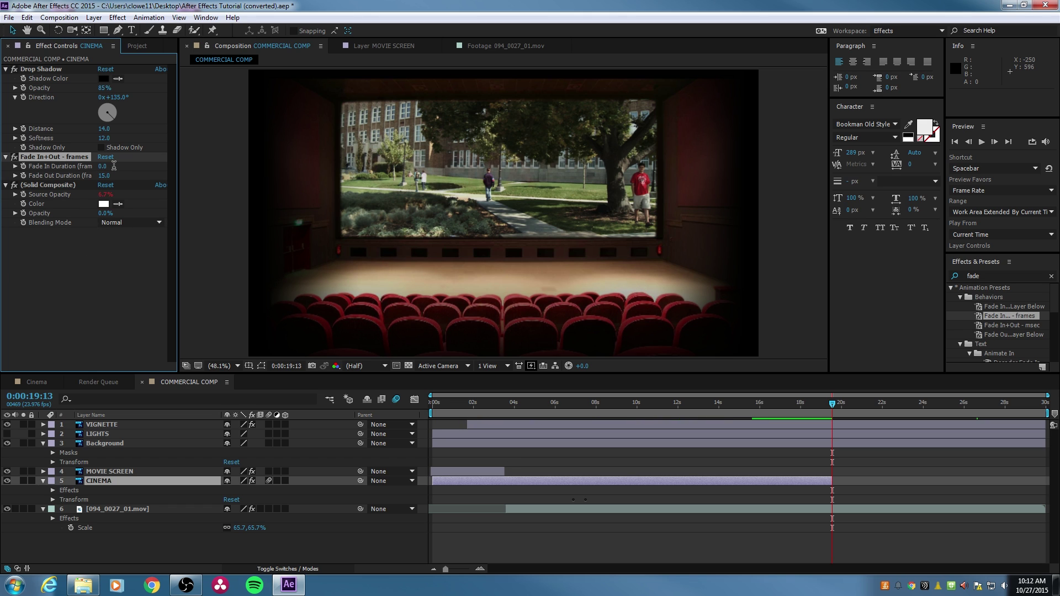
Preview the title's fade-out from 0:00:17:16, play the whole composition from 0:00:00:00, and return to the start
left_click(794, 413)
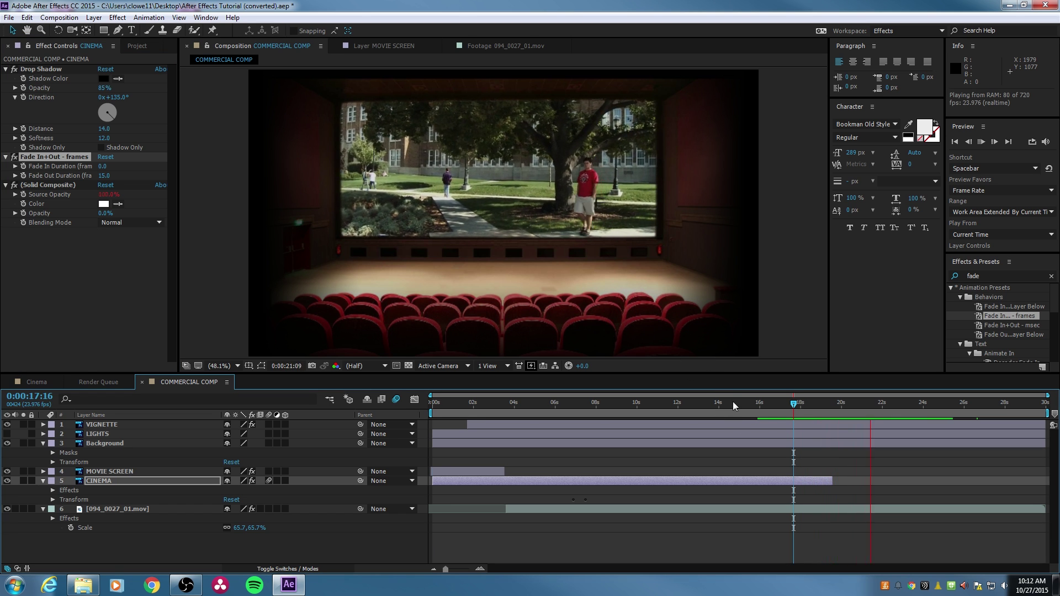
left_click_drag(733, 402, 406, 412)
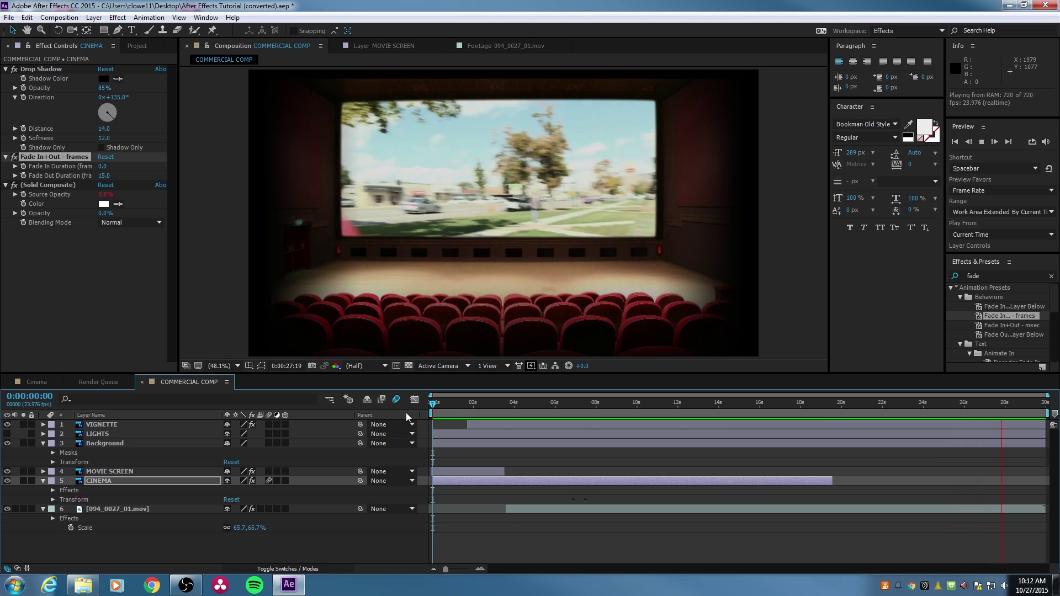
key("space")
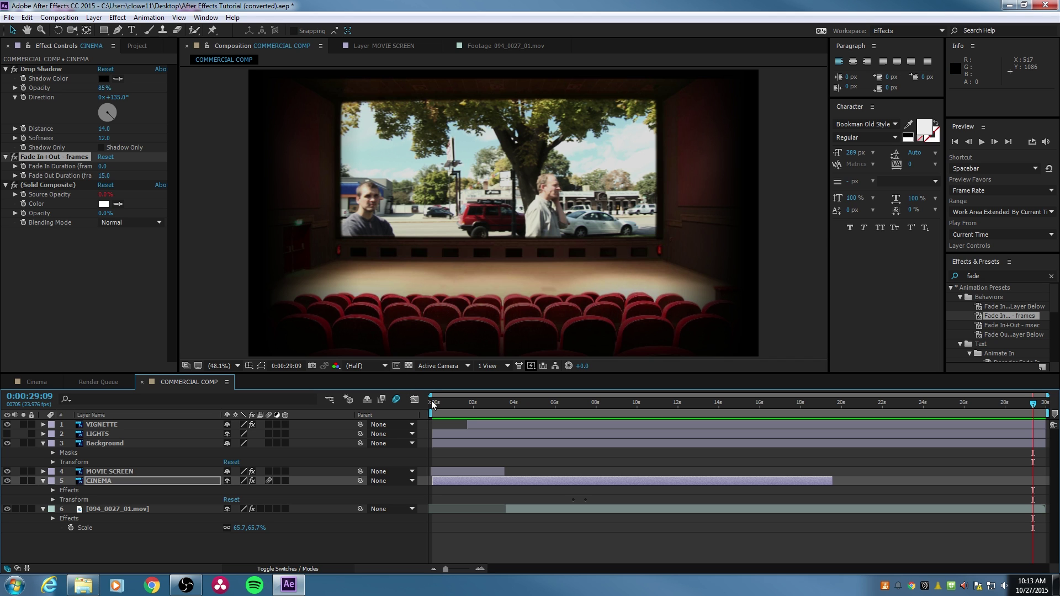
left_click_drag(456, 405, 431, 404)
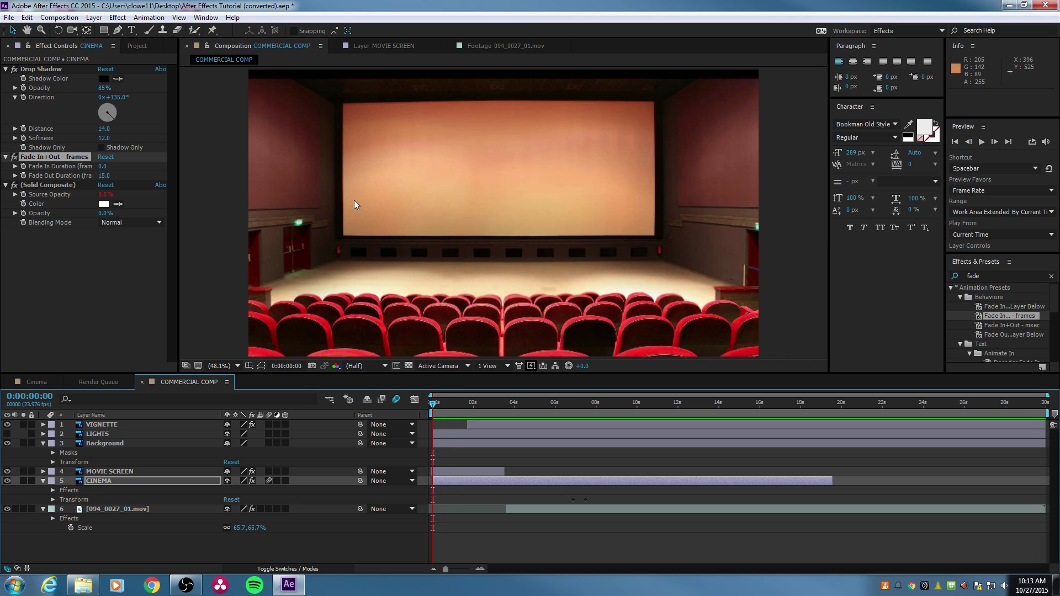
left_click(123, 279)
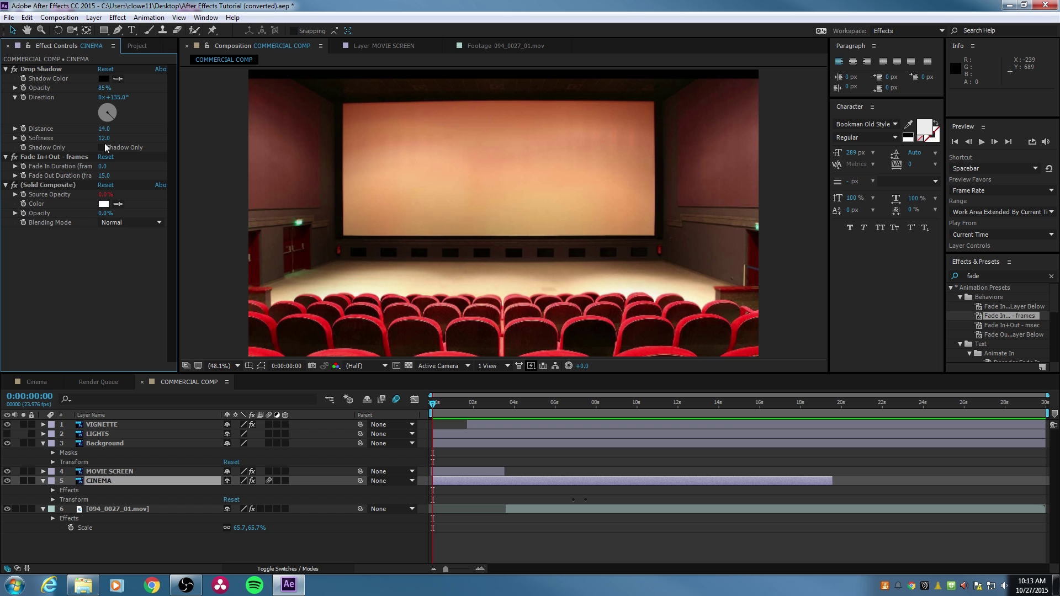